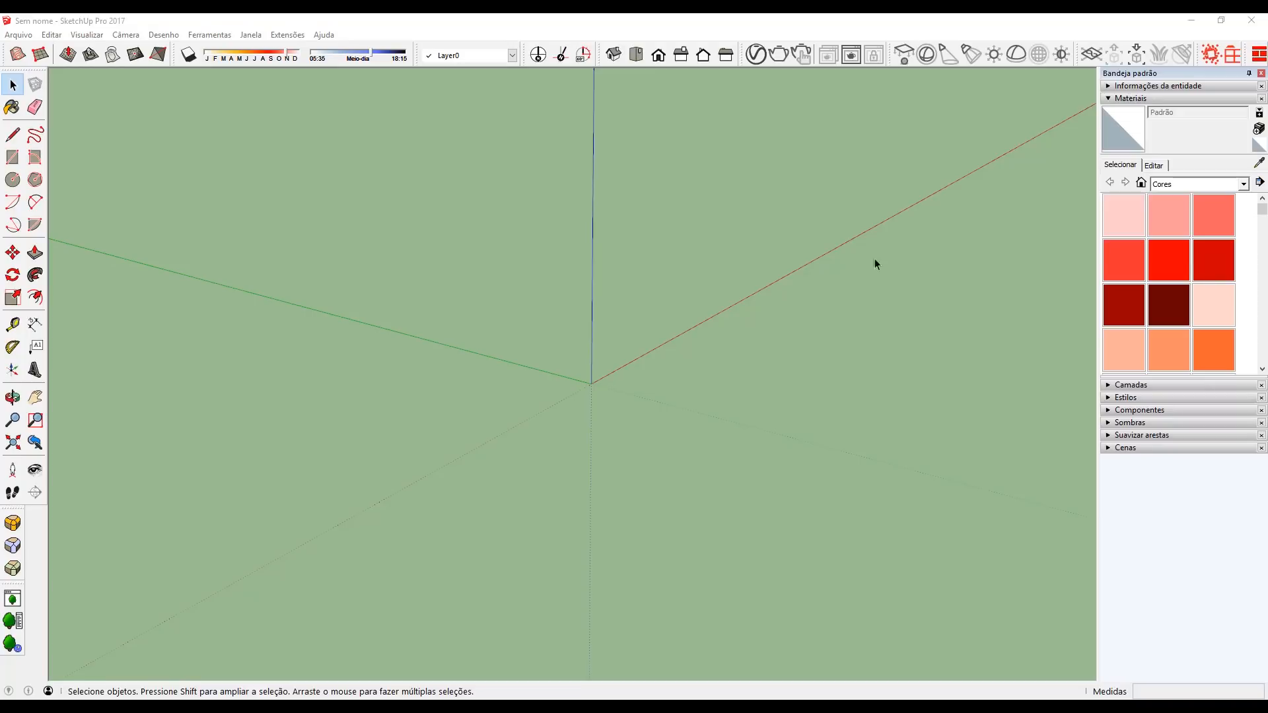
Step: Draw a 5 by 5 m rectangle on the ground starting at the origin
{"action": "middle_click_drag", "start_coordinate": [557, 386], "coordinate": [798, 312]}
{"action": "key", "text": "r"}
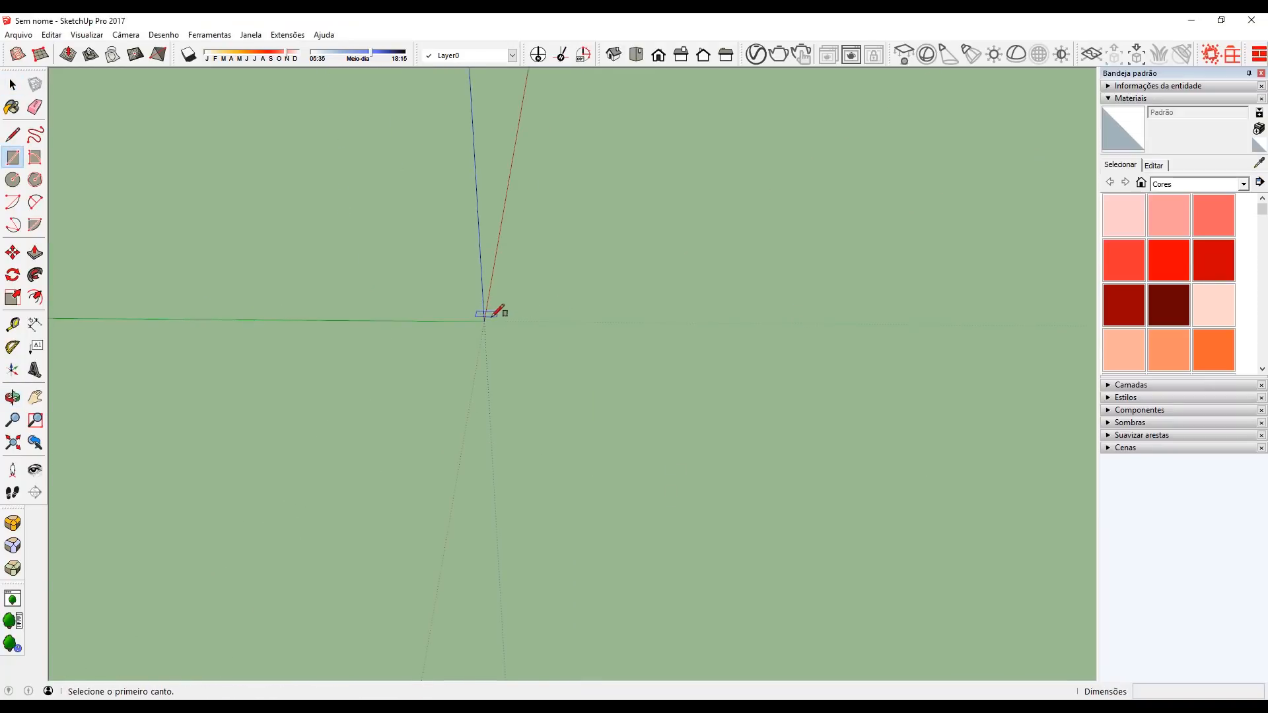
{"action": "left_click", "coordinate": [484, 321]}
{"action": "scroll", "coordinate": [764, 291], "scroll_direction": "down", "scroll_amount": 3}
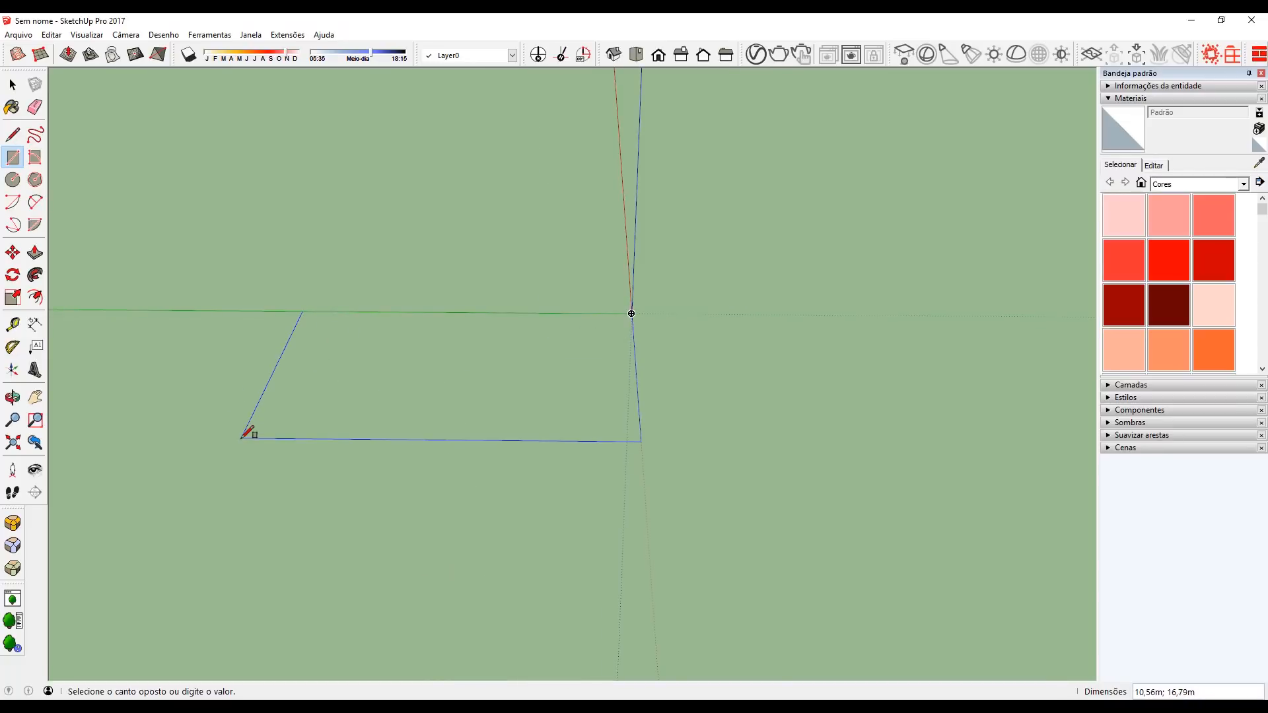
{"action": "type", "text": "5;5"}
{"action": "key", "text": "Return"}
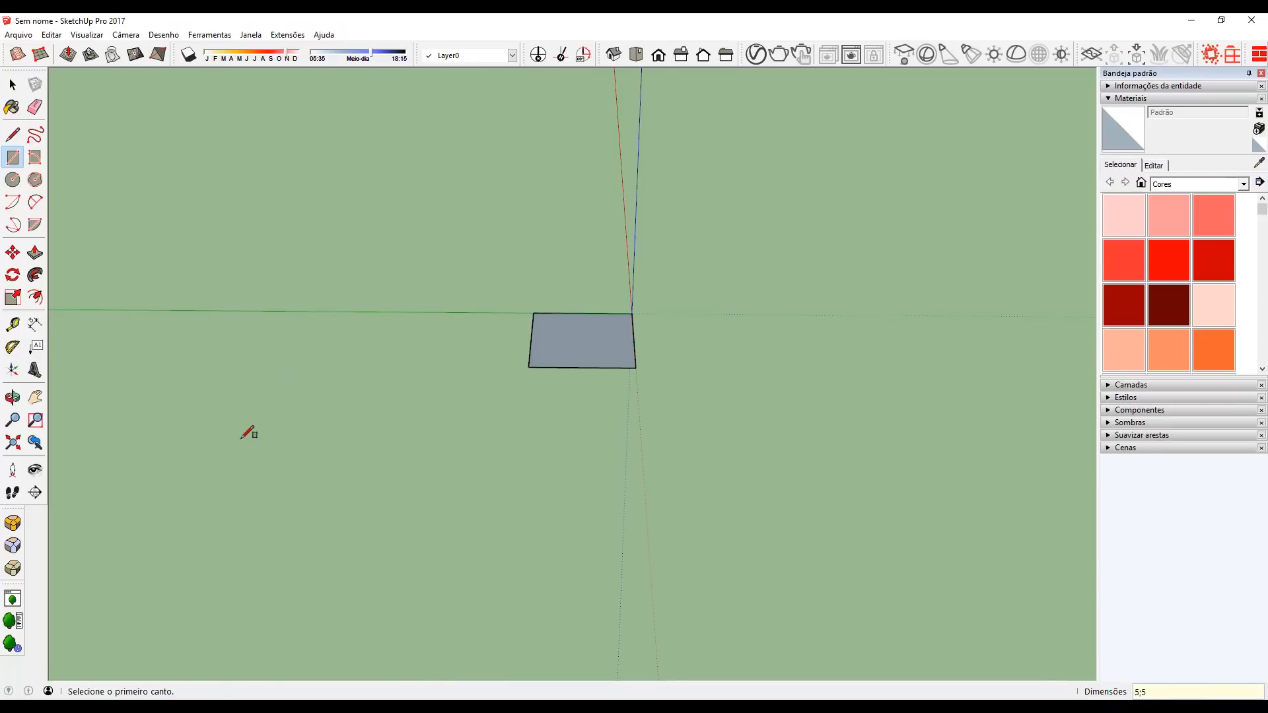
Step: Extrude the square face upward with Push/Pull into a thin floor slab
{"action": "scroll", "coordinate": [388, 410], "scroll_direction": "up", "scroll_amount": 5}
{"action": "key", "text": "p"}
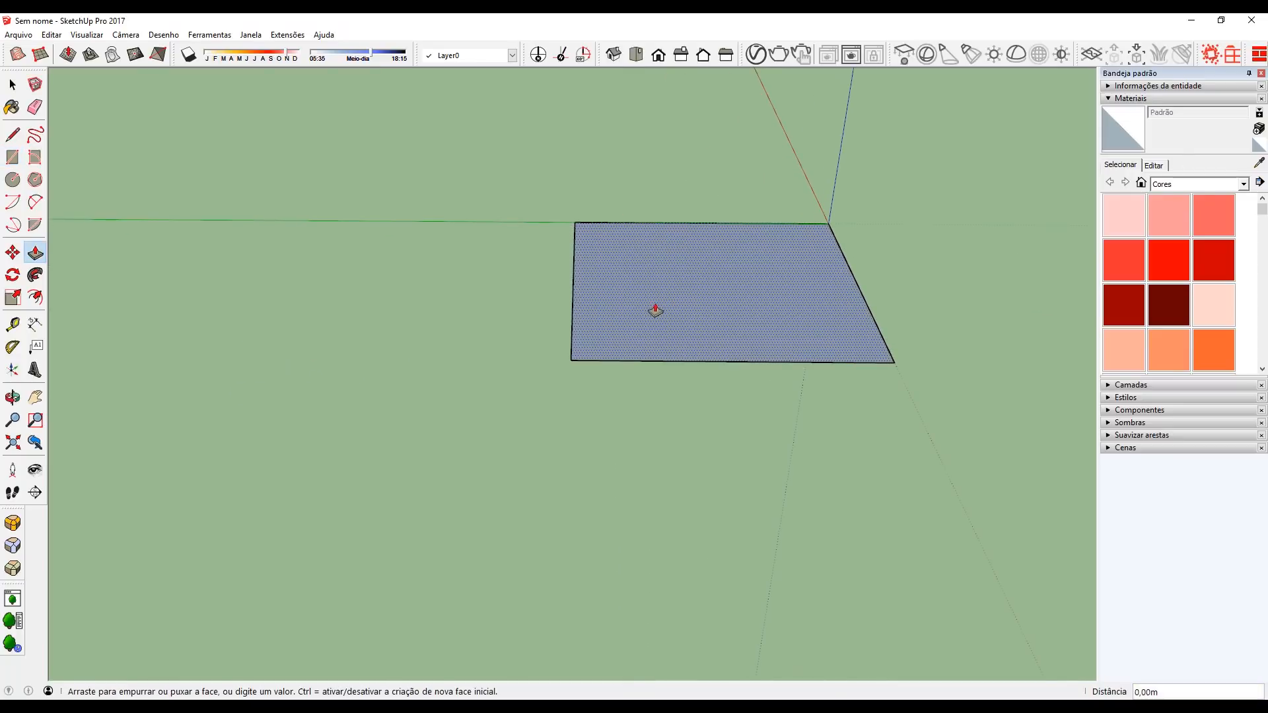
{"action": "left_click", "coordinate": [656, 306]}
{"action": "key", "text": "space"}
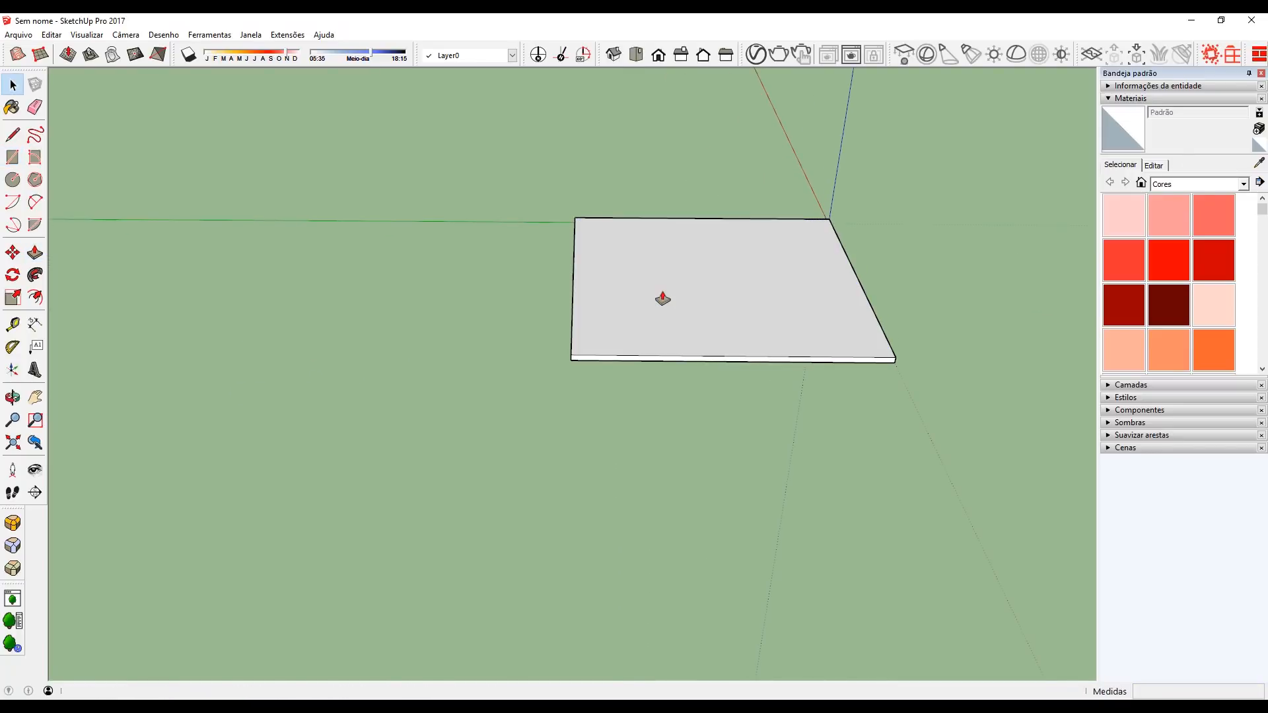
Step: Offset the outline of the slab's upper face inward by 0.15 m
{"action": "middle_click_drag", "start_coordinate": [663, 299], "coordinate": [600, 326]}
{"action": "scroll", "coordinate": [588, 291], "scroll_direction": "up", "scroll_amount": 2}
{"action": "key", "text": "f"}
{"action": "left_click", "coordinate": [572, 289]}
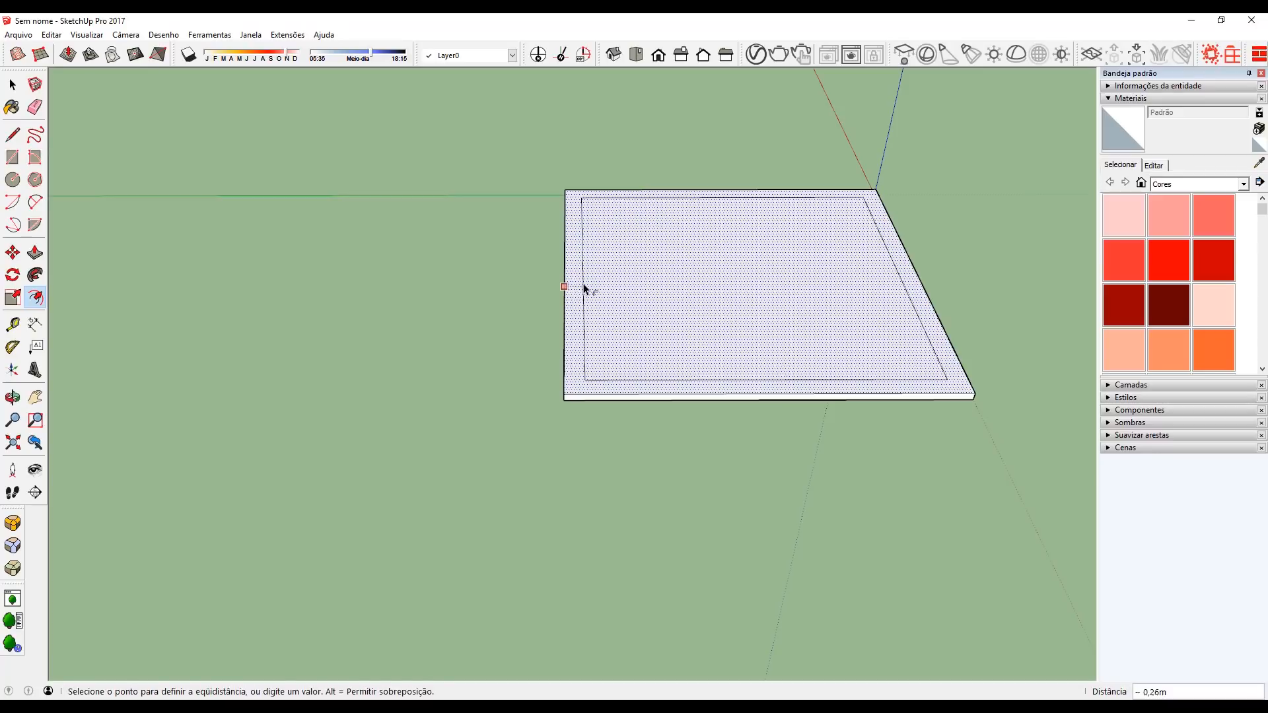
{"action": "type", "text": ",15"}
{"action": "key", "text": "Return"}
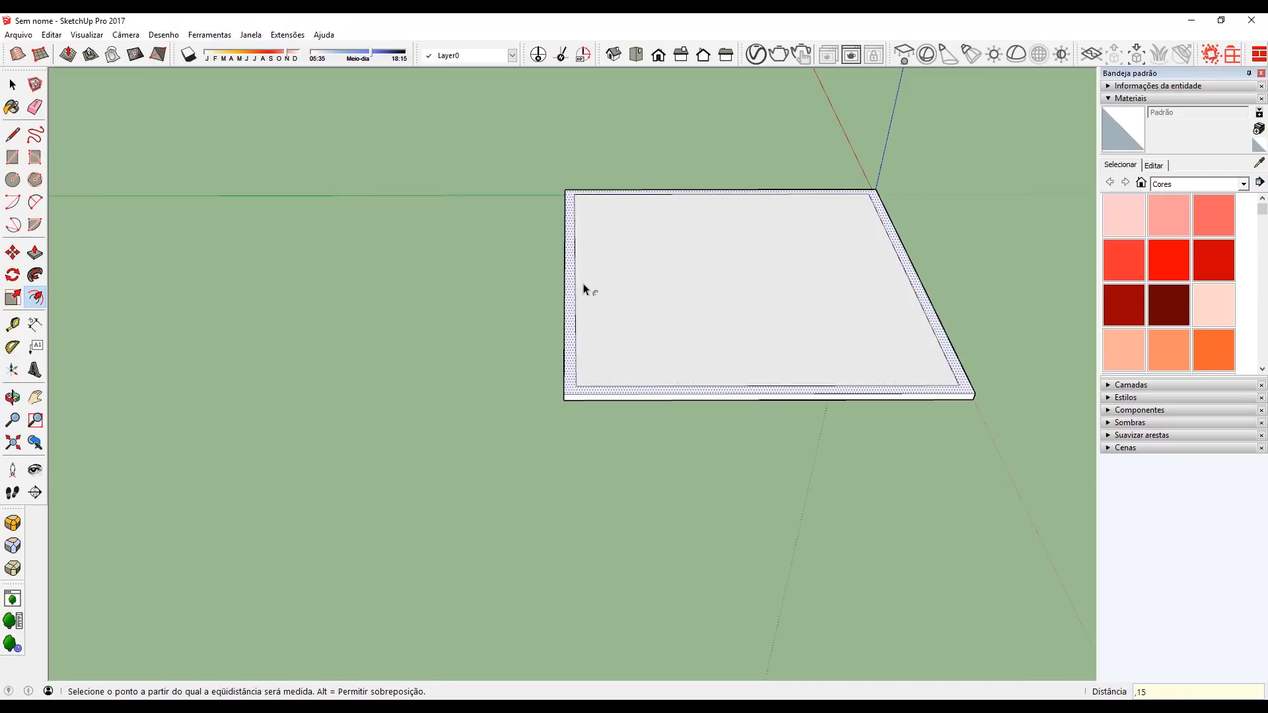
Step: Extrude the narrow border around the slab's upper face 2.7 m upward to form the walls
{"action": "key", "text": "p"}
{"action": "left_click", "coordinate": [571, 316]}
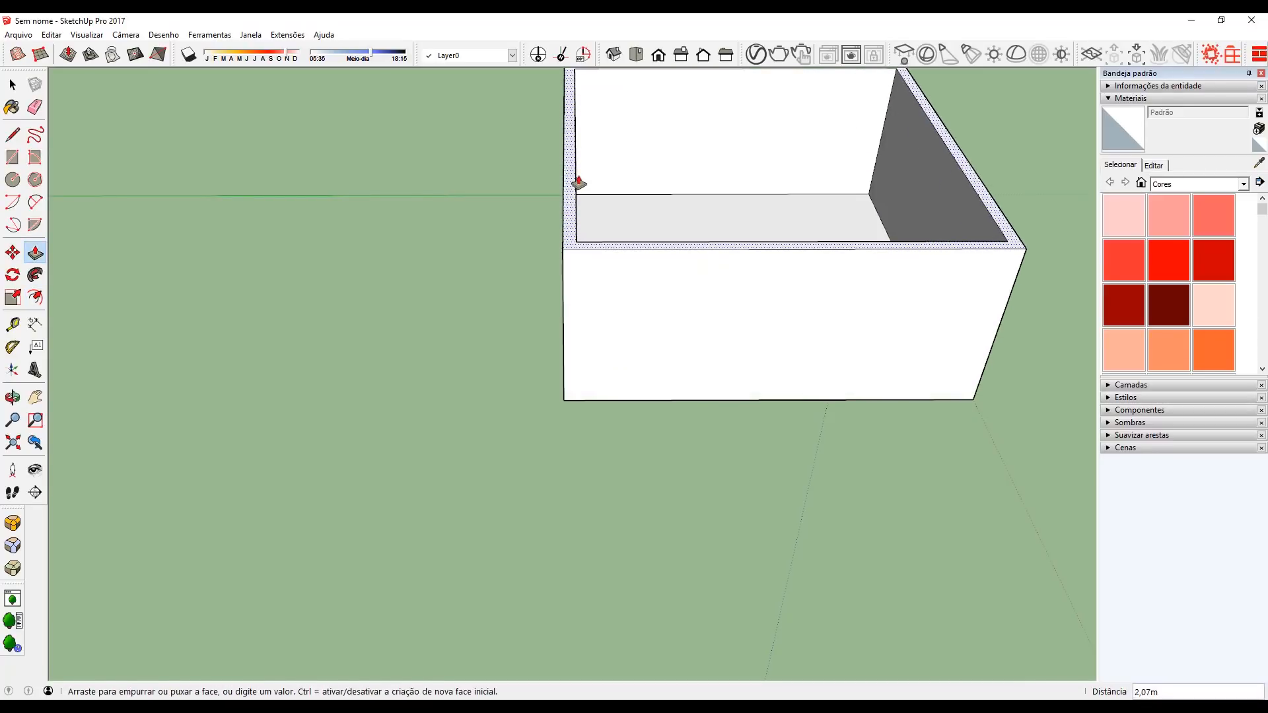
{"action": "key", "text": "Escape"}
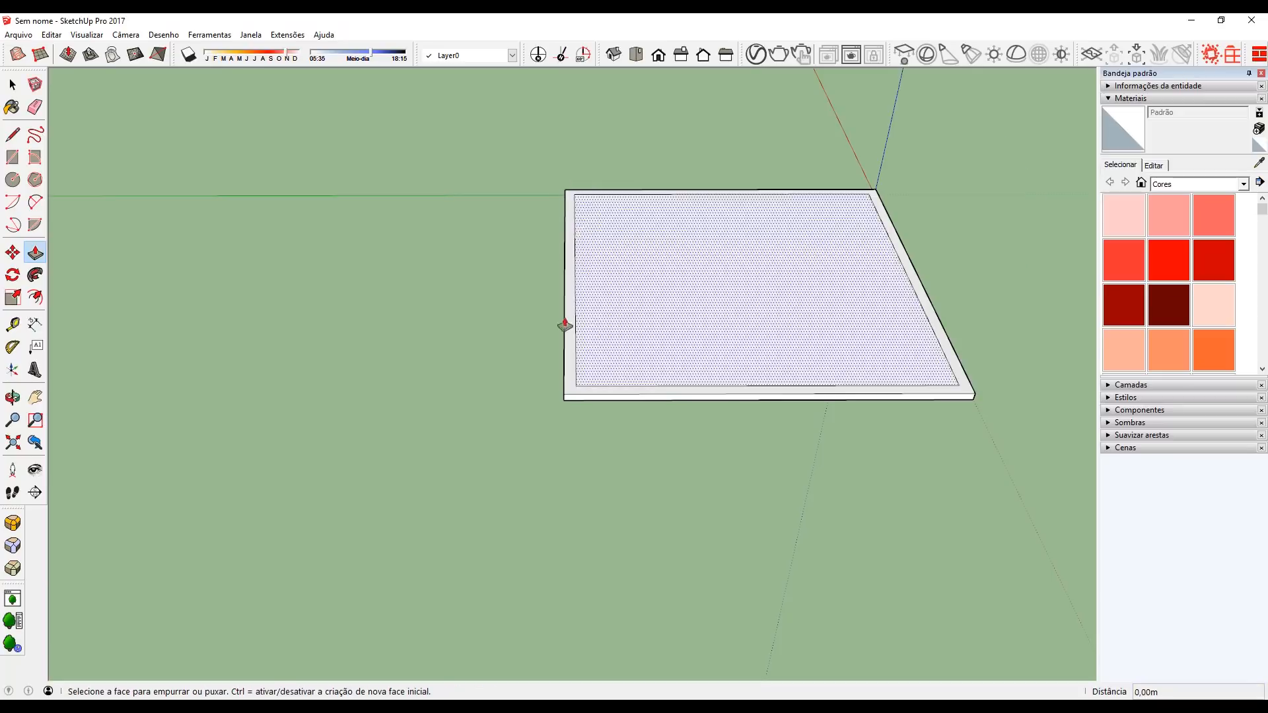
{"action": "left_click", "coordinate": [566, 325]}
{"action": "type", "text": "2"}
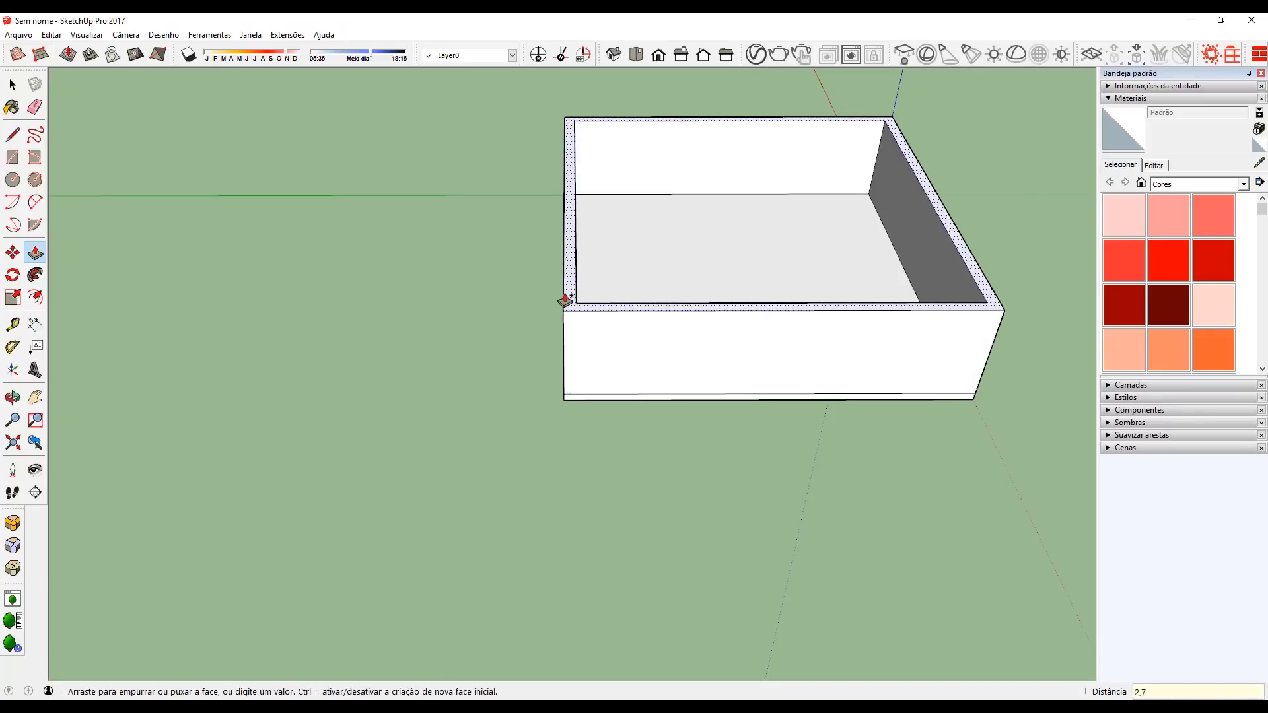
{"action": "type", "text": ",7"}
{"action": "key", "text": "Return"}
{"action": "key", "text": "space"}
Step: Select the slab's geometry at the base of the box and try to move it away from the walls
{"action": "middle_click_drag", "start_coordinate": [566, 300], "coordinate": [263, 347]}
{"action": "scroll", "coordinate": [263, 348], "scroll_direction": "down", "scroll_amount": 2}
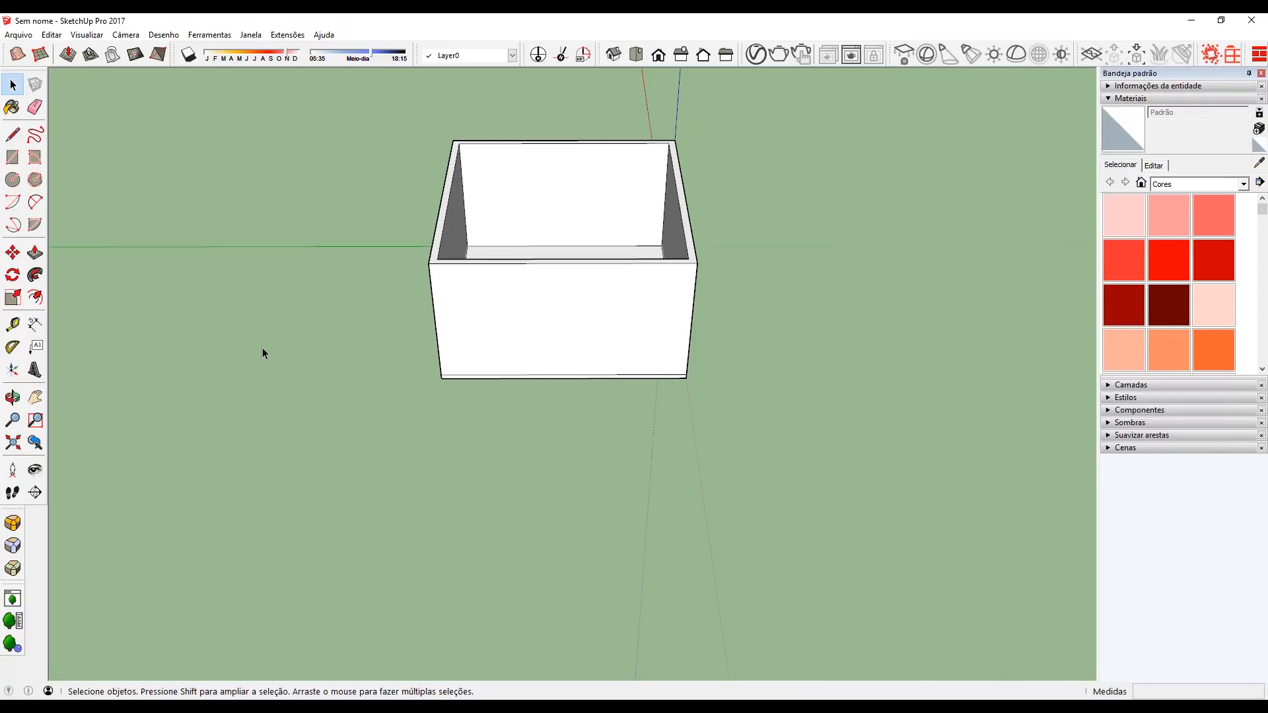
{"action": "middle_click_drag", "start_coordinate": [575, 335], "coordinate": [557, 294]}
{"action": "triple_click", "coordinate": [529, 306]}
{"action": "left_click", "coordinate": [541, 296]}
{"action": "middle_click_drag", "start_coordinate": [401, 328], "coordinate": [562, 125]}
{"action": "middle_click_drag", "start_coordinate": [573, 360], "coordinate": [584, 315]}
{"action": "left_click_drag", "start_coordinate": [376, 322], "coordinate": [698, 449]}
{"action": "middle_click_drag", "start_coordinate": [727, 442], "coordinate": [694, 447]}
{"action": "key", "text": "m"}
{"action": "left_click", "coordinate": [629, 456]}
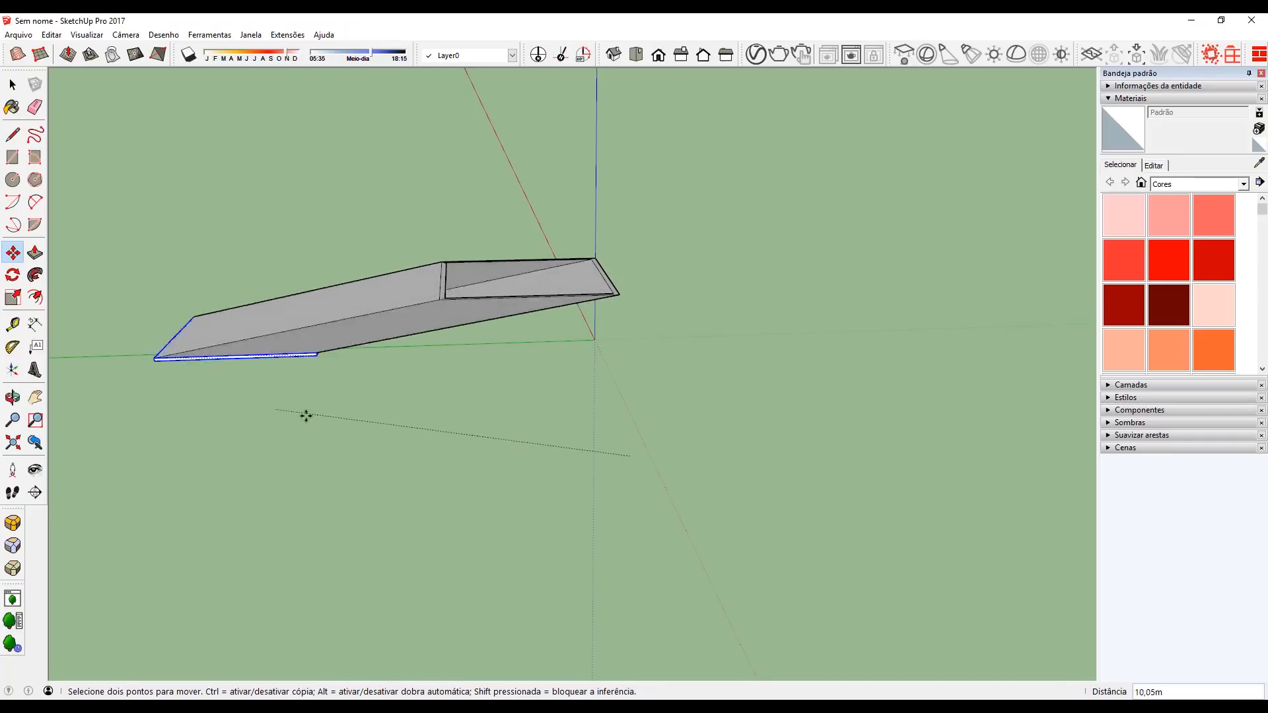
{"action": "key", "text": "space"}
{"action": "middle_click_drag", "start_coordinate": [487, 339], "coordinate": [666, 321]}
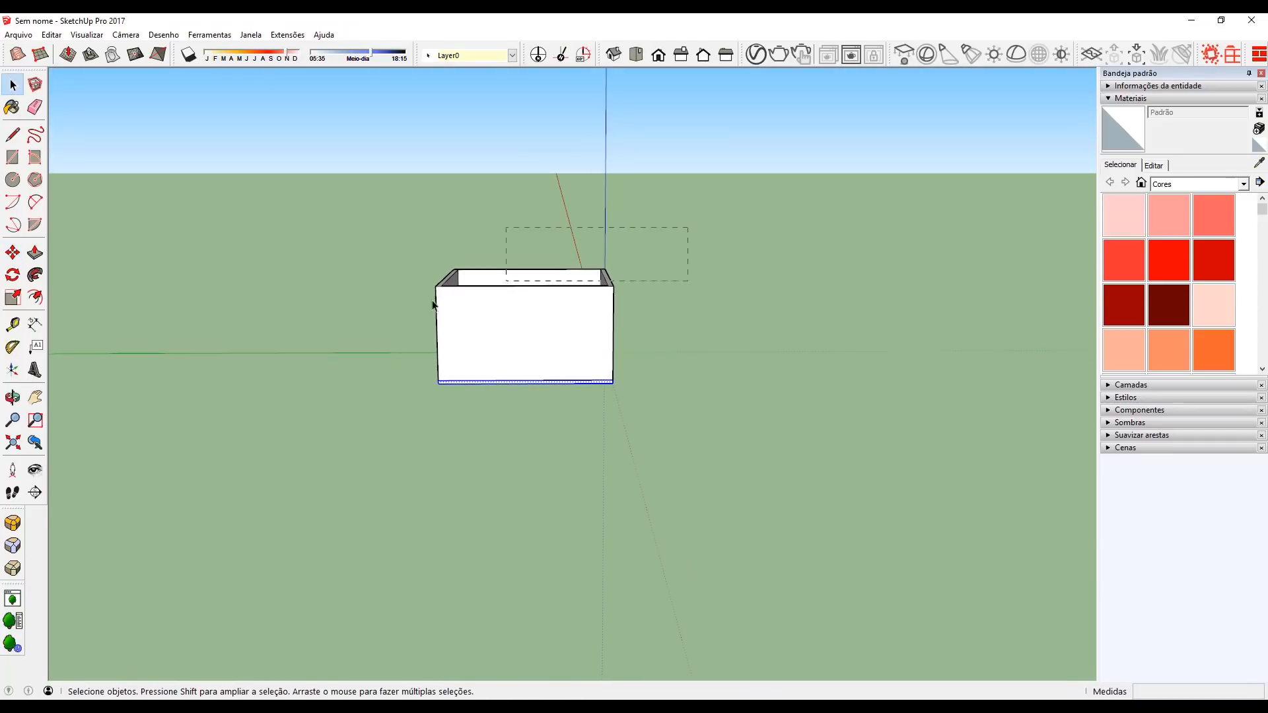
Step: Select the walls and try to move them away from the base, then cancel the move
{"action": "triple_click", "coordinate": [442, 317]}
{"action": "middle_click_drag", "start_coordinate": [475, 368], "coordinate": [489, 453]}
{"action": "key", "text": "m"}
{"action": "left_click", "coordinate": [499, 459]}
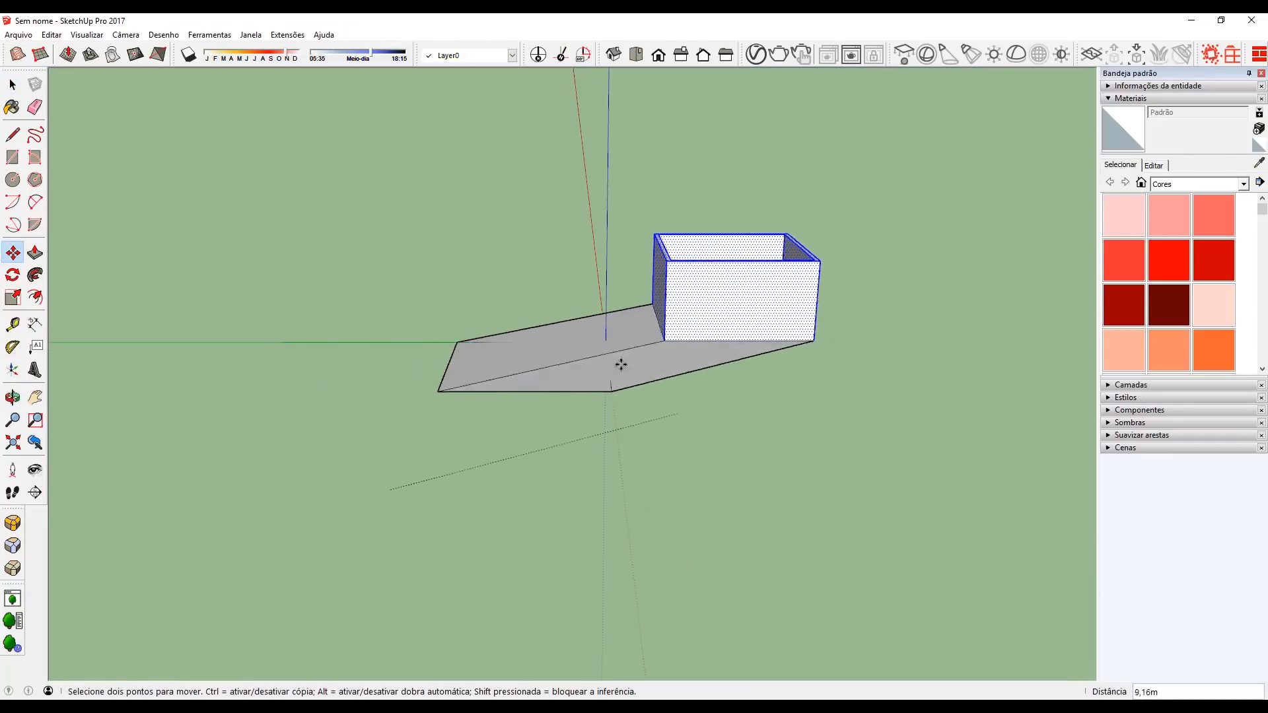
{"action": "key", "text": "Escape"}
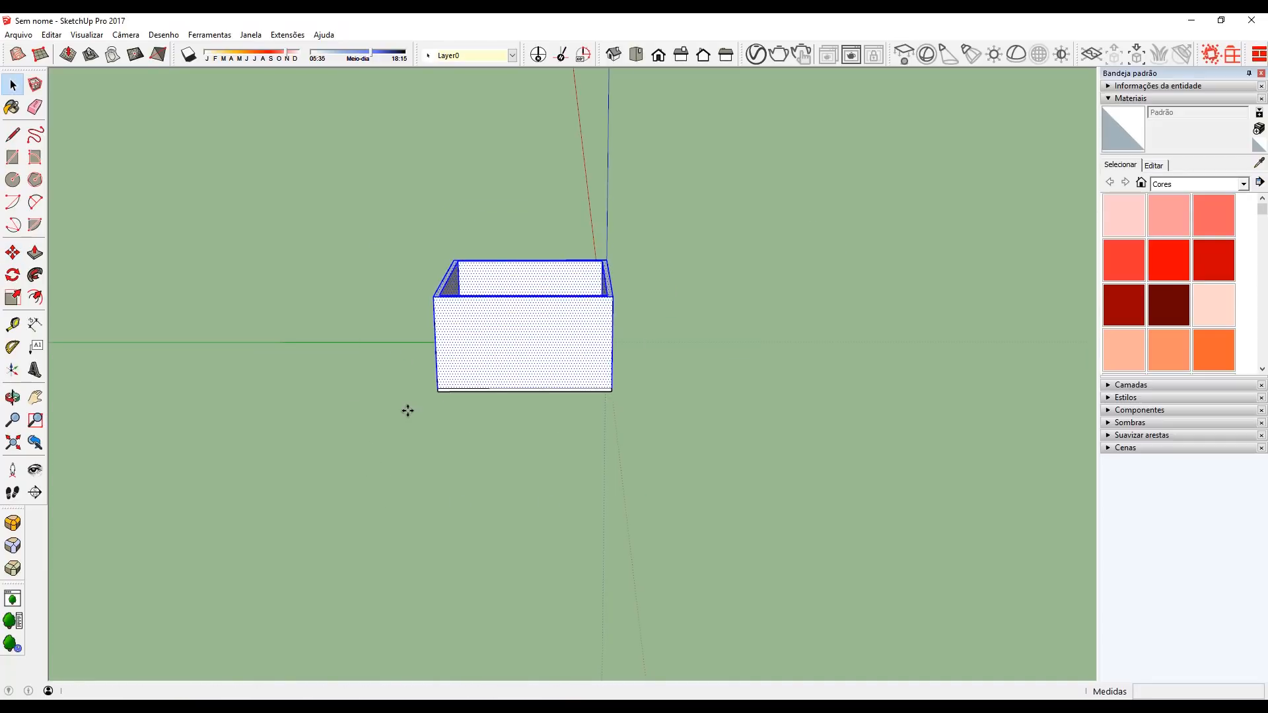
{"action": "key", "text": "space"}
Step: Select the entire box, walls and floor, and delete it
{"action": "middle_click_drag", "start_coordinate": [634, 323], "coordinate": [627, 477]}
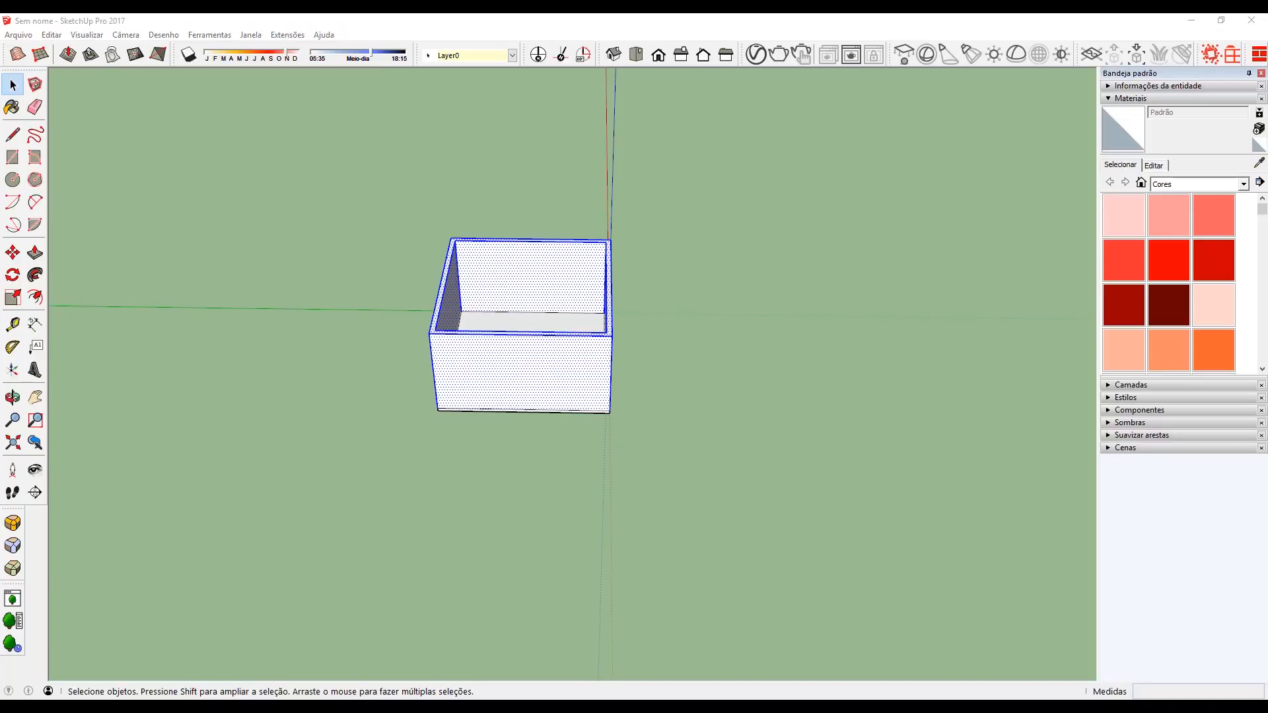
{"action": "left_click_drag", "start_coordinate": [772, 175], "coordinate": [143, 512]}
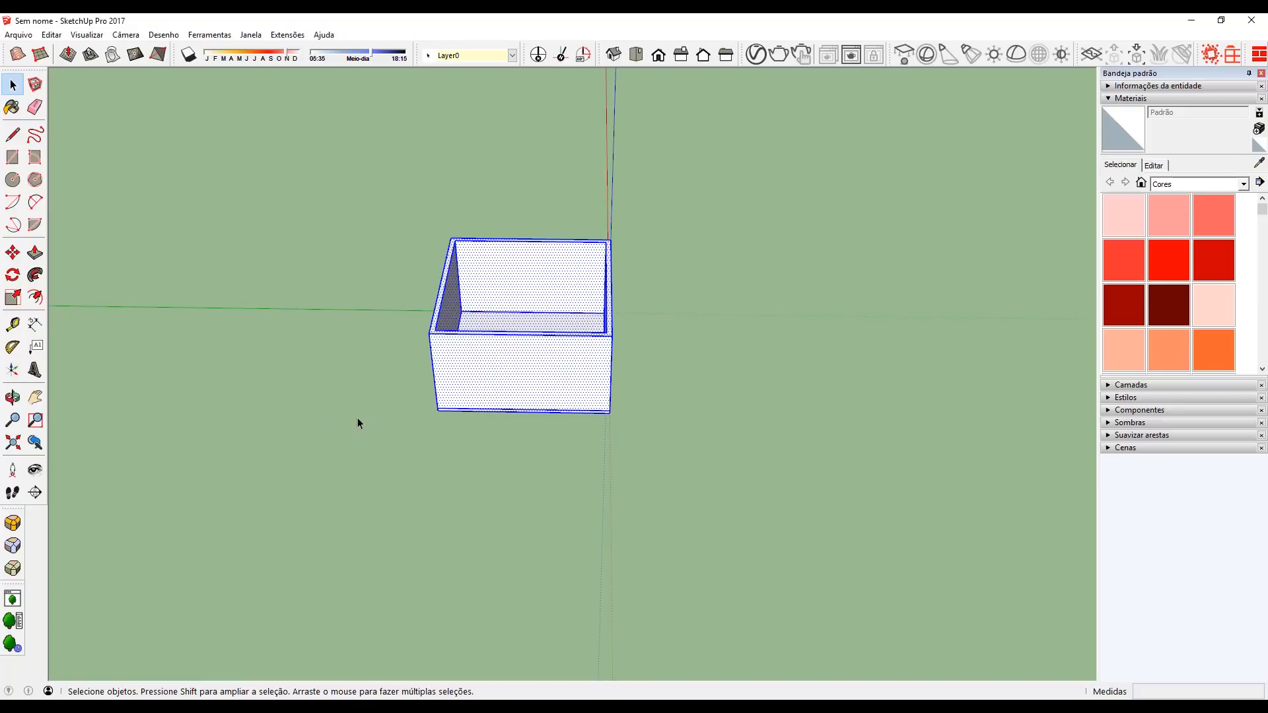
{"action": "key", "text": "Delete"}
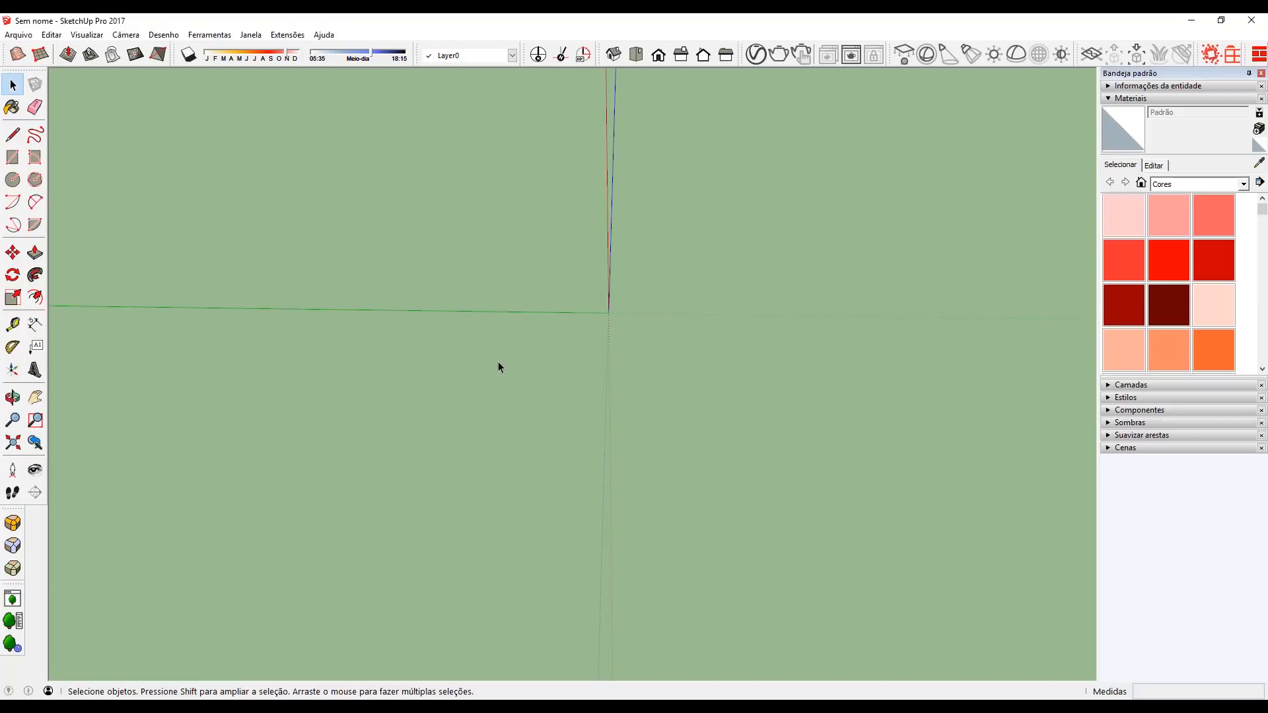
Step: Draw a new 5 by 5 m rectangle on the ground from the origin
{"action": "key", "text": "r"}
{"action": "left_click", "coordinate": [609, 312]}
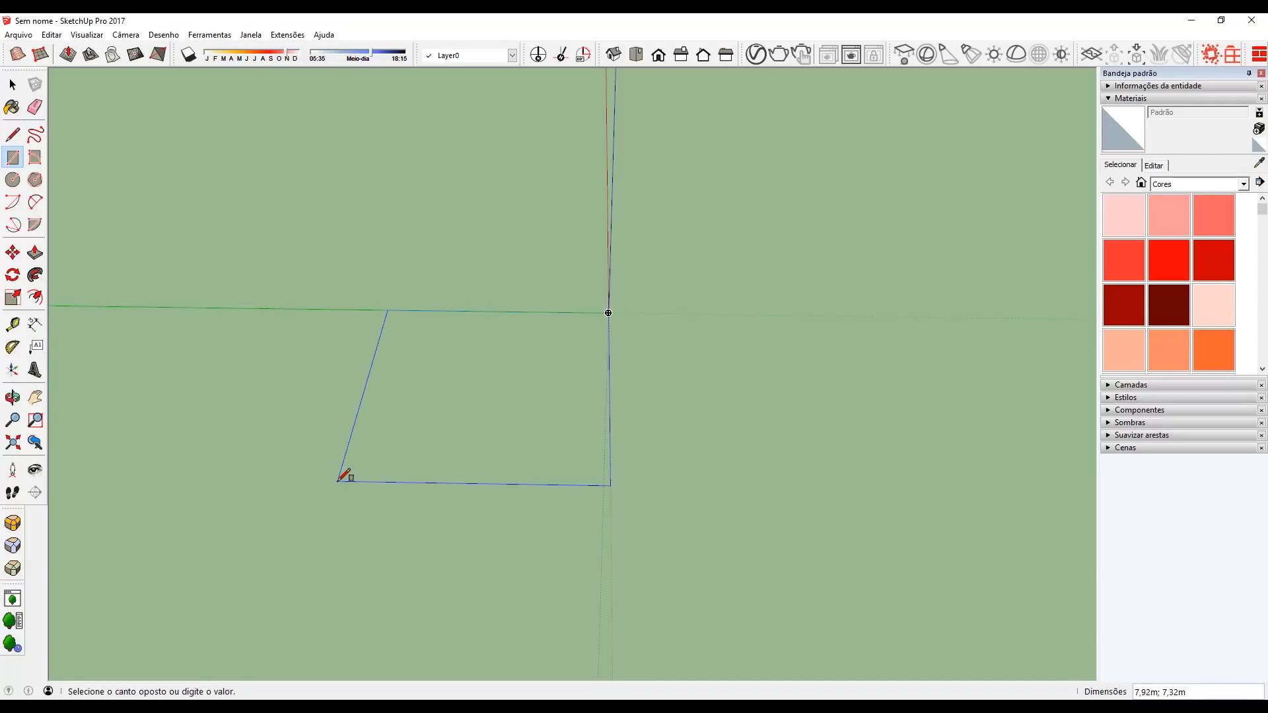
{"action": "type", "text": "5;5"}
{"action": "key", "text": "Return"}
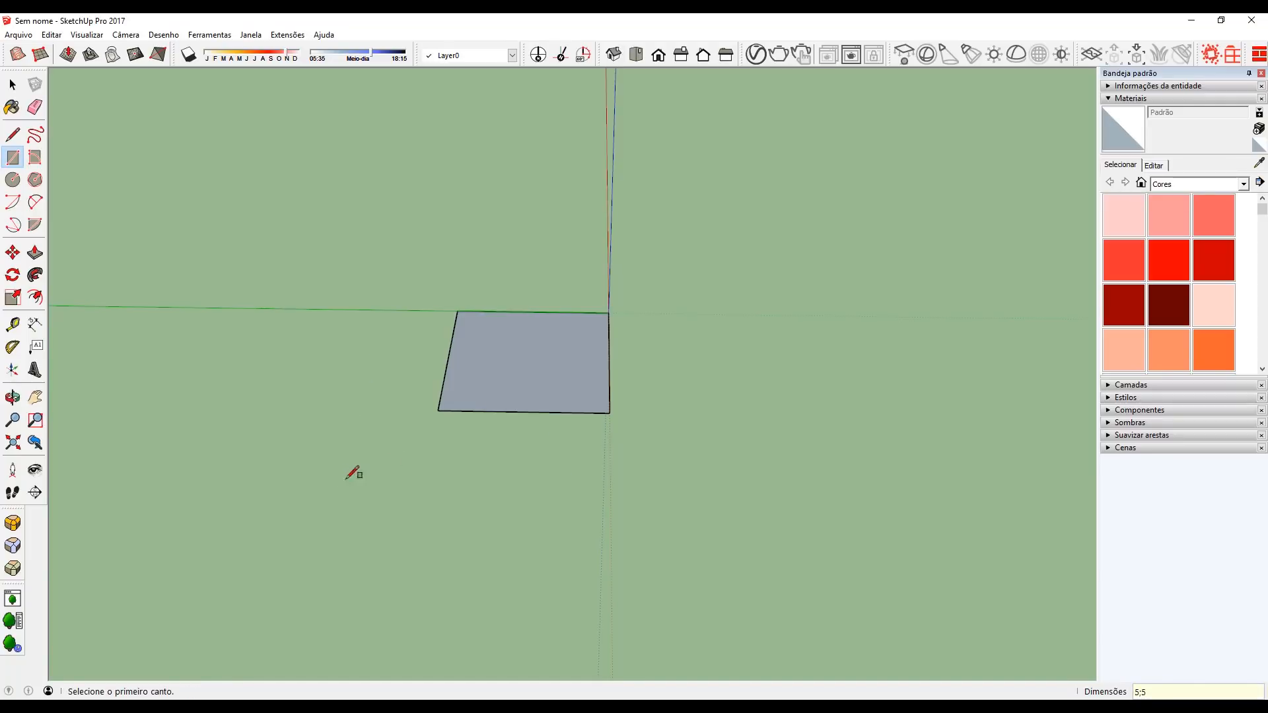
Step: Extrude the square 0.1 m upward to form the floor slab
{"action": "key", "text": "p"}
{"action": "left_click", "coordinate": [503, 381]}
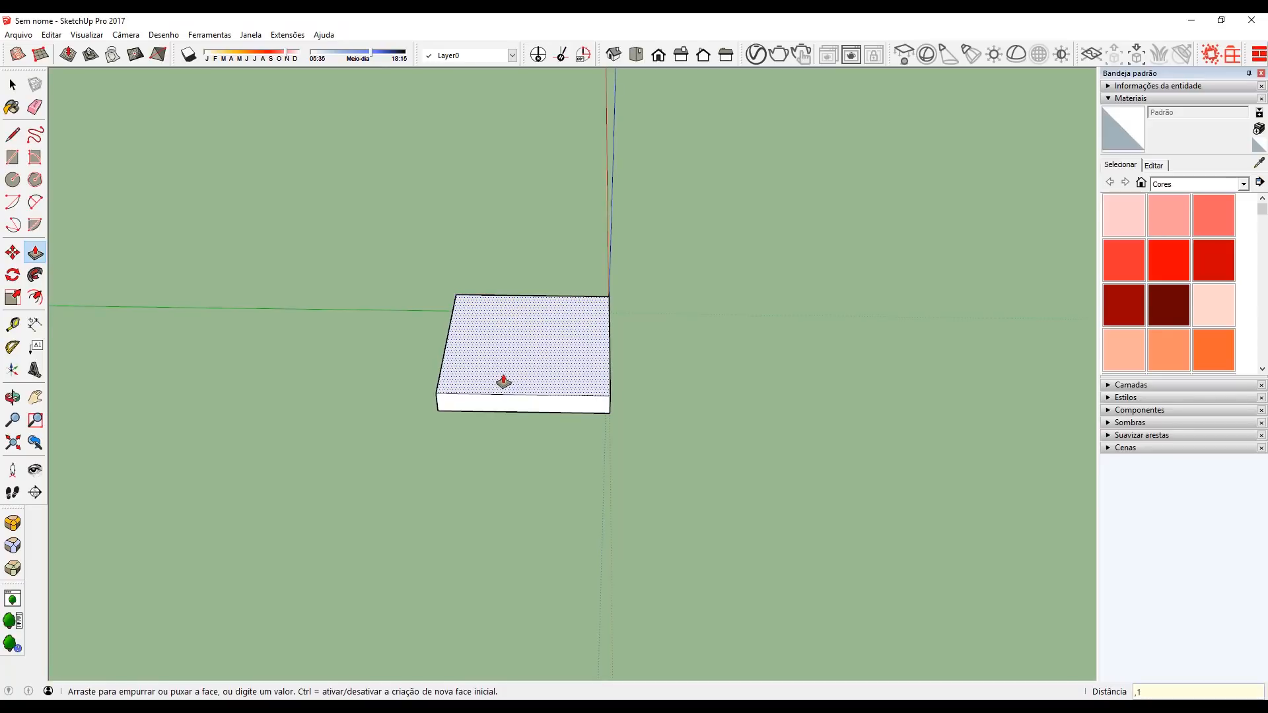
{"action": "key", "text": "space"}
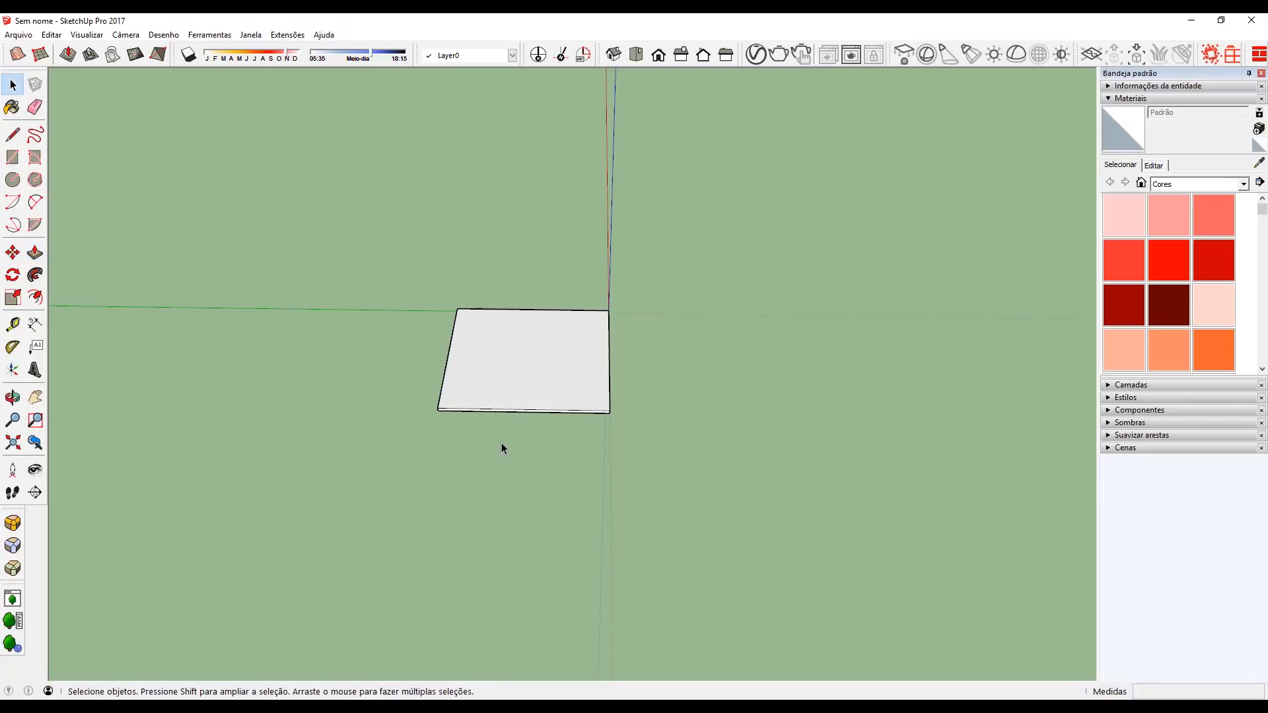
Step: Select the whole floor slab and make it a group
{"action": "middle_click_drag", "start_coordinate": [427, 476], "coordinate": [454, 351]}
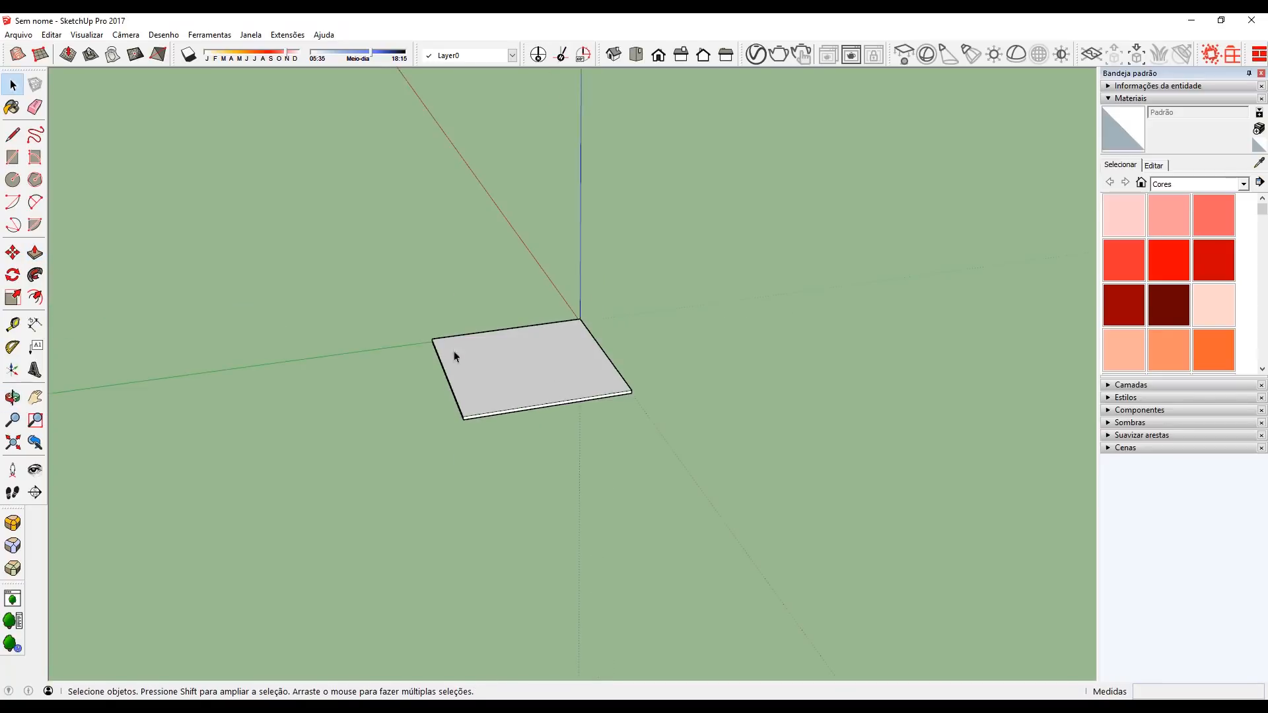
{"action": "left_click_drag", "start_coordinate": [323, 232], "coordinate": [955, 509]}
{"action": "scroll", "coordinate": [473, 413], "scroll_direction": "up", "scroll_amount": 4}
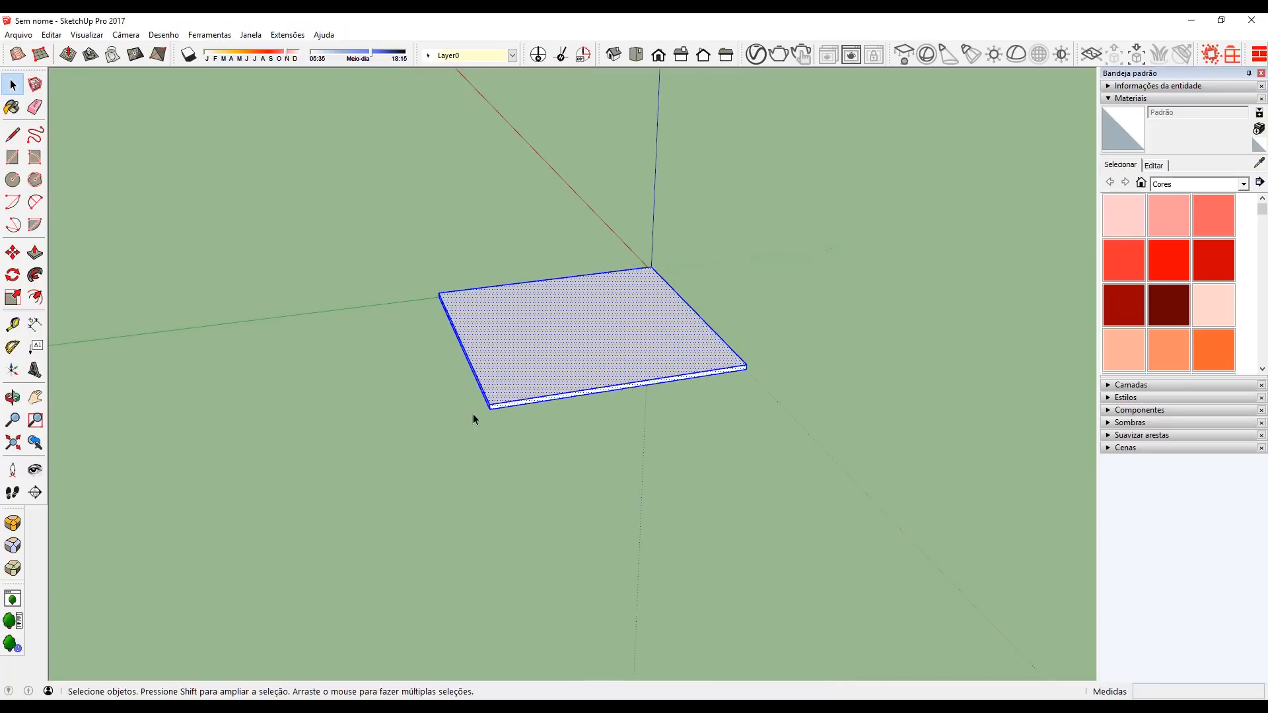
{"action": "right_click", "coordinate": [549, 320]}
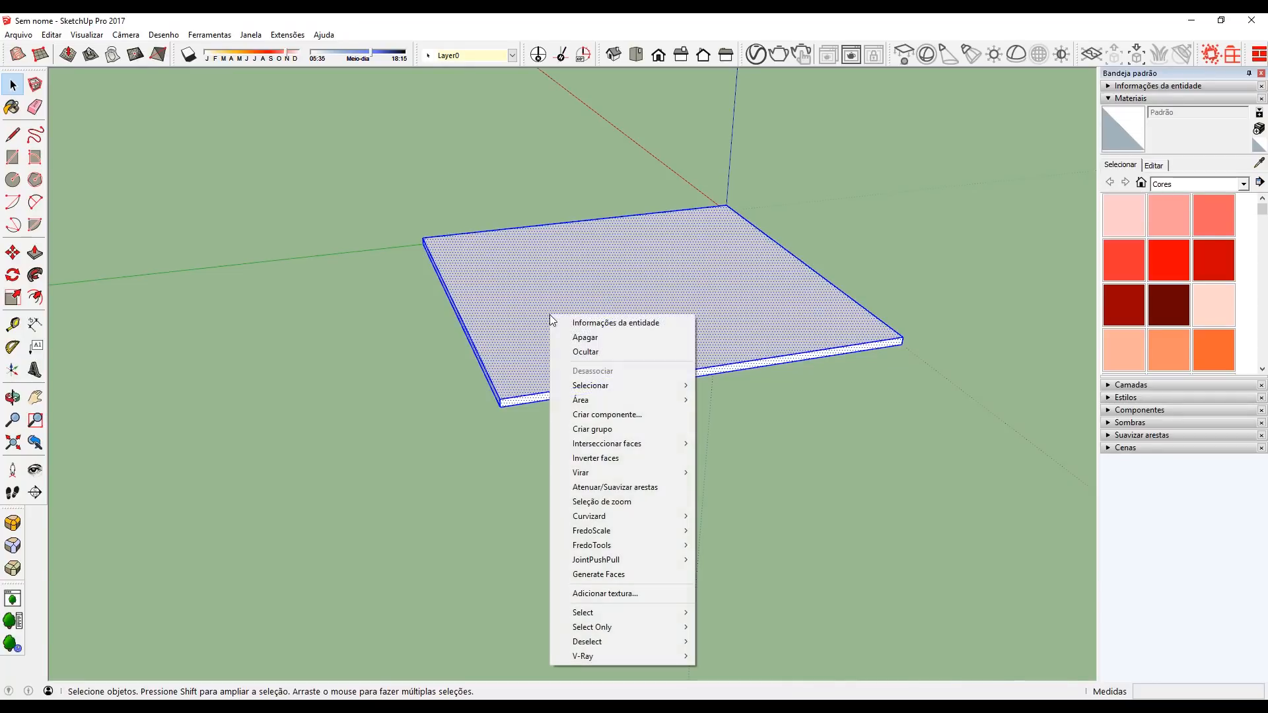
{"action": "left_click", "coordinate": [632, 429]}
{"action": "middle_click_drag", "start_coordinate": [495, 319], "coordinate": [527, 322]}
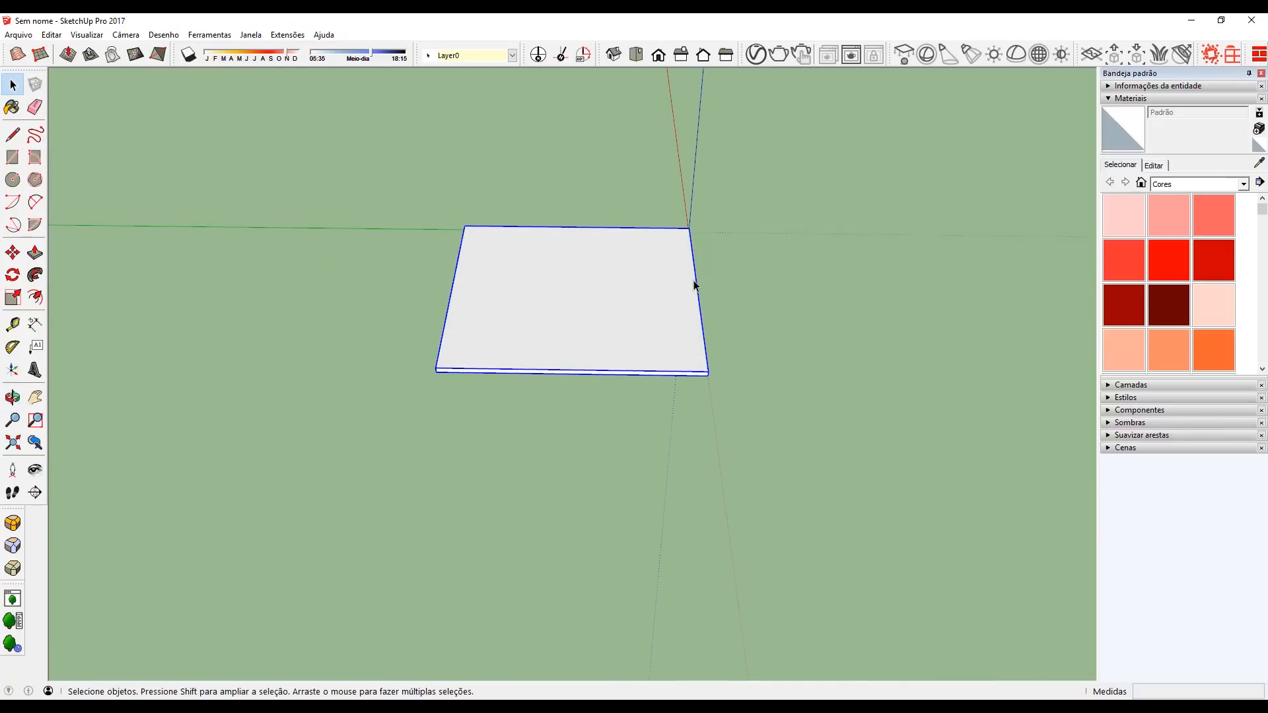
Step: Draw a rectangle over the grouped slab's upper face between its opposite corners
{"action": "middle_click_drag", "start_coordinate": [691, 283], "coordinate": [528, 296]}
{"action": "key", "text": "r"}
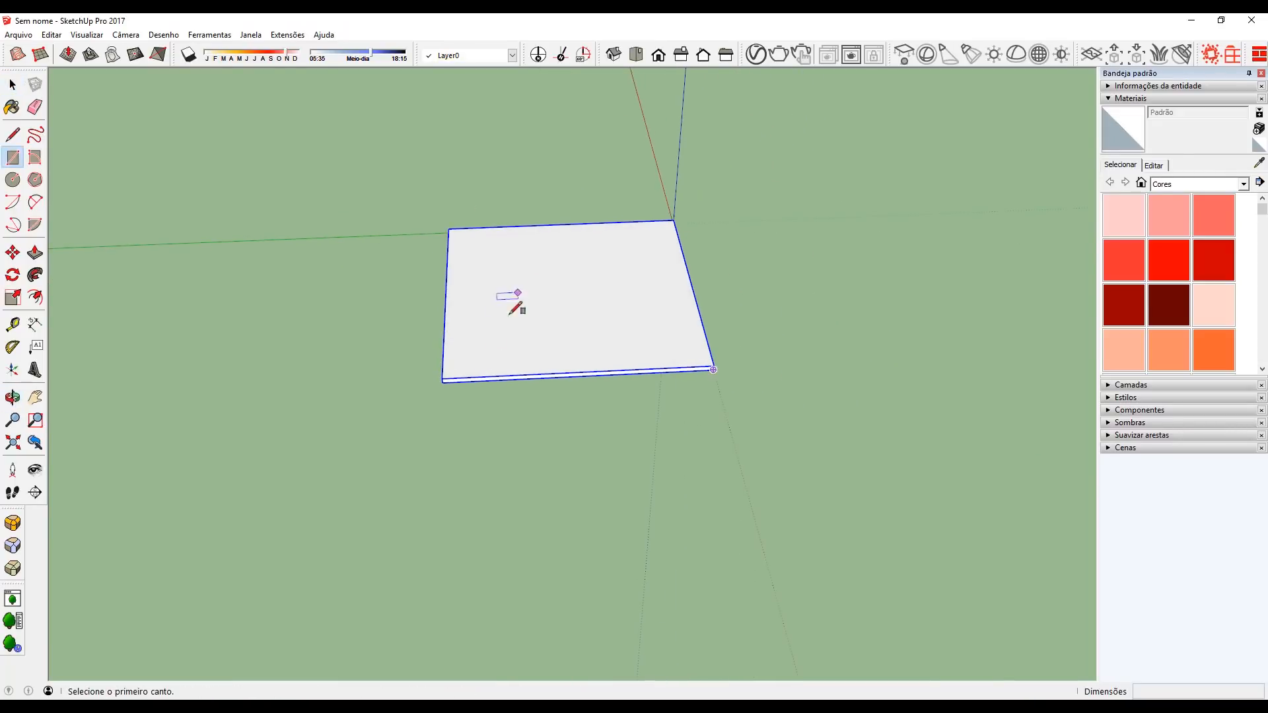
{"action": "left_click", "coordinate": [444, 379]}
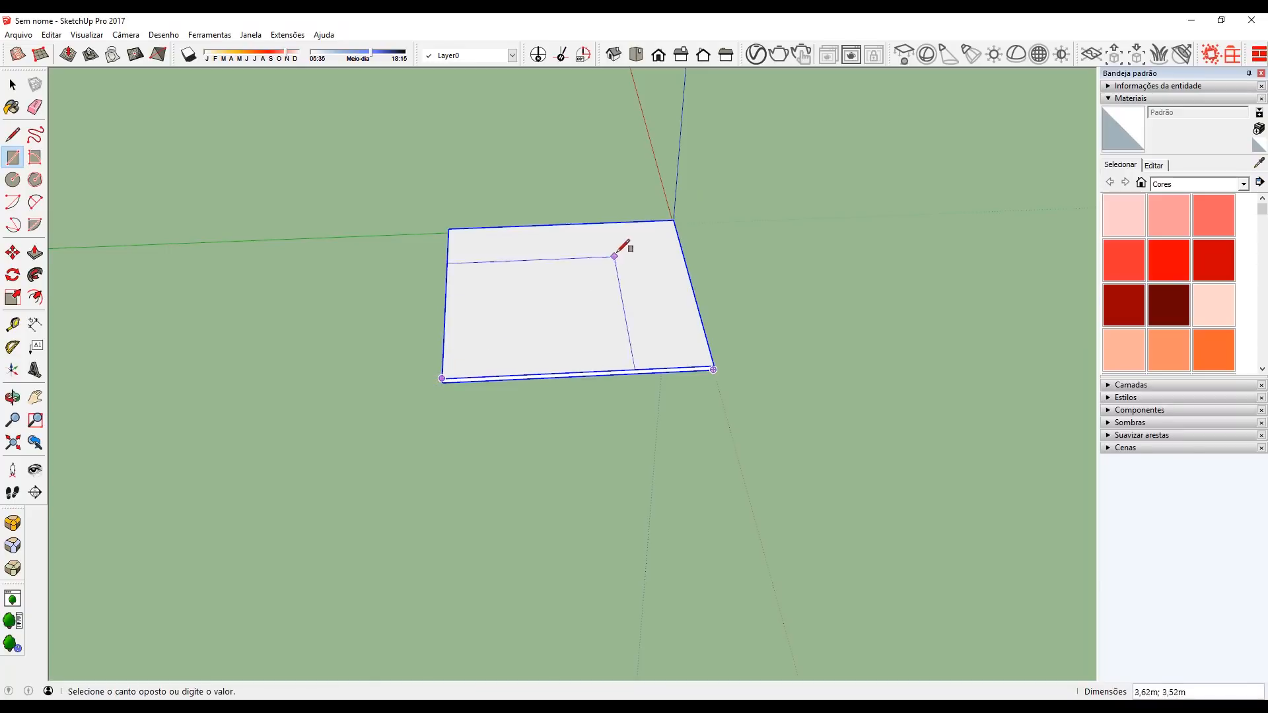
{"action": "left_click", "coordinate": [673, 221]}
Step: Offset the new rectangle's edges inward by 0.15 m to outline the wall thickness
{"action": "key", "text": "f"}
{"action": "left_click", "coordinate": [462, 317]}
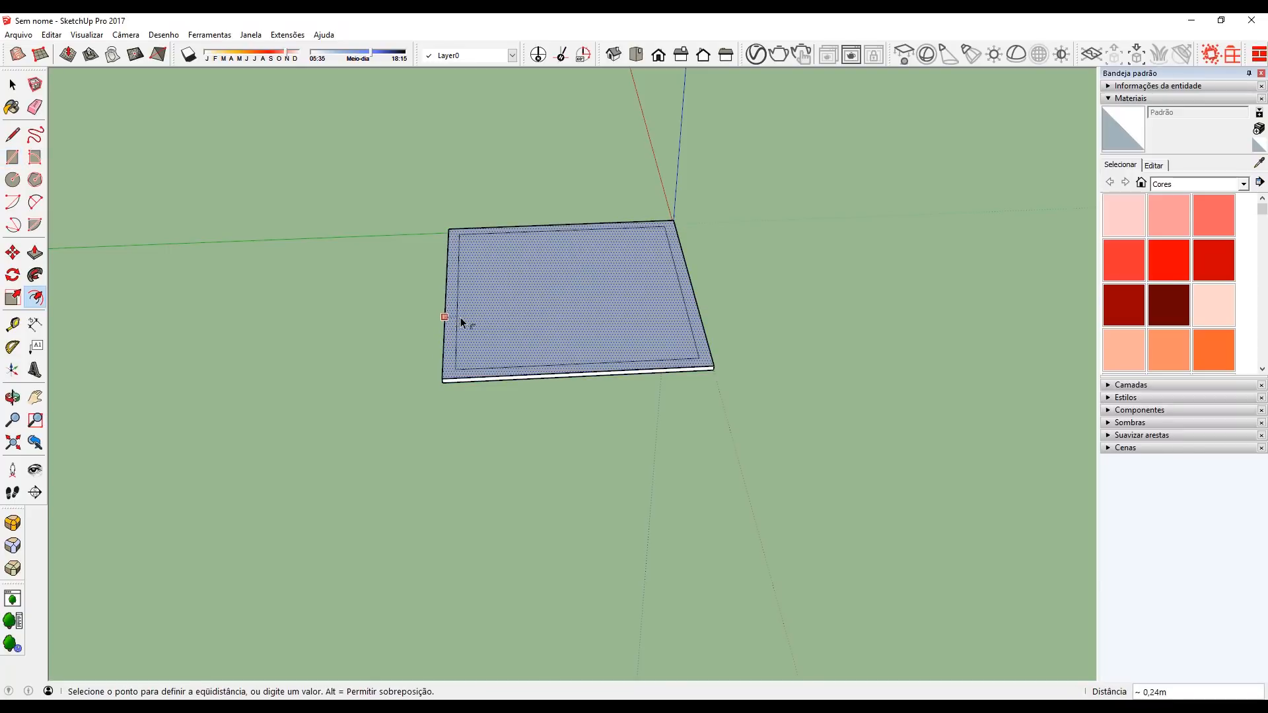
{"action": "type", "text": ".15"}
{"action": "key", "text": "Return"}
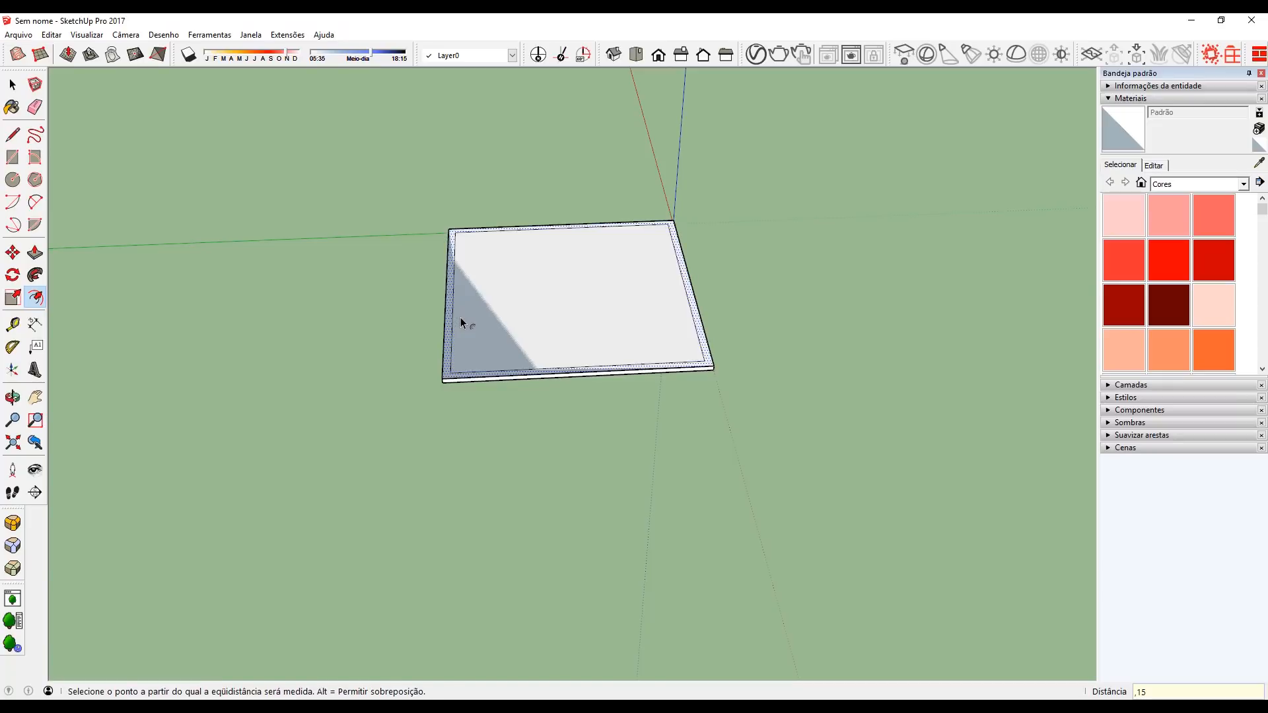
Step: Delete the inner face of the offset rectangle, leaving only the wall outline on the slab
{"action": "key", "text": "space"}
{"action": "left_click", "coordinate": [501, 319]}
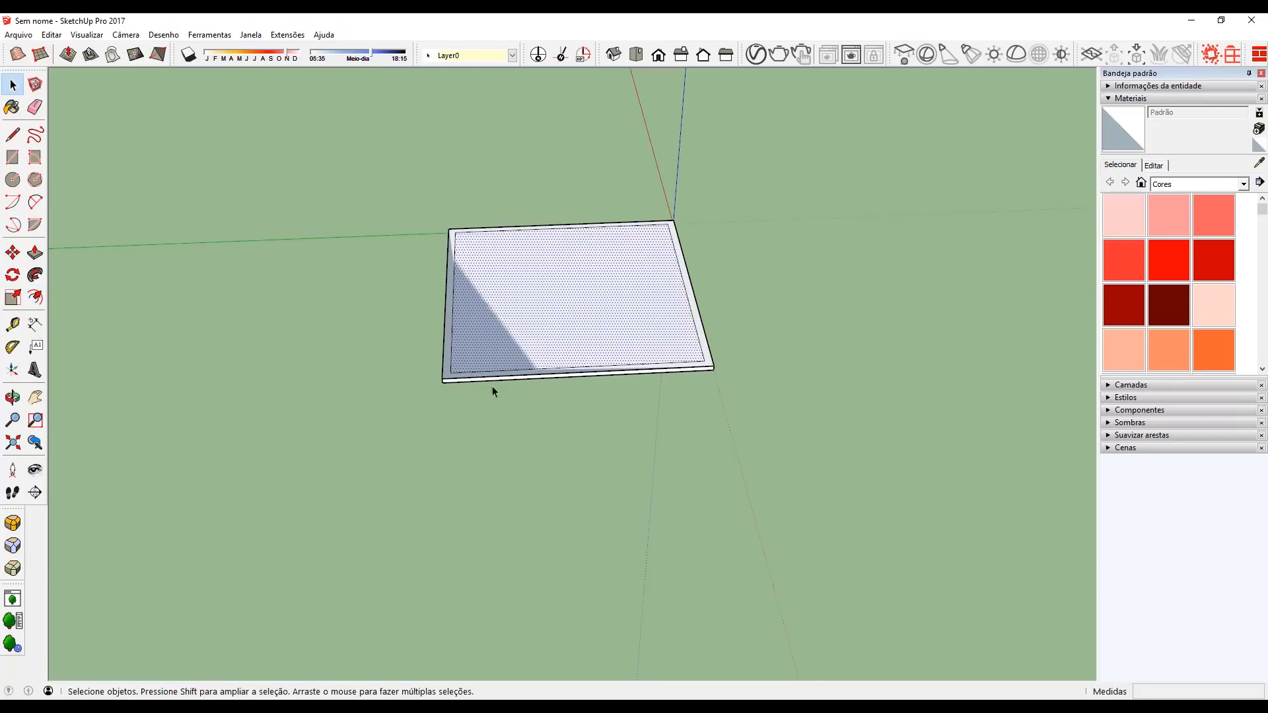
{"action": "middle_click_drag", "start_coordinate": [538, 275], "coordinate": [522, 323]}
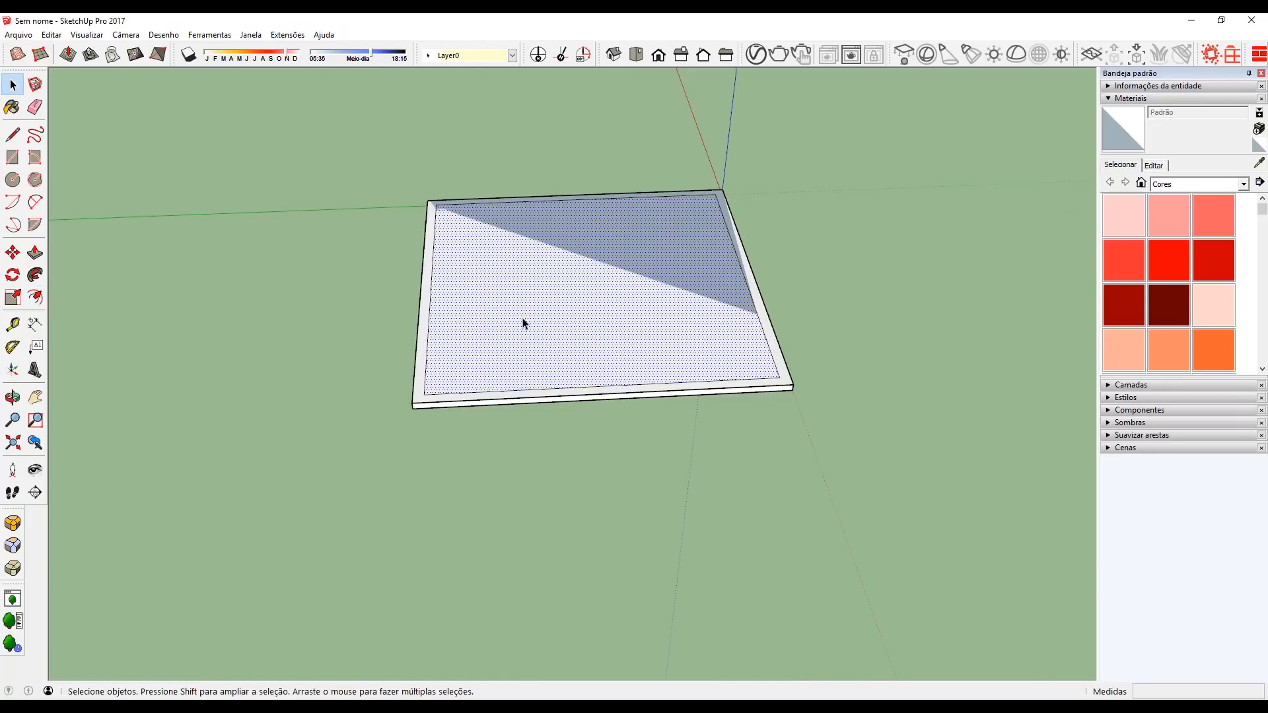
{"action": "key", "text": "Delete"}
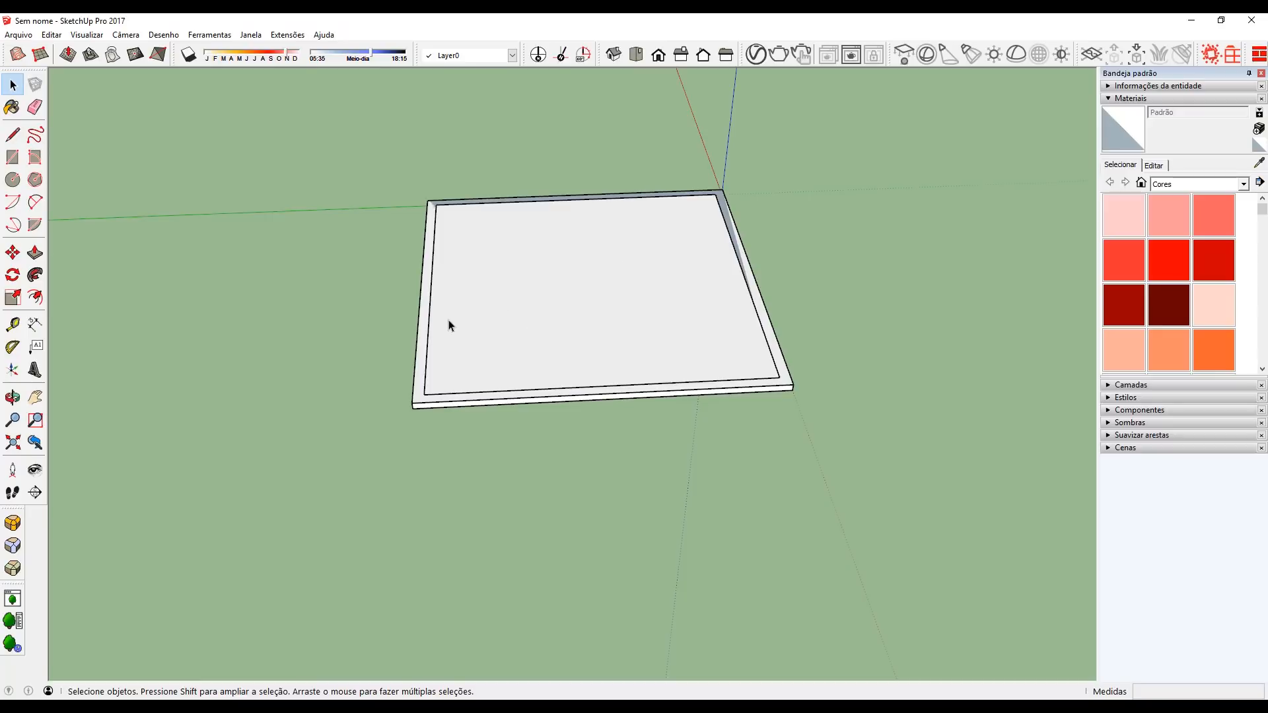
Step: Extrude the wall outline upward with Push/Pull to raise the four walls
{"action": "key", "text": "p"}
{"action": "left_click", "coordinate": [420, 344]}
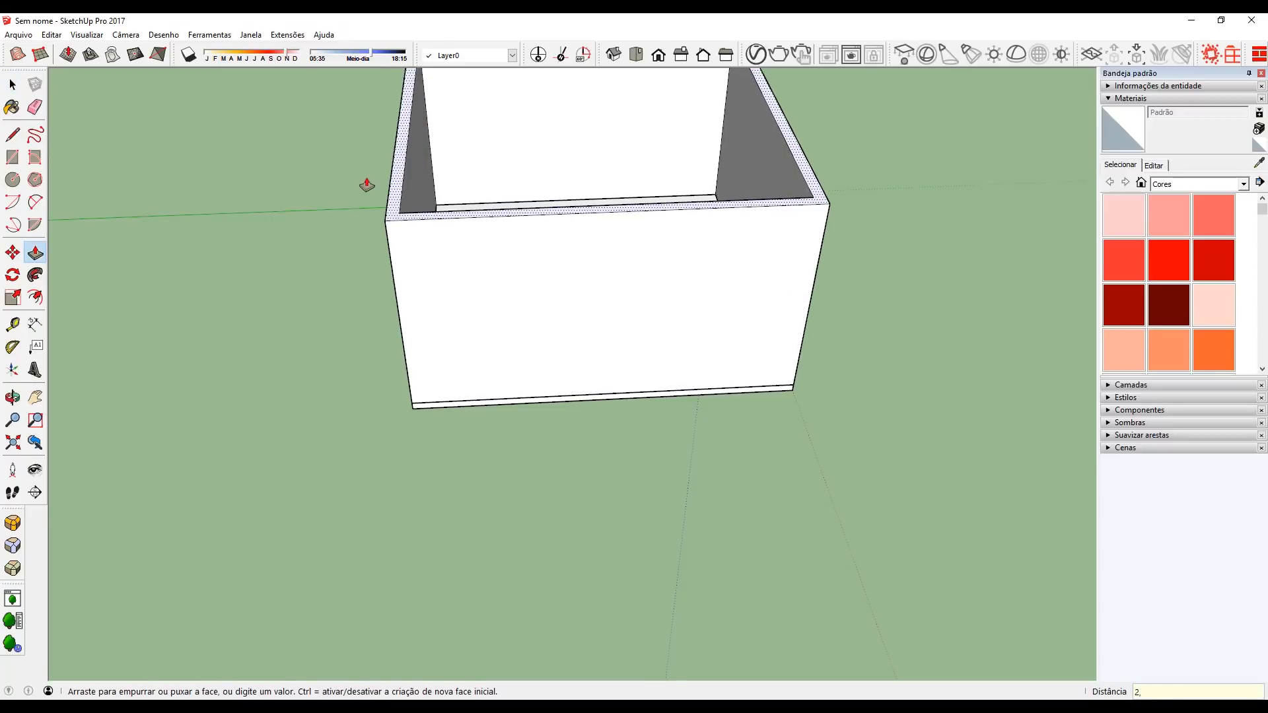
{"action": "left_click", "coordinate": [368, 187]}
{"action": "key", "text": "space"}
Step: Select all the connected wall geometry and make it a group separate from the slab
{"action": "left_click", "coordinate": [423, 254]}
{"action": "triple_click", "coordinate": [423, 255]}
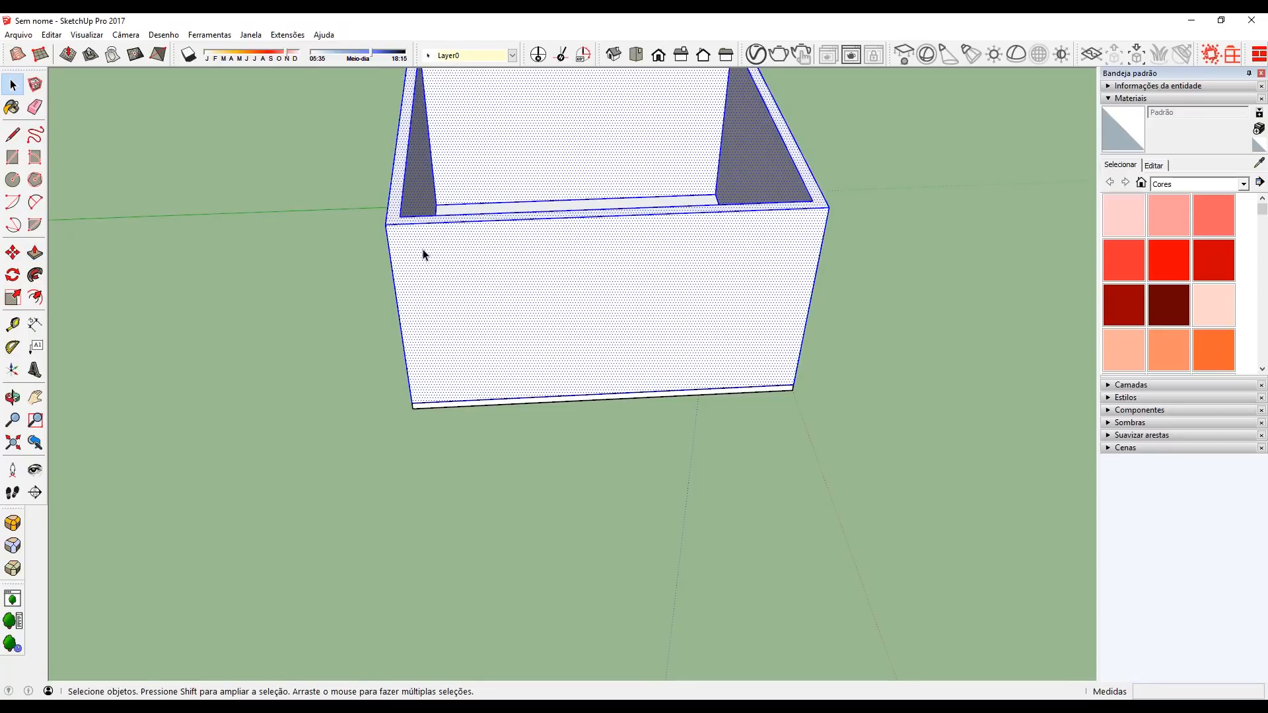
{"action": "right_click", "coordinate": [423, 254]}
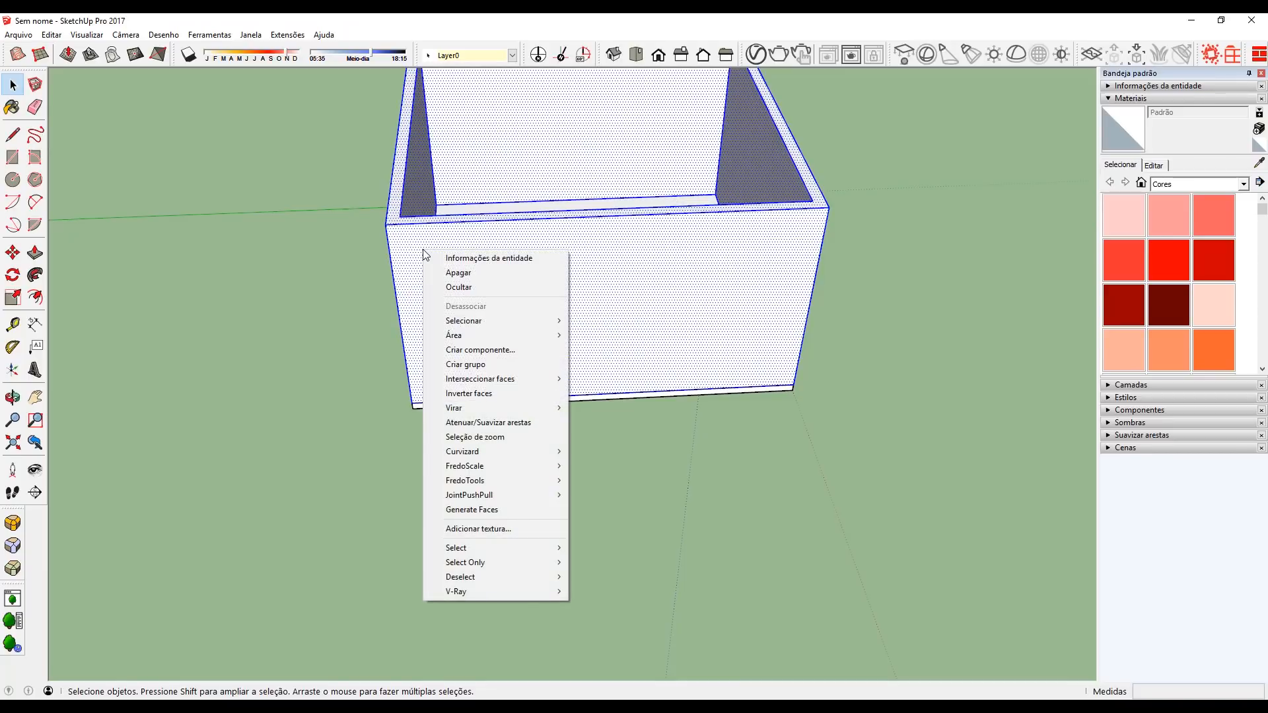
{"action": "left_click", "coordinate": [466, 364]}
Step: Try moving the slab group on its own, away from the walls
{"action": "scroll", "coordinate": [509, 223], "scroll_direction": "down", "scroll_amount": 2}
{"action": "scroll", "coordinate": [509, 222], "scroll_direction": "down", "scroll_amount": 2}
{"action": "mouse_move", "coordinate": [509, 220]}
{"action": "middle_mouse_down"}
{"action": "mouse_move", "coordinate": [533, 204]}
{"action": "mouse_move", "coordinate": [521, 224]}
{"action": "middle_mouse_up"}
{"action": "key", "text": "m"}
{"action": "left_click", "coordinate": [600, 394]}
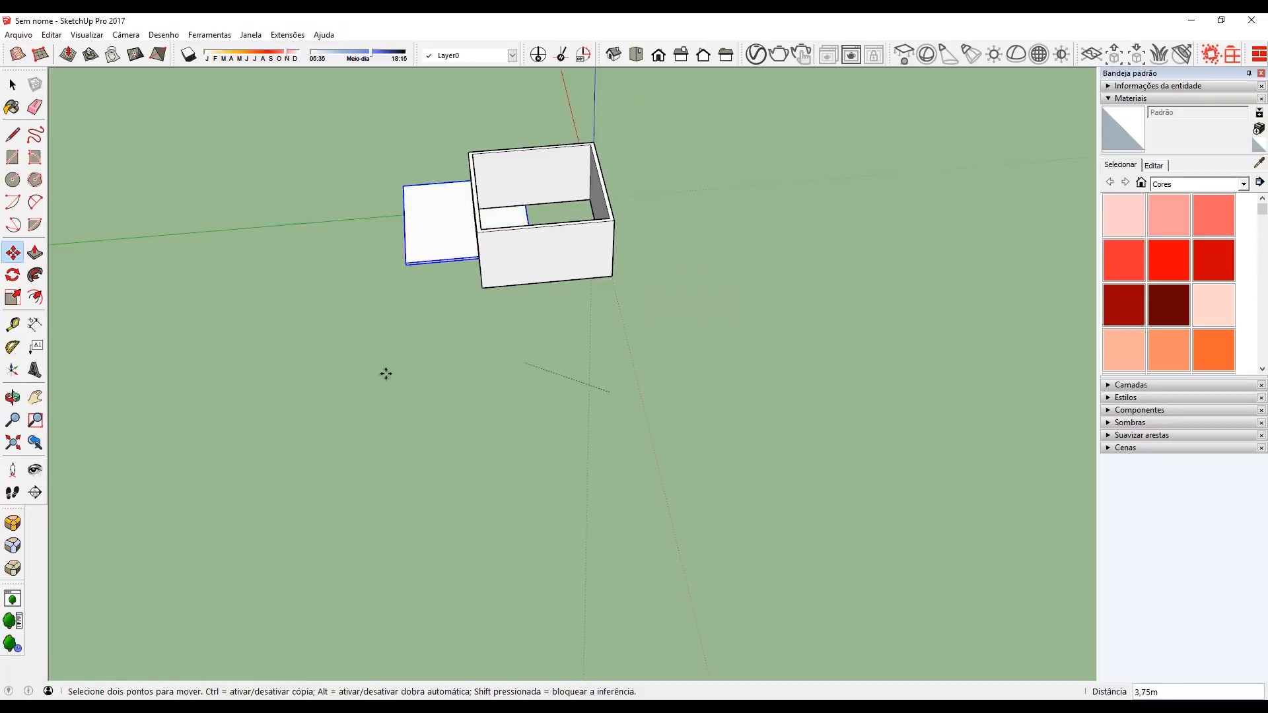
Step: Try moving the wall group away from the slab, cancelling the move
{"action": "key", "text": "space"}
{"action": "left_click", "coordinate": [529, 272]}
{"action": "key", "text": "m"}
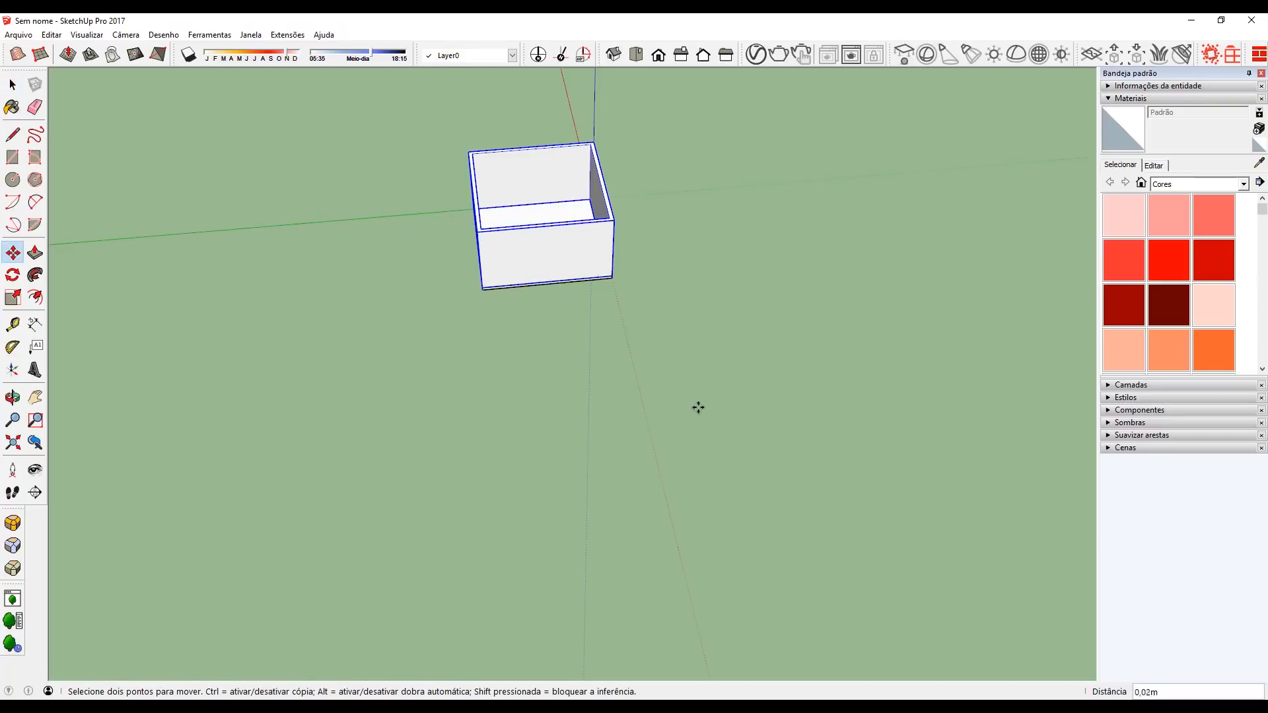
{"action": "left_click", "coordinate": [710, 408]}
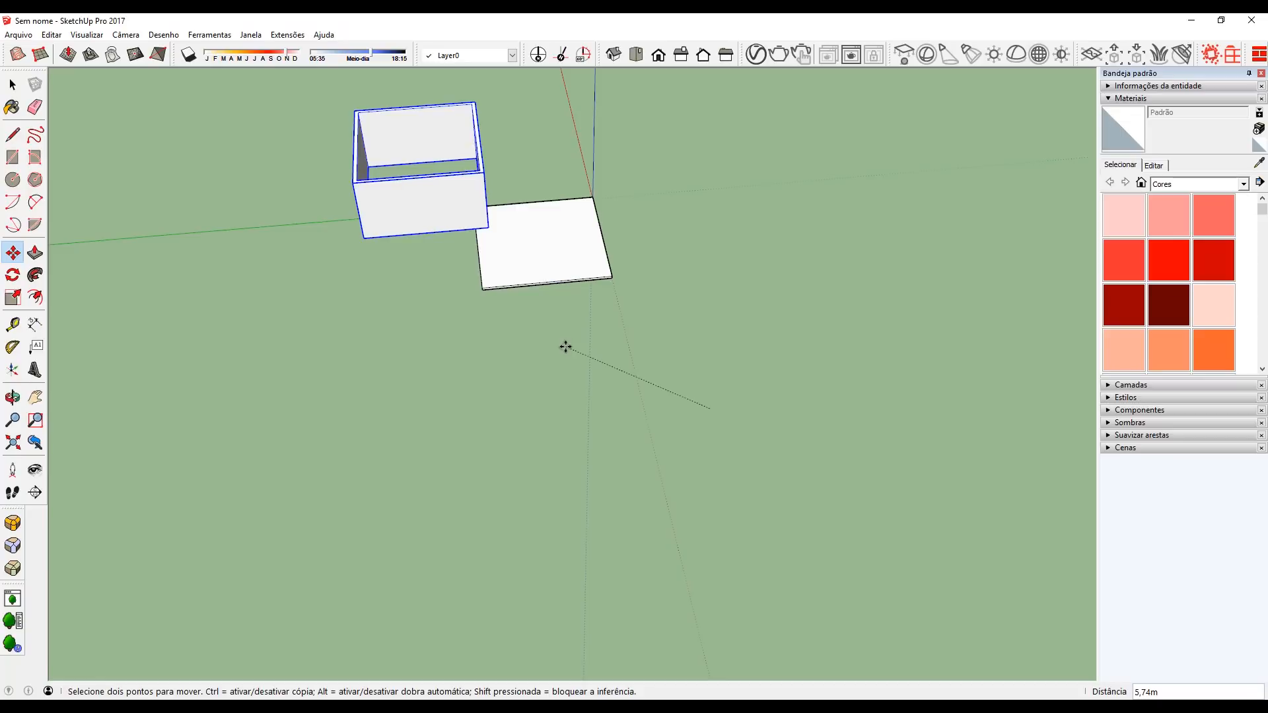
{"action": "key", "text": "Escape"}
{"action": "key", "text": "space"}
Step: Hide the wall group so that only the floor slab is shown
{"action": "middle_click_drag", "start_coordinate": [536, 232], "coordinate": [524, 212]}
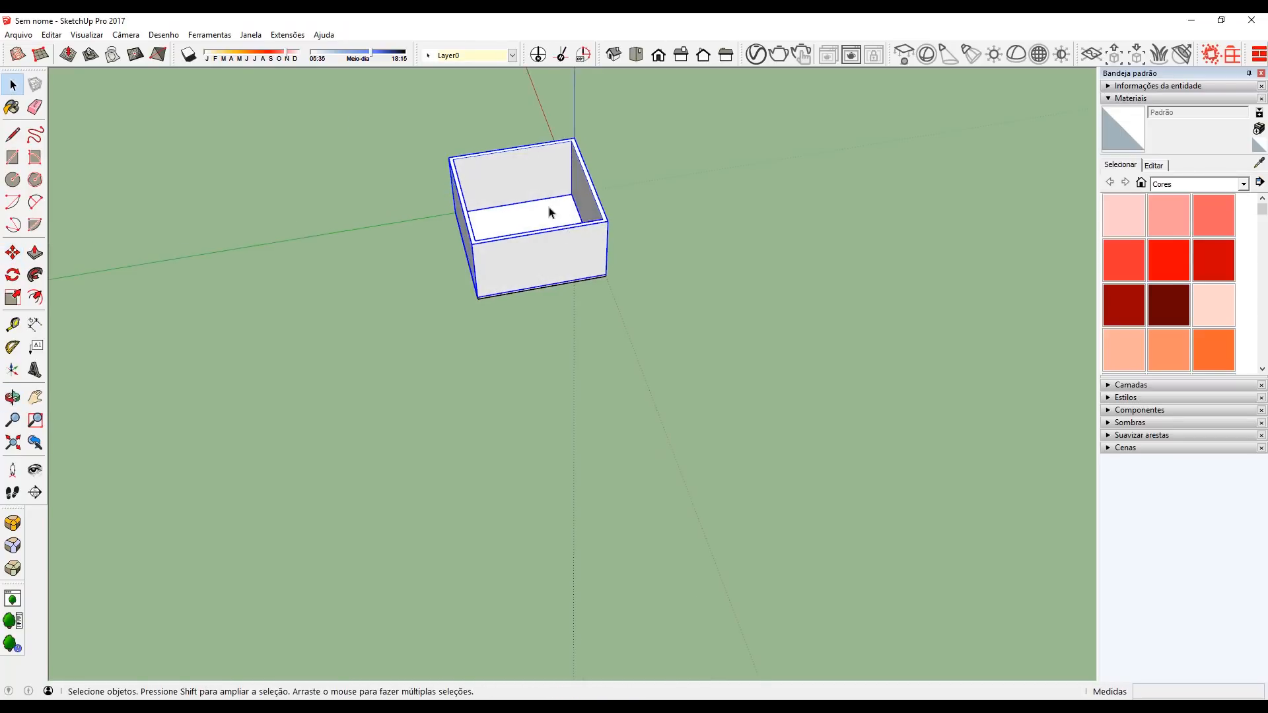
{"action": "right_click", "coordinate": [513, 220]}
{"action": "left_click", "coordinate": [493, 248]}
{"action": "right_click", "coordinate": [493, 249]}
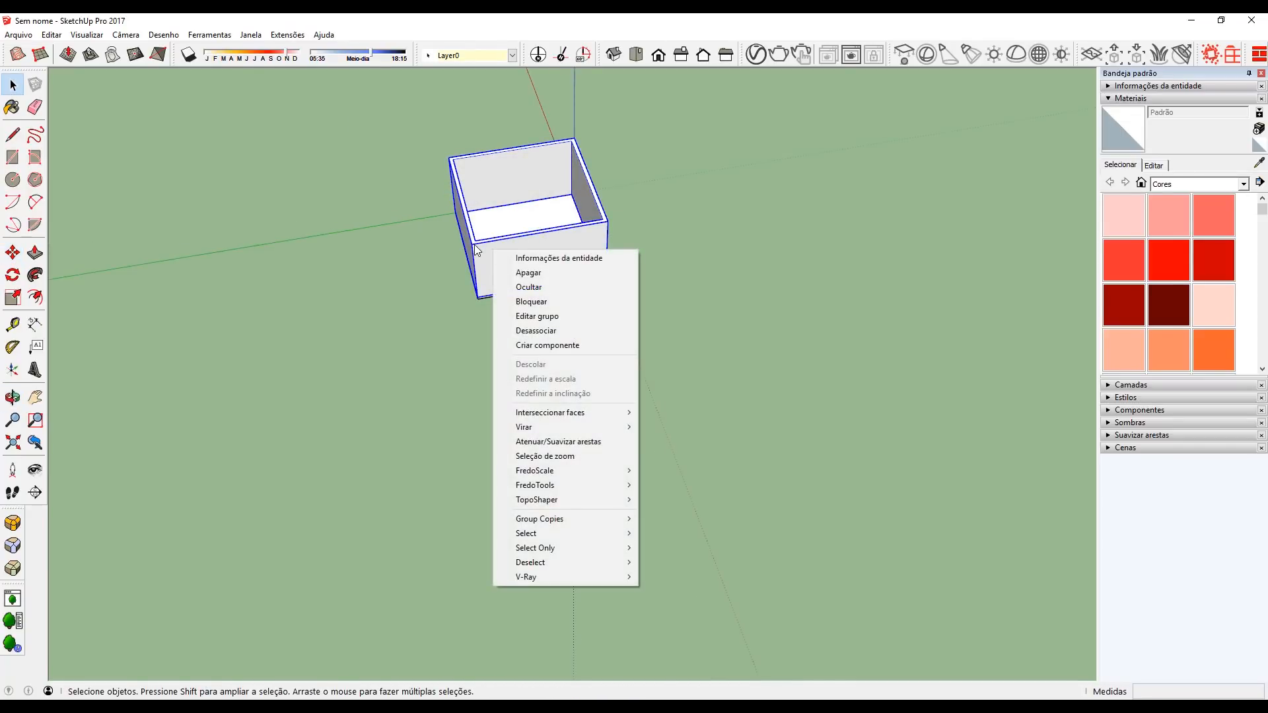
{"action": "left_click", "coordinate": [489, 218]}
{"action": "scroll", "coordinate": [489, 223], "scroll_direction": "up", "scroll_amount": 4}
{"action": "right_click", "coordinate": [529, 303]}
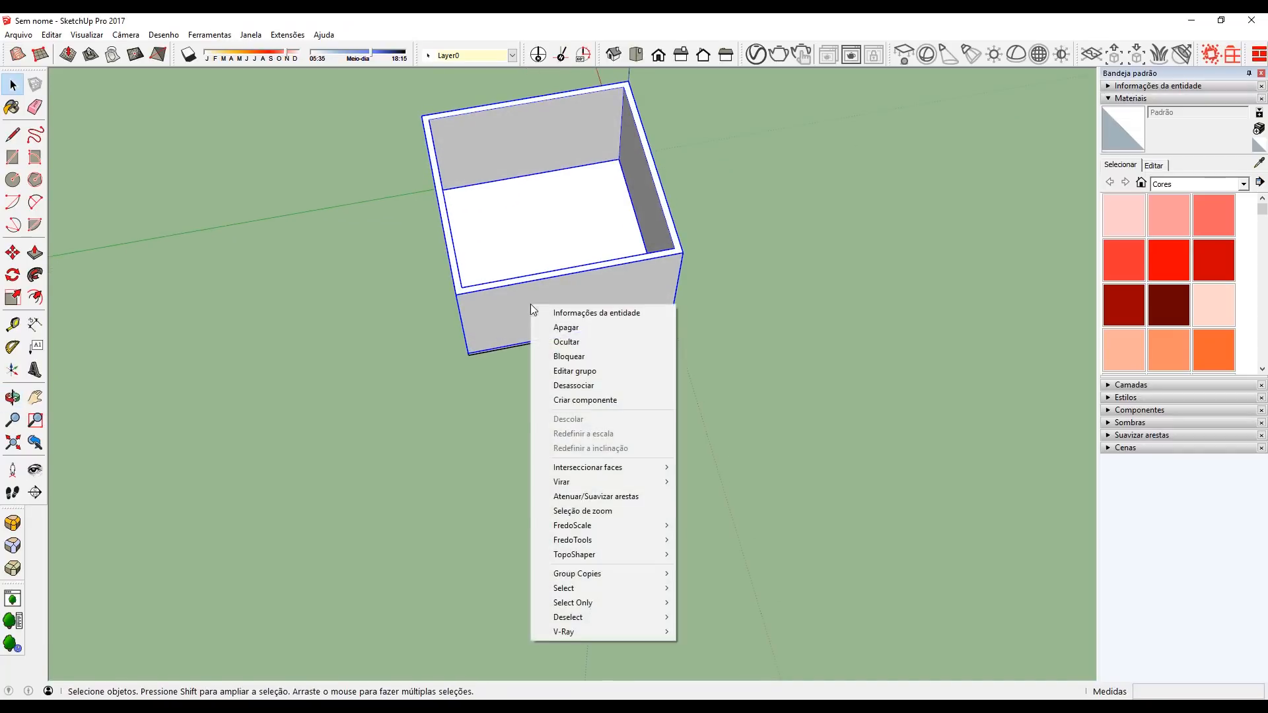
{"action": "left_click", "coordinate": [556, 342]}
{"action": "scroll", "coordinate": [571, 272], "scroll_direction": "up", "scroll_amount": 2}
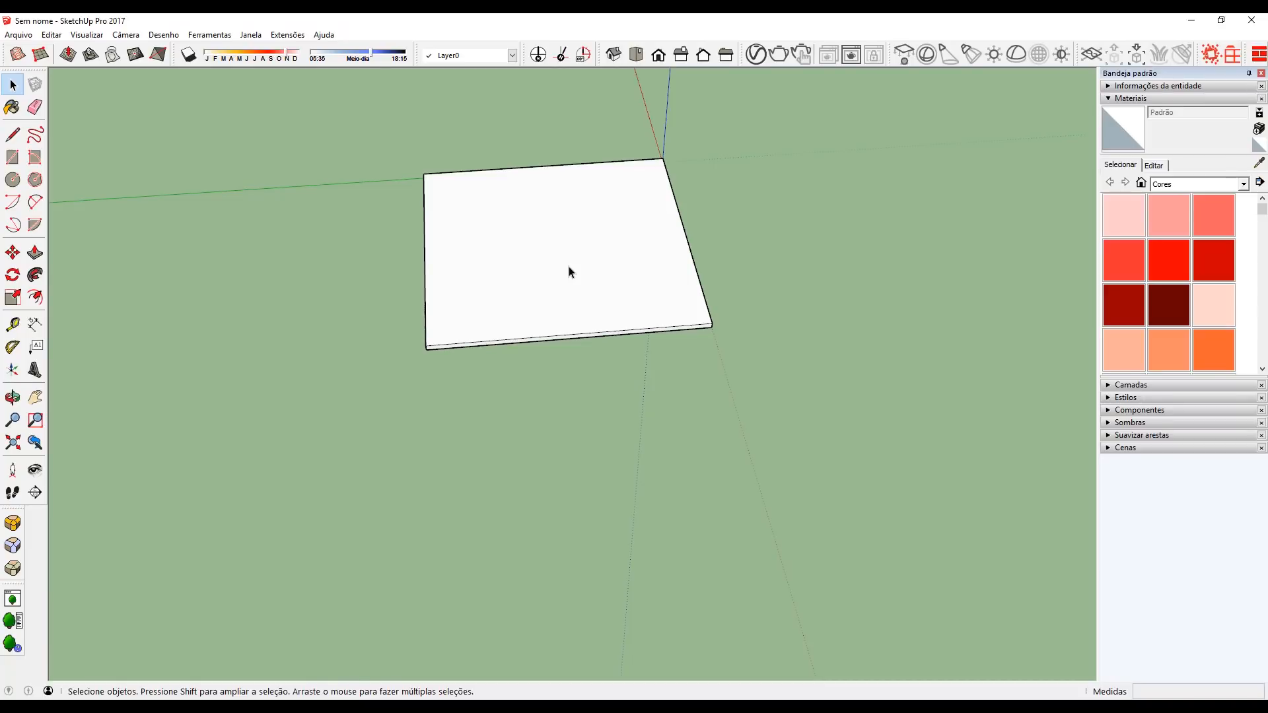
Step: Open the slab group for editing, view it from another angle and close it again
{"action": "double_click", "coordinate": [570, 272]}
{"action": "middle_click_drag", "start_coordinate": [614, 249], "coordinate": [458, 213]}
{"action": "scroll", "coordinate": [446, 238], "scroll_direction": "up", "scroll_amount": 2}
{"action": "scroll", "coordinate": [585, 296], "scroll_direction": "up", "scroll_amount": 3}
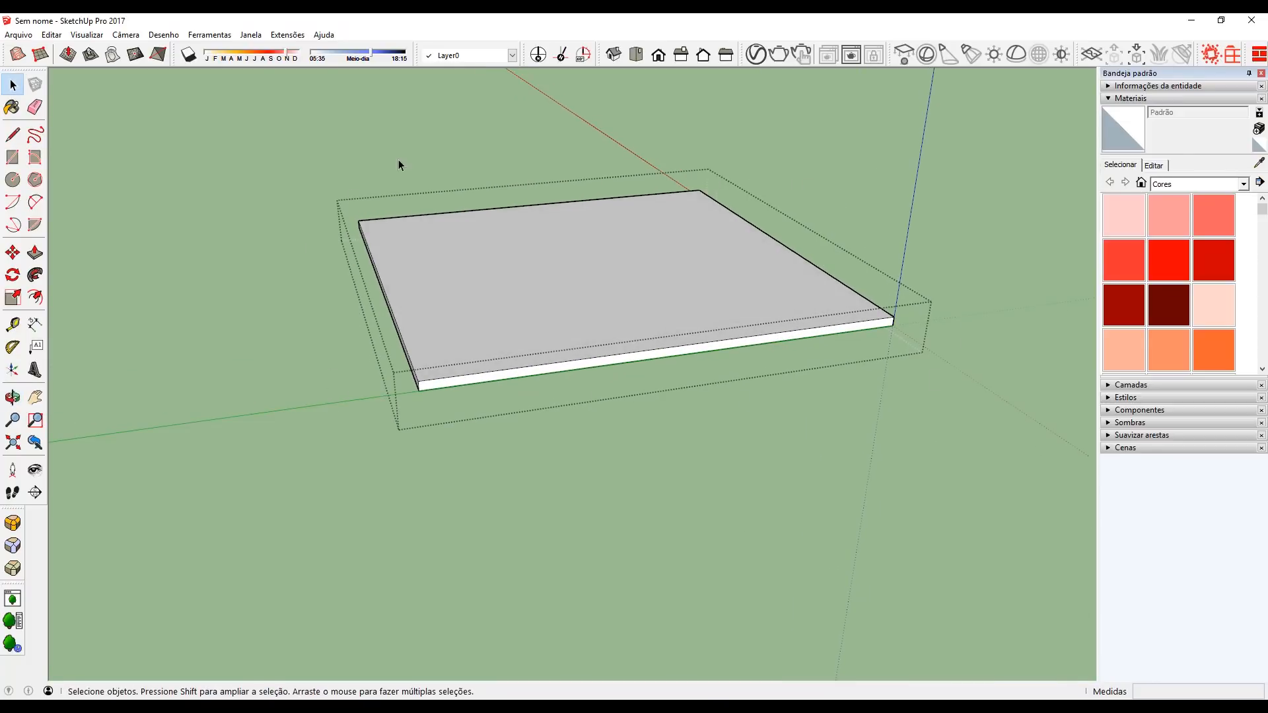
{"action": "left_click", "coordinate": [268, 251]}
Step: Open the slab group for editing and offset its upper face's edges inward
{"action": "middle_click_drag", "start_coordinate": [410, 320], "coordinate": [458, 297]}
{"action": "right_click", "coordinate": [457, 292]}
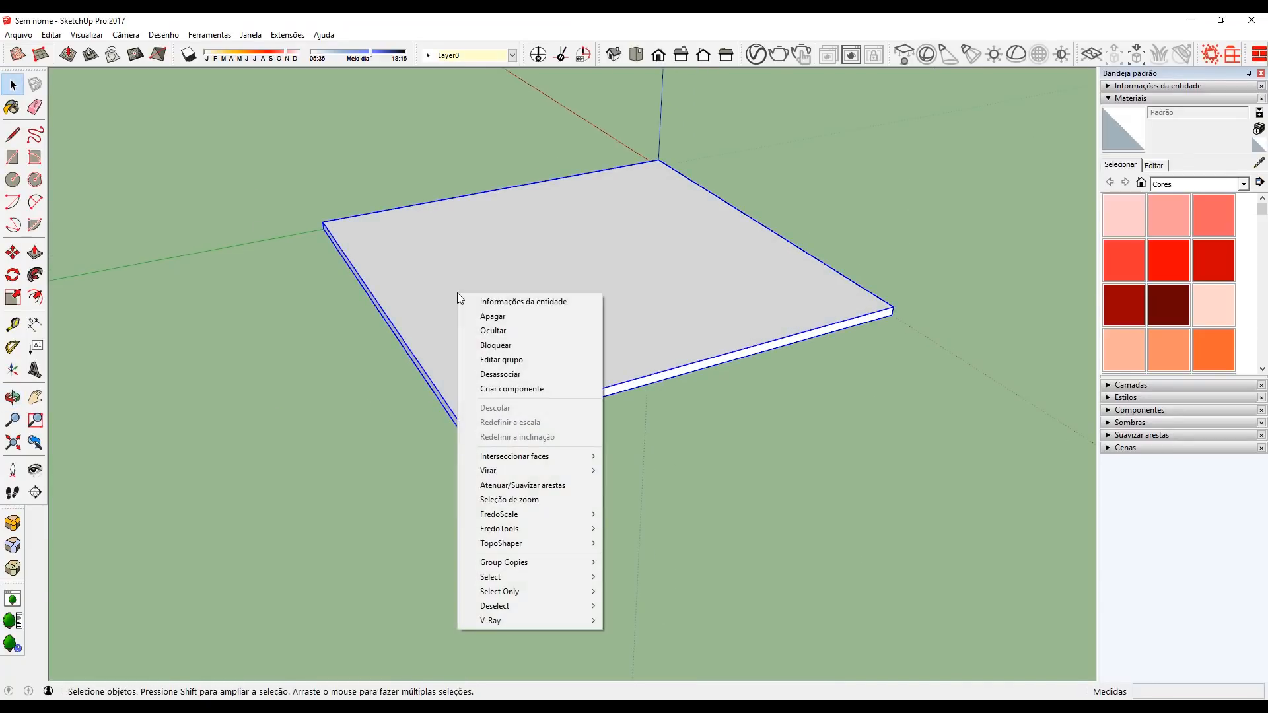
{"action": "left_click", "coordinate": [516, 361]}
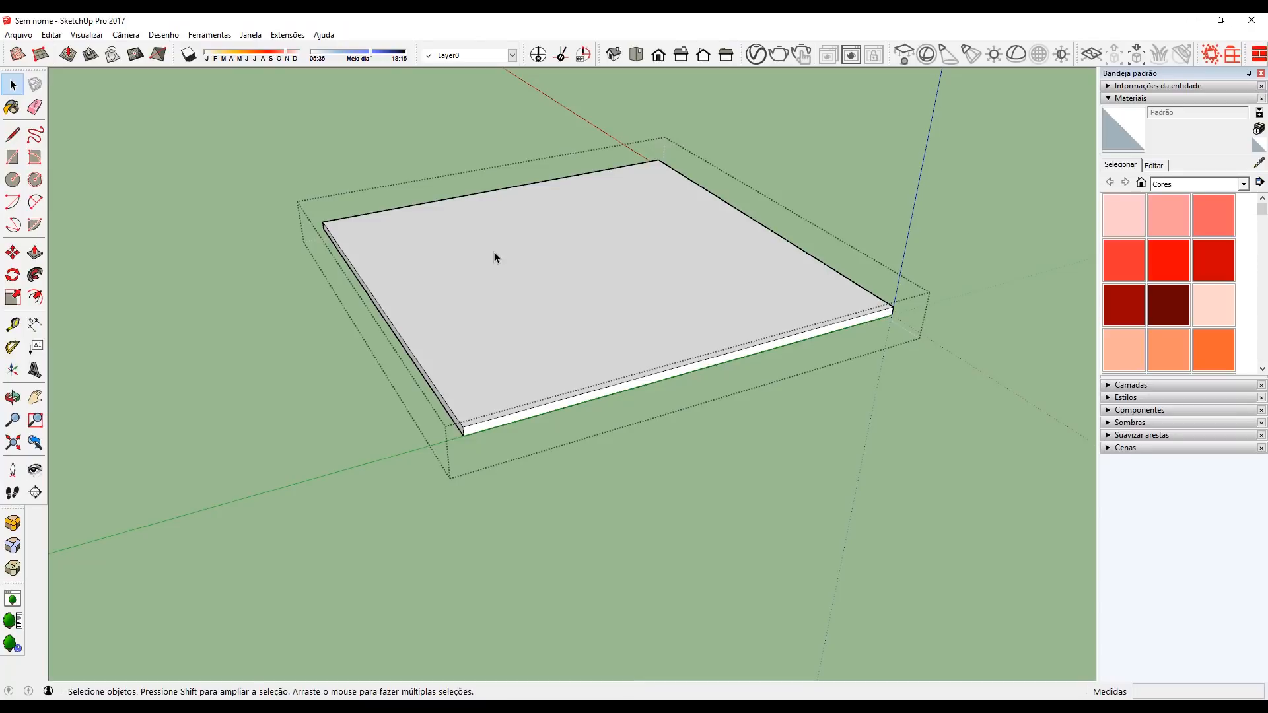
{"action": "scroll", "coordinate": [494, 252], "scroll_direction": "up", "scroll_amount": 2}
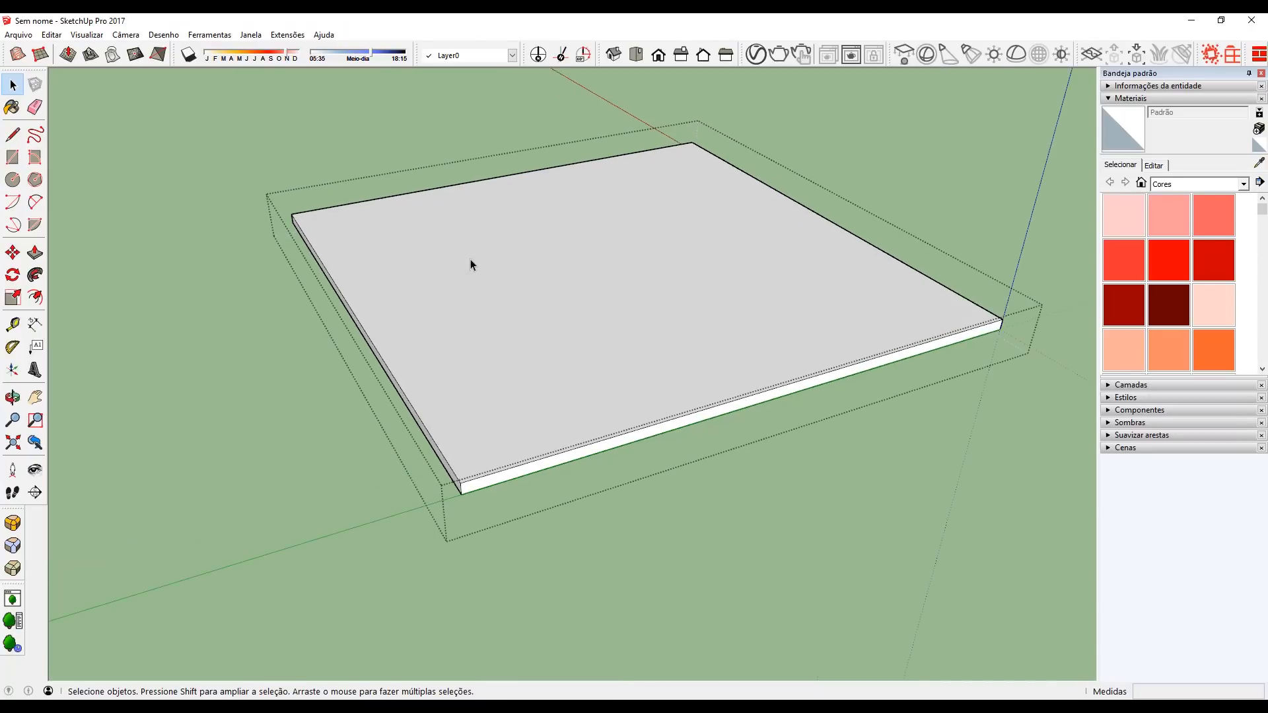
{"action": "key", "text": "f"}
{"action": "left_click", "coordinate": [360, 269]}
{"action": "left_click", "coordinate": [388, 269]}
Step: Raise the inner face of the slab's offset outline with Push/Pull
{"action": "key", "text": "p"}
{"action": "left_click", "coordinate": [388, 269]}
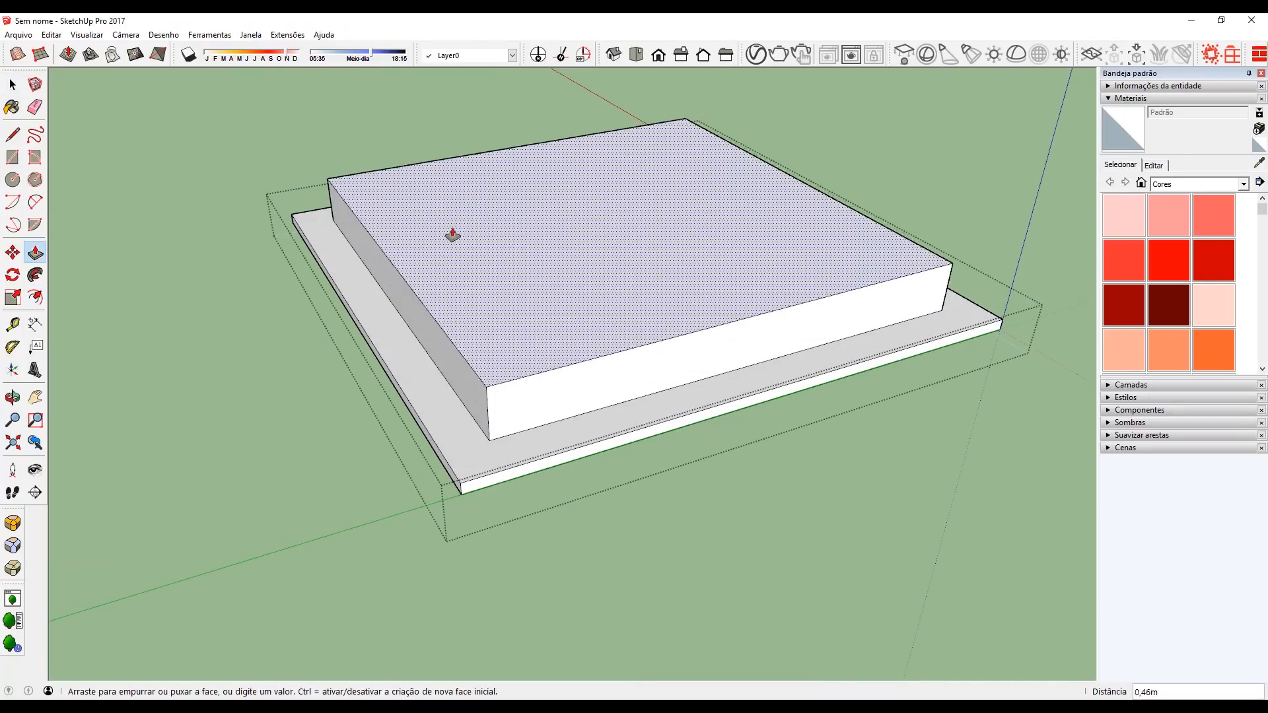
{"action": "left_click", "coordinate": [477, 153]}
{"action": "left_click", "coordinate": [415, 267]}
Step: Undo the Push/Pull and the offset on the slab, and leave the group's editing mode
{"action": "key", "text": "ctrl+z"}
{"action": "key", "text": "ctrl+z"}
{"action": "key", "text": "ctrl+z"}
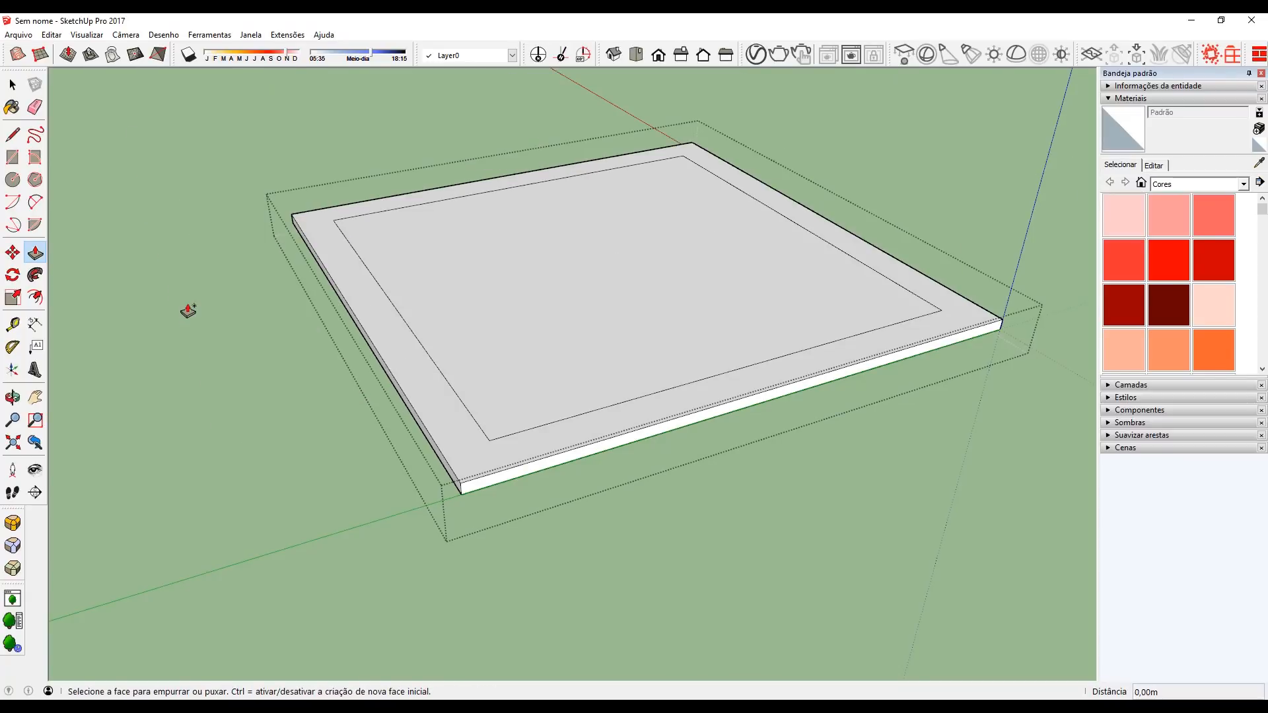
{"action": "key", "text": "space"}
{"action": "left_click", "coordinate": [235, 313]}
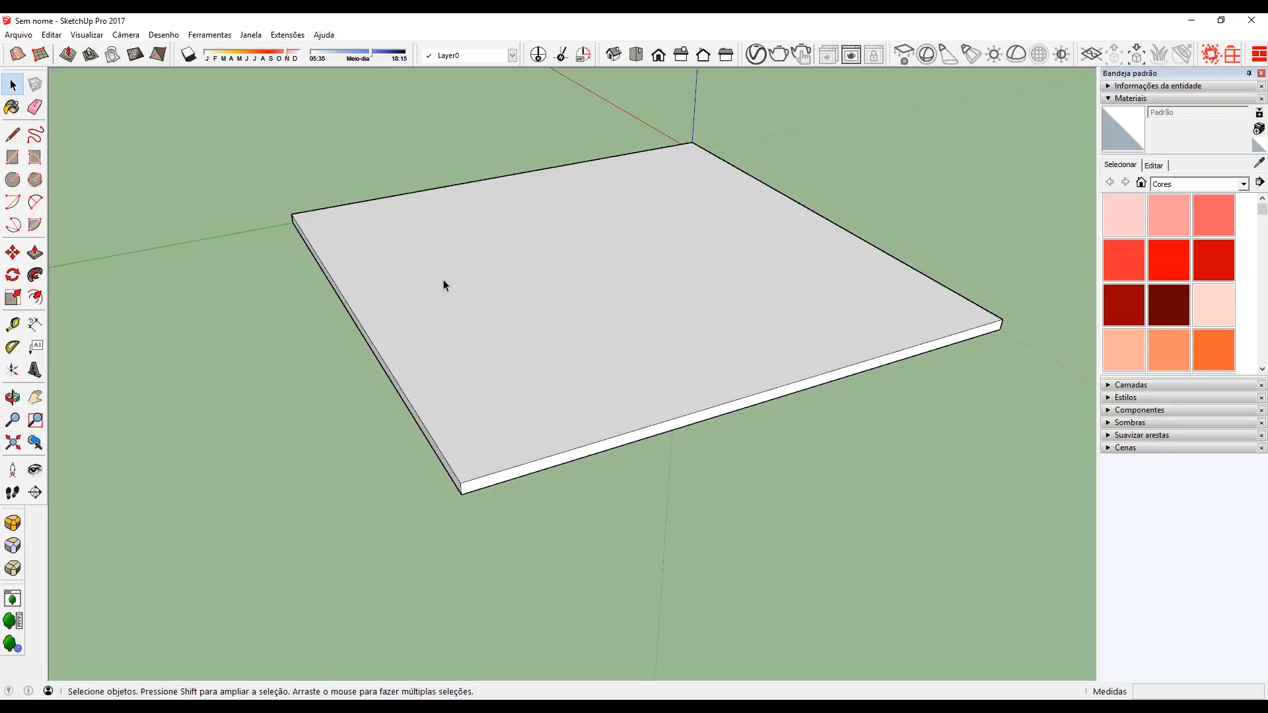
Step: Try Push/Pull and Offset on the upper face of the closed slab group
{"action": "key", "text": "p"}
{"action": "scroll", "coordinate": [473, 359], "scroll_direction": "up", "scroll_amount": 5}
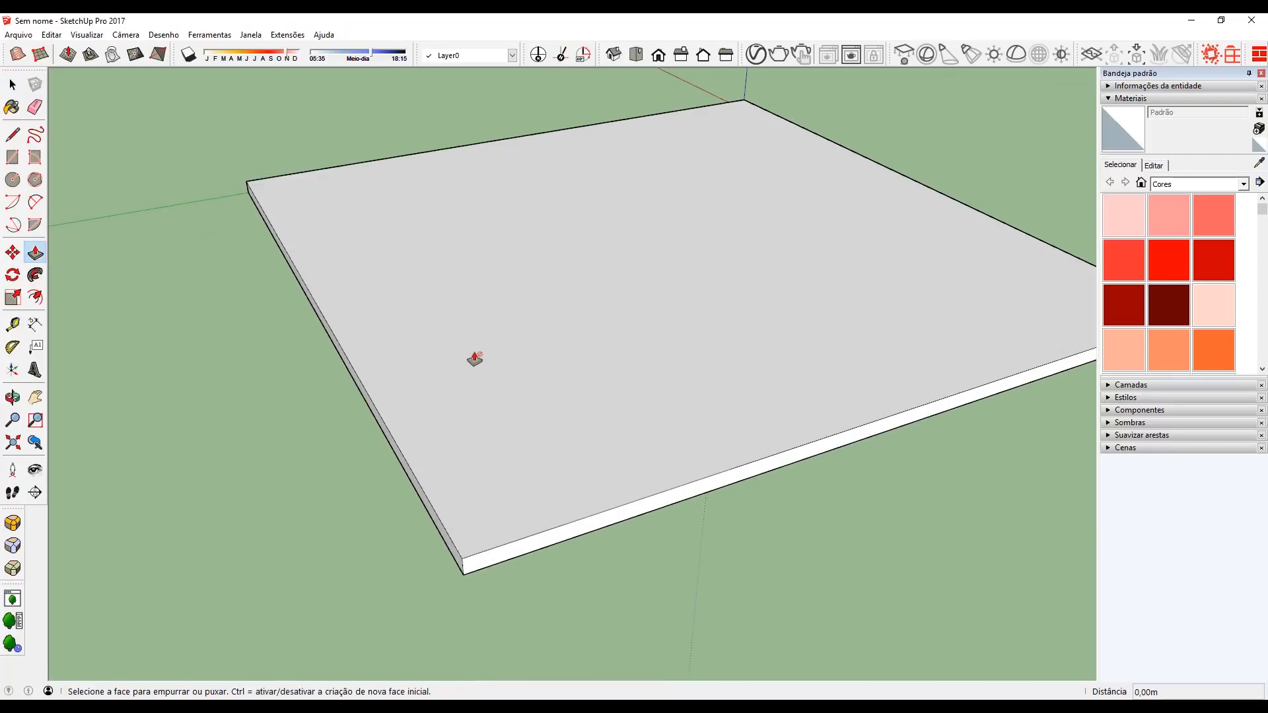
{"action": "scroll", "coordinate": [502, 396], "scroll_direction": "up", "scroll_amount": 3}
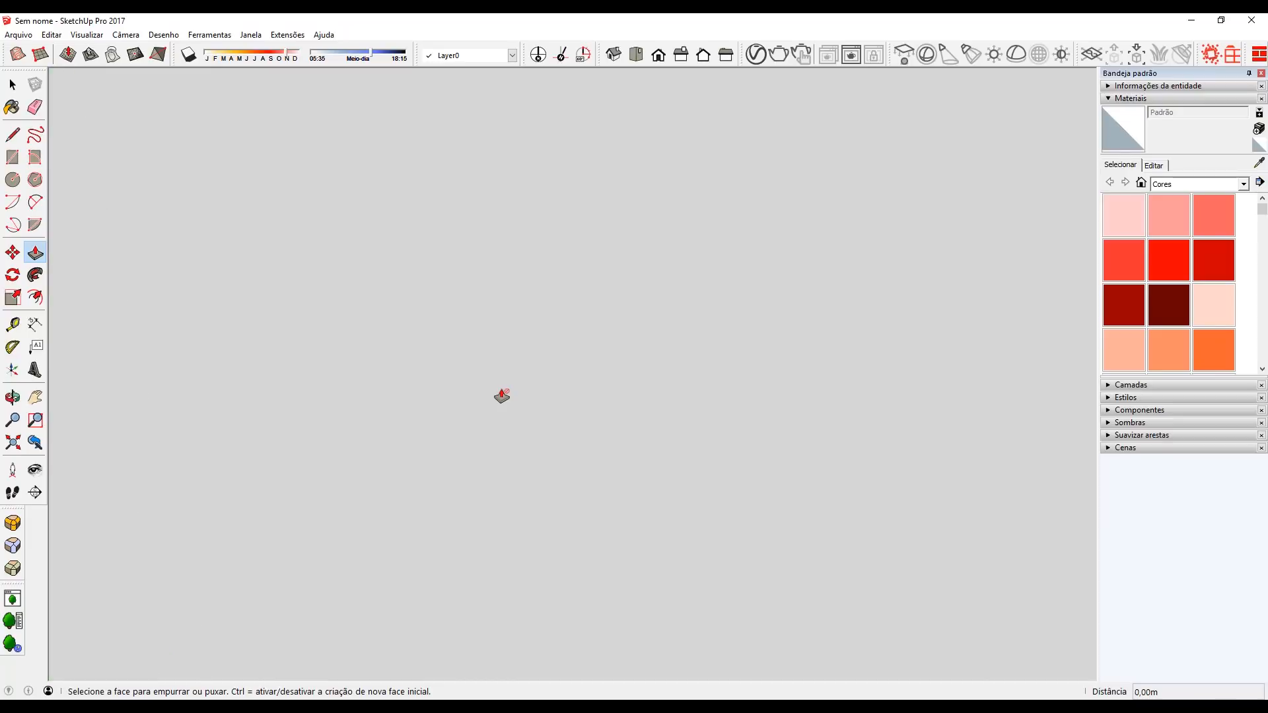
{"action": "scroll", "coordinate": [571, 370], "scroll_direction": "down", "scroll_amount": 3}
{"action": "scroll", "coordinate": [565, 371], "scroll_direction": "down", "scroll_amount": 6}
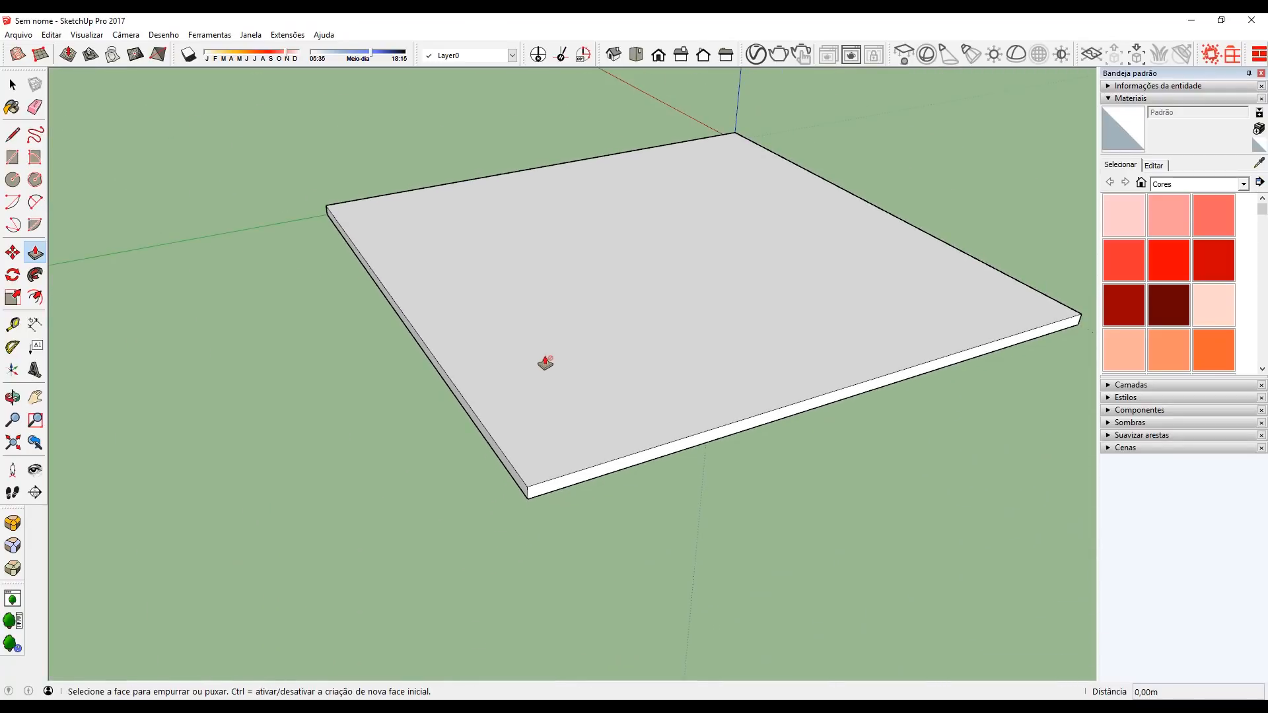
{"action": "key", "text": "f"}
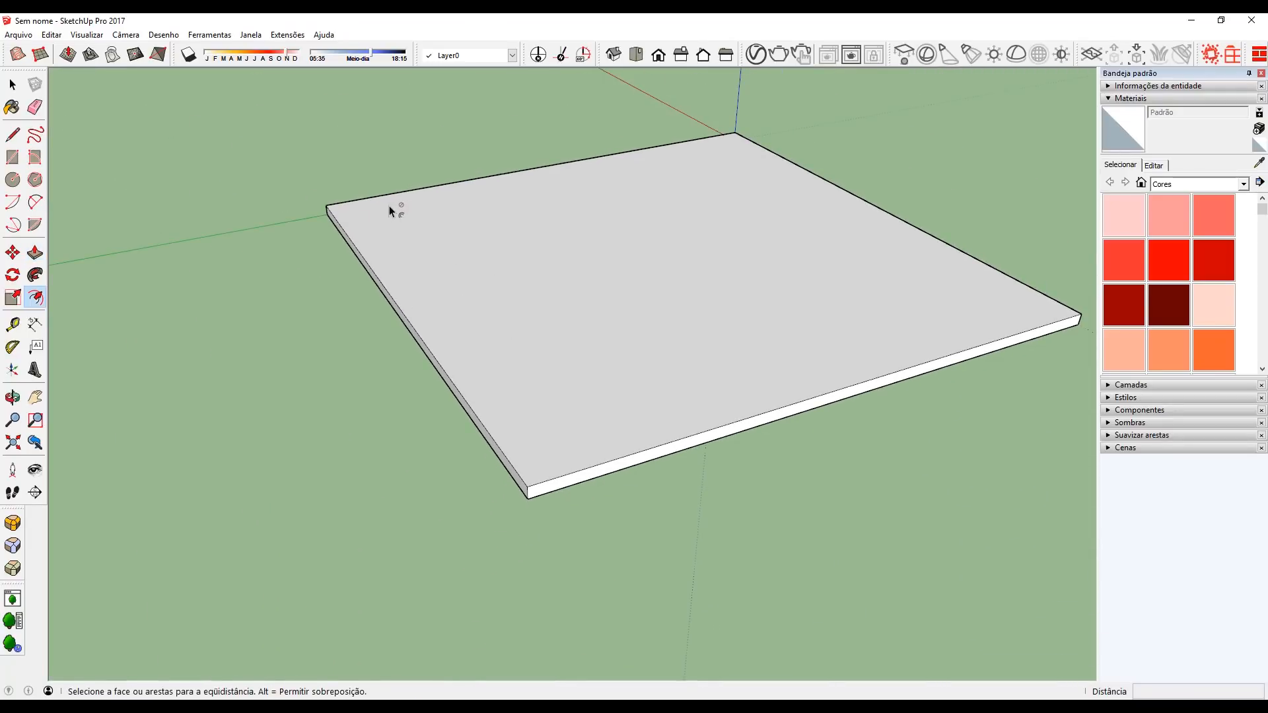
{"action": "key", "text": "space"}
{"action": "scroll", "coordinate": [505, 238], "scroll_direction": "down", "scroll_amount": 3}
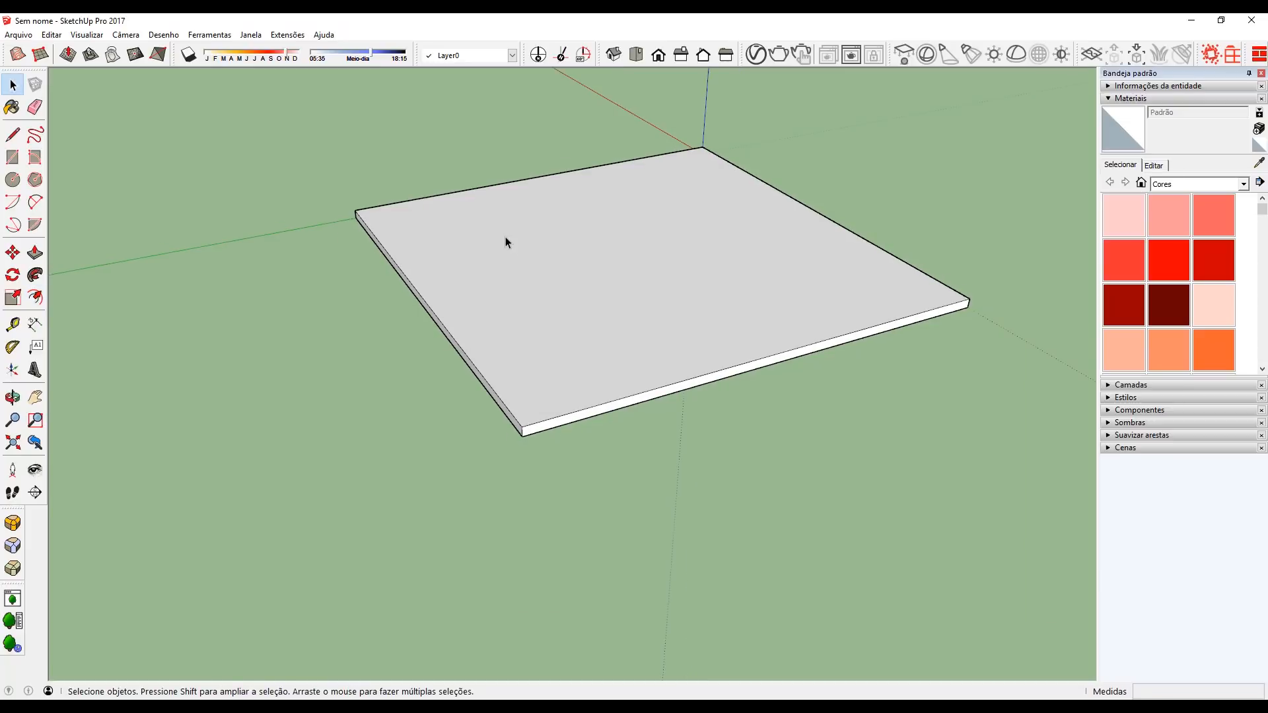
Step: Enter the slab group's editing mode and exit it without making changes
{"action": "double_click", "coordinate": [479, 281]}
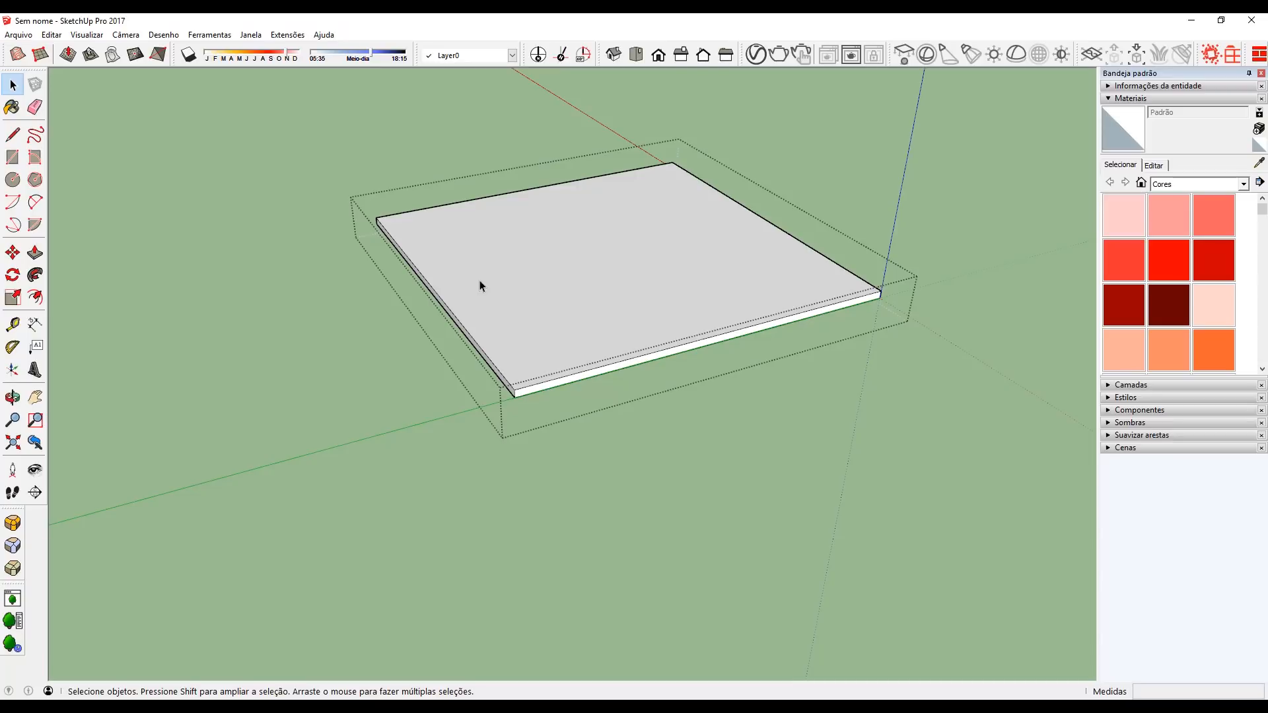
{"action": "left_click", "coordinate": [292, 322]}
{"action": "middle_click_drag", "start_coordinate": [291, 323], "coordinate": [320, 309]}
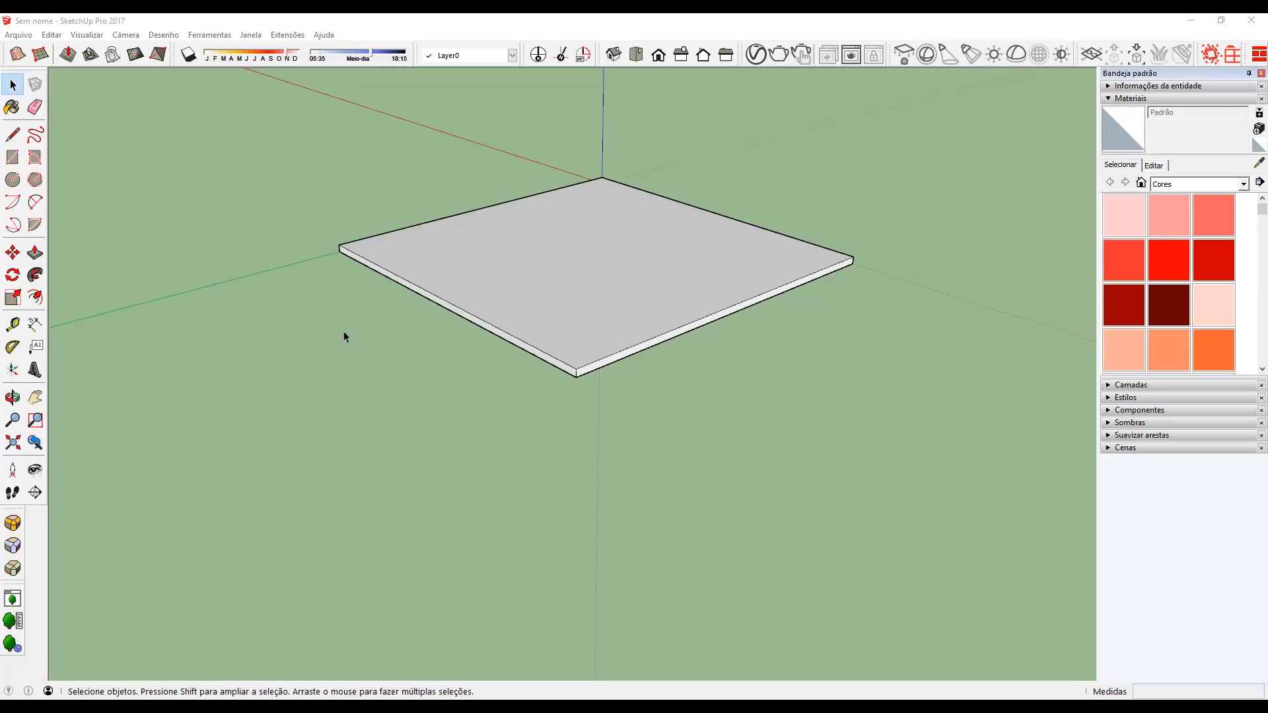
{"action": "middle_click_drag", "start_coordinate": [343, 331], "coordinate": [413, 355]}
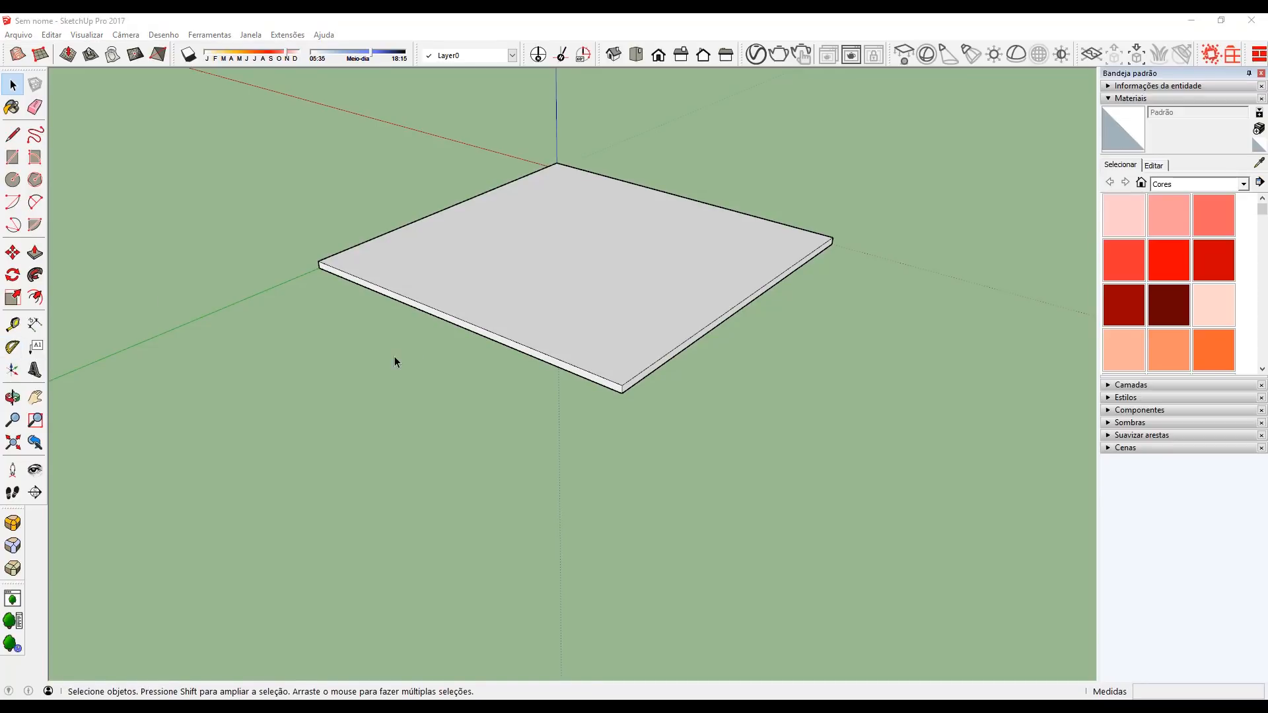
Step: Lock the slab group against editing
{"action": "right_click", "coordinate": [537, 259]}
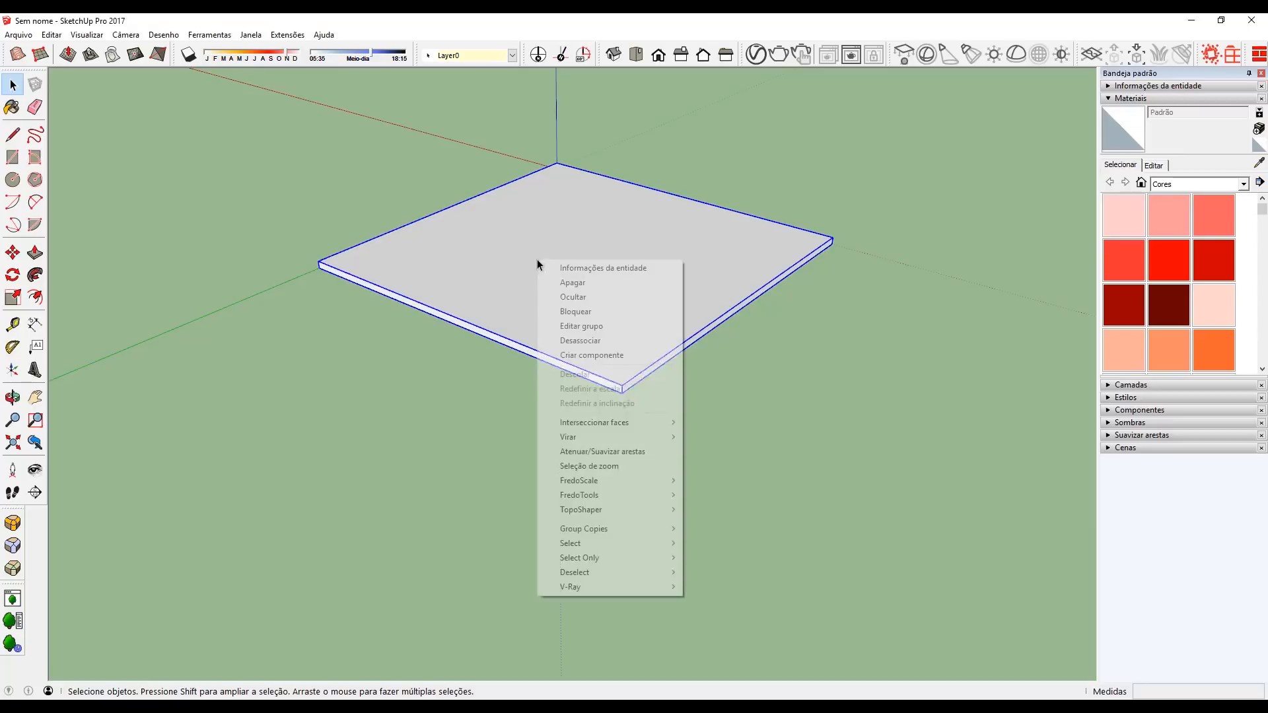
{"action": "left_click", "coordinate": [603, 314]}
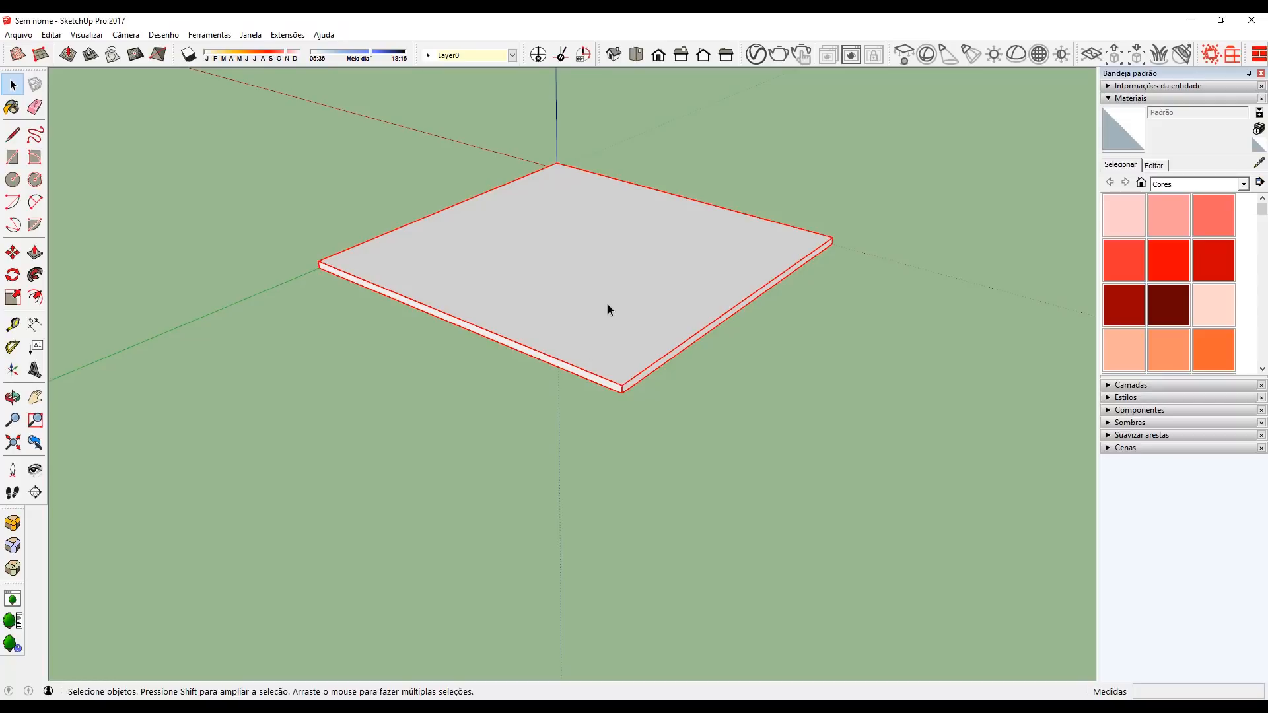
{"action": "left_click", "coordinate": [658, 275]}
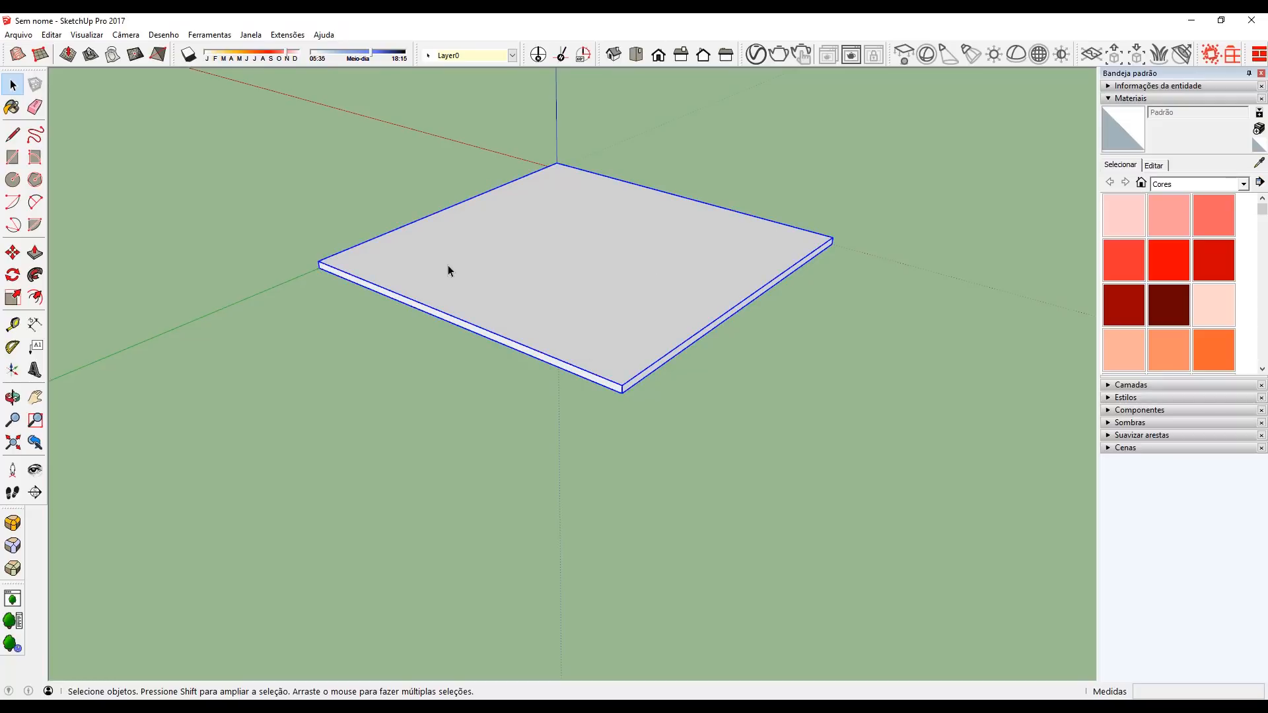
{"action": "key", "text": "ctrl+l"}
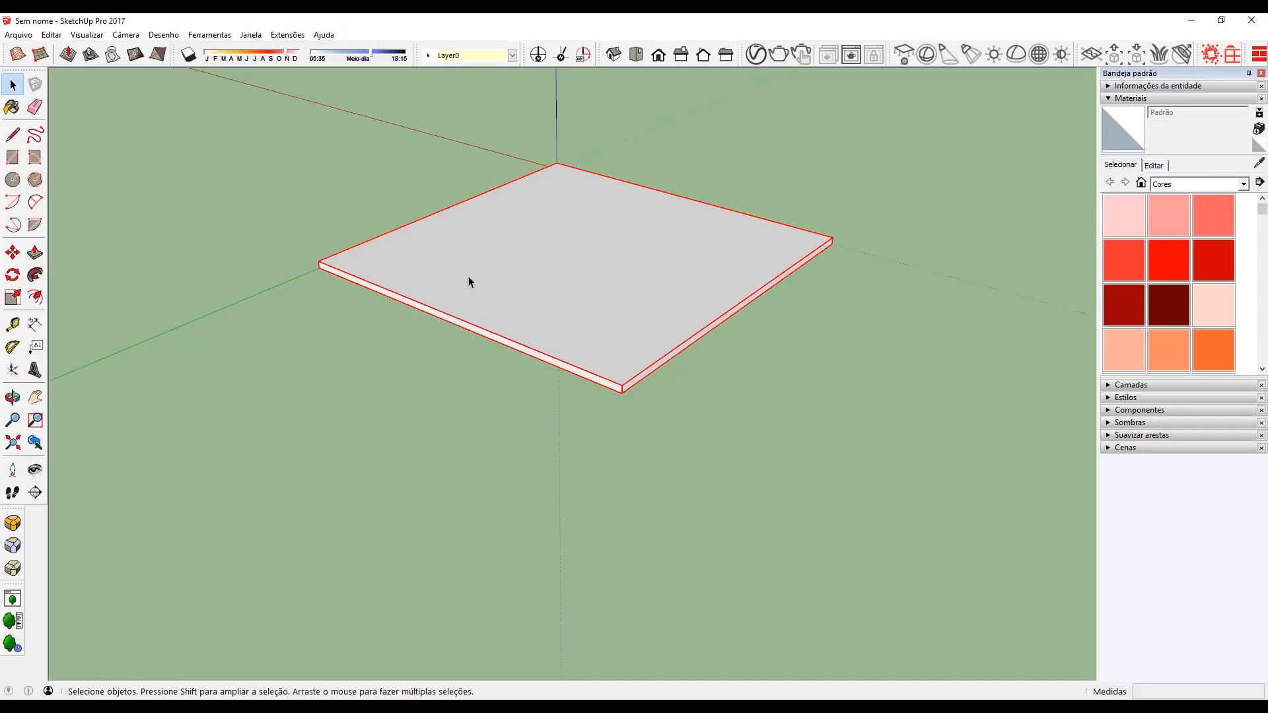
Step: Unlock the slab group and deselect it
{"action": "right_click", "coordinate": [469, 279]}
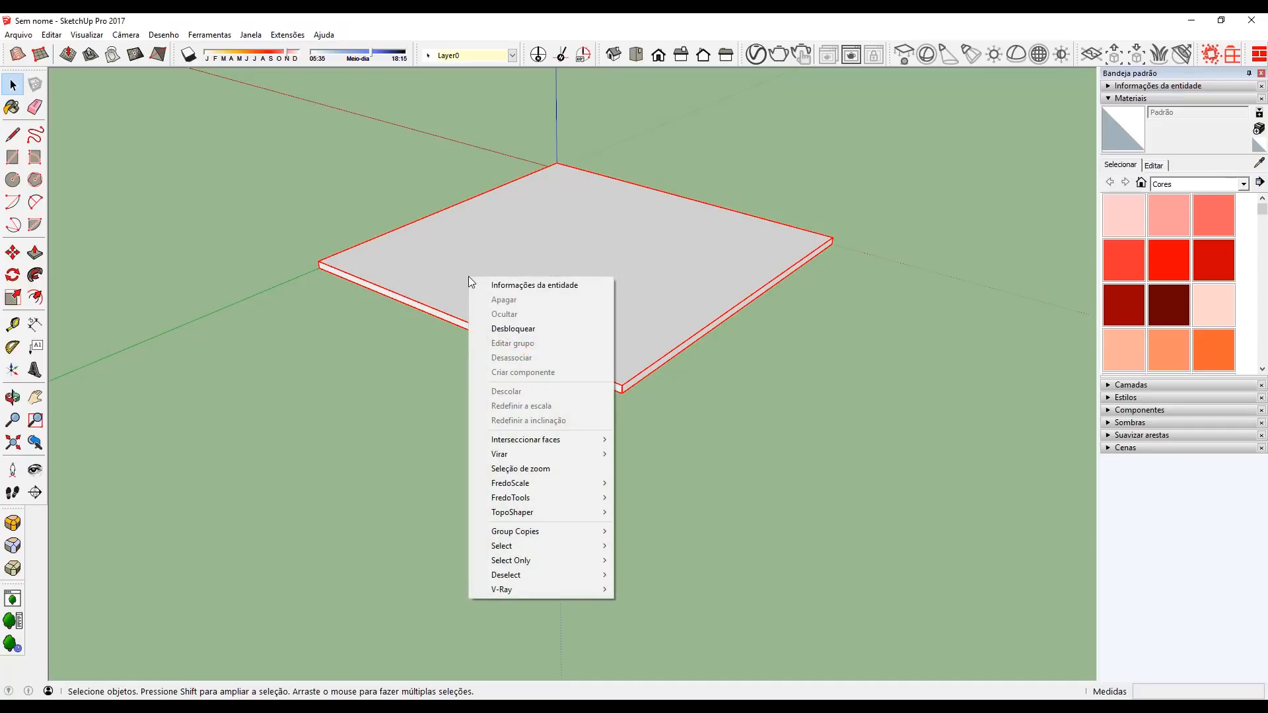
{"action": "left_click", "coordinate": [519, 329]}
{"action": "left_click", "coordinate": [305, 322]}
Step: Explode the slab group into its loose faces and edges
{"action": "middle_click_drag", "start_coordinate": [305, 375], "coordinate": [376, 306]}
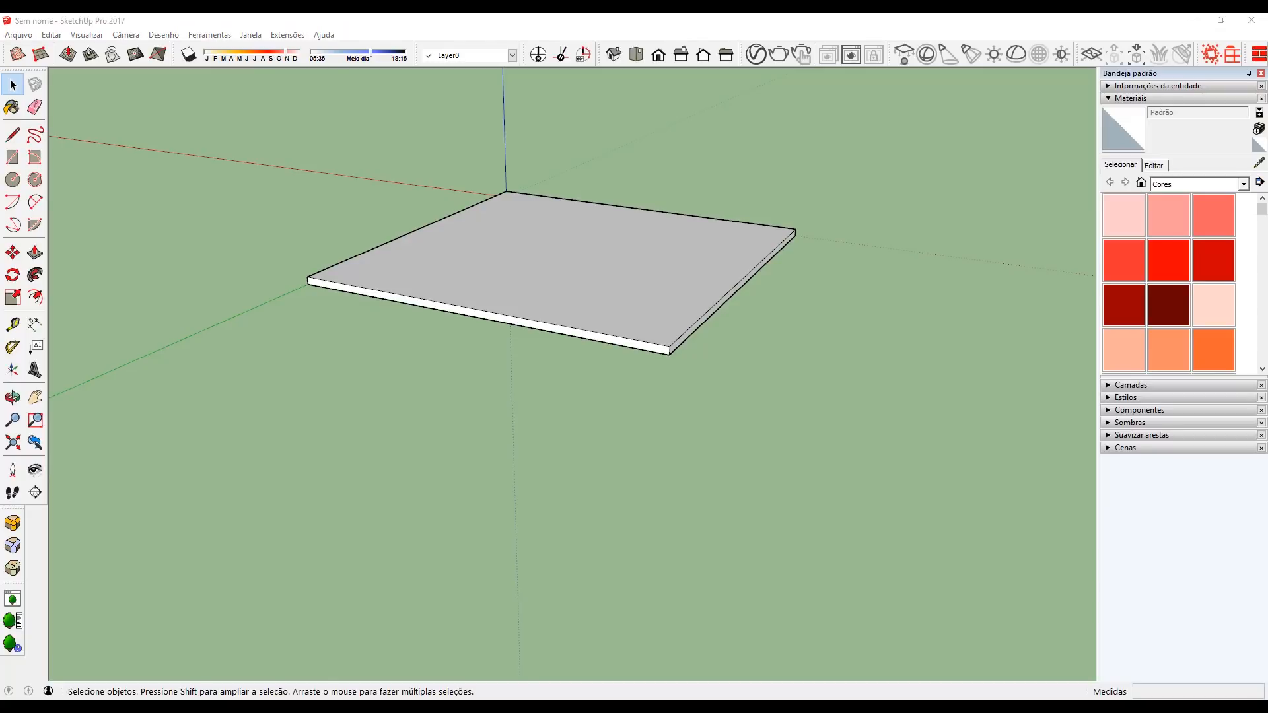
{"action": "middle_click_drag", "start_coordinate": [351, 286], "coordinate": [493, 331]}
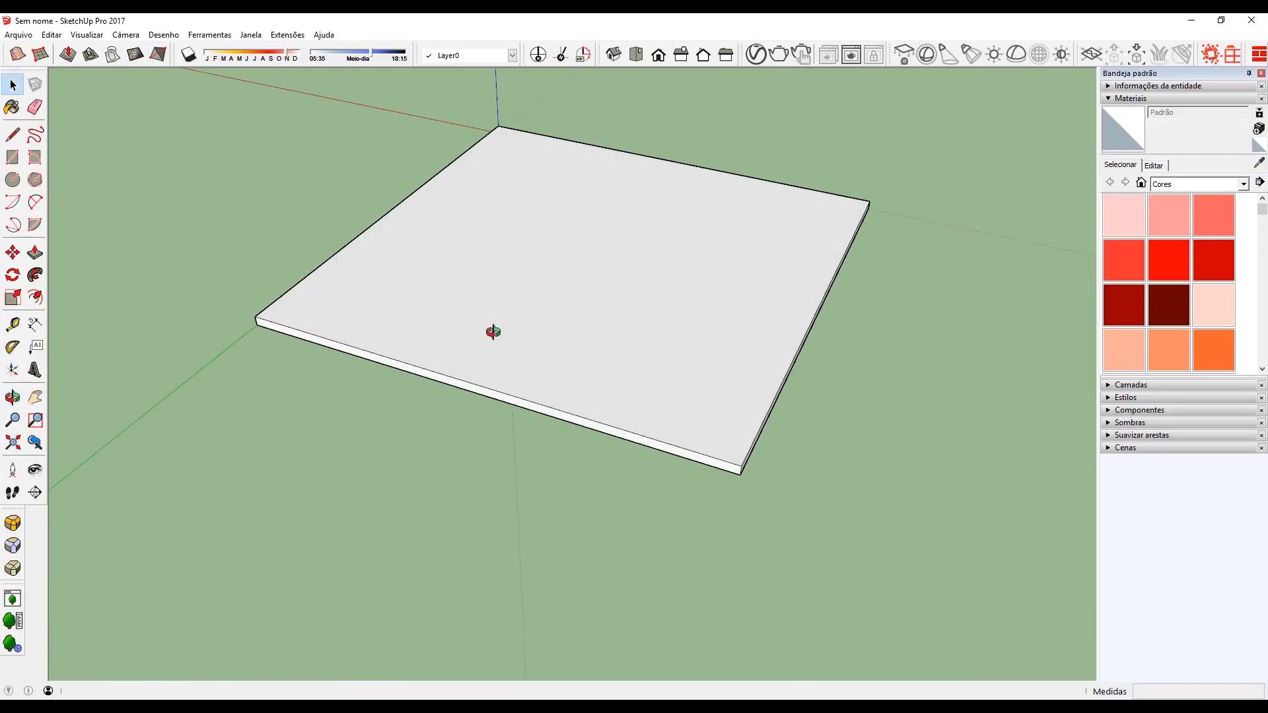
{"action": "right_click", "coordinate": [494, 331]}
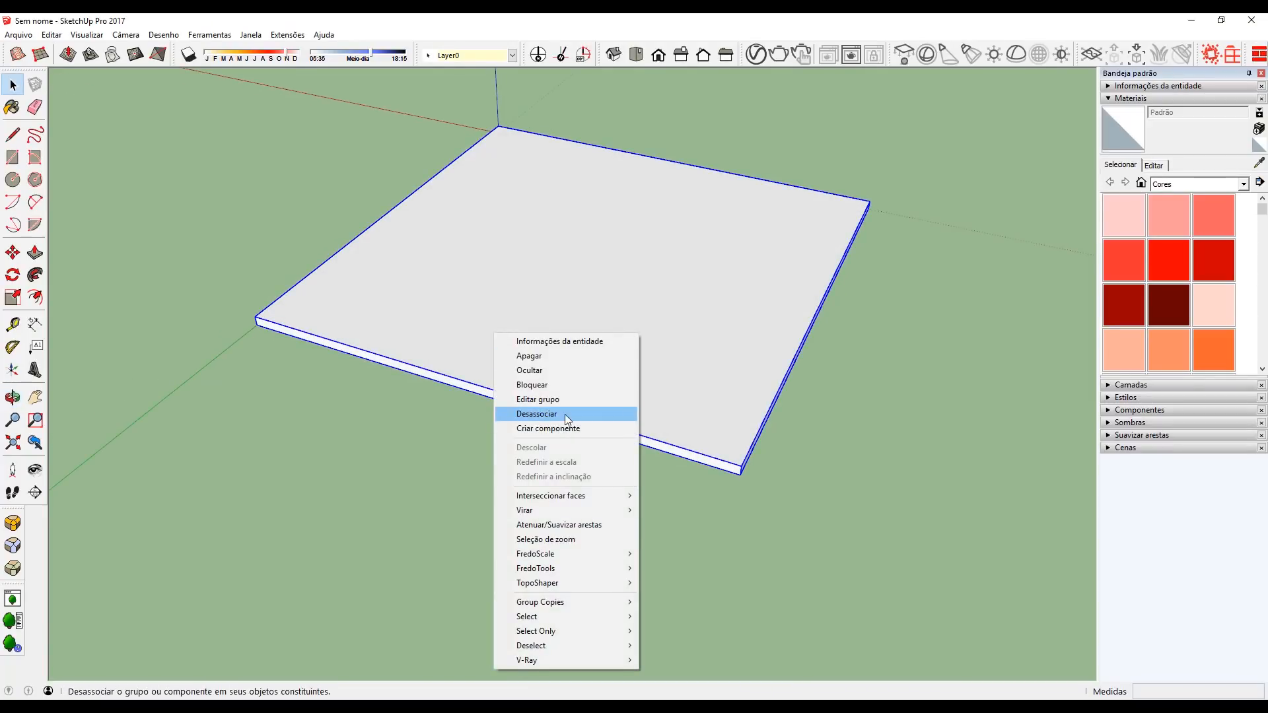
{"action": "left_click", "coordinate": [590, 412]}
{"action": "scroll", "coordinate": [669, 252], "scroll_direction": "down", "scroll_amount": 3}
Step: Select all the loose slab geometry and group it again
{"action": "middle_click_drag", "start_coordinate": [278, 317], "coordinate": [519, 340]}
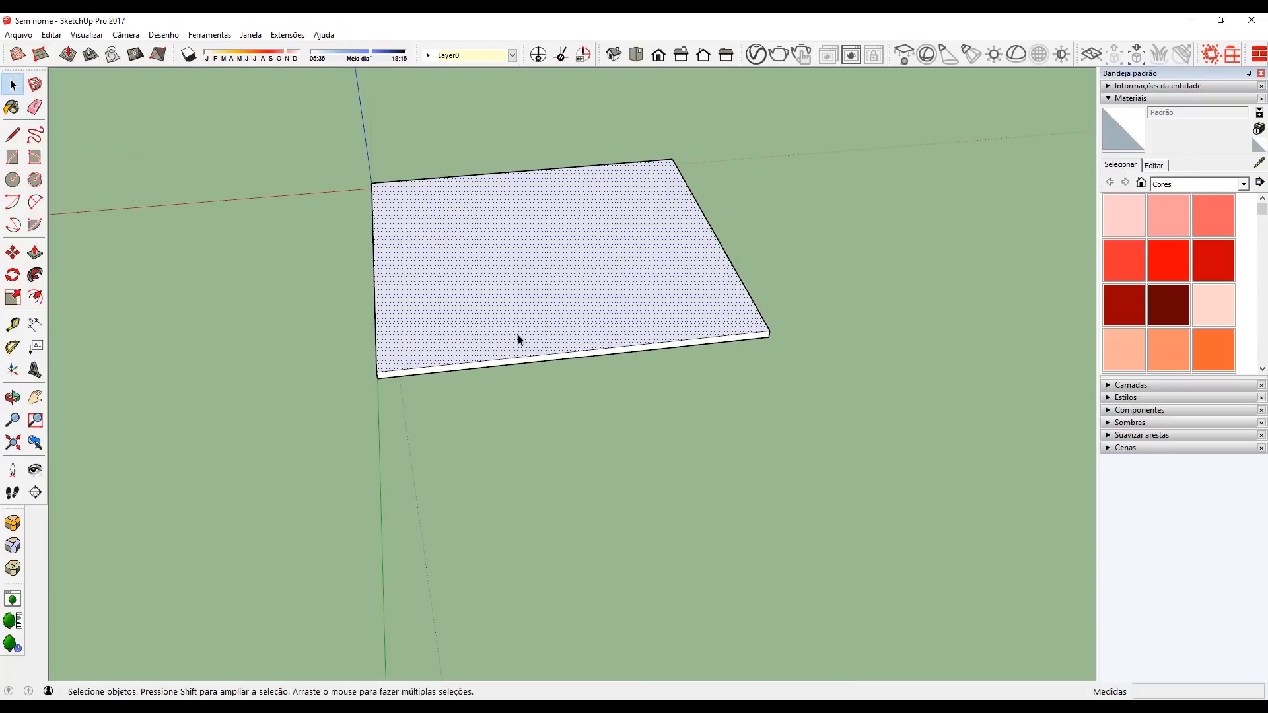
{"action": "double_click", "coordinate": [520, 304]}
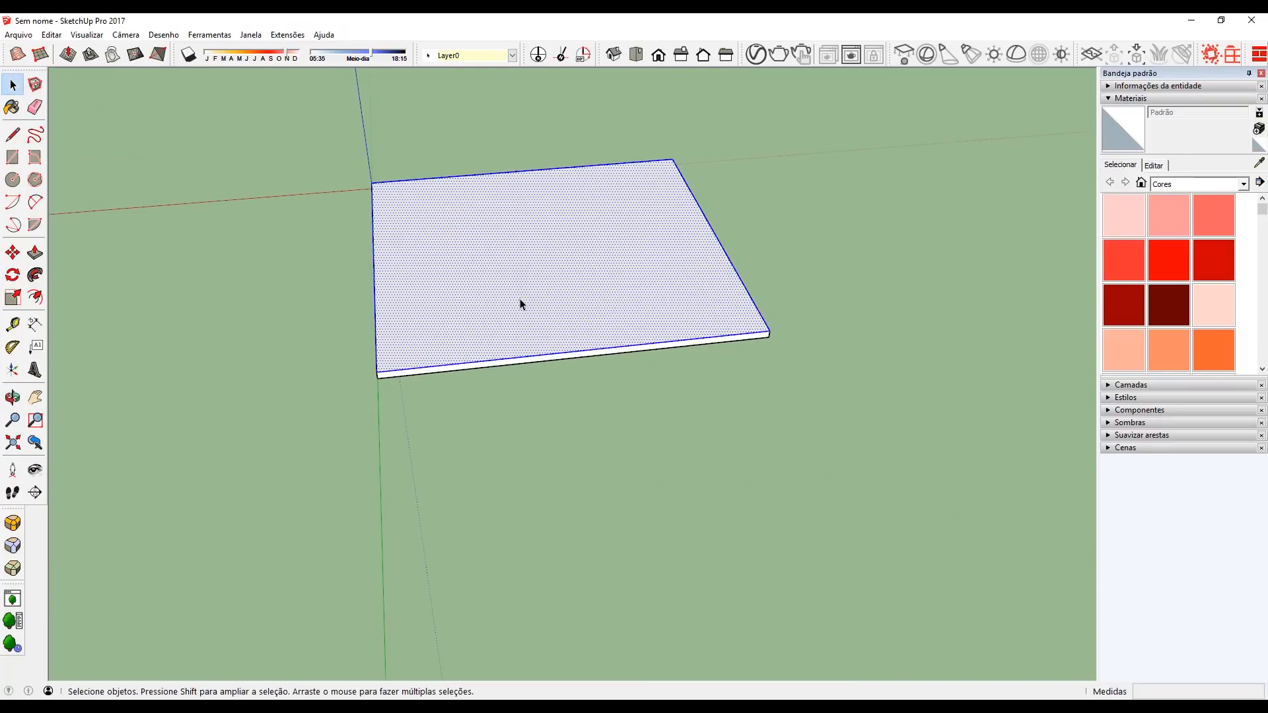
{"action": "right_click", "coordinate": [519, 299]}
{"action": "left_click", "coordinate": [564, 414]}
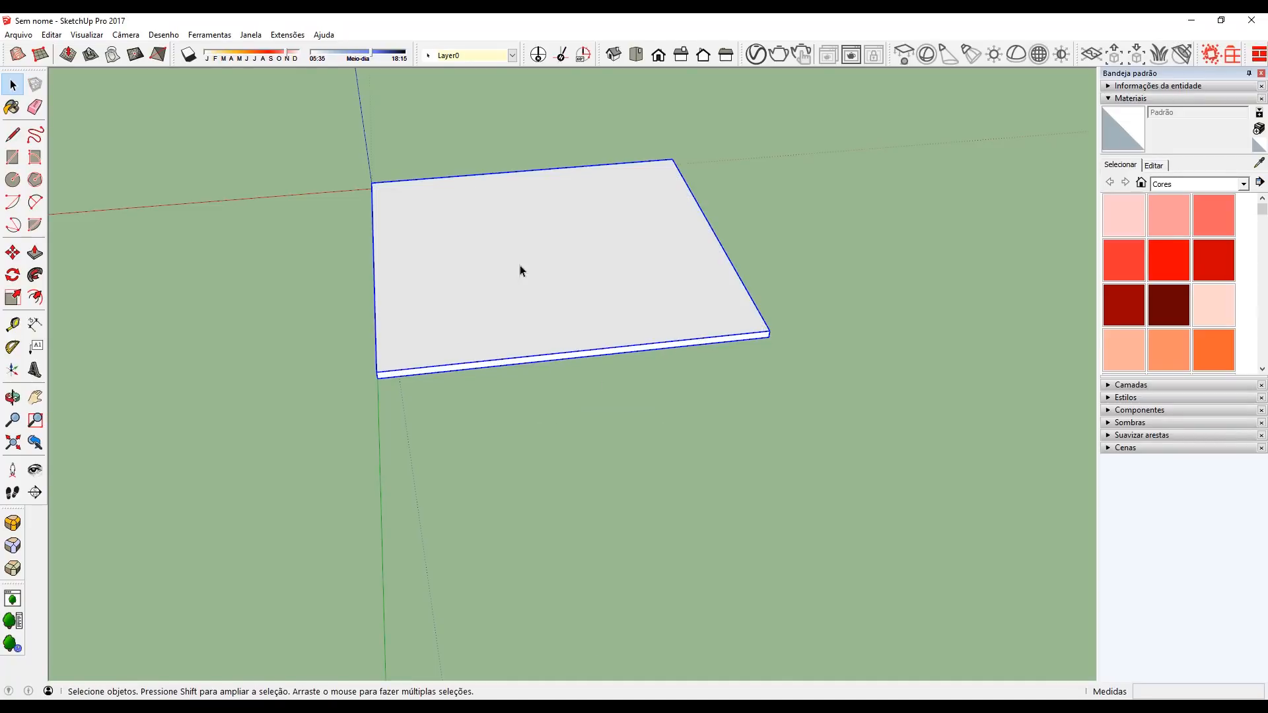
Step: Examine the commands available for the slab group, including the one for creating a component
{"action": "middle_click_drag", "start_coordinate": [520, 272], "coordinate": [634, 306]}
{"action": "key", "text": "space"}
{"action": "right_click", "coordinate": [469, 308]}
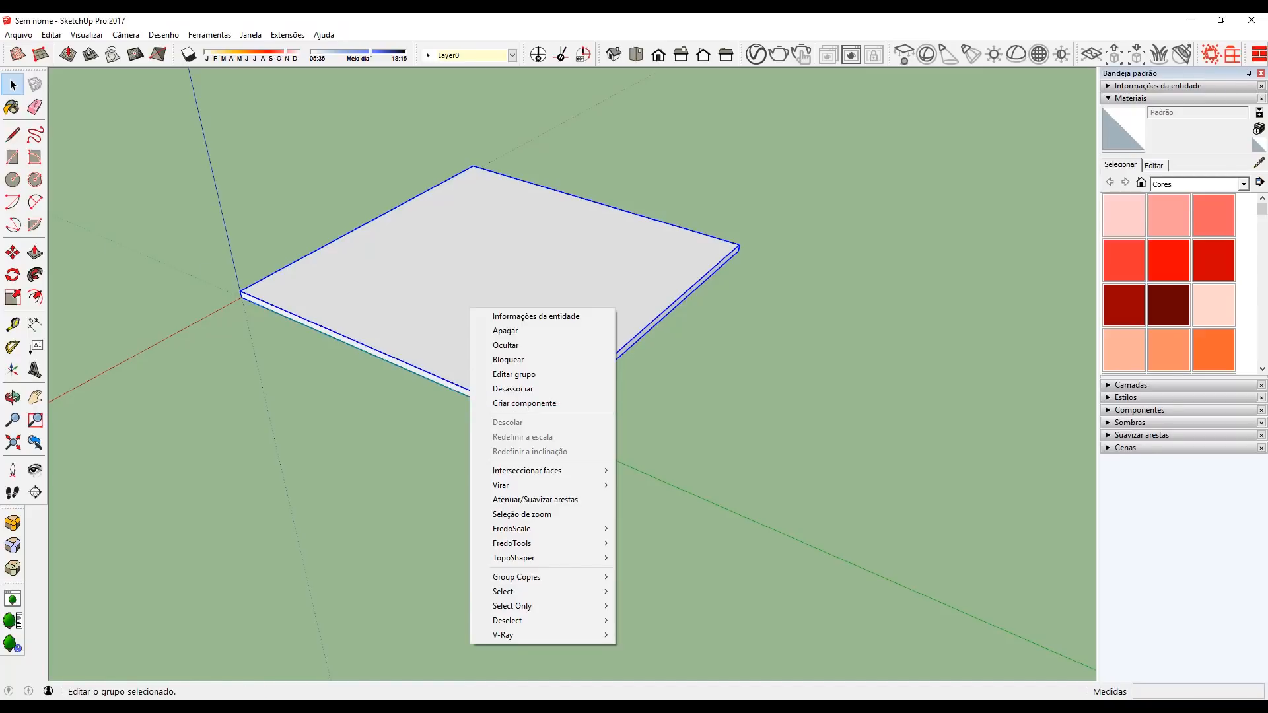
{"action": "left_click", "coordinate": [216, 411]}
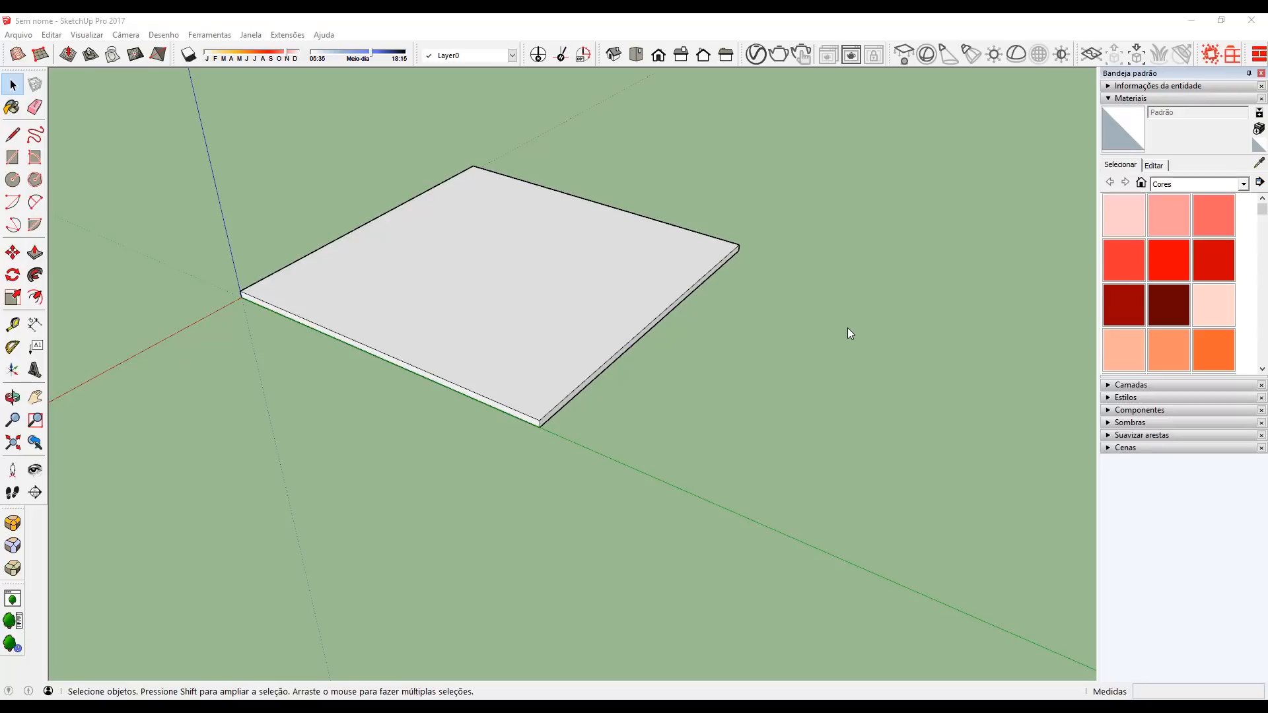
{"action": "left_click", "coordinate": [648, 275]}
{"action": "scroll", "coordinate": [613, 238], "scroll_direction": "down", "scroll_amount": 2}
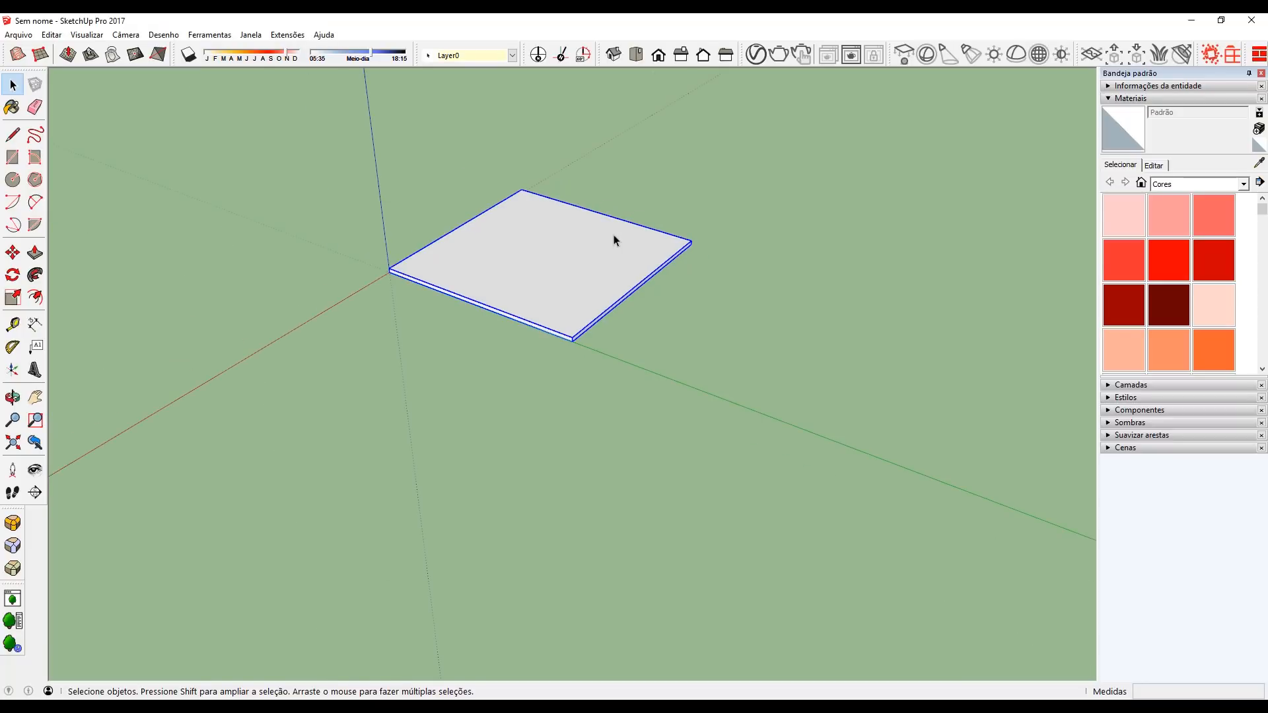
{"action": "middle_click_drag", "start_coordinate": [618, 271], "coordinate": [563, 286]}
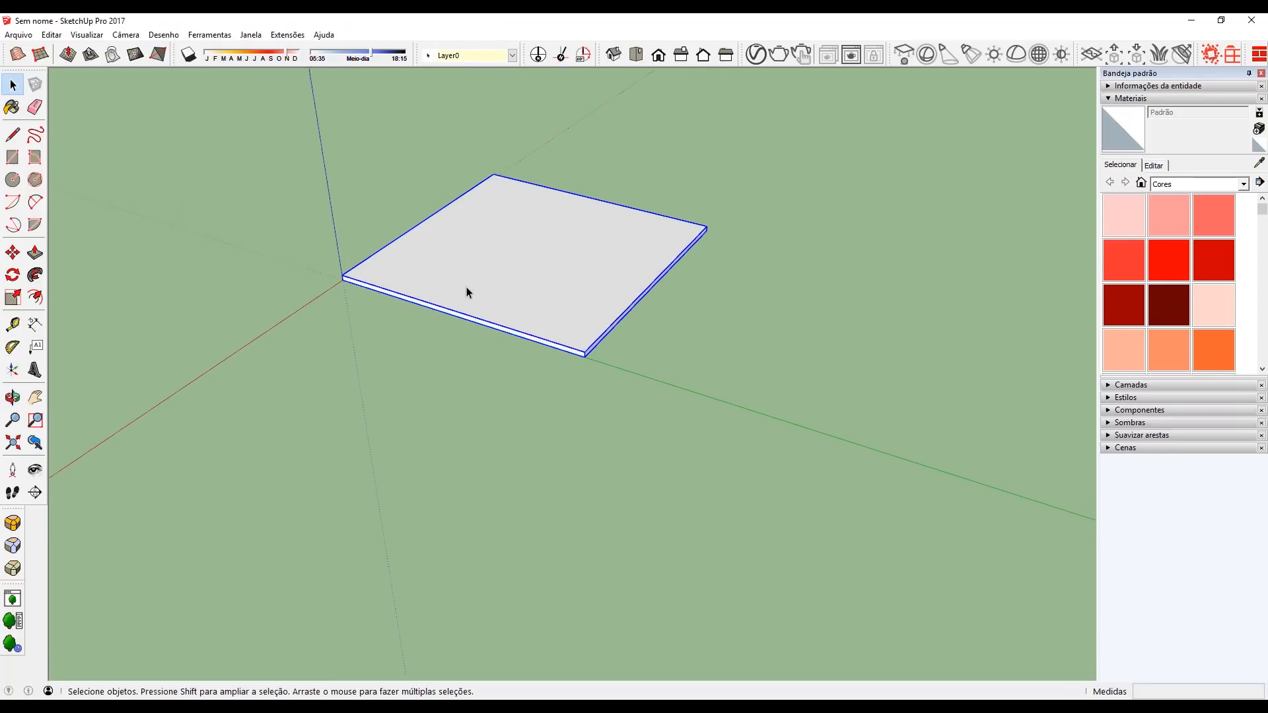
{"action": "middle_click_drag", "start_coordinate": [467, 289], "coordinate": [493, 313]}
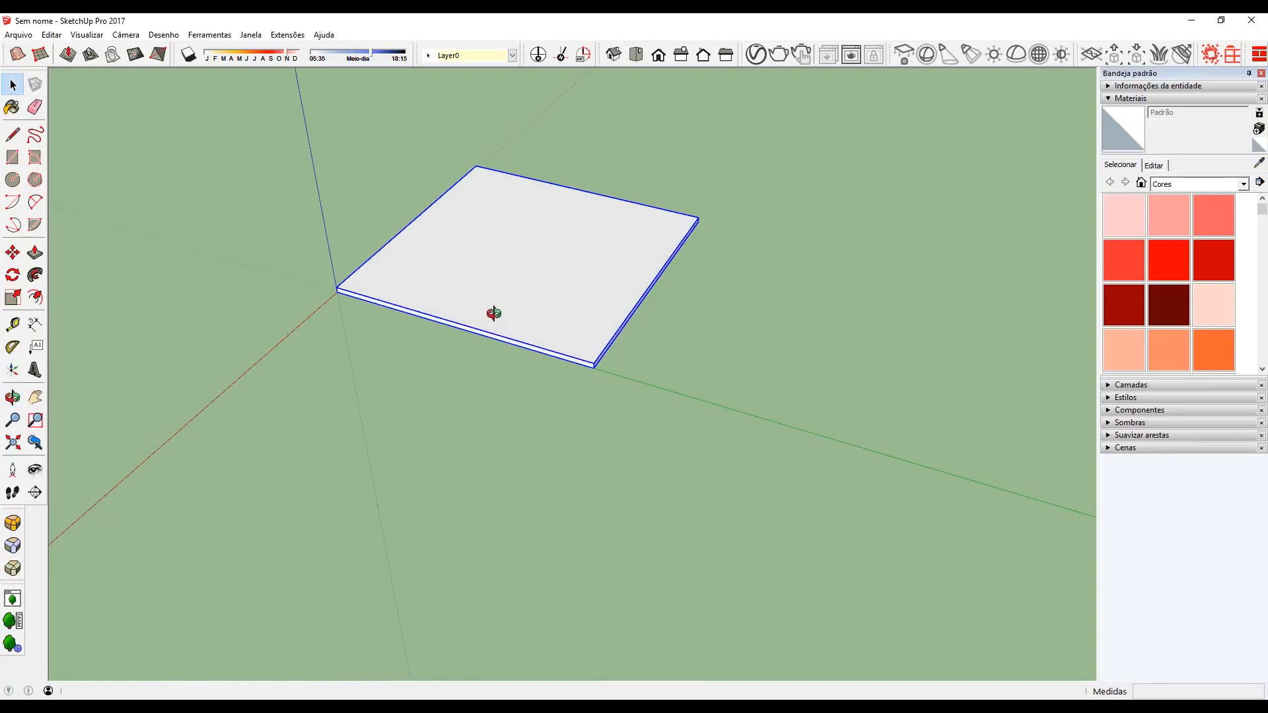
{"action": "right_click", "coordinate": [494, 315]}
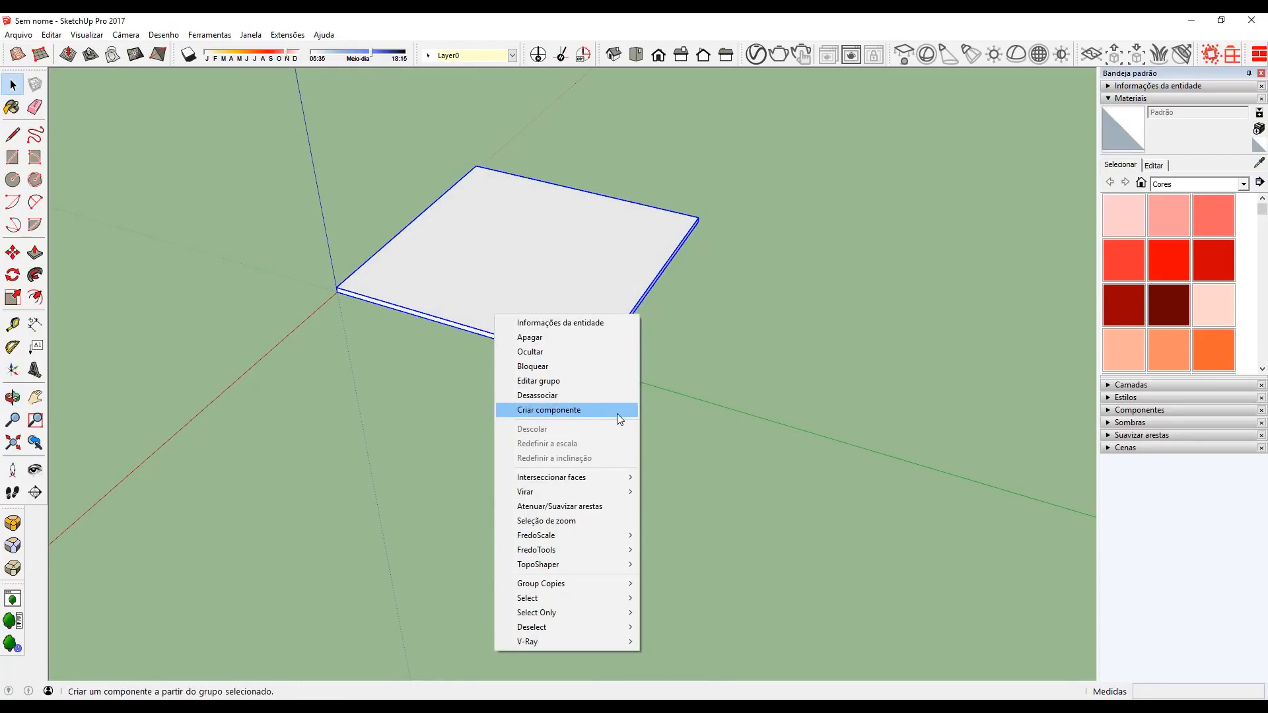
{"action": "left_click", "coordinate": [445, 269]}
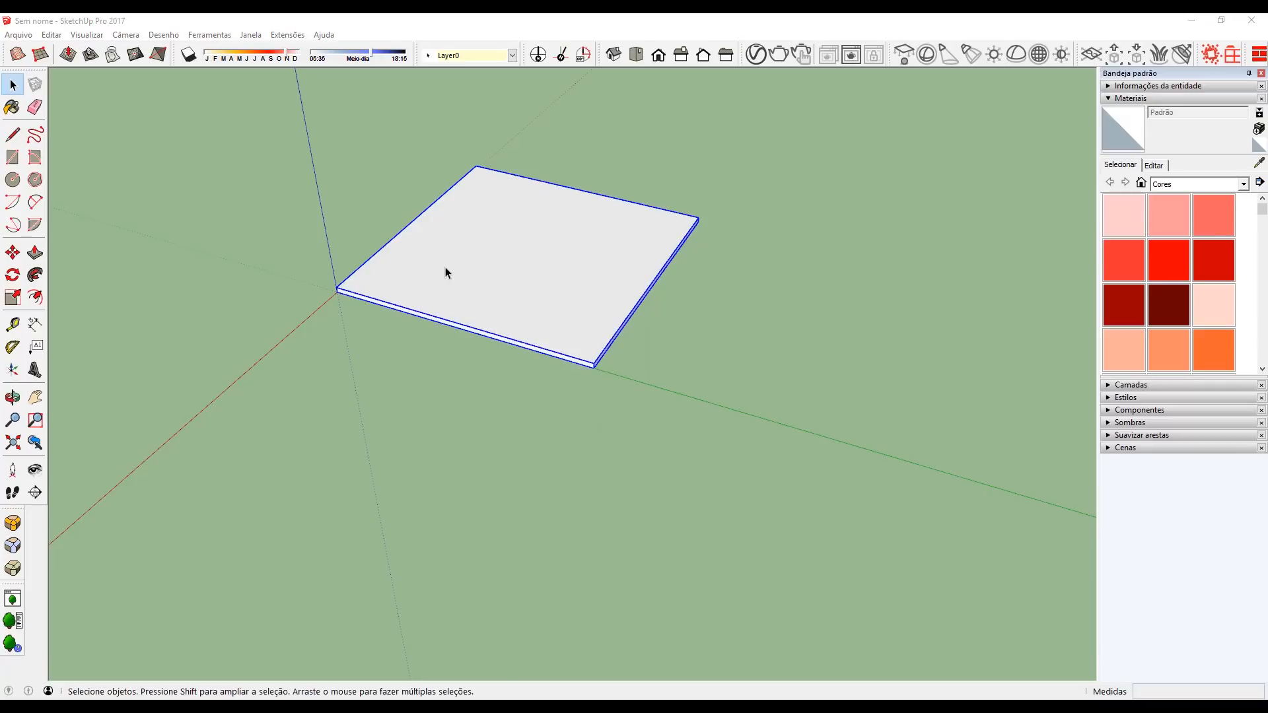
Step: Draw a rectangle on the ground beside the slab group and extrude it into a box with Push/Pull
{"action": "key", "text": "r"}
{"action": "left_click", "coordinate": [671, 394]}
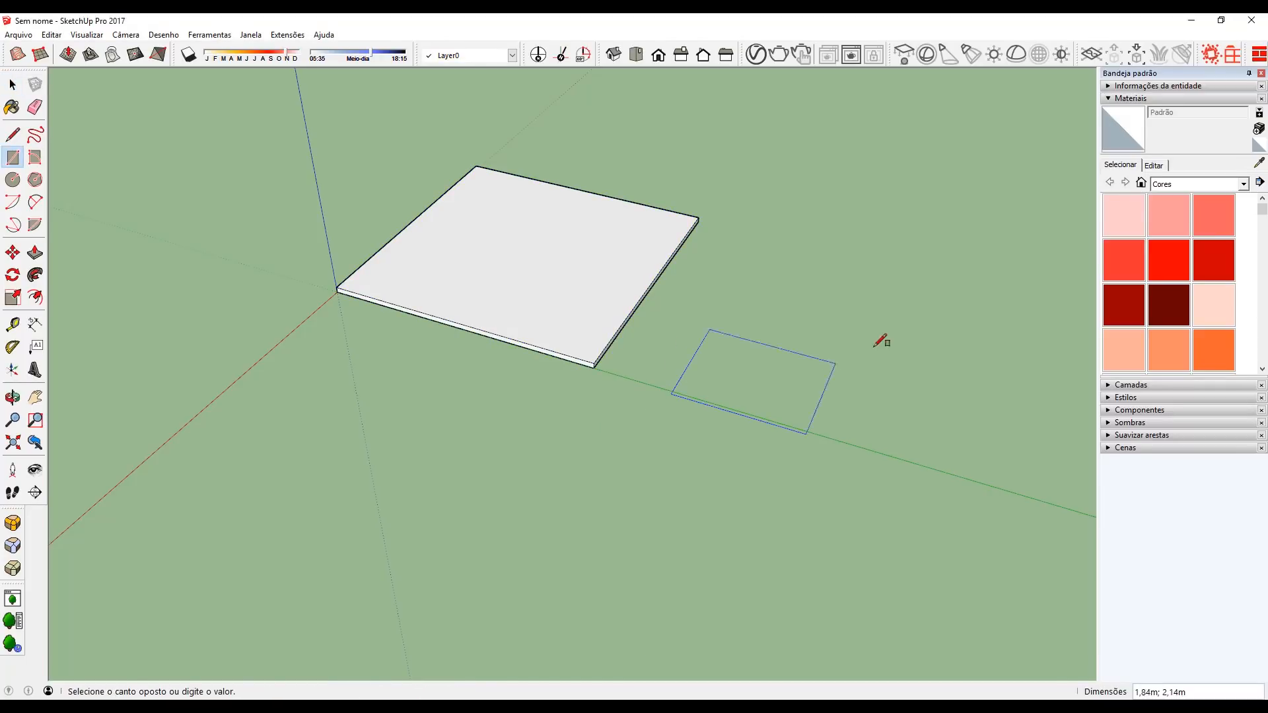
{"action": "left_click", "coordinate": [903, 310]}
{"action": "key", "text": "p"}
{"action": "double_click", "coordinate": [815, 331]}
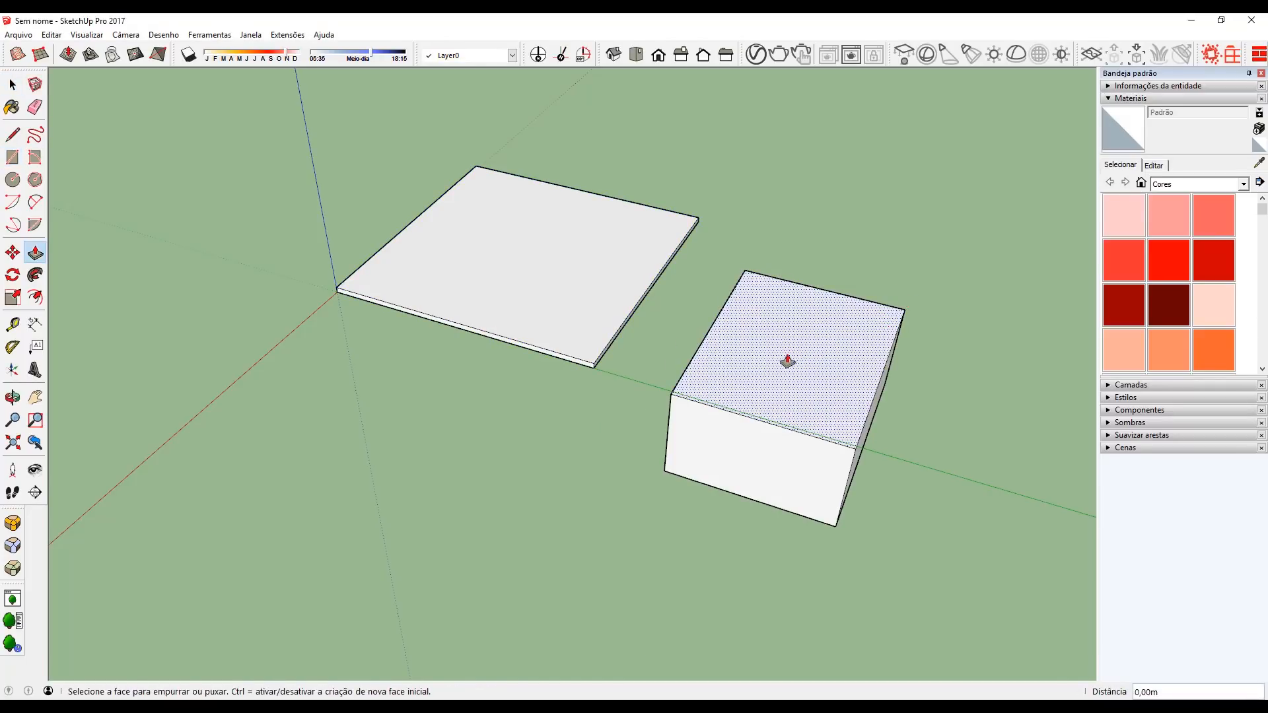
Step: Select the whole loose box, review the Create Component settings for it and cancel them
{"action": "key", "text": "space"}
{"action": "double_click", "coordinate": [782, 349]}
{"action": "left_click", "coordinate": [783, 348]}
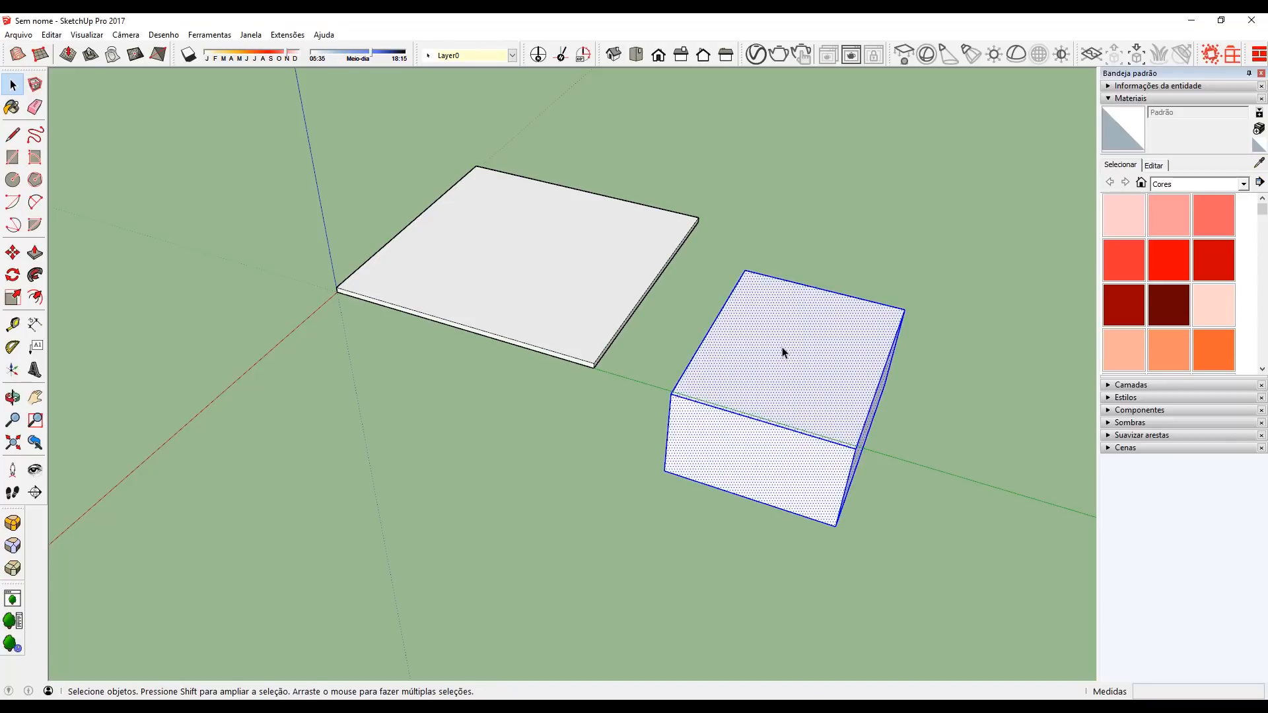
{"action": "right_click", "coordinate": [782, 350]}
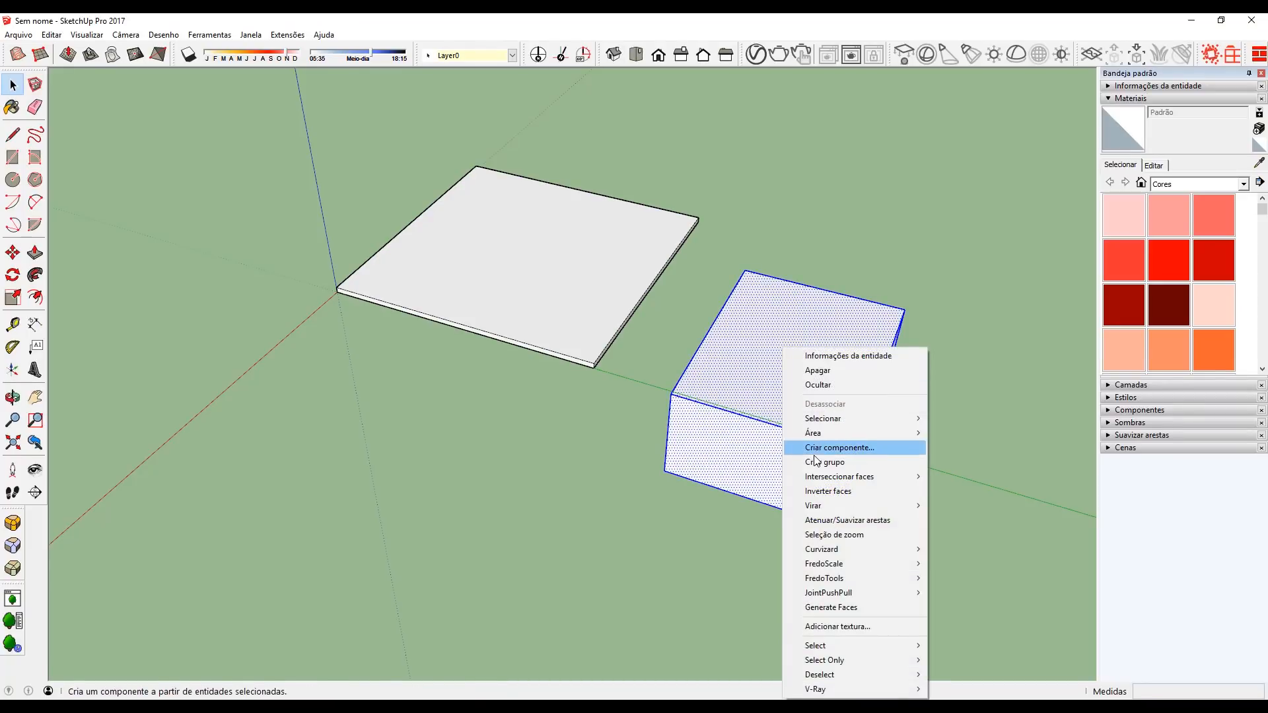
{"action": "left_click", "coordinate": [810, 453]}
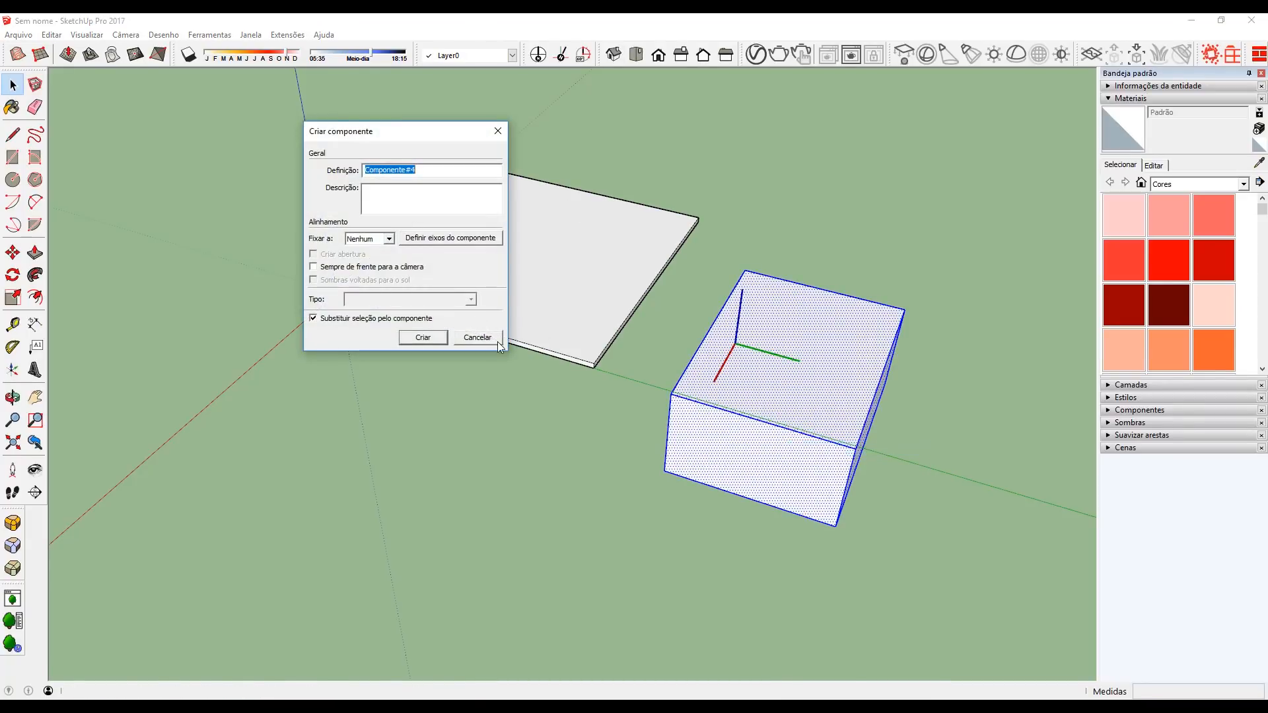
{"action": "left_click_drag", "start_coordinate": [428, 135], "coordinate": [845, 152]}
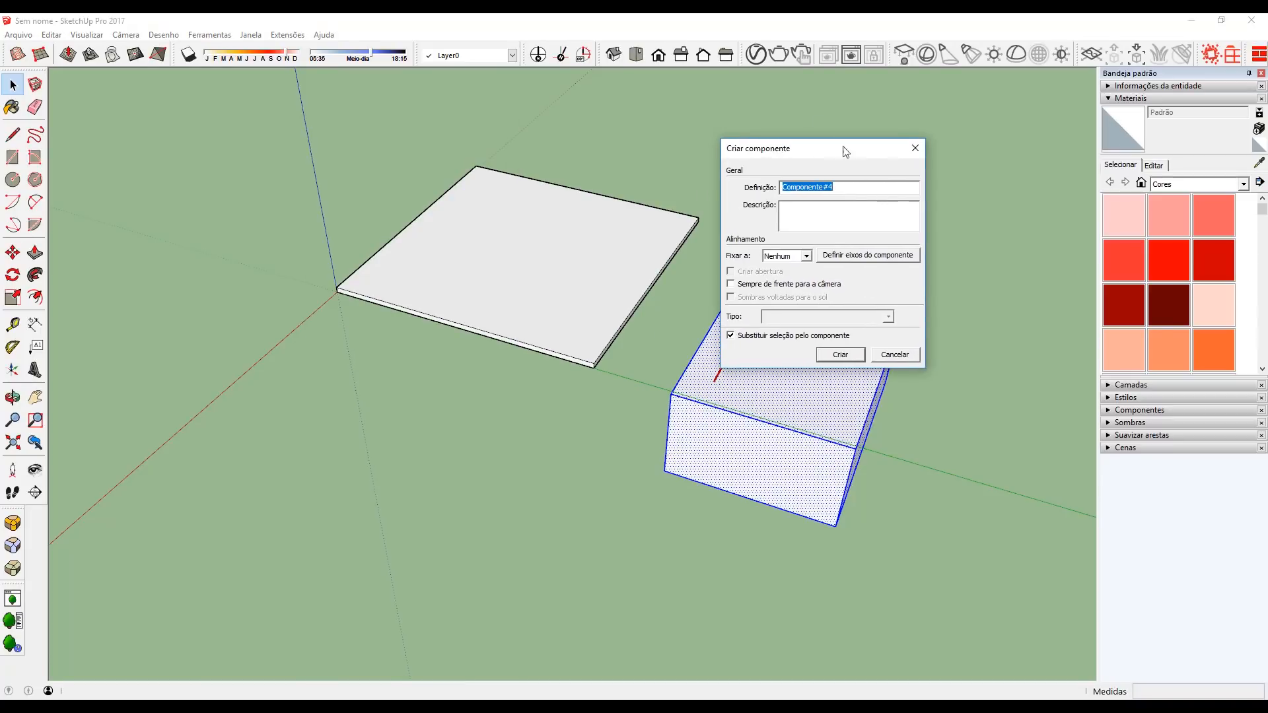
{"action": "left_click", "coordinate": [899, 354]}
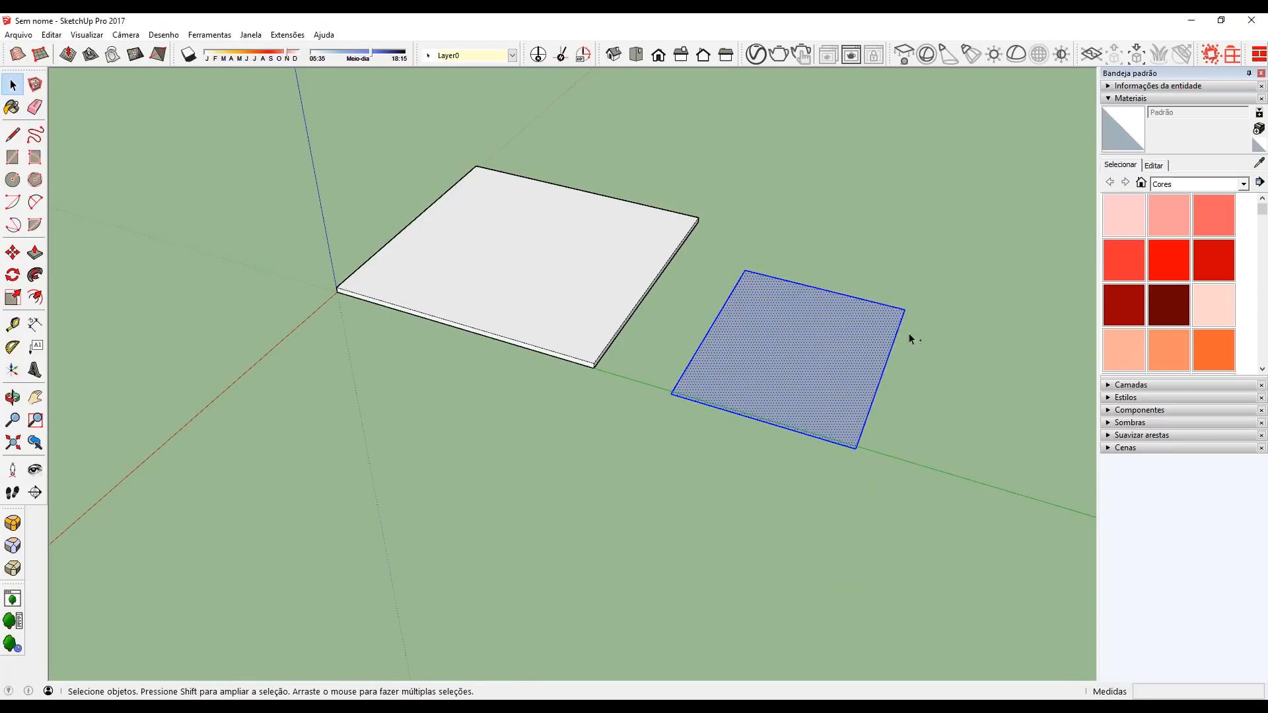
Step: Copy the slab group along the green axis about 5.73 m from the original
{"action": "right_click", "coordinate": [457, 228]}
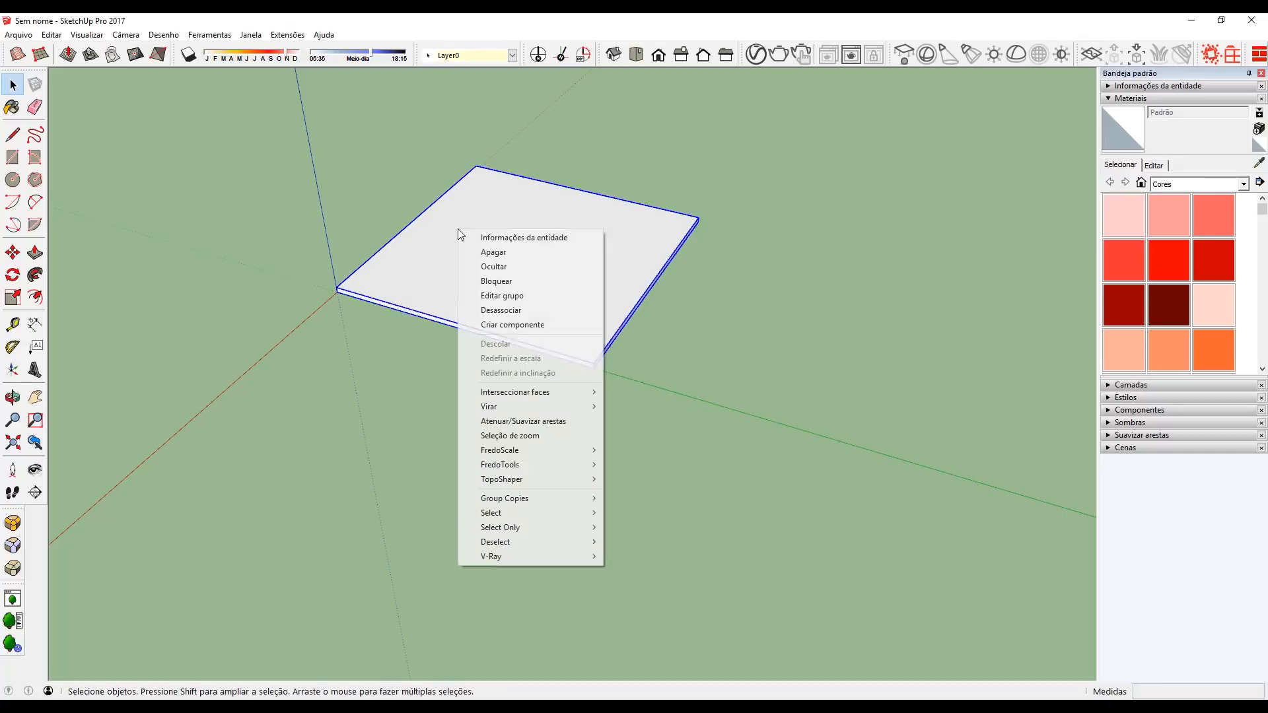
{"action": "left_click", "coordinate": [438, 232]}
{"action": "key", "text": "m"}
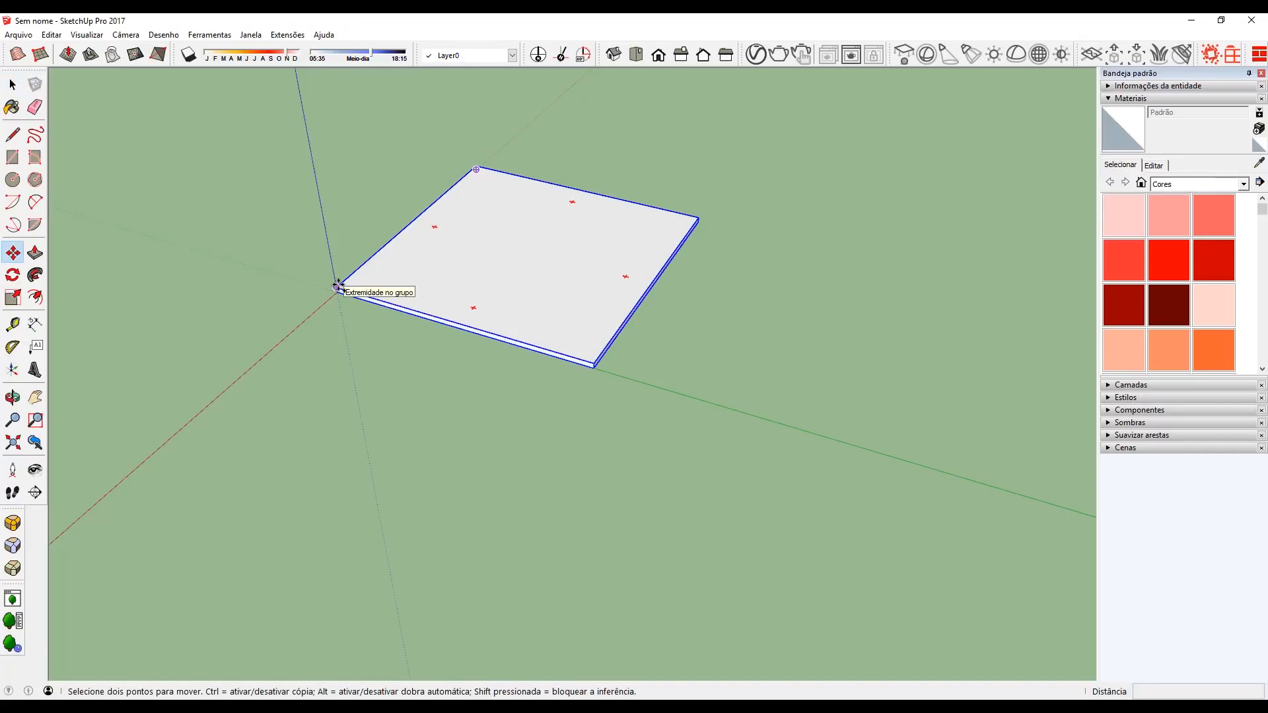
{"action": "key", "text": "ctrl"}
{"action": "left_click", "coordinate": [337, 288]}
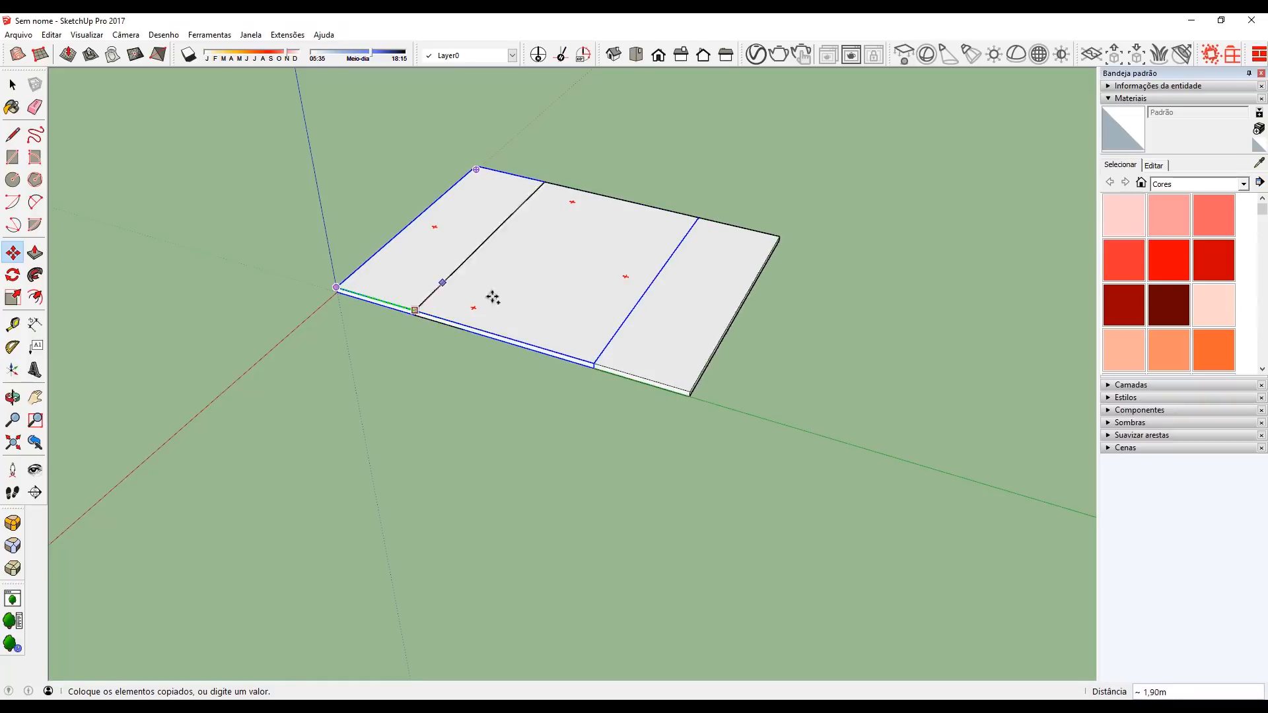
{"action": "left_click", "coordinate": [658, 342]}
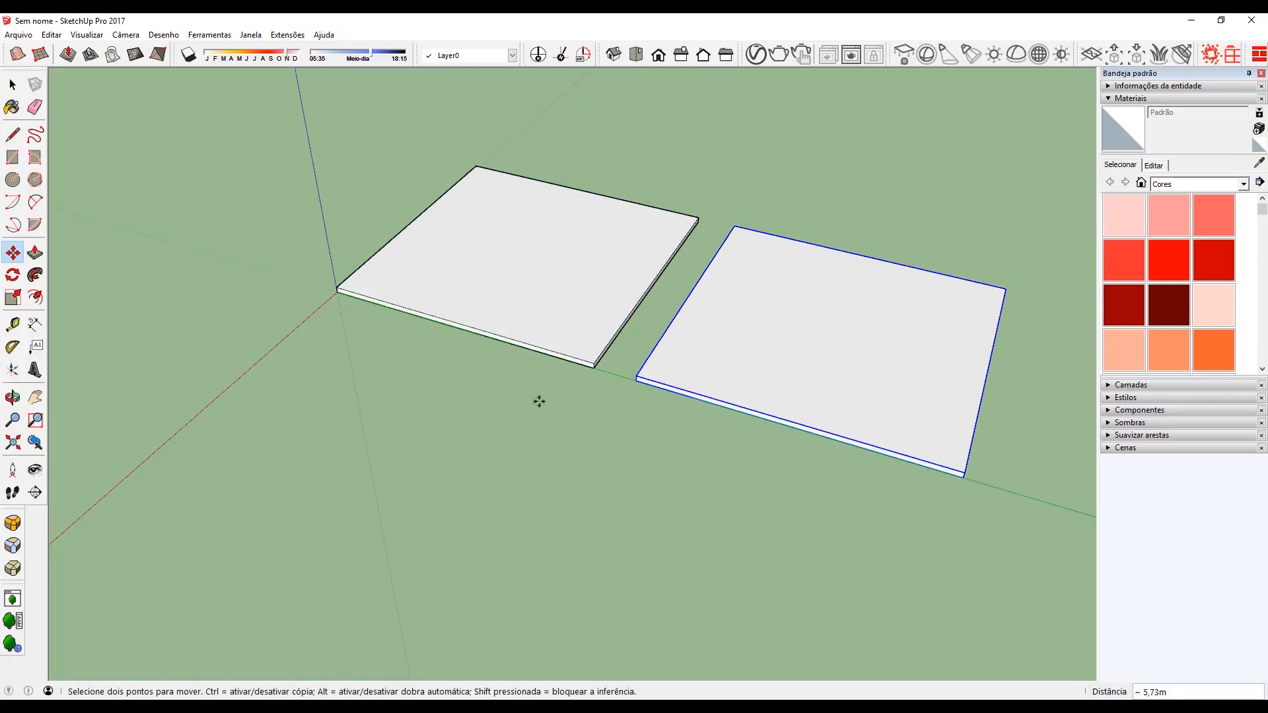
{"action": "key", "text": "space"}
{"action": "left_click", "coordinate": [444, 387]}
Step: Start creating a component from the copied slab group and set its definition name to OBJETO TESTE
{"action": "left_click", "coordinate": [716, 360]}
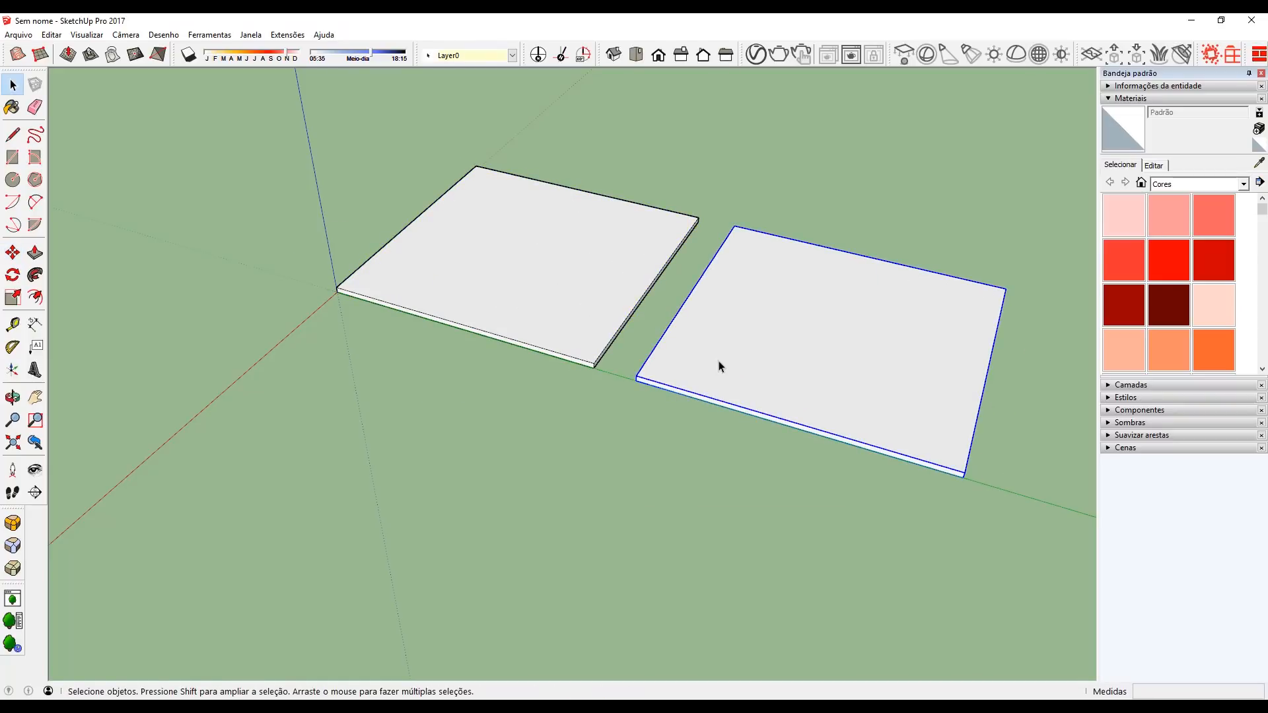
{"action": "right_click", "coordinate": [718, 365]}
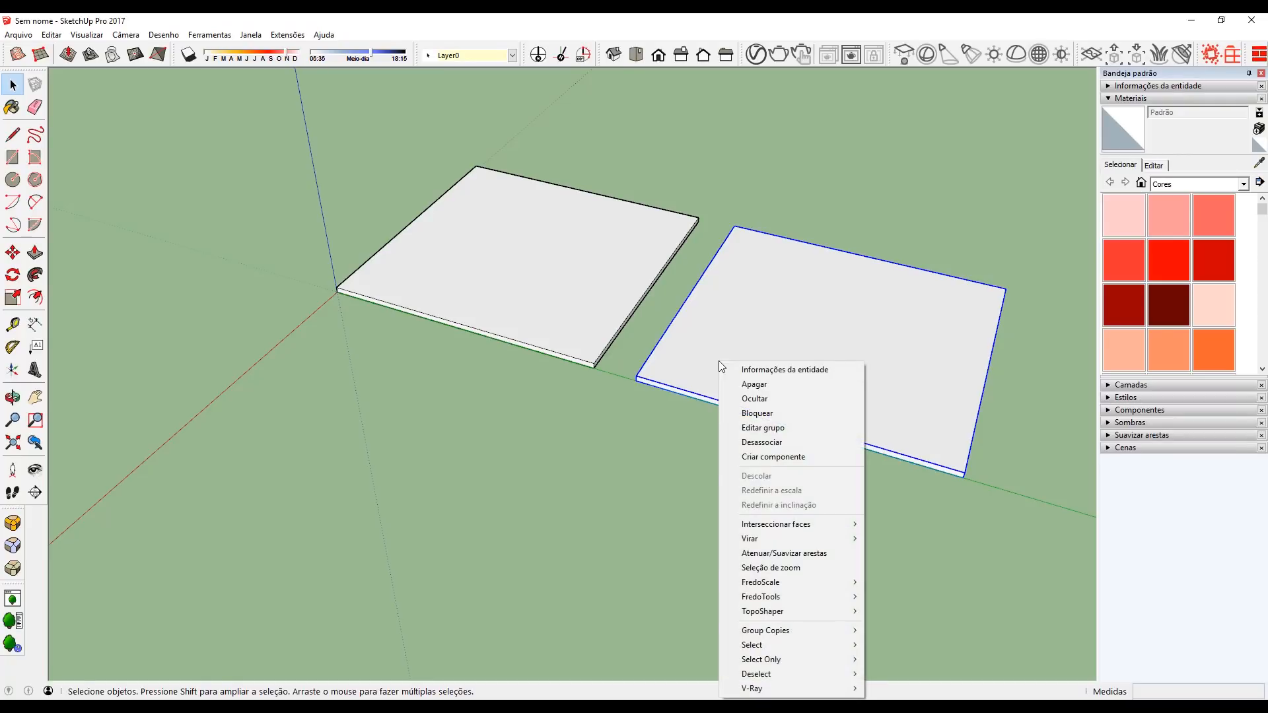
{"action": "left_click", "coordinate": [760, 458]}
{"action": "left_click_drag", "start_coordinate": [869, 152], "coordinate": [298, 149]}
{"action": "left_click", "coordinate": [293, 182]}
{"action": "double_click", "coordinate": [292, 182]}
{"action": "double_click", "coordinate": [293, 183]}
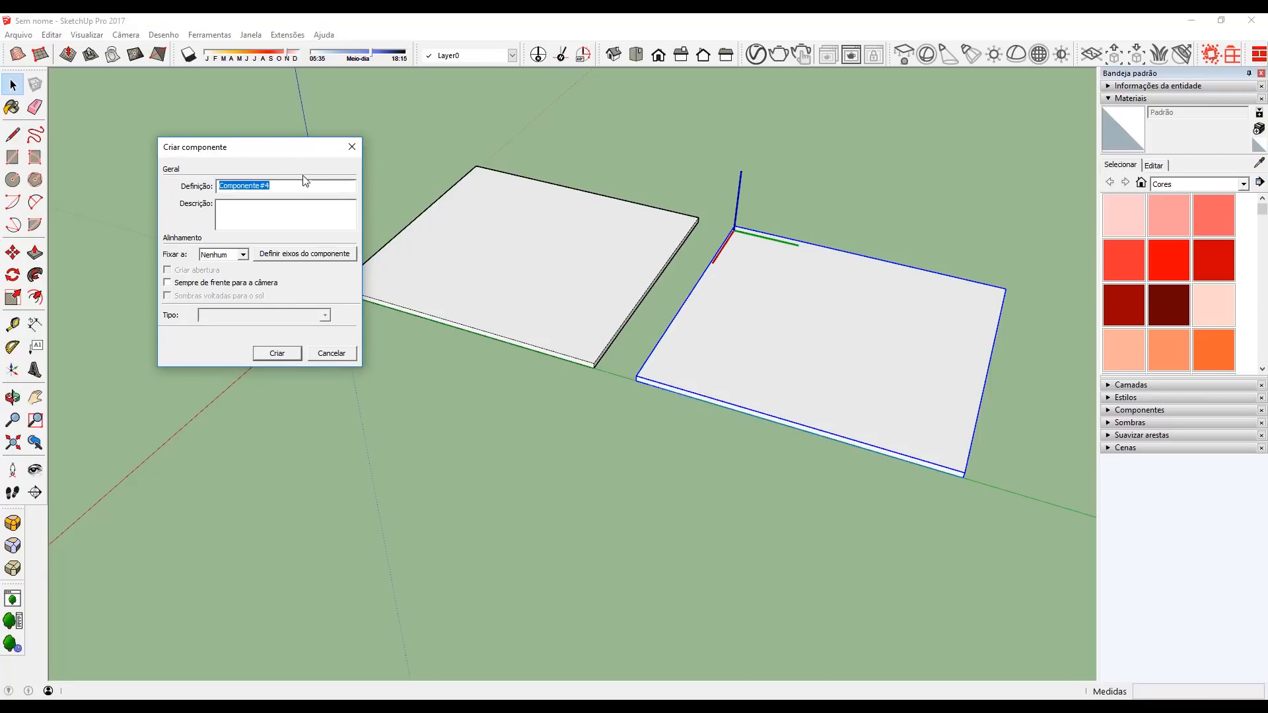
{"action": "type", "text": "OBJETO TESTE"}
{"action": "double_click", "coordinate": [293, 184]}
{"action": "left_click", "coordinate": [294, 184]}
Step: Copy the name OBJETO TESTE into the component's description and create the component
{"action": "left_click", "coordinate": [260, 228]}
{"action": "type", "text": "V"}
{"action": "double_click", "coordinate": [260, 228]}
{"action": "left_click", "coordinate": [290, 186]}
{"action": "double_click", "coordinate": [290, 186]}
{"action": "left_click", "coordinate": [290, 185]}
{"action": "double_click", "coordinate": [278, 186]}
{"action": "left_click", "coordinate": [288, 184]}
{"action": "left_click_drag", "start_coordinate": [292, 183], "coordinate": [200, 179]}
{"action": "key", "text": "ctrl+c"}
{"action": "key", "text": "Tab"}
{"action": "key", "text": "ctrl+v"}
{"action": "key", "text": "shift+Tab"}
{"action": "left_click", "coordinate": [271, 185]}
{"action": "left_click_drag", "start_coordinate": [239, 157], "coordinate": [204, 166]}
{"action": "left_click", "coordinate": [319, 187]}
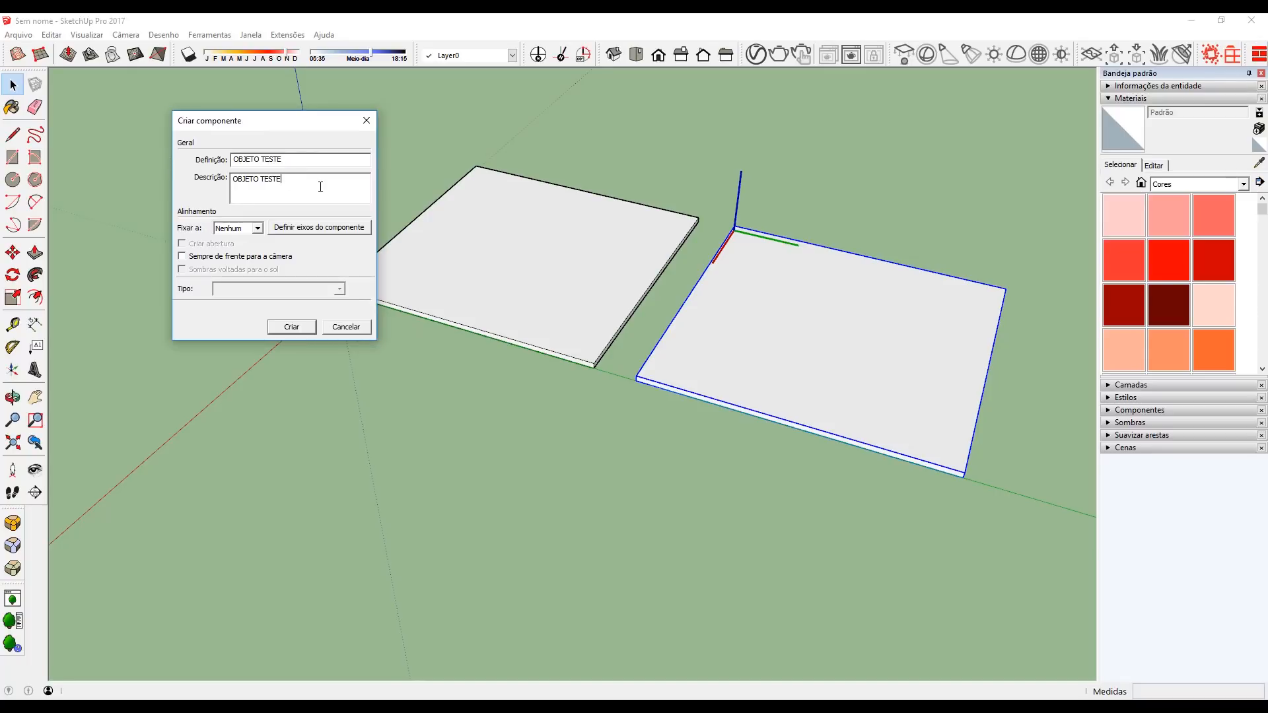
{"action": "mouse_move", "coordinate": [306, 121]}
{"action": "left_mouse_down"}
{"action": "mouse_move", "coordinate": [439, 89]}
{"action": "mouse_move", "coordinate": [315, 122]}
{"action": "left_mouse_up"}
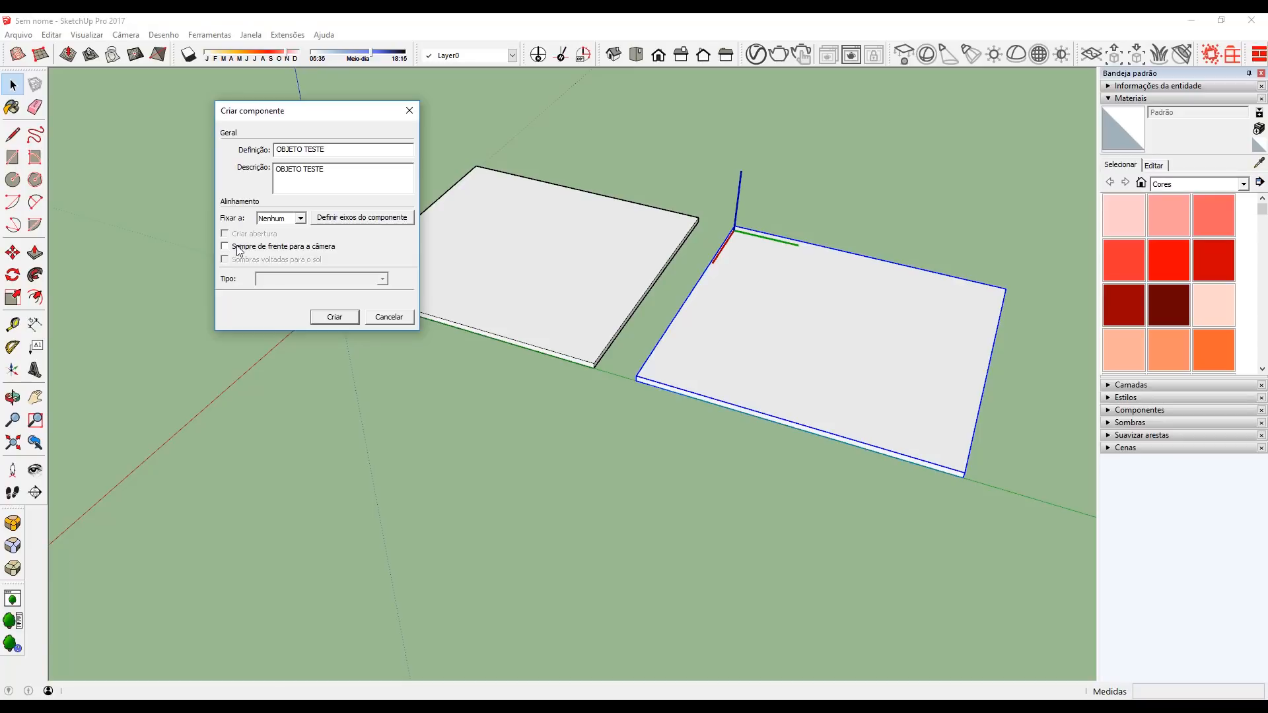
{"action": "left_click", "coordinate": [333, 316]}
Step: Copy the original slab group along the green axis beyond the slab component and explode this third slab
{"action": "middle_click_drag", "start_coordinate": [767, 326], "coordinate": [434, 255]}
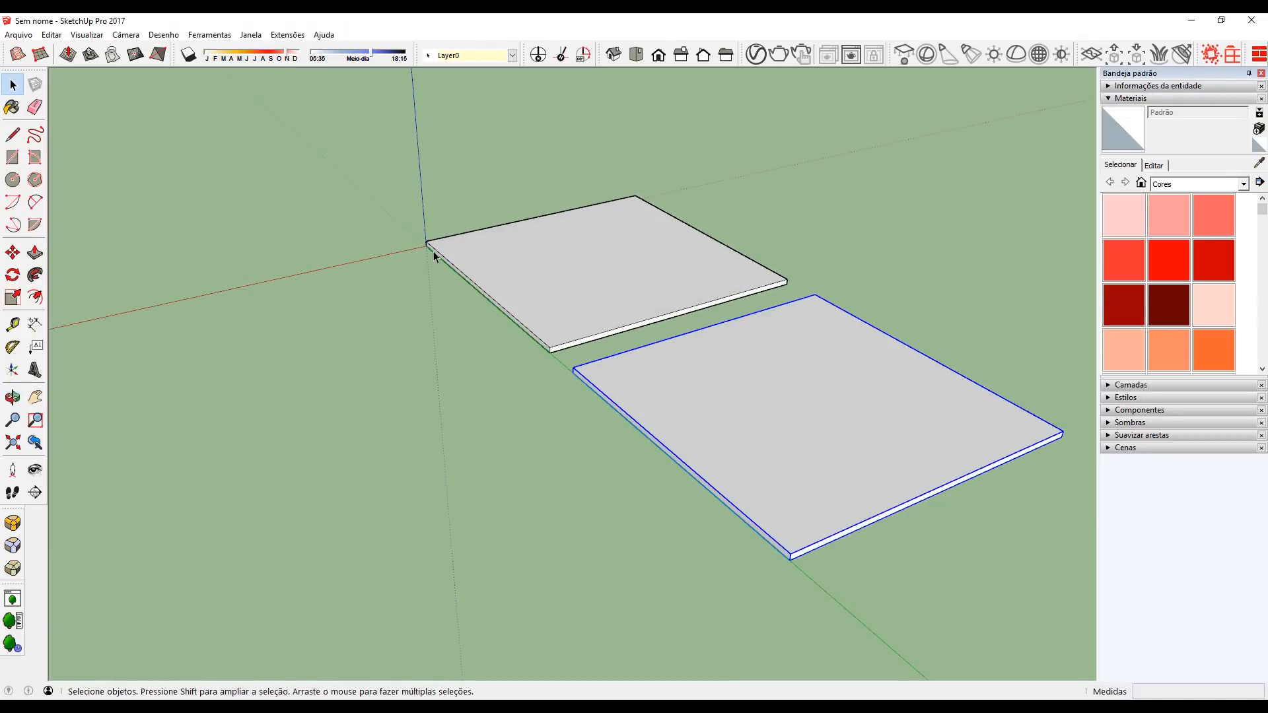
{"action": "scroll", "coordinate": [402, 237], "scroll_direction": "down", "scroll_amount": 4}
{"action": "middle_click_drag", "start_coordinate": [364, 222], "coordinate": [751, 351]}
{"action": "scroll", "coordinate": [644, 350], "scroll_direction": "up", "scroll_amount": 1}
{"action": "middle_click_drag", "start_coordinate": [644, 348], "coordinate": [566, 294]}
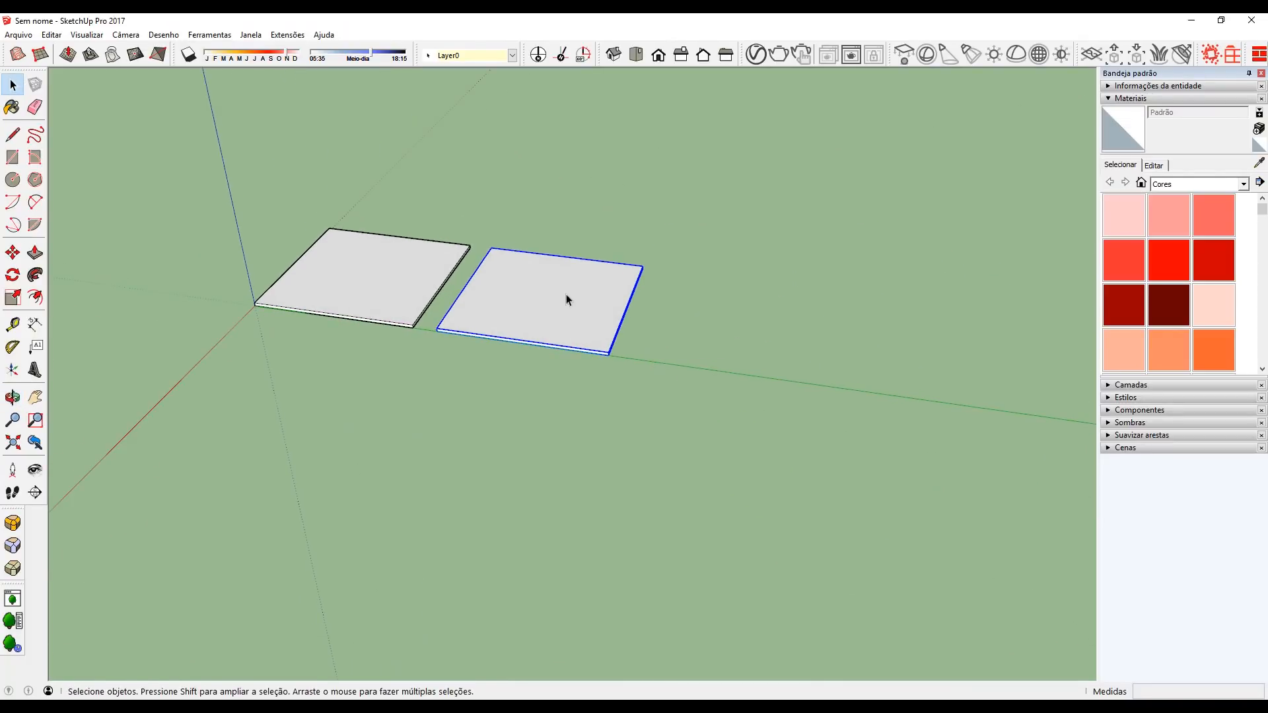
{"action": "left_click", "coordinate": [413, 294]}
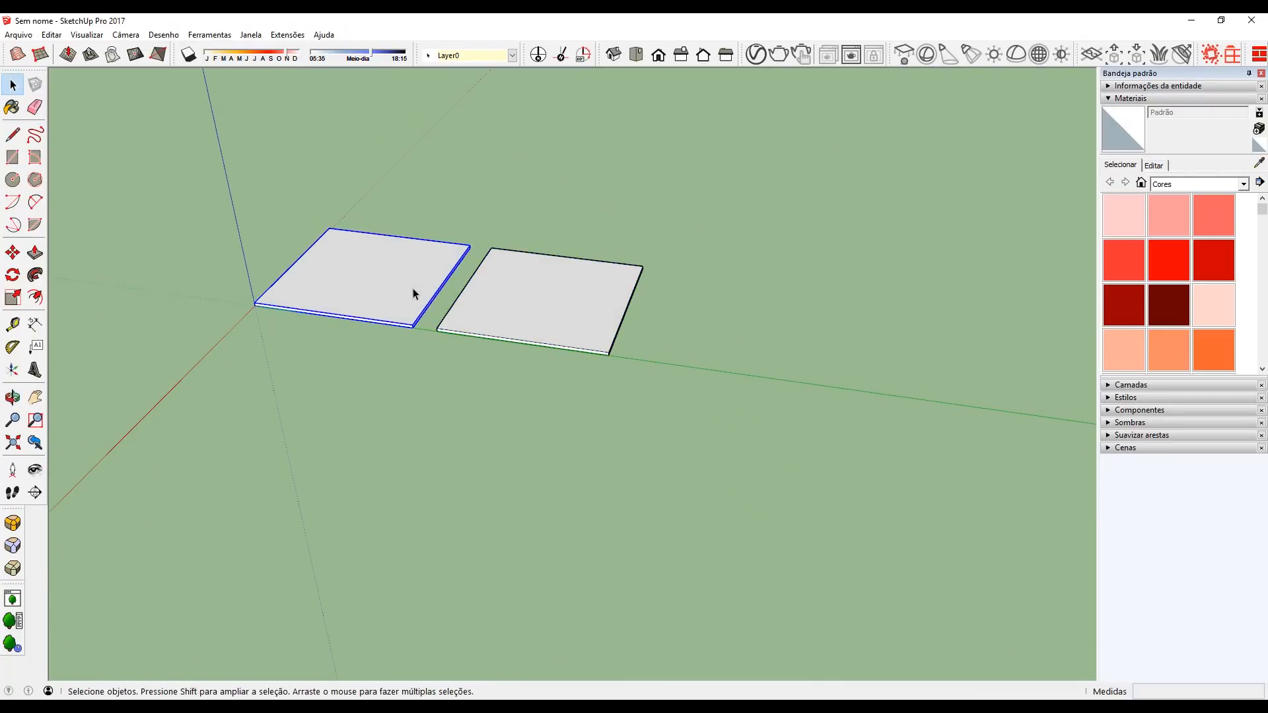
{"action": "left_click", "coordinate": [256, 306]}
{"action": "key", "text": "ctrl"}
{"action": "left_click", "coordinate": [644, 377]}
{"action": "key", "text": "space"}
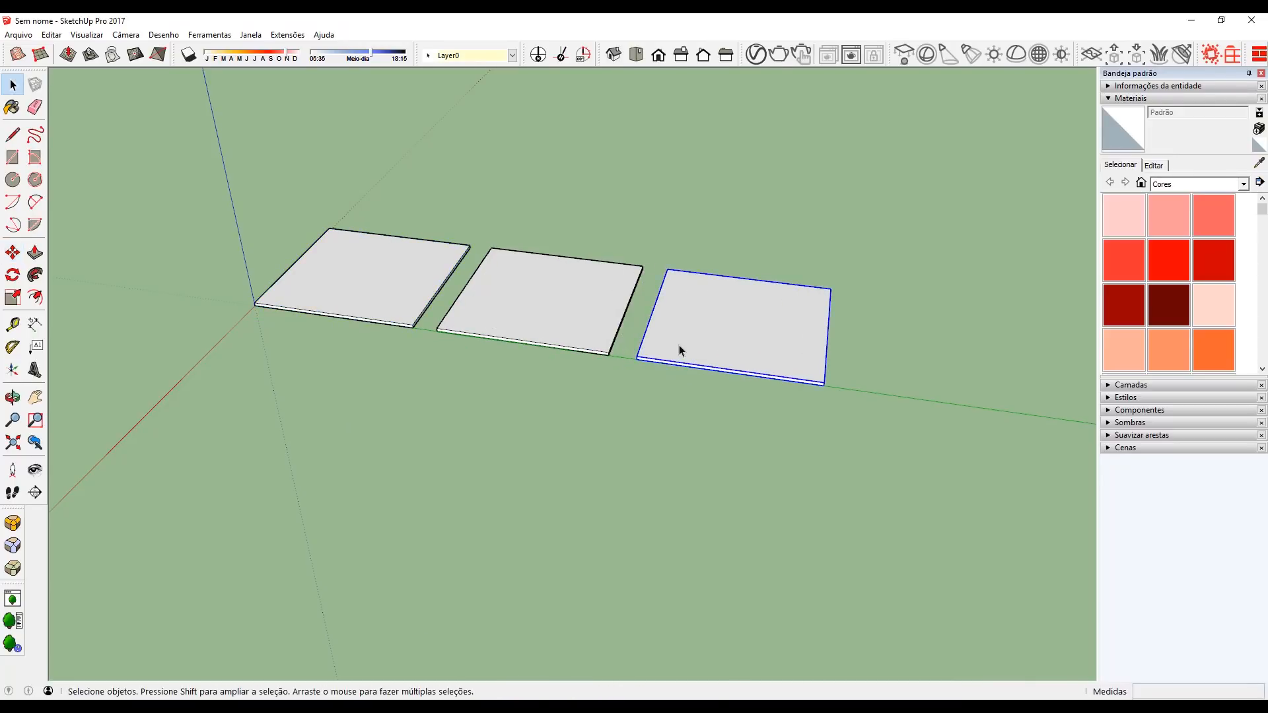
{"action": "right_click", "coordinate": [683, 340]}
{"action": "left_click", "coordinate": [723, 420]}
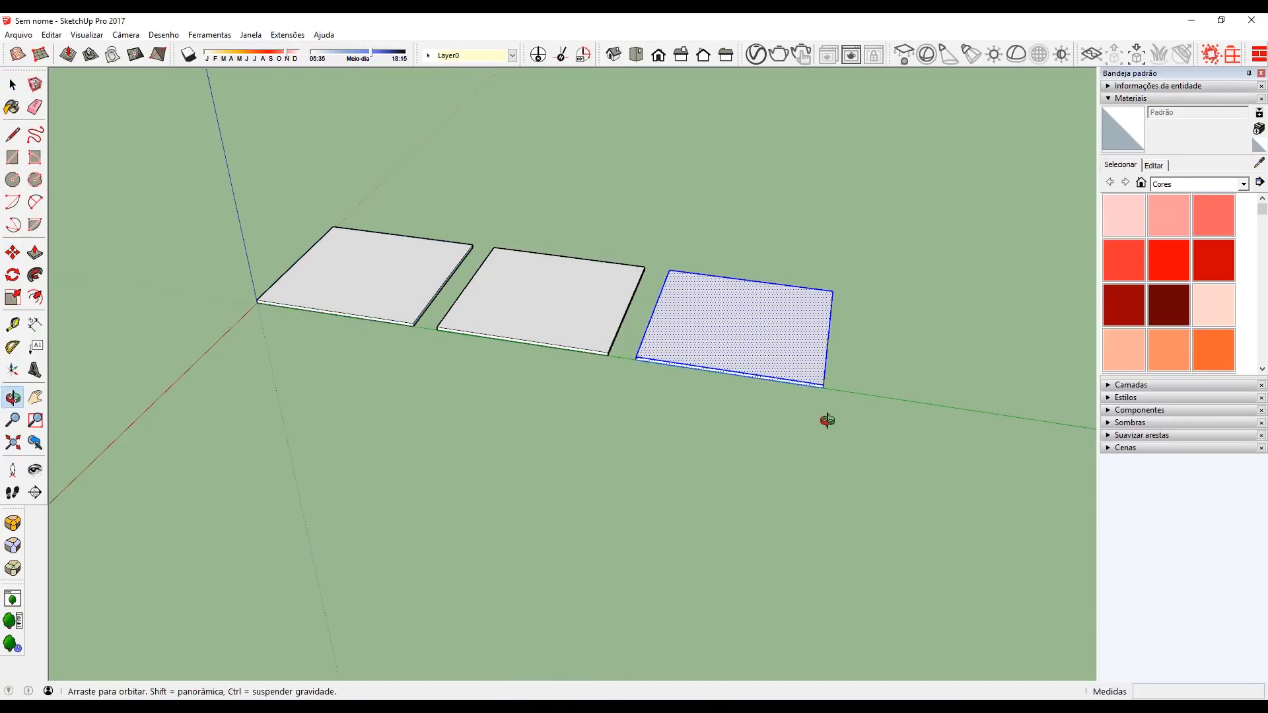
Step: Create a component from the loose third slab with the option to replace the selection by the component turned off
{"action": "middle_click_drag", "start_coordinate": [826, 418], "coordinate": [703, 358]}
{"action": "right_click", "coordinate": [704, 351]}
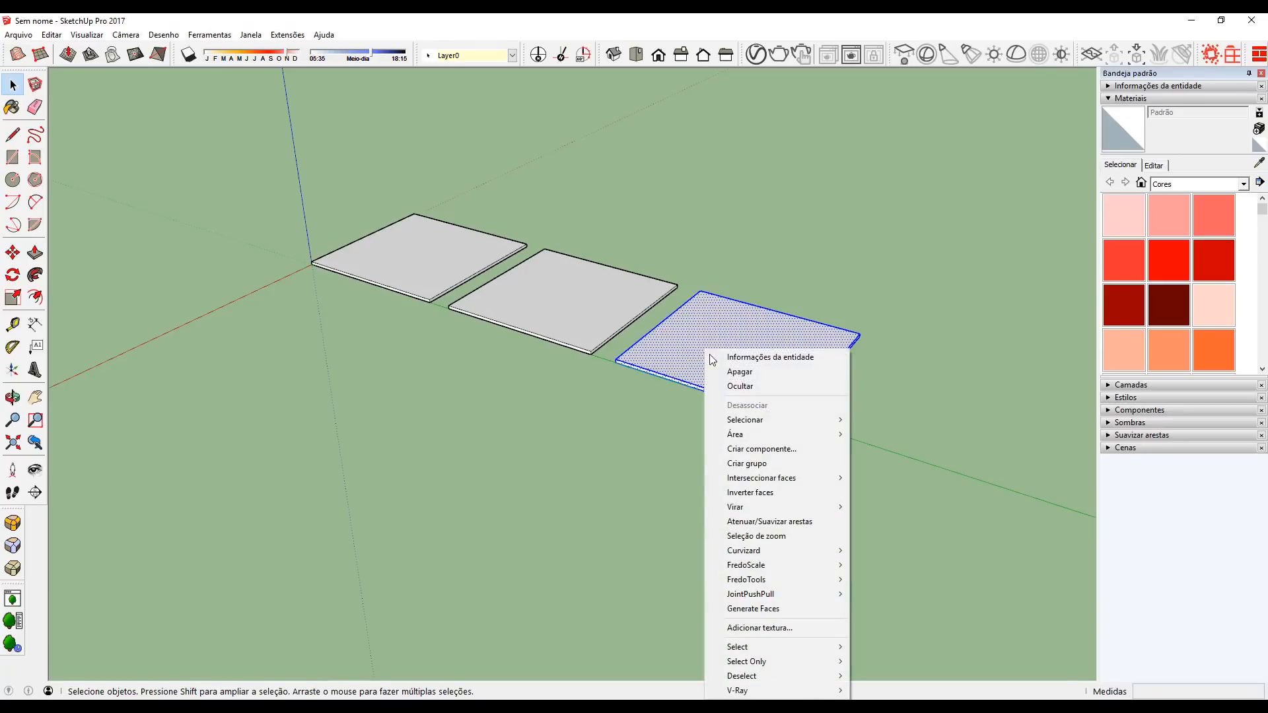
{"action": "left_click", "coordinate": [734, 450]}
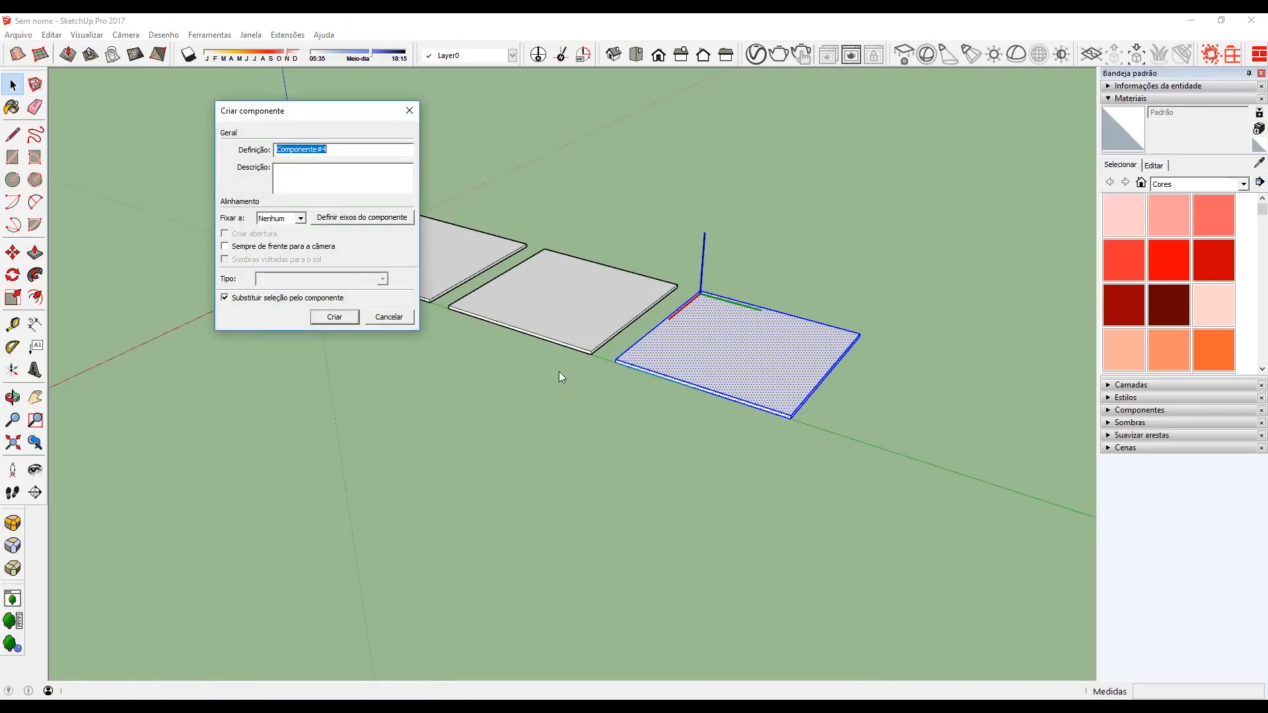
{"action": "left_click_drag", "start_coordinate": [306, 111], "coordinate": [952, 109]}
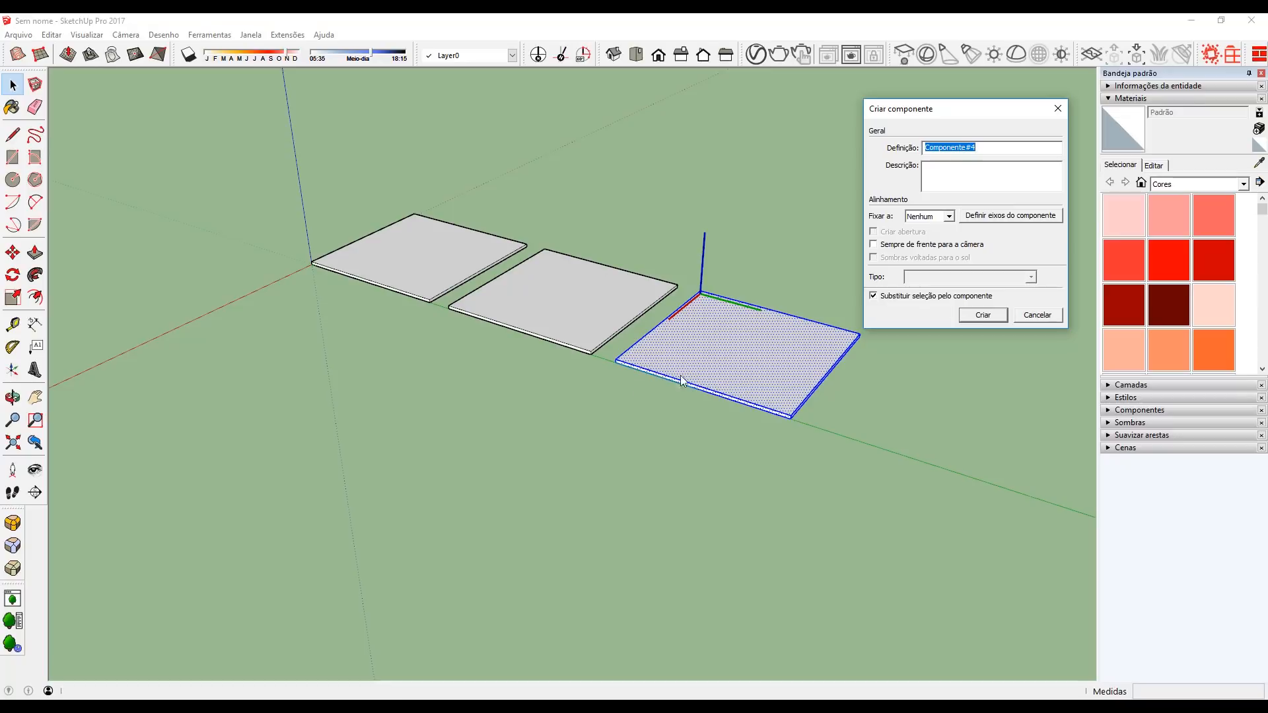
{"action": "left_click", "coordinate": [873, 296]}
{"action": "left_click", "coordinate": [984, 315]}
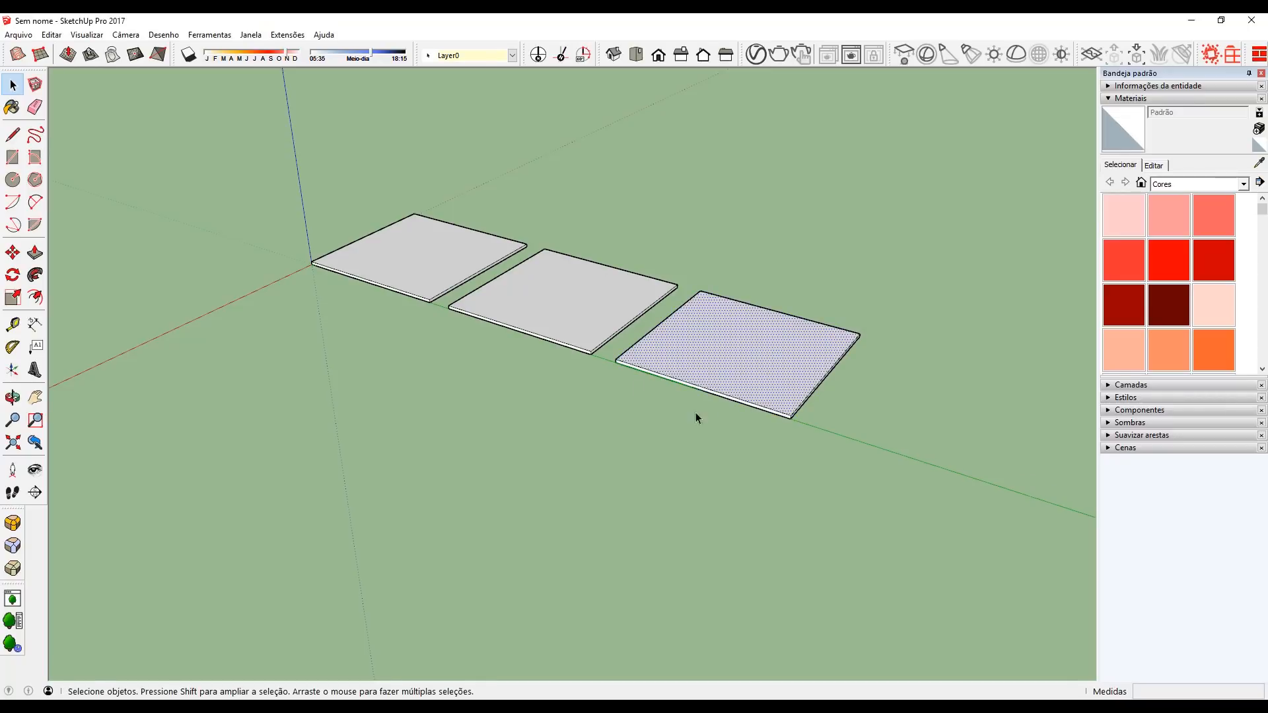
Step: Create a component from the loose third slab with the option to replace the selection by the component turned on
{"action": "middle_click_drag", "start_coordinate": [696, 412], "coordinate": [625, 367]}
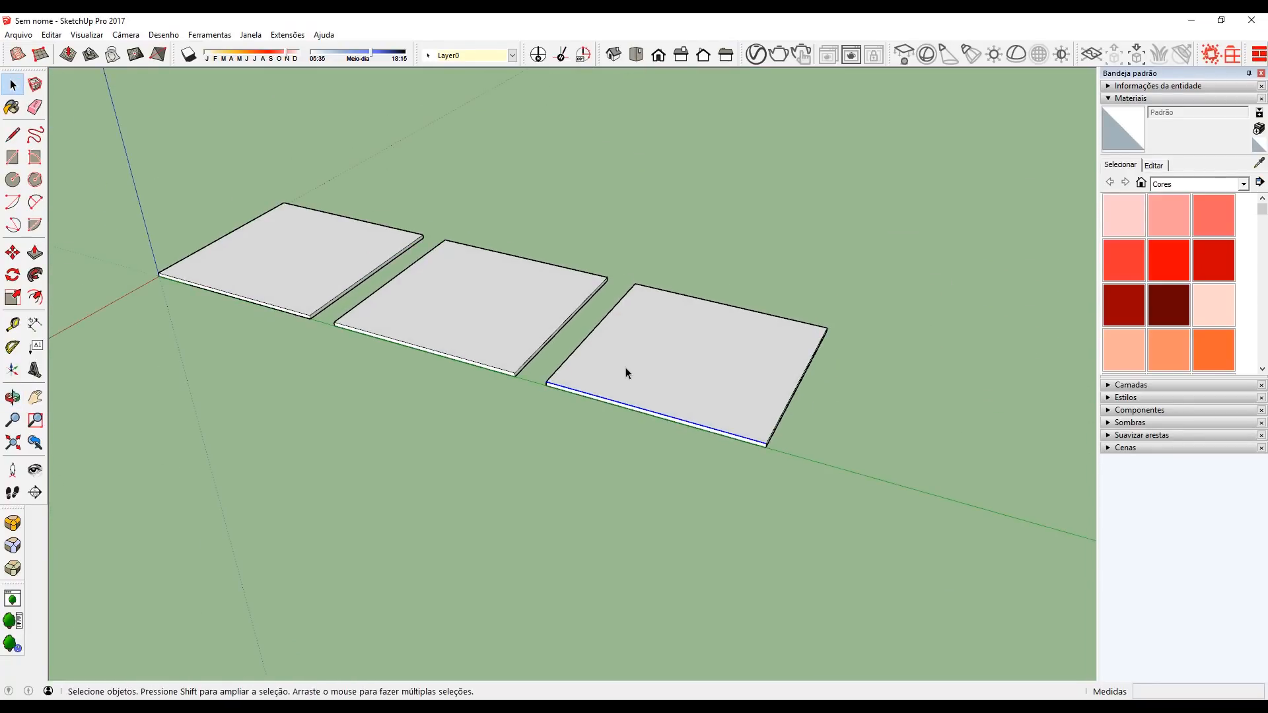
{"action": "left_click", "coordinate": [624, 368]}
{"action": "right_click", "coordinate": [625, 367]}
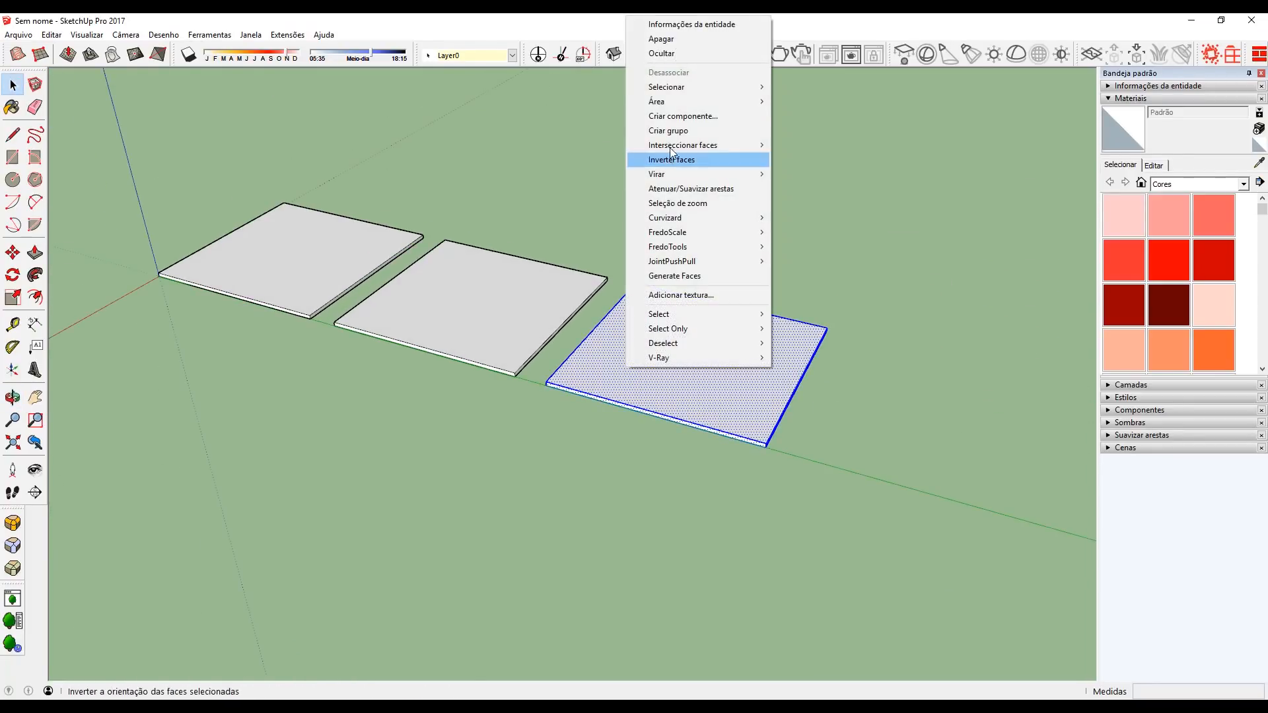
{"action": "left_click", "coordinate": [683, 117]}
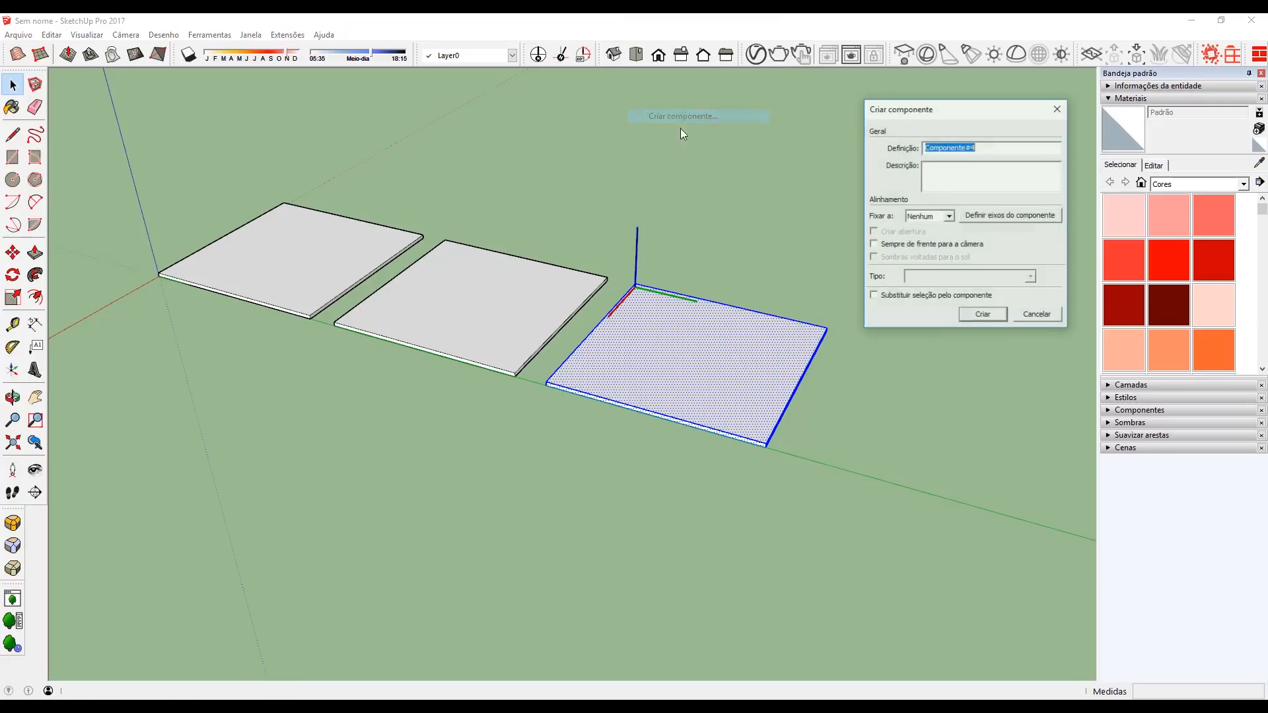
{"action": "left_click", "coordinate": [874, 297]}
{"action": "left_click", "coordinate": [983, 315]}
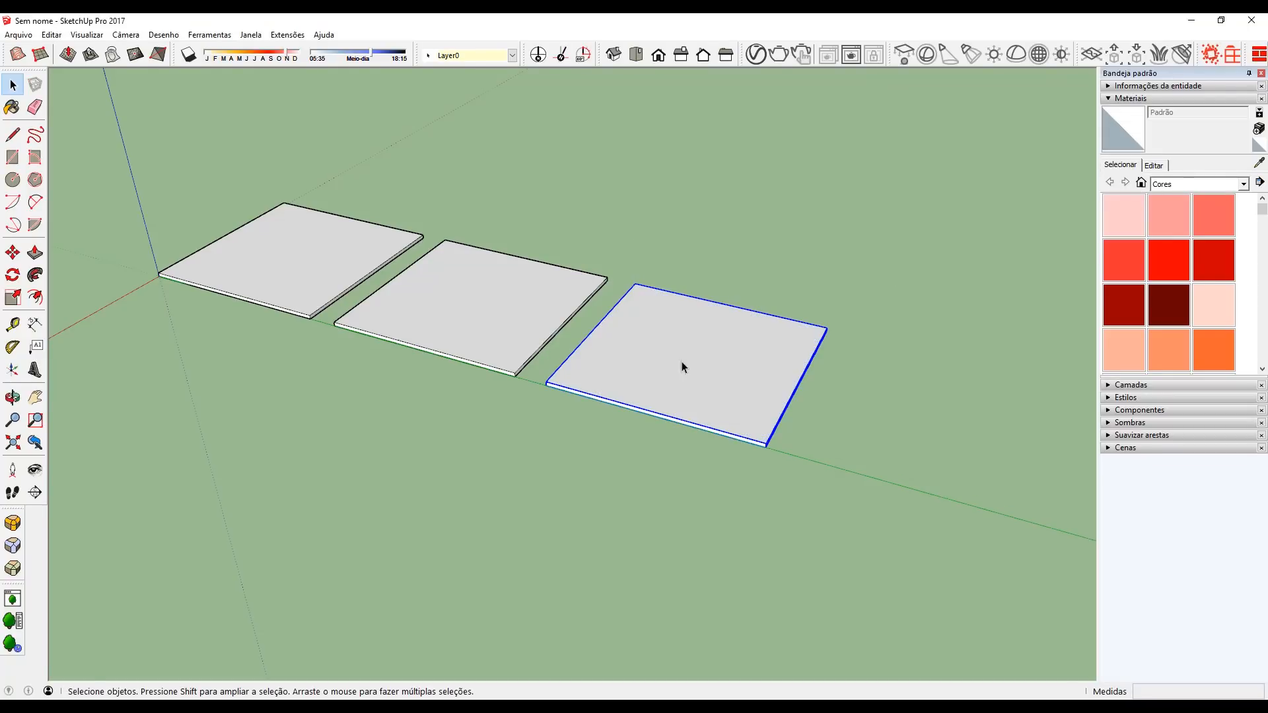
Step: Delete all three slabs from the model, starting with the third one on the green axis
{"action": "middle_click_drag", "start_coordinate": [681, 362], "coordinate": [697, 320]}
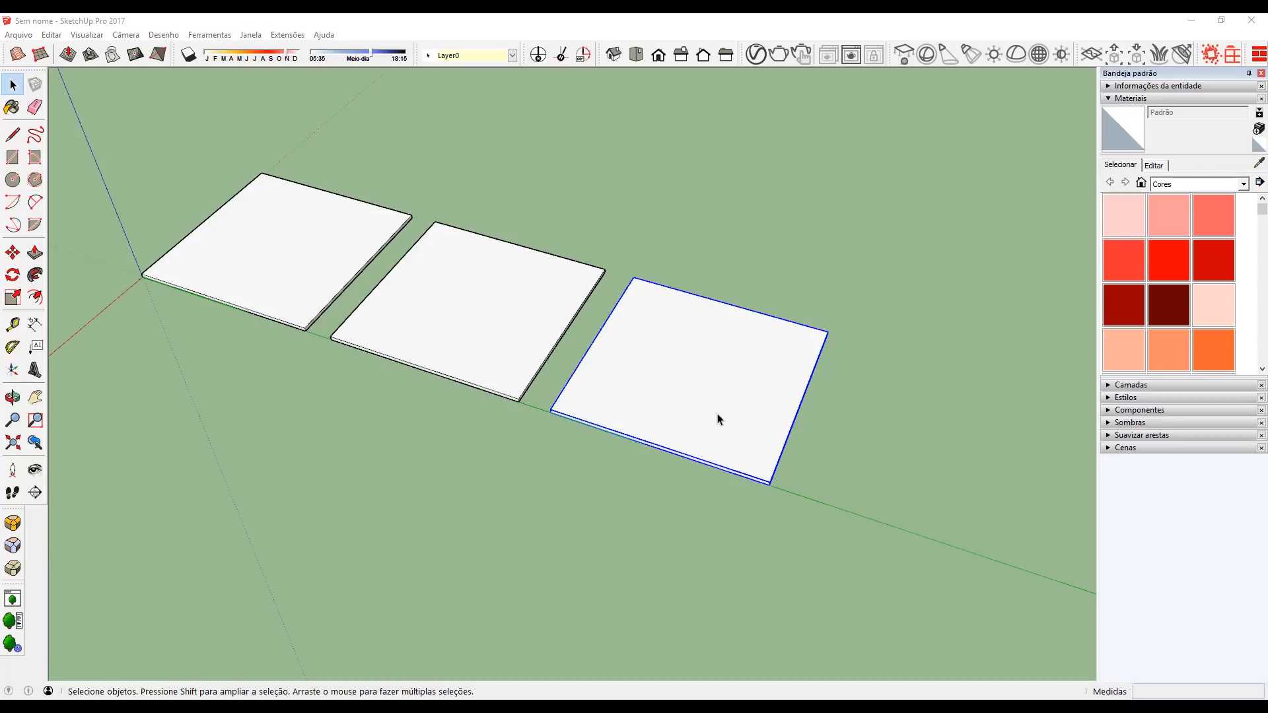
{"action": "key", "text": "Delete"}
{"action": "scroll", "coordinate": [832, 294], "scroll_direction": "down", "scroll_amount": 3}
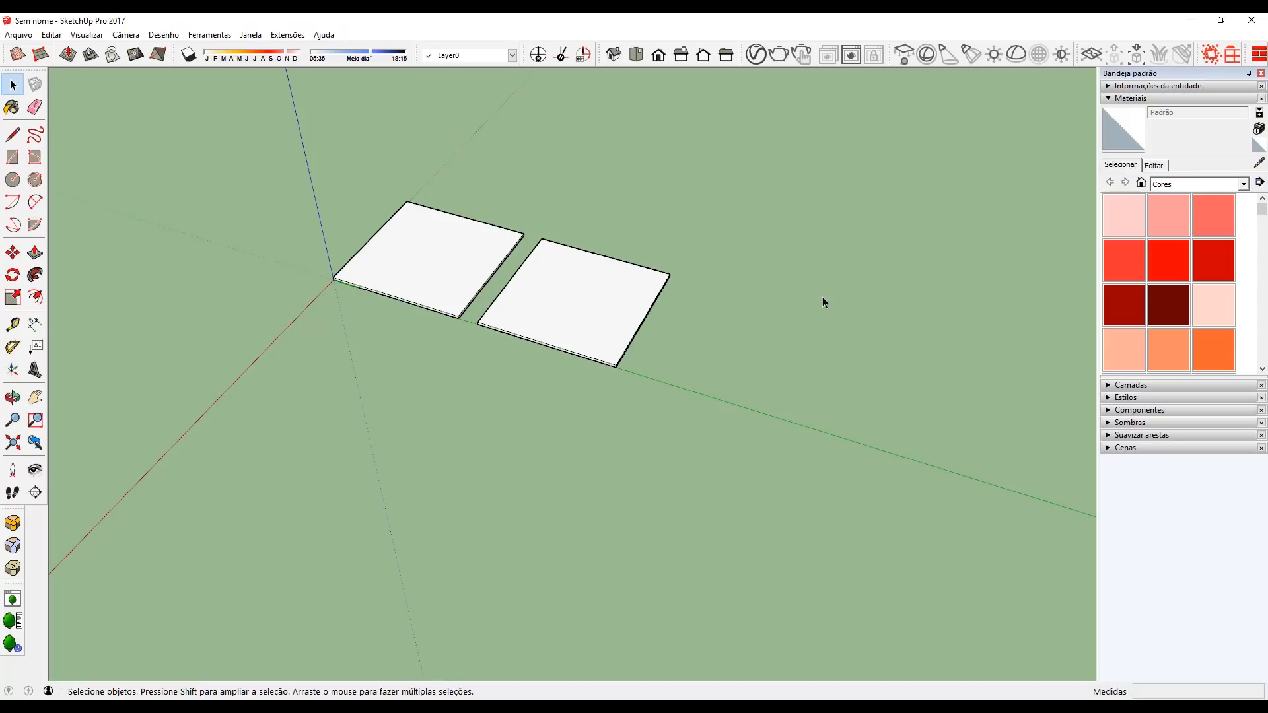
{"action": "left_click", "coordinate": [572, 320]}
{"action": "key", "text": "Delete"}
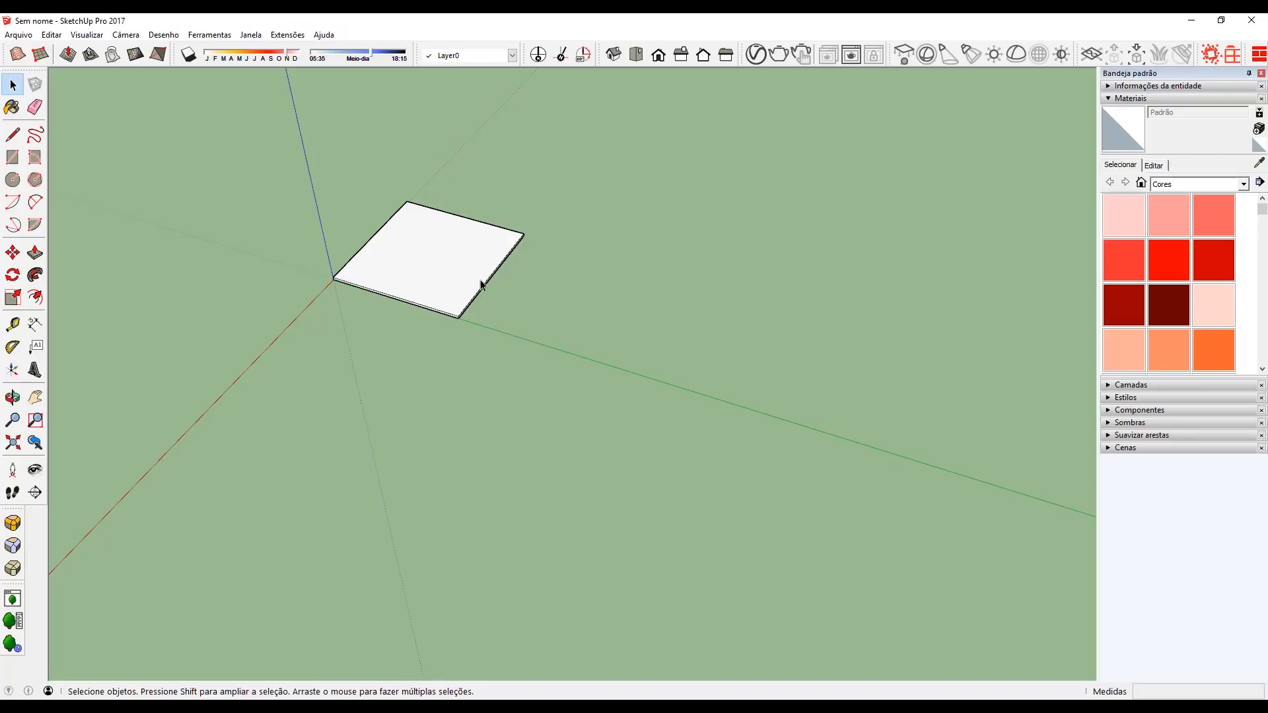
{"action": "left_click", "coordinate": [481, 288]}
{"action": "key", "text": "Delete"}
Step: Draw a rectangle from the origin measuring 0.3 m along the red axis and 0.9 m along the green axis
{"action": "key", "text": "r"}
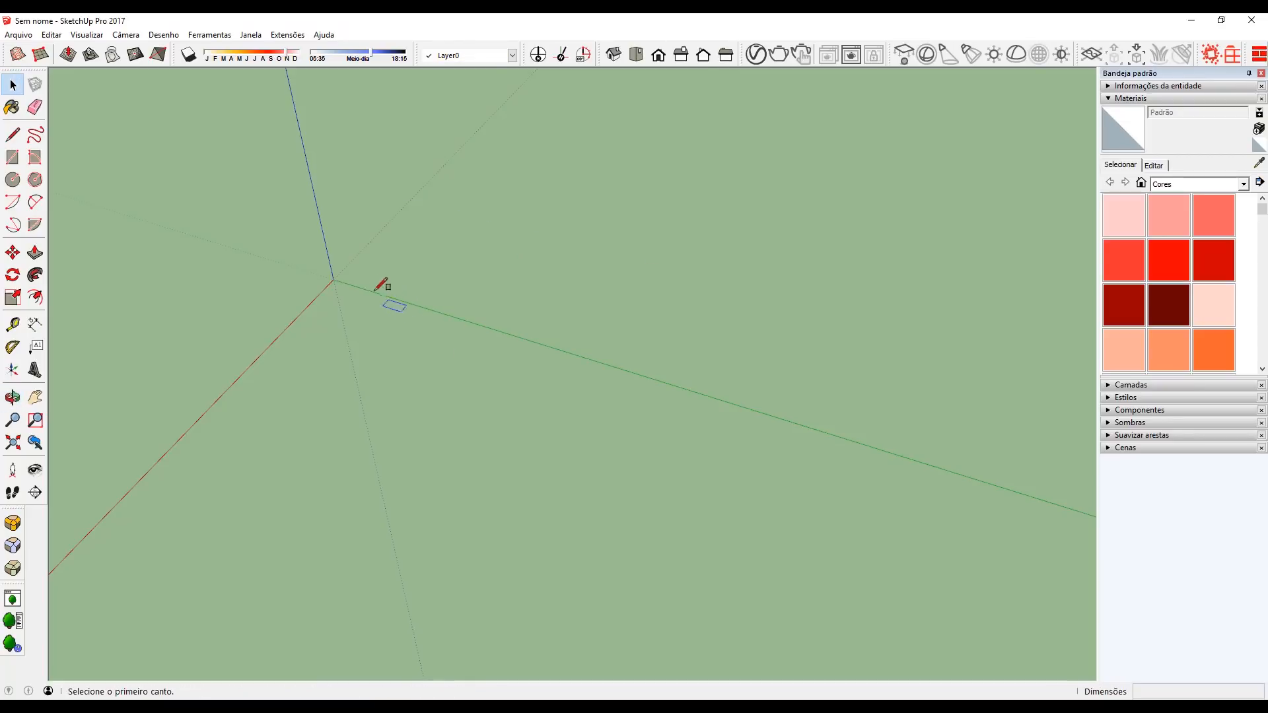
{"action": "left_click", "coordinate": [337, 276]}
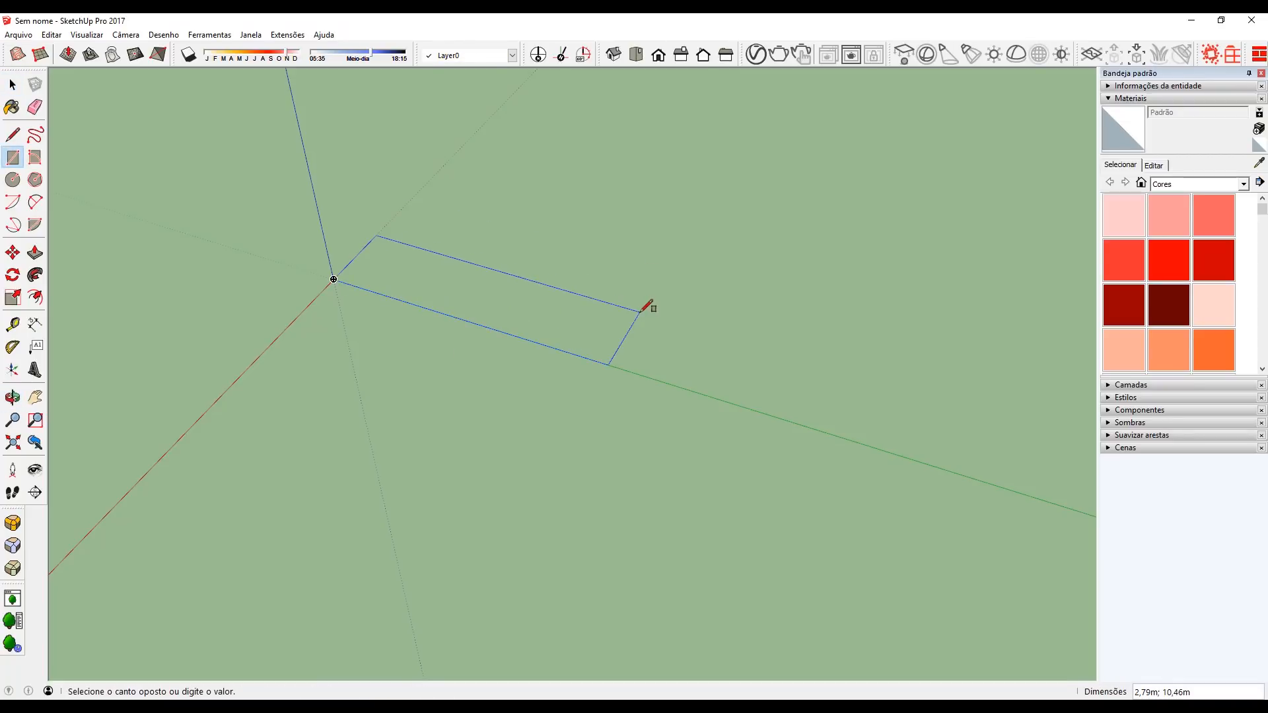
{"action": "type", "text": ",9;3"}
{"action": "key", "text": "Return"}
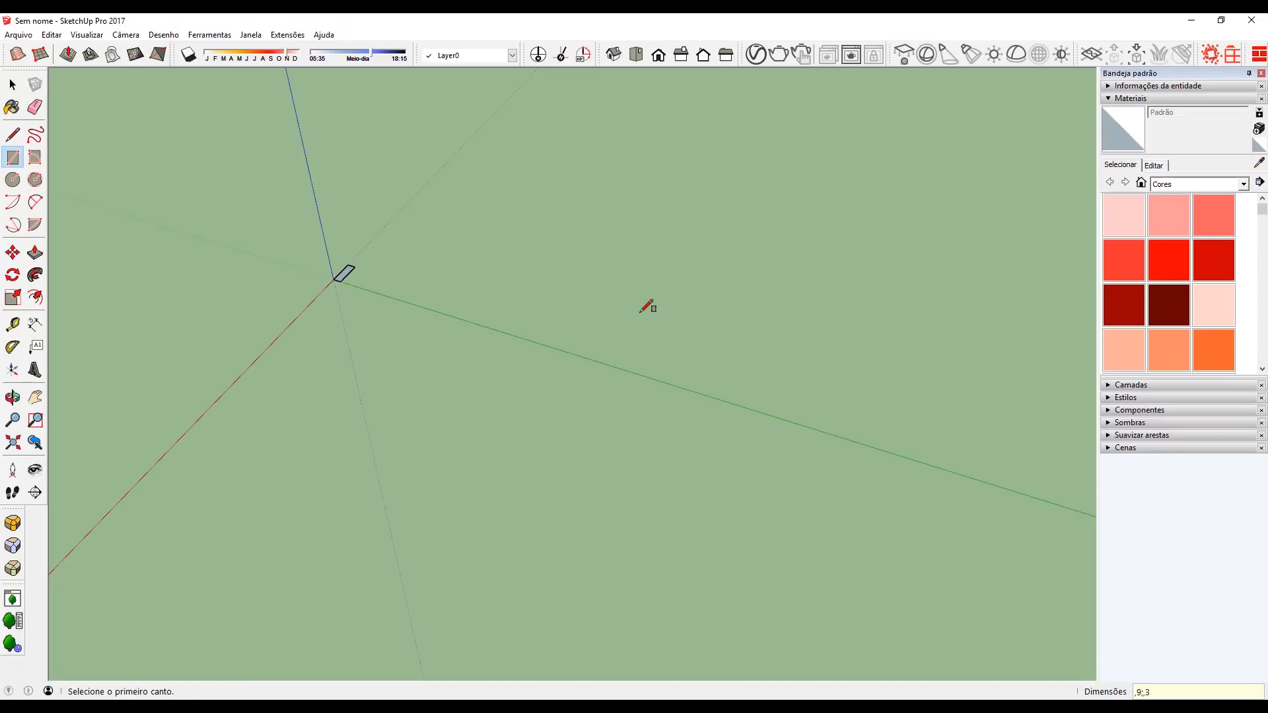
{"action": "type", "text": ",3;"}
{"action": "key", "text": "Return"}
{"action": "key", "text": "space"}
{"action": "key", "text": "shift+z"}
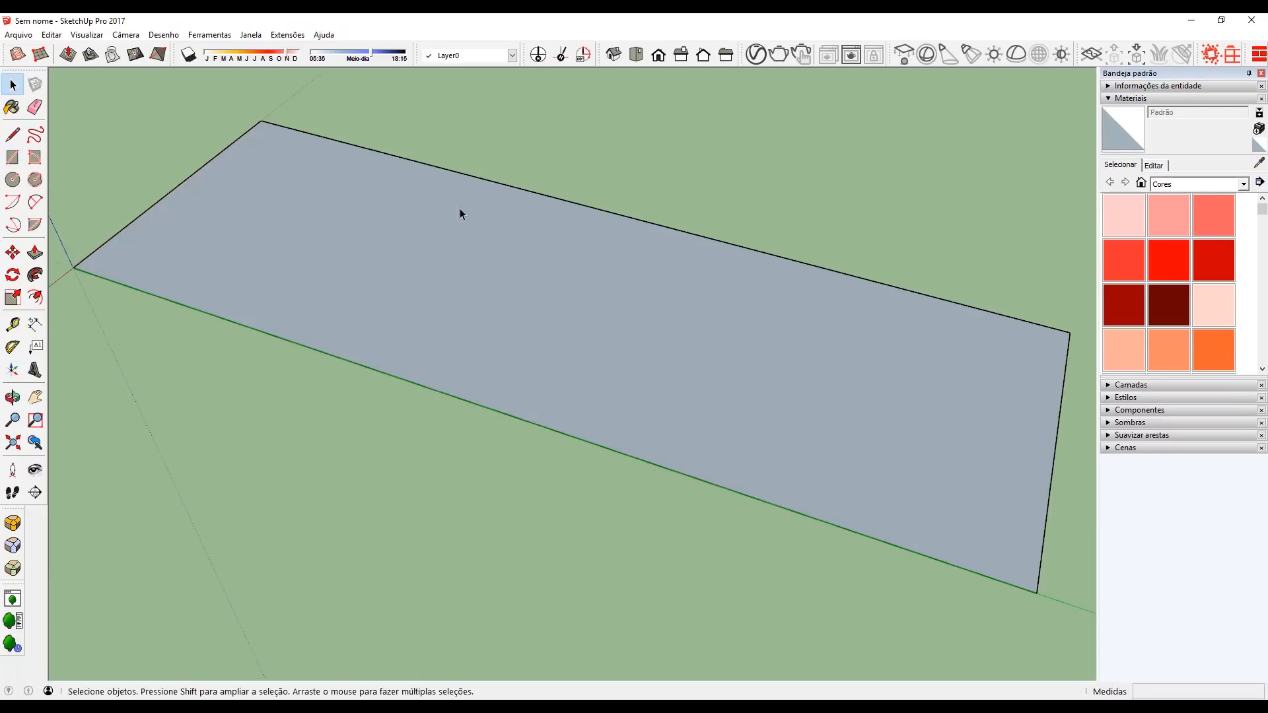
Step: Extrude the rectangle upward 0.17 m with Push/Pull to form a step block
{"action": "key", "text": "p"}
{"action": "left_click", "coordinate": [431, 255]}
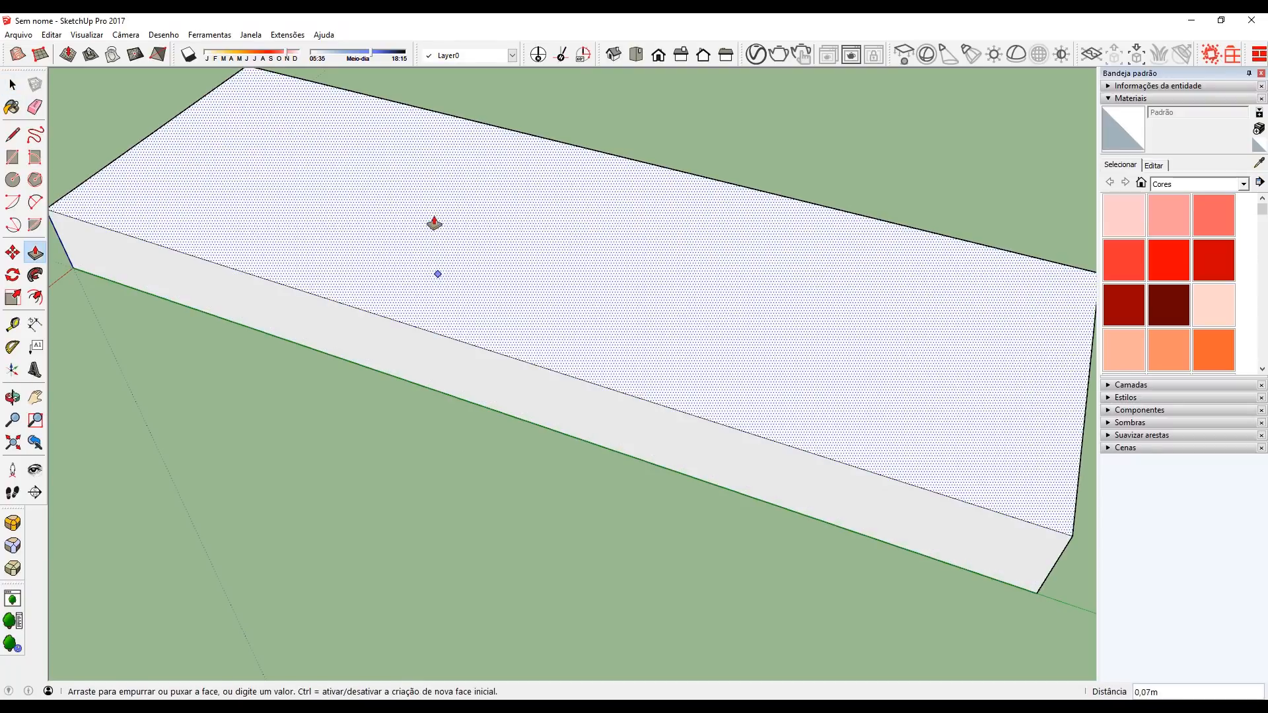
{"action": "type", "text": ",17"}
{"action": "key", "text": "Return"}
{"action": "scroll", "coordinate": [302, 196], "scroll_direction": "down", "scroll_amount": 3}
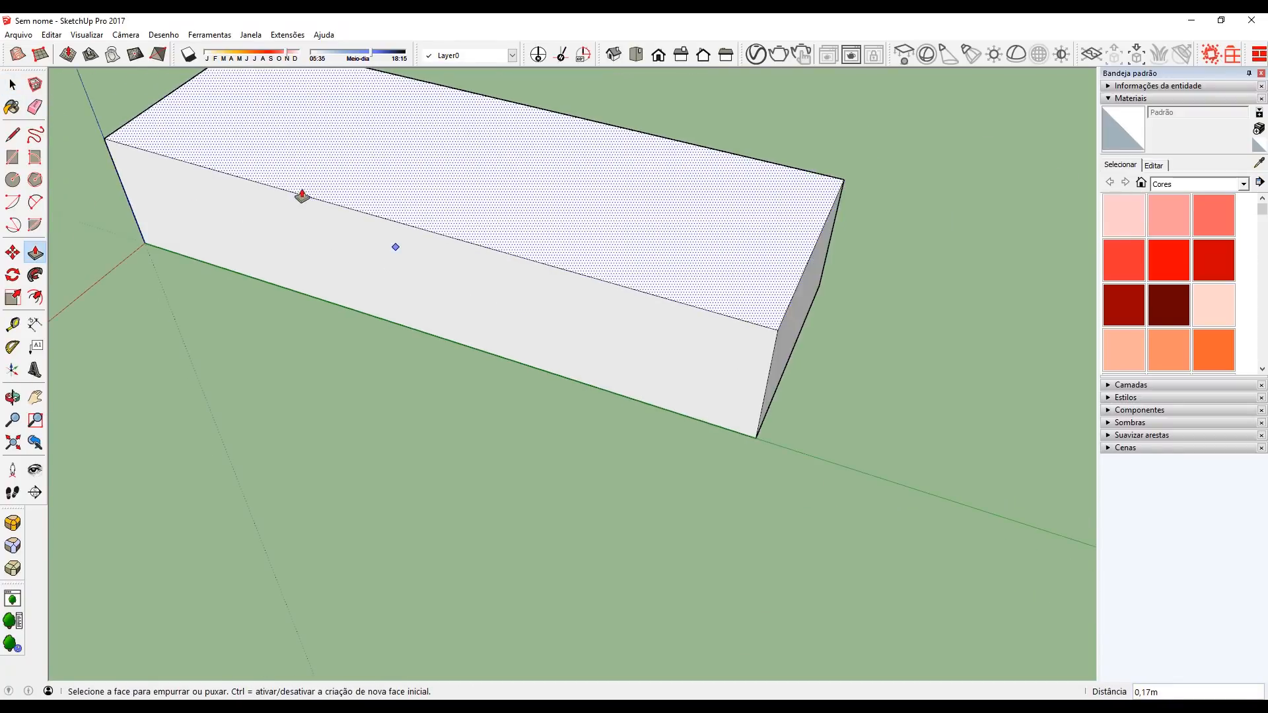
{"action": "scroll", "coordinate": [302, 196], "scroll_direction": "down", "scroll_amount": 4}
Step: Copy the whole step block along the green axis by about 1.14 m
{"action": "key", "text": "space"}
{"action": "triple_click", "coordinate": [332, 213]}
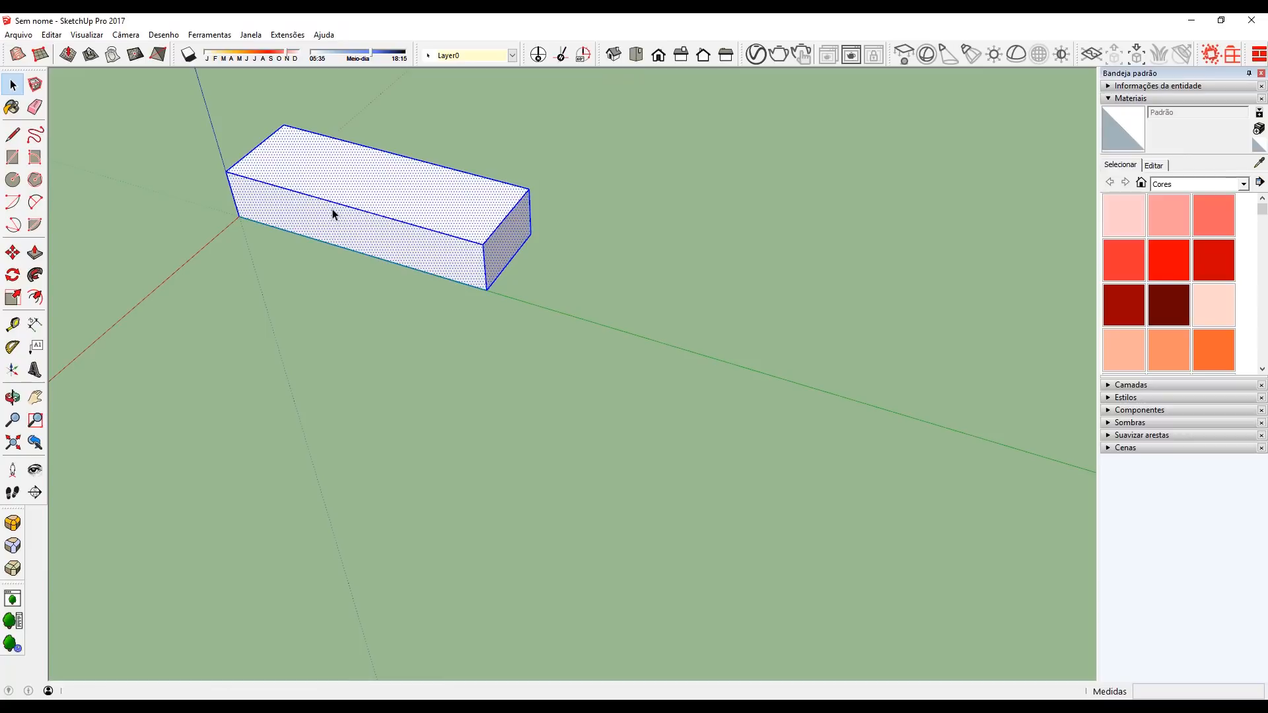
{"action": "key", "text": "m"}
{"action": "key", "text": "ctrl"}
{"action": "left_click", "coordinate": [294, 250]}
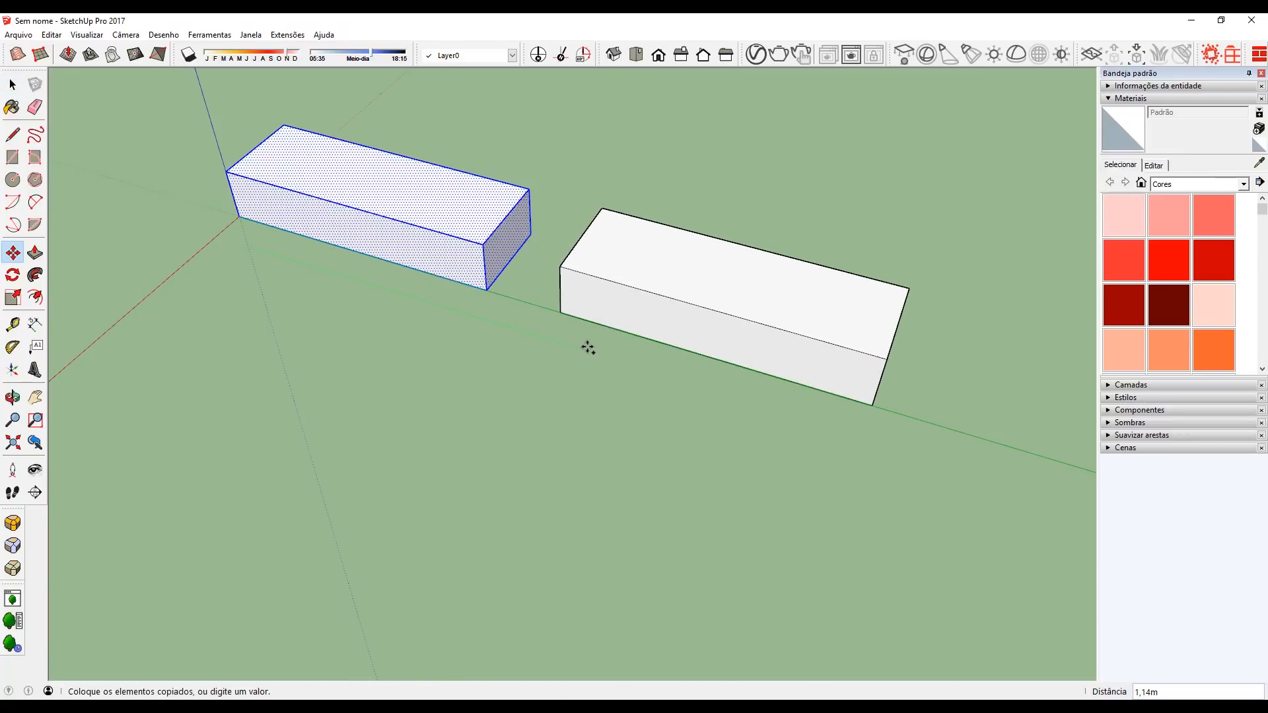
{"action": "left_click", "coordinate": [587, 349]}
{"action": "key", "text": "space"}
Step: Make a group from all faces and edges of the step block at the origin
{"action": "middle_click_drag", "start_coordinate": [559, 283], "coordinate": [541, 259]}
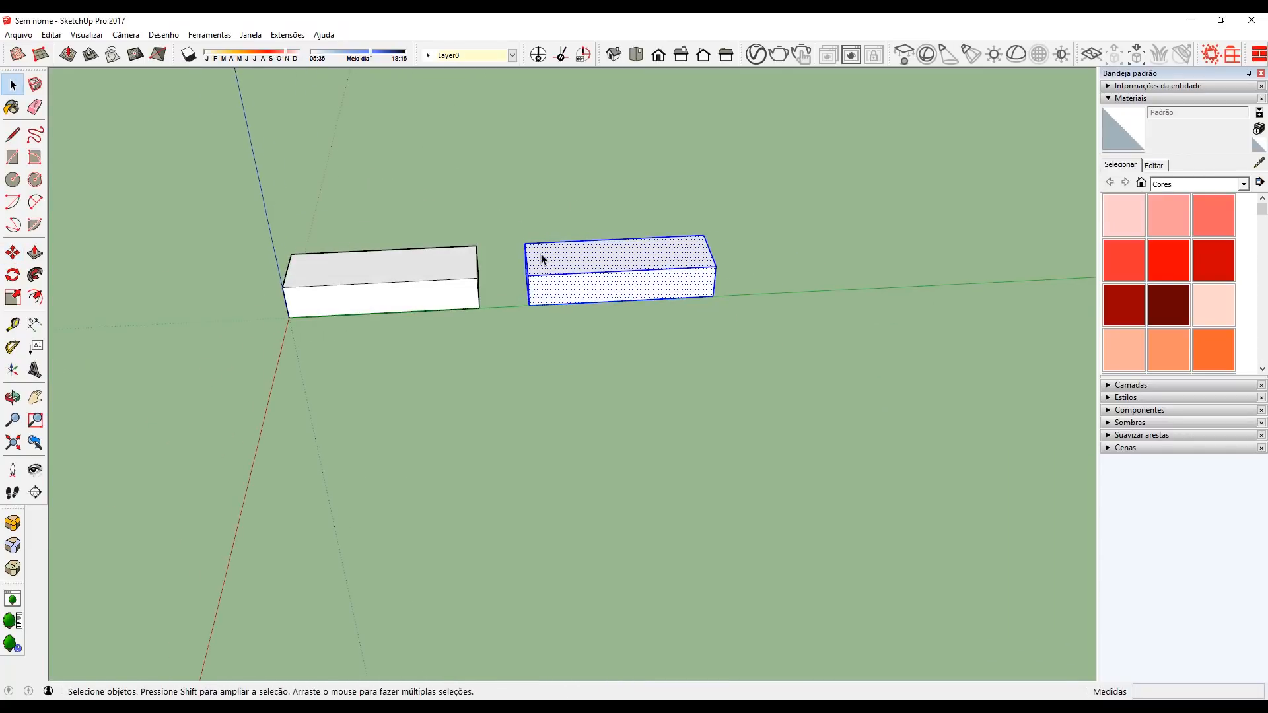
{"action": "scroll", "coordinate": [360, 278], "scroll_direction": "up", "scroll_amount": 2}
{"action": "triple_click", "coordinate": [297, 268]}
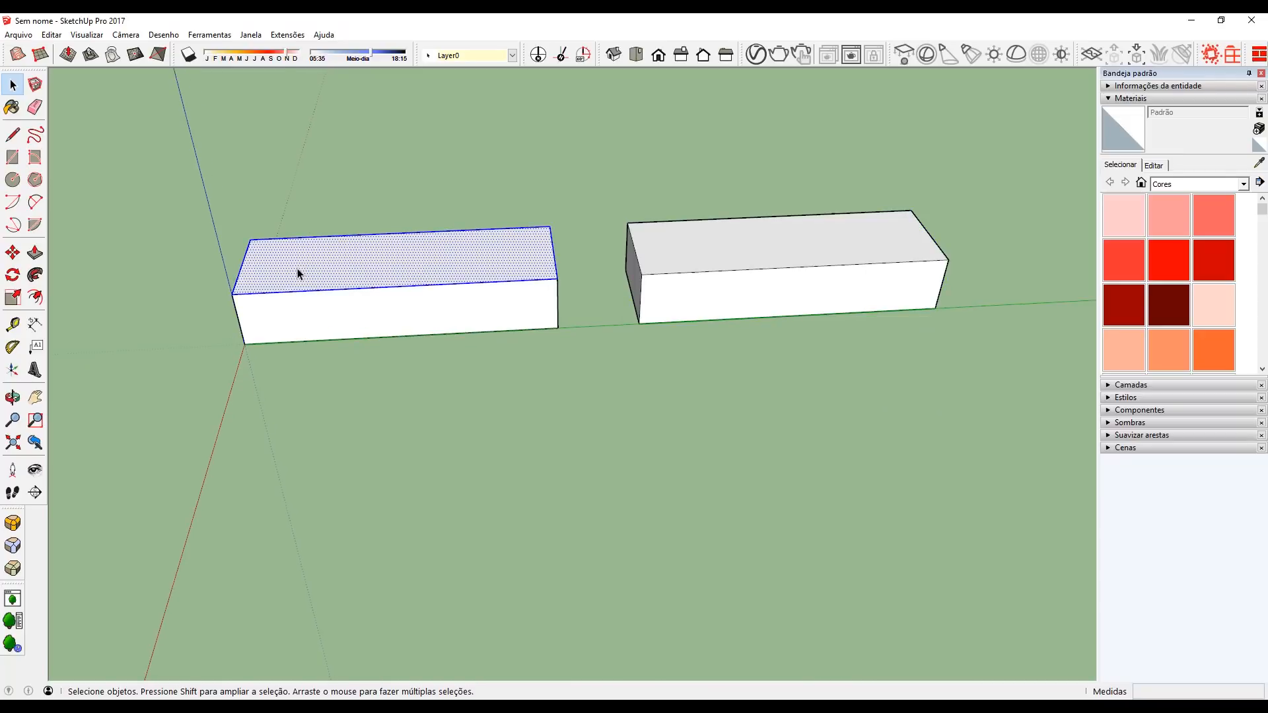
{"action": "right_click", "coordinate": [297, 268]}
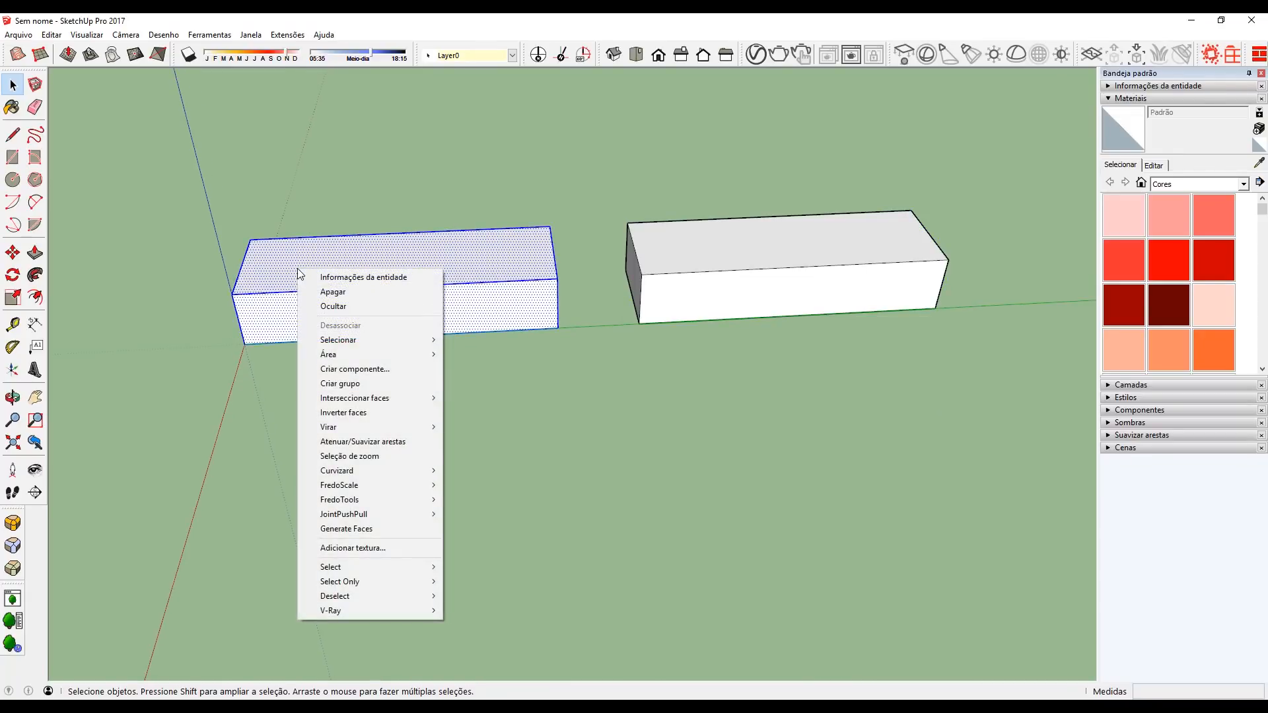
{"action": "left_click", "coordinate": [340, 383]}
Step: Create a component named DEGRAU from the second block, replacing the selection by the component
{"action": "middle_click_drag", "start_coordinate": [660, 335], "coordinate": [727, 328]}
{"action": "left_click", "coordinate": [764, 339]}
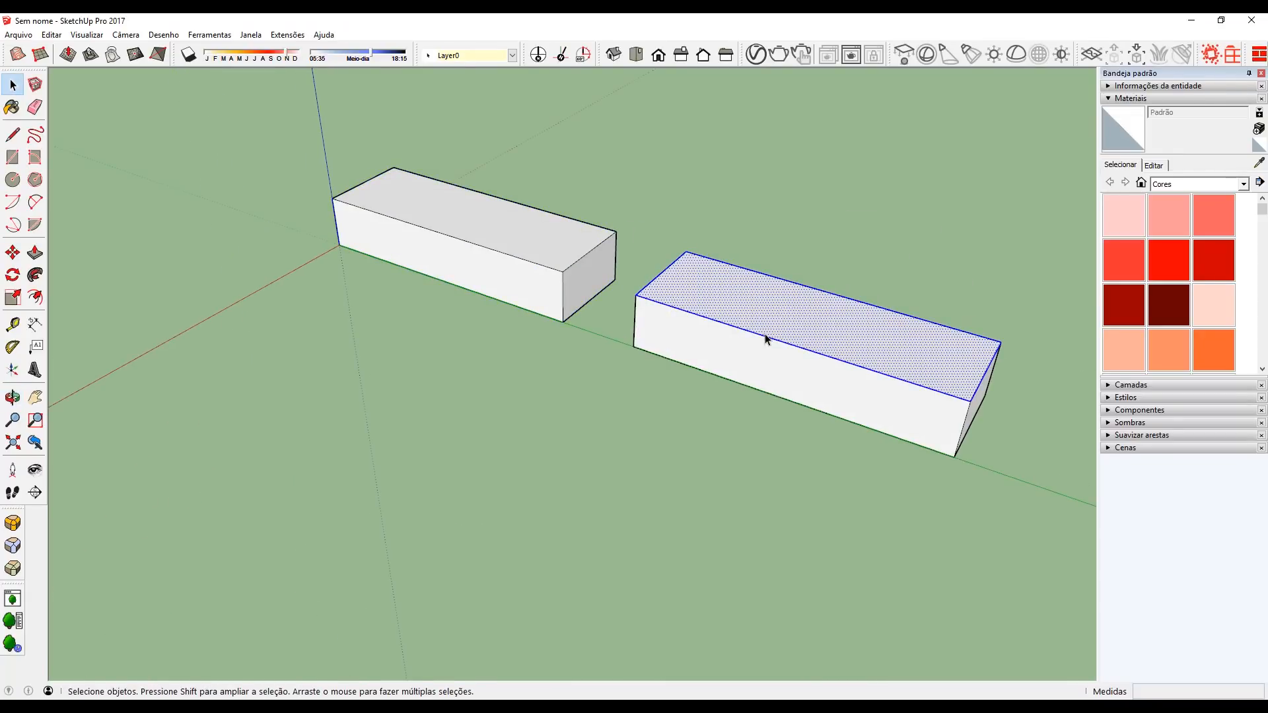
{"action": "triple_click", "coordinate": [765, 338]}
{"action": "right_click", "coordinate": [764, 338]}
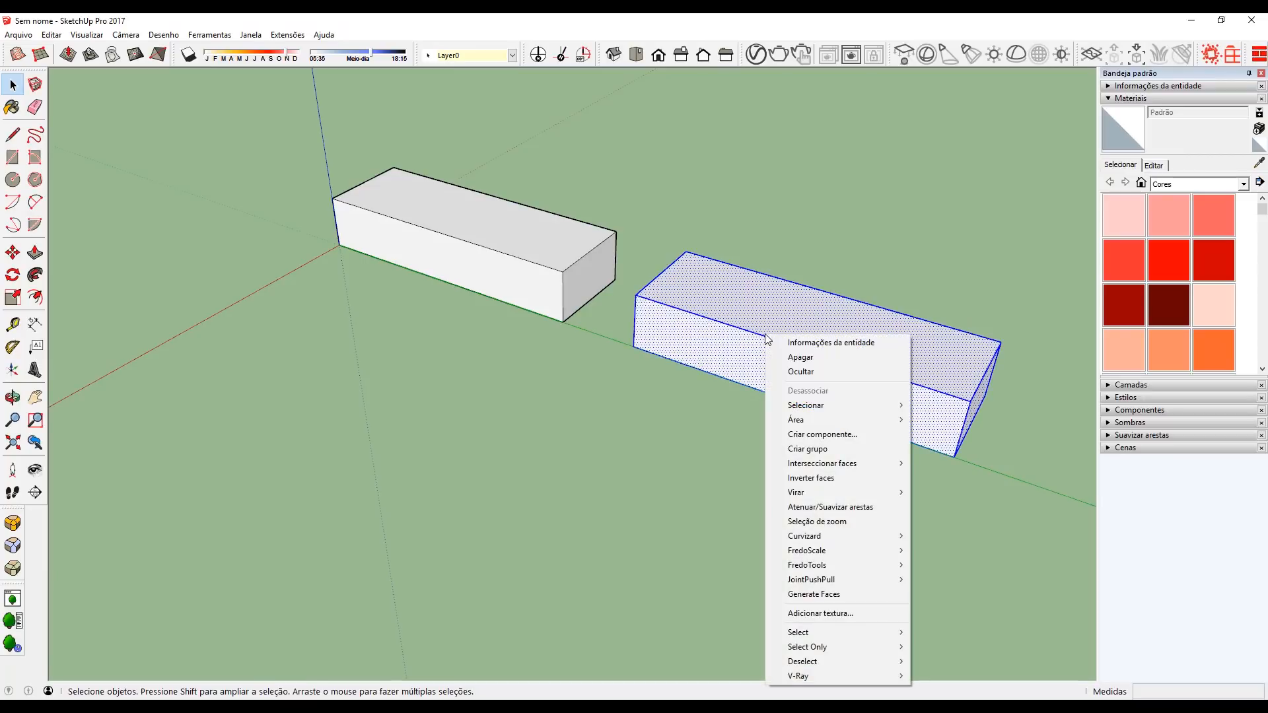
{"action": "left_click", "coordinate": [799, 437]}
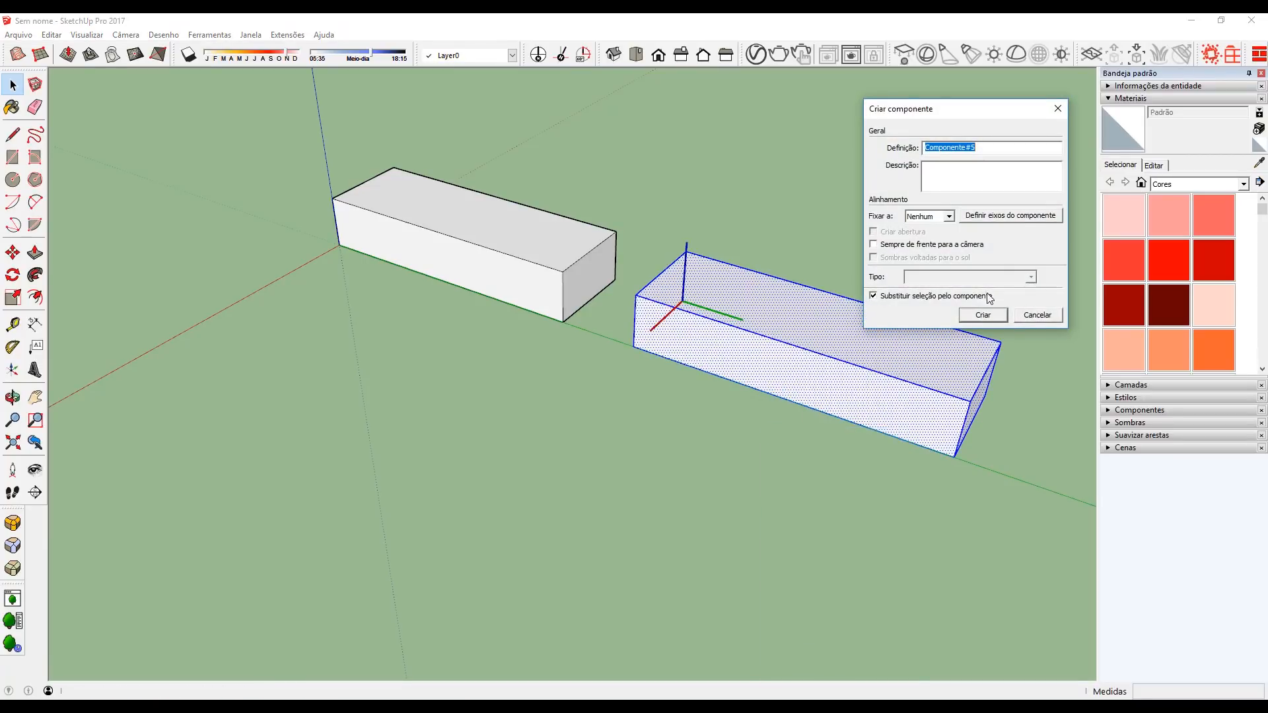
{"action": "type", "text": "DEGRAU"}
{"action": "key", "text": "Return"}
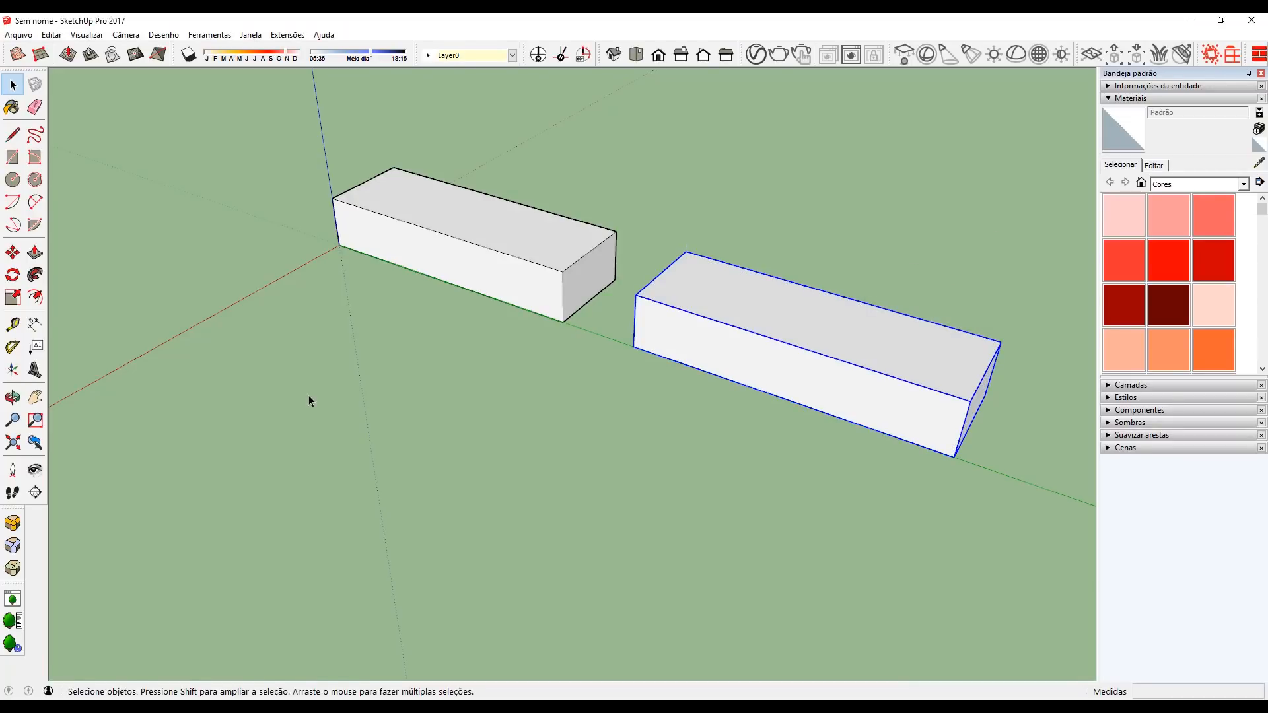
Step: Copy the grouped block from its bottom corner at the origin to the opposite top corner of its end face
{"action": "middle_click_drag", "start_coordinate": [440, 372], "coordinate": [555, 363]}
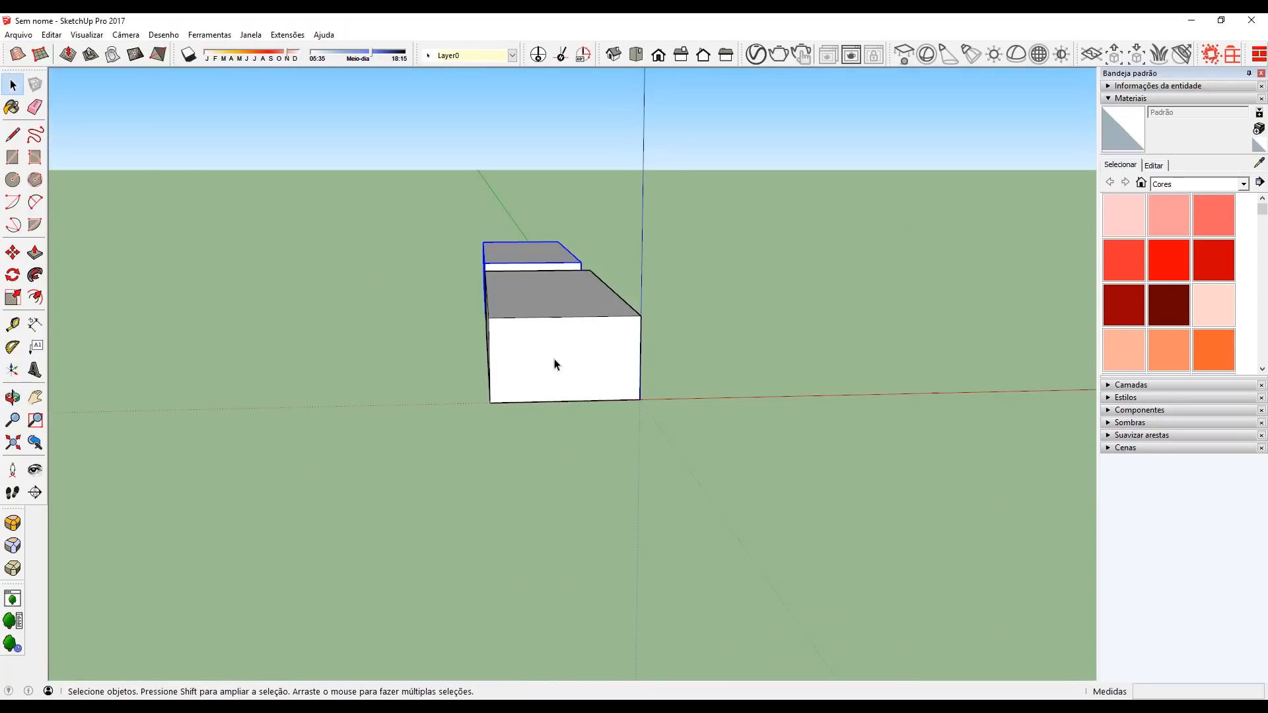
{"action": "middle_click_drag", "start_coordinate": [647, 350], "coordinate": [603, 320]}
{"action": "scroll", "coordinate": [472, 345], "scroll_direction": "up", "scroll_amount": 4}
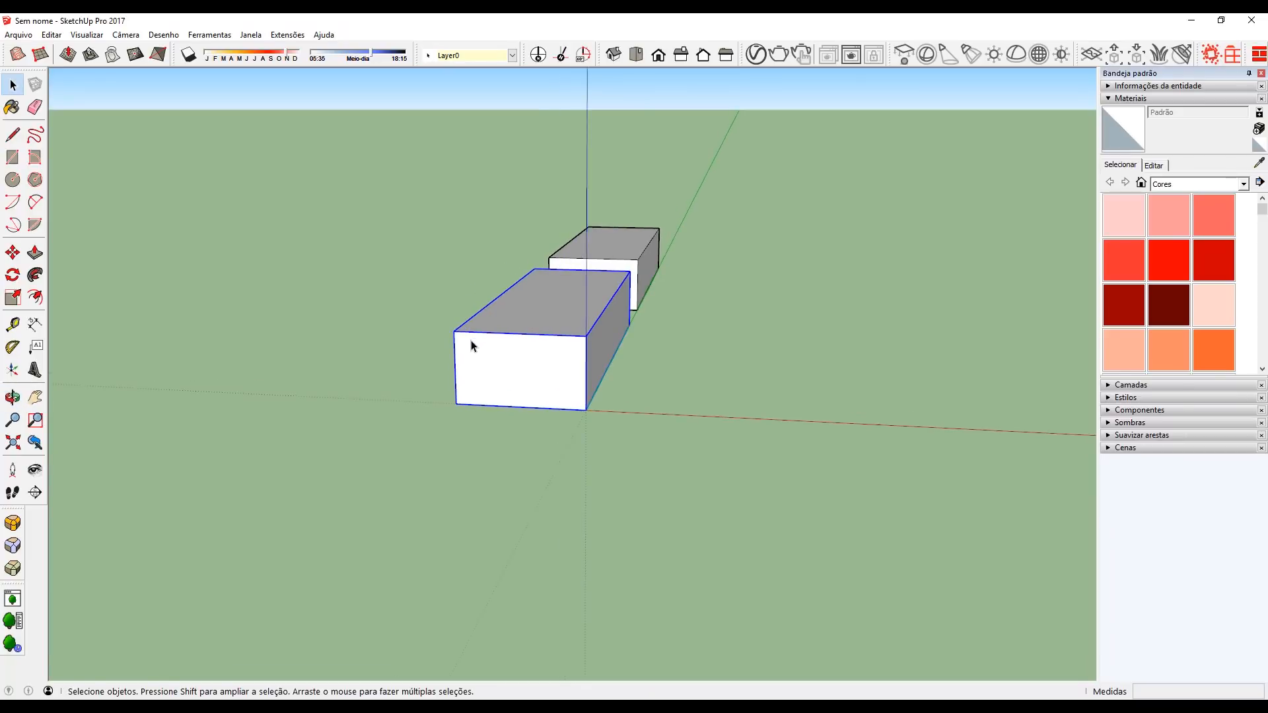
{"action": "key", "text": "m"}
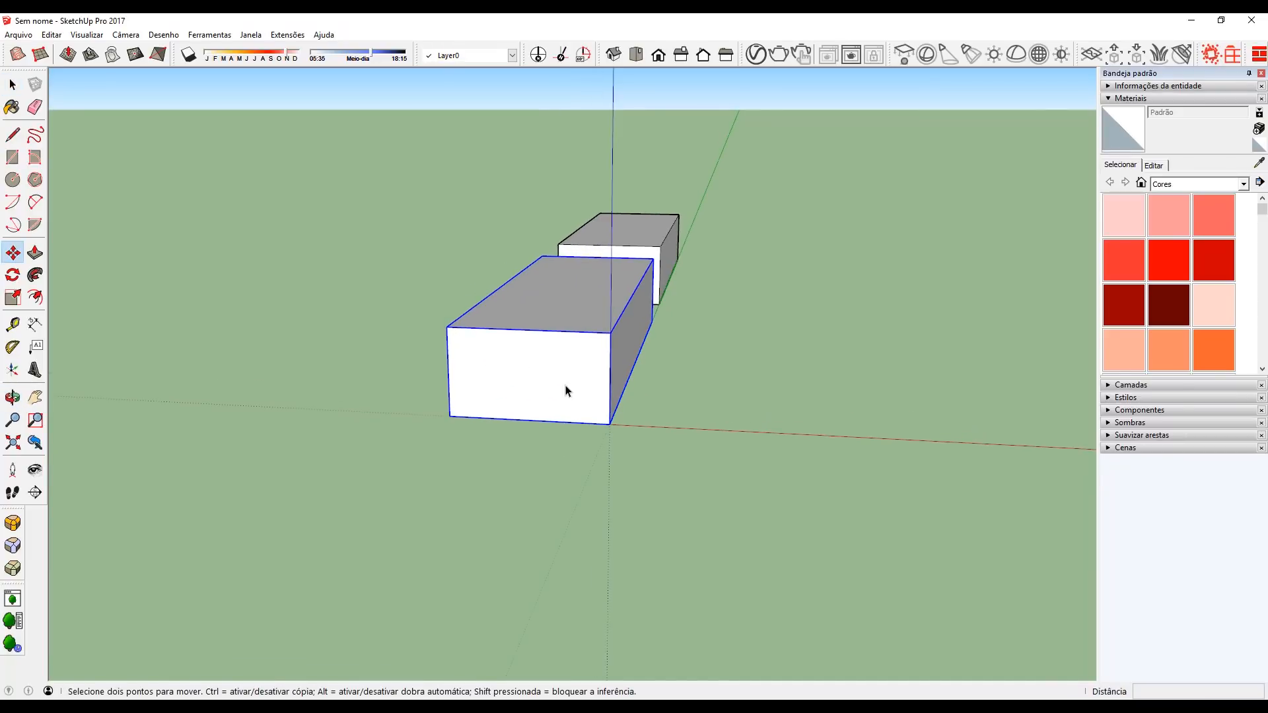
{"action": "scroll", "coordinate": [609, 425], "scroll_direction": "up", "scroll_amount": 4}
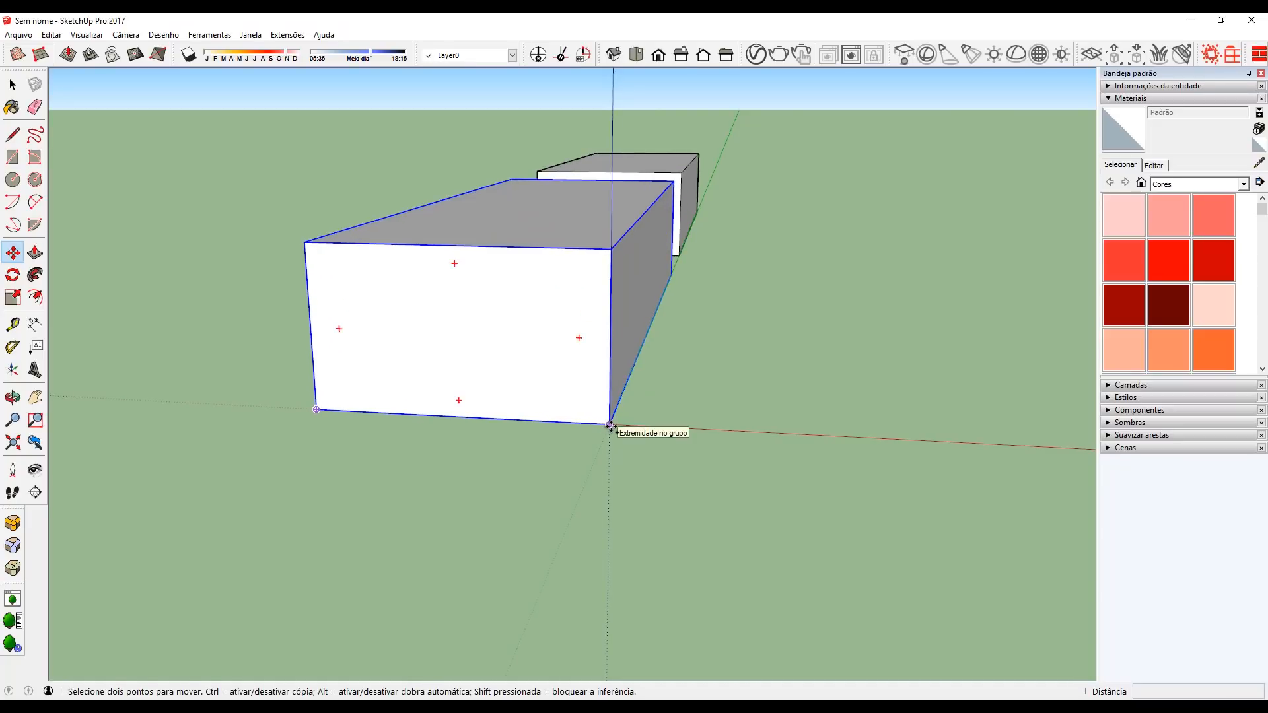
{"action": "left_click", "coordinate": [609, 425]}
{"action": "key", "text": "ctrl"}
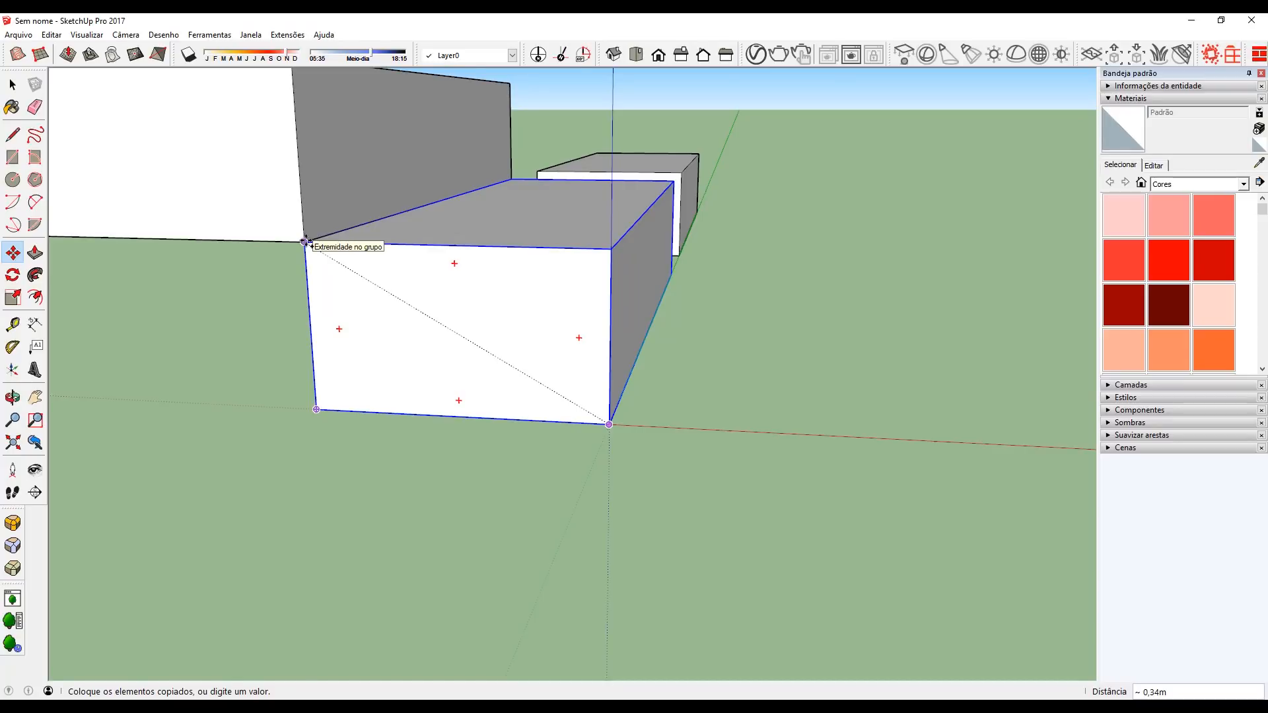
{"action": "left_click", "coordinate": [305, 241]}
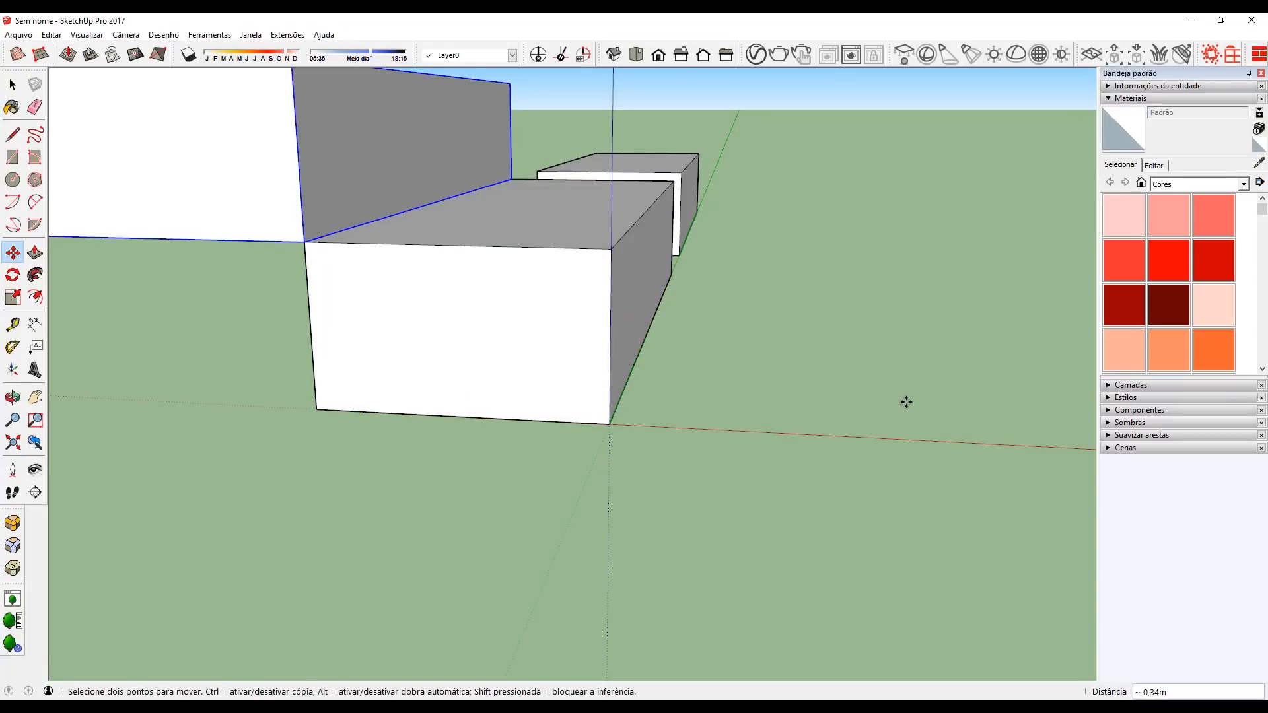
Step: Repeat the diagonal copy of the grouped block 15 times to form a staircase
{"action": "type", "text": "X"}
{"action": "type", "text": "10"}
{"action": "key", "text": "Return"}
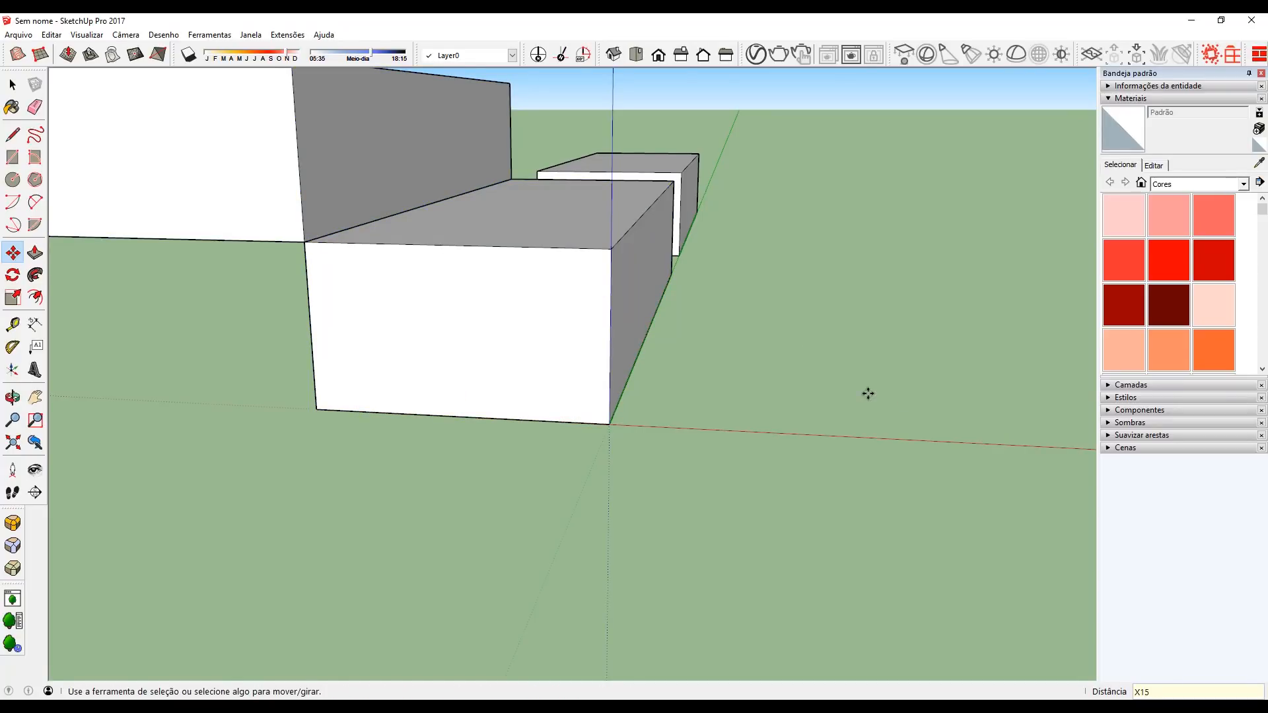
{"action": "scroll", "coordinate": [875, 398], "scroll_direction": "down", "scroll_amount": 5}
{"action": "scroll", "coordinate": [876, 400], "scroll_direction": "down", "scroll_amount": 3}
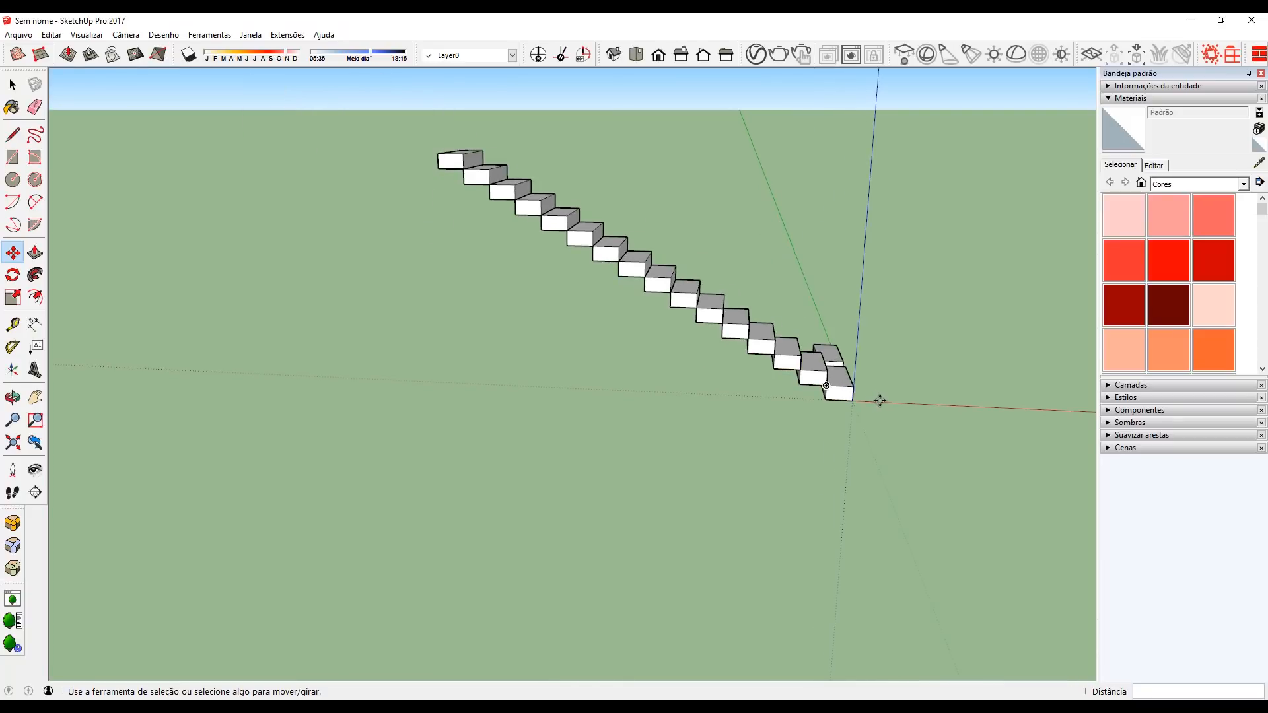
{"action": "middle_click_drag", "start_coordinate": [876, 399], "coordinate": [591, 386]}
{"action": "key", "text": "space"}
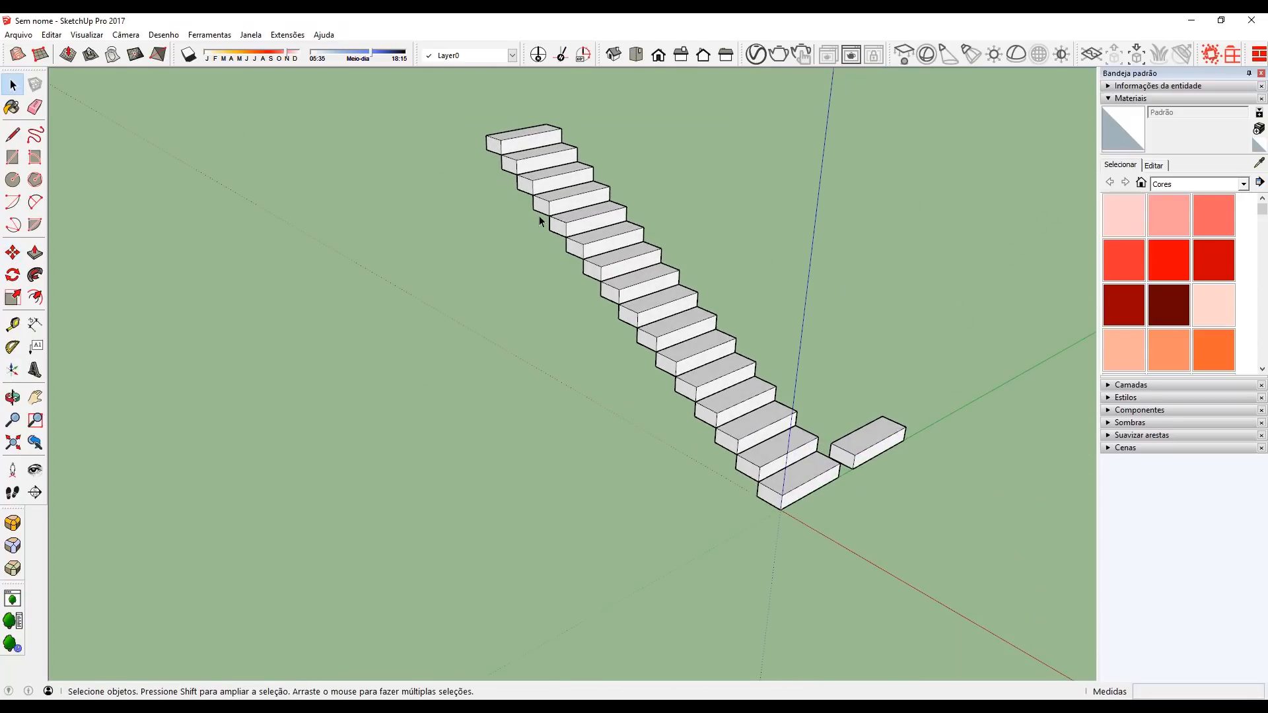
Step: Undo and redo the staircase copies, and undo them again together with the first diagonal copy
{"action": "key", "text": "ctrl+z"}
{"action": "key", "text": "ctrl+y"}
{"action": "middle_click_drag", "start_coordinate": [555, 284], "coordinate": [679, 325]}
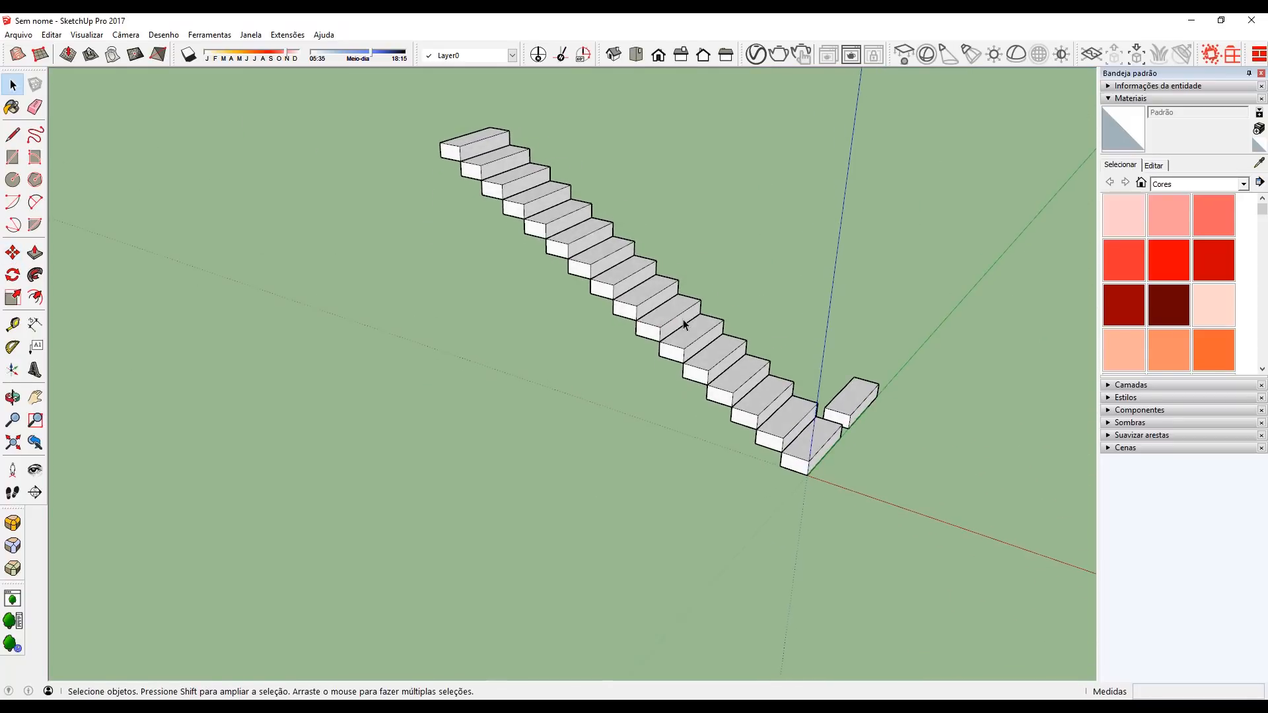
{"action": "key", "text": "ctrl+z"}
Step: Copy the grouped block again from its bottom corner at the origin to the opposite top corner, placing a second stair step
{"action": "middle_click_drag", "start_coordinate": [703, 383], "coordinate": [764, 330]}
{"action": "key", "text": "m"}
{"action": "scroll", "coordinate": [818, 453], "scroll_direction": "up", "scroll_amount": 4}
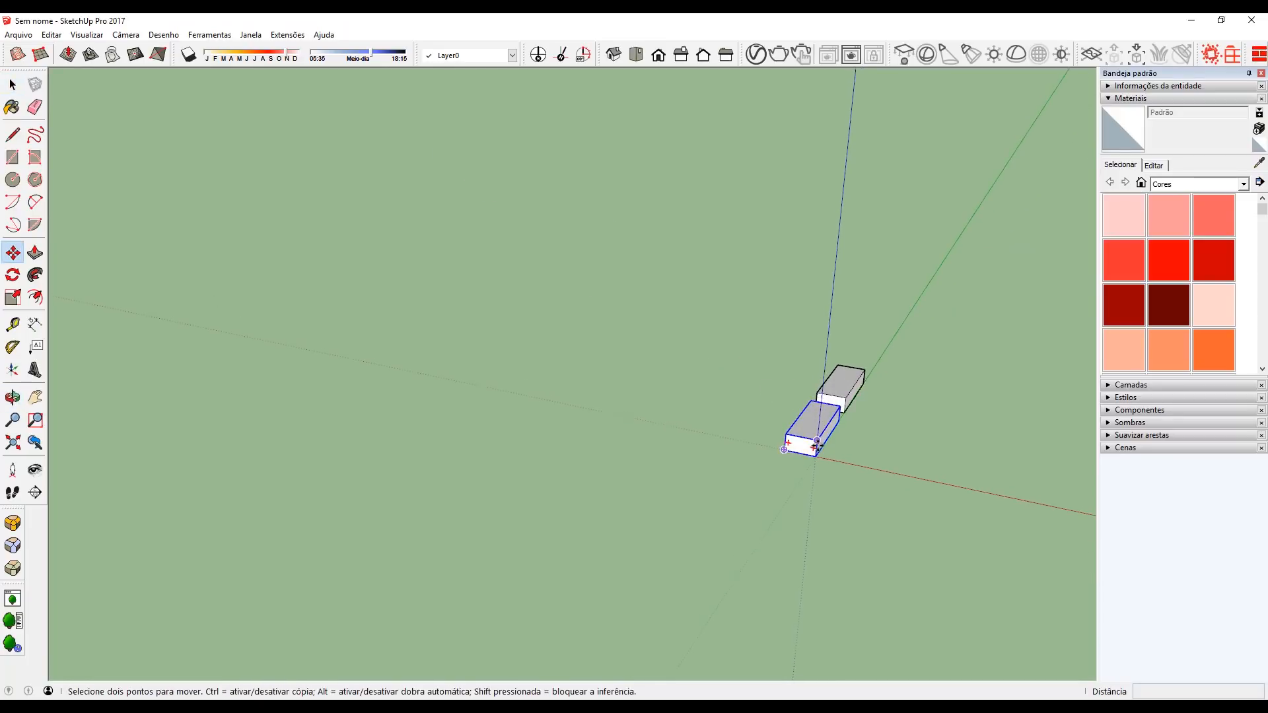
{"action": "left_click", "coordinate": [816, 458]}
{"action": "key", "text": "ctrl"}
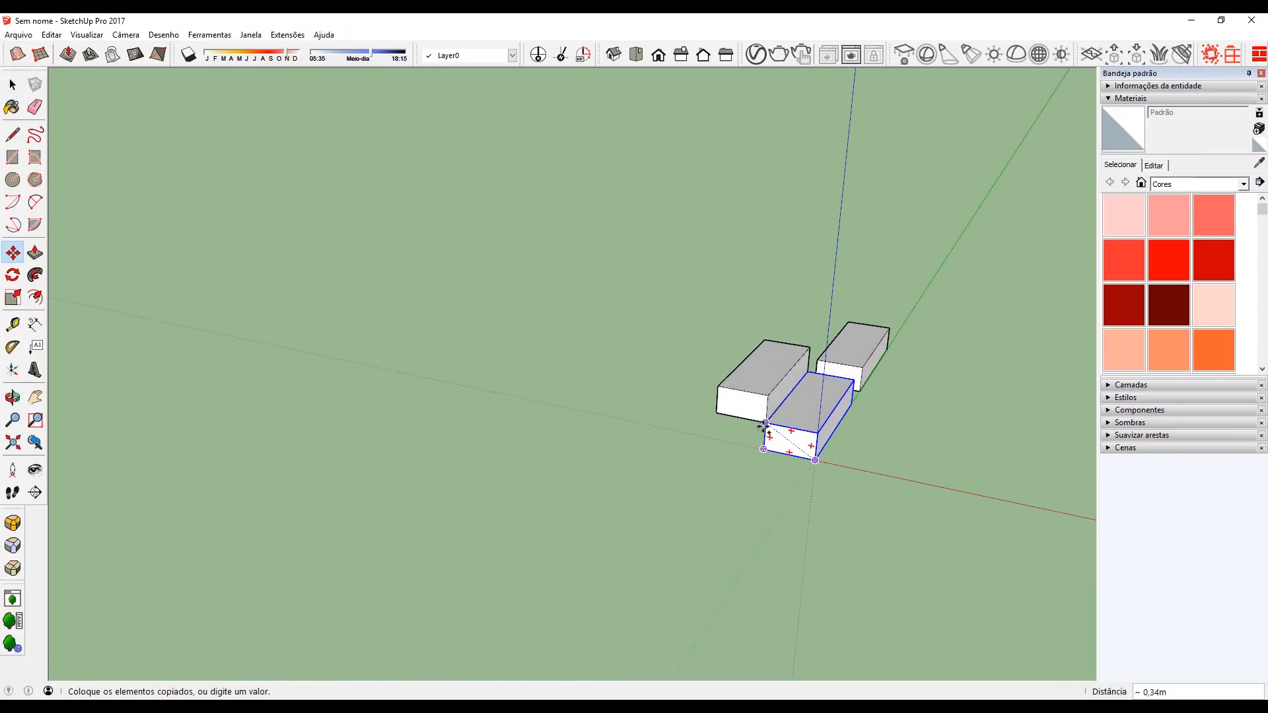
{"action": "left_click", "coordinate": [766, 422]}
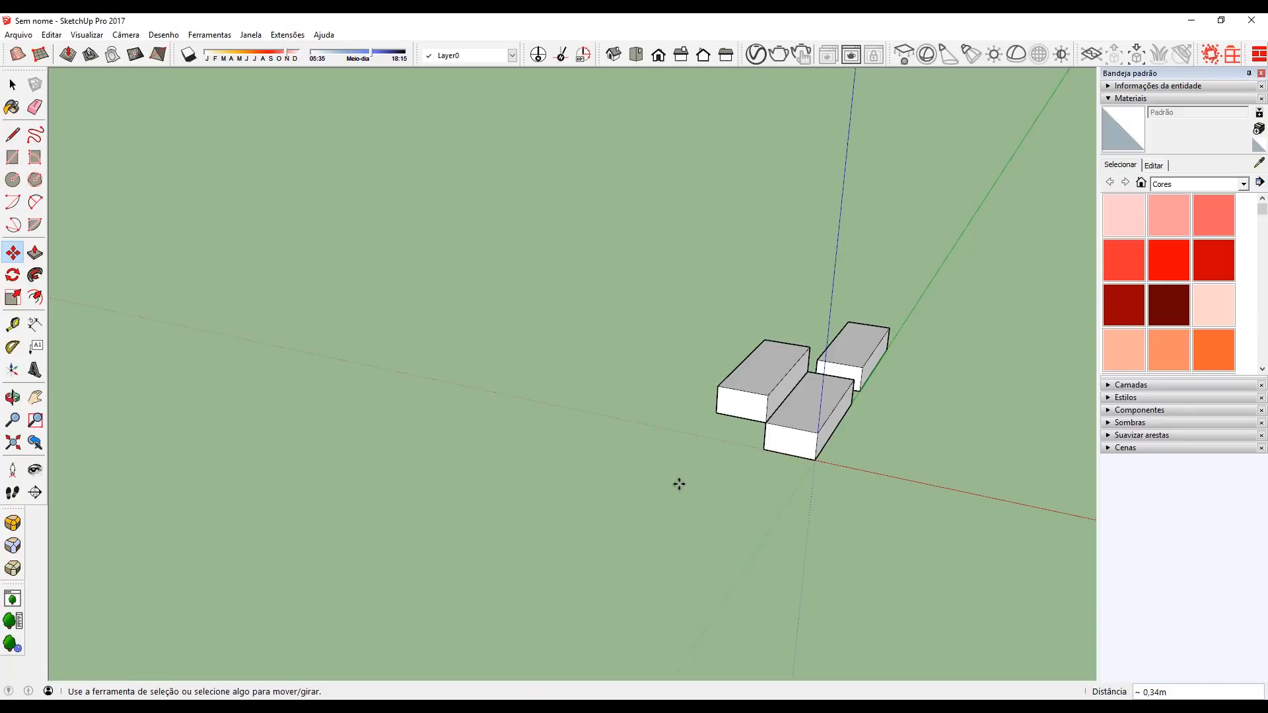
Step: Repeat the grouped block's diagonal copy 15 times to form the first staircase
{"action": "type", "text": "x15"}
{"action": "key", "text": "Return"}
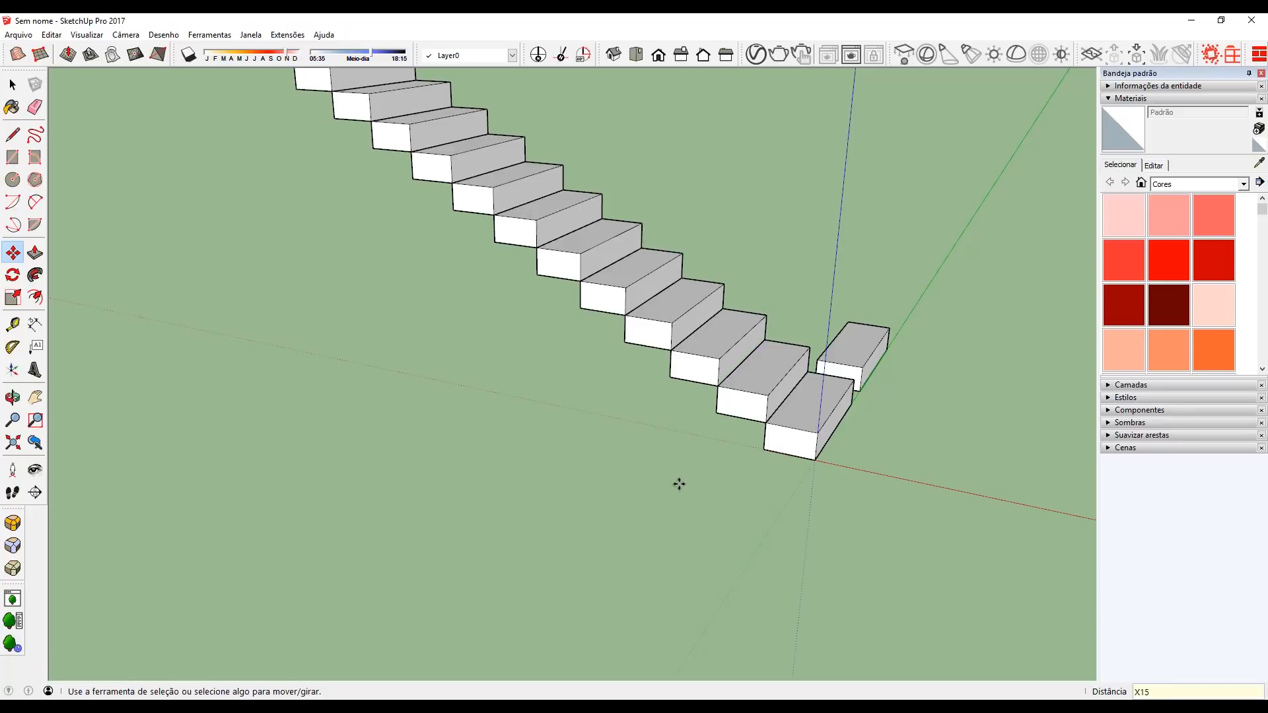
{"action": "key", "text": "space"}
Step: Copy the DEGRAU component block from its bottom corner to the opposite top corner of its end face and repeat the copy 15 times
{"action": "scroll", "coordinate": [465, 455], "scroll_direction": "down", "scroll_amount": 3}
{"action": "middle_click_drag", "start_coordinate": [788, 414], "coordinate": [523, 467]}
{"action": "scroll", "coordinate": [500, 468], "scroll_direction": "up", "scroll_amount": 2}
{"action": "left_click", "coordinate": [501, 467]}
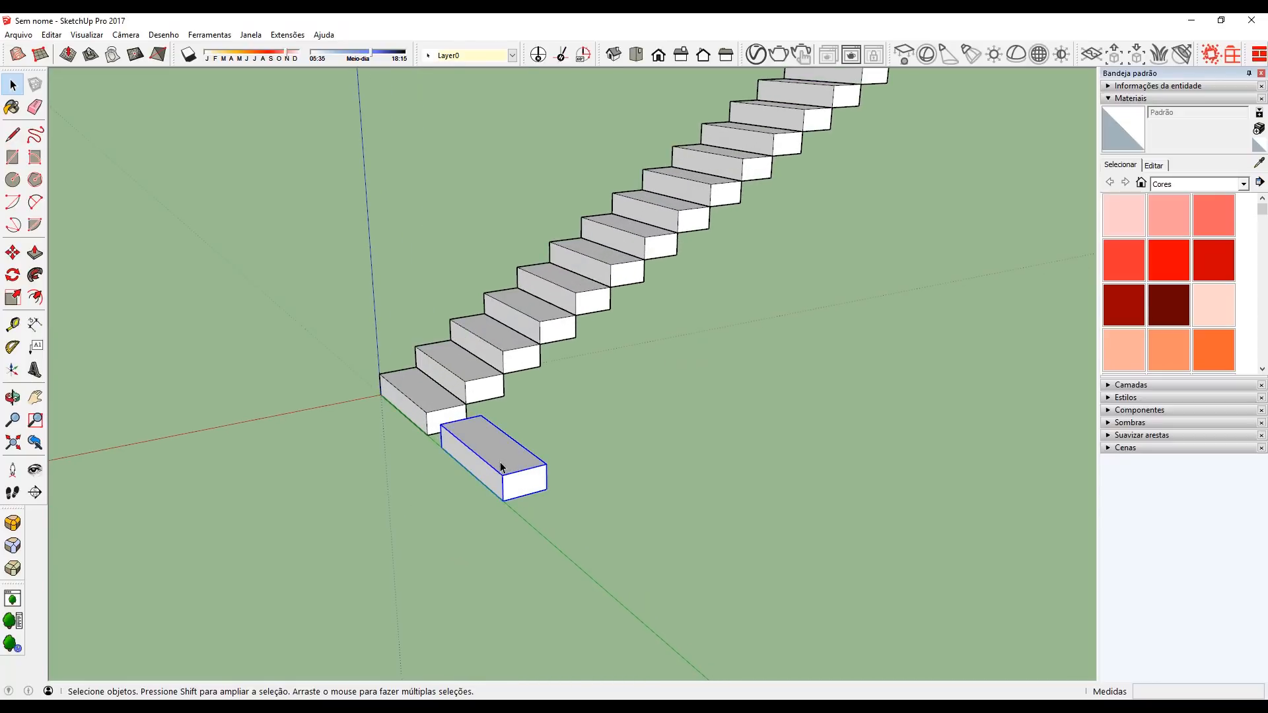
{"action": "key", "text": "m"}
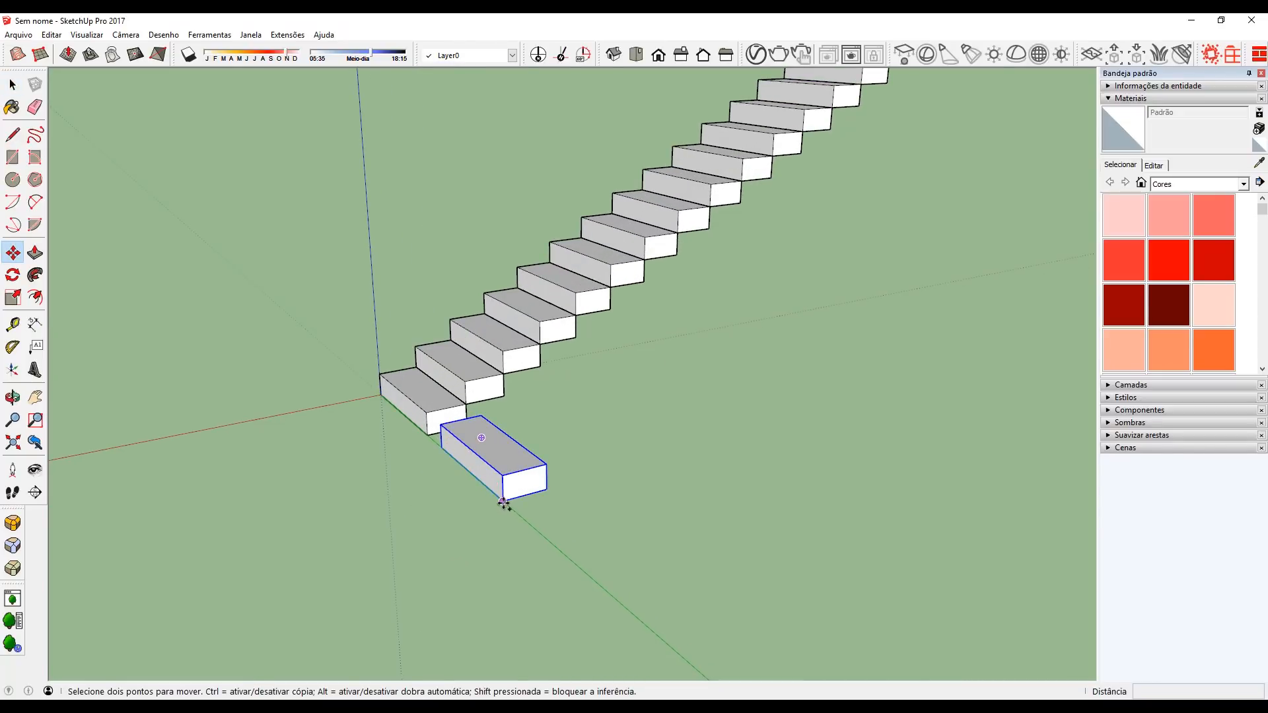
{"action": "left_click", "coordinate": [503, 502]}
{"action": "key", "text": "ctrl"}
{"action": "left_click", "coordinate": [545, 465]}
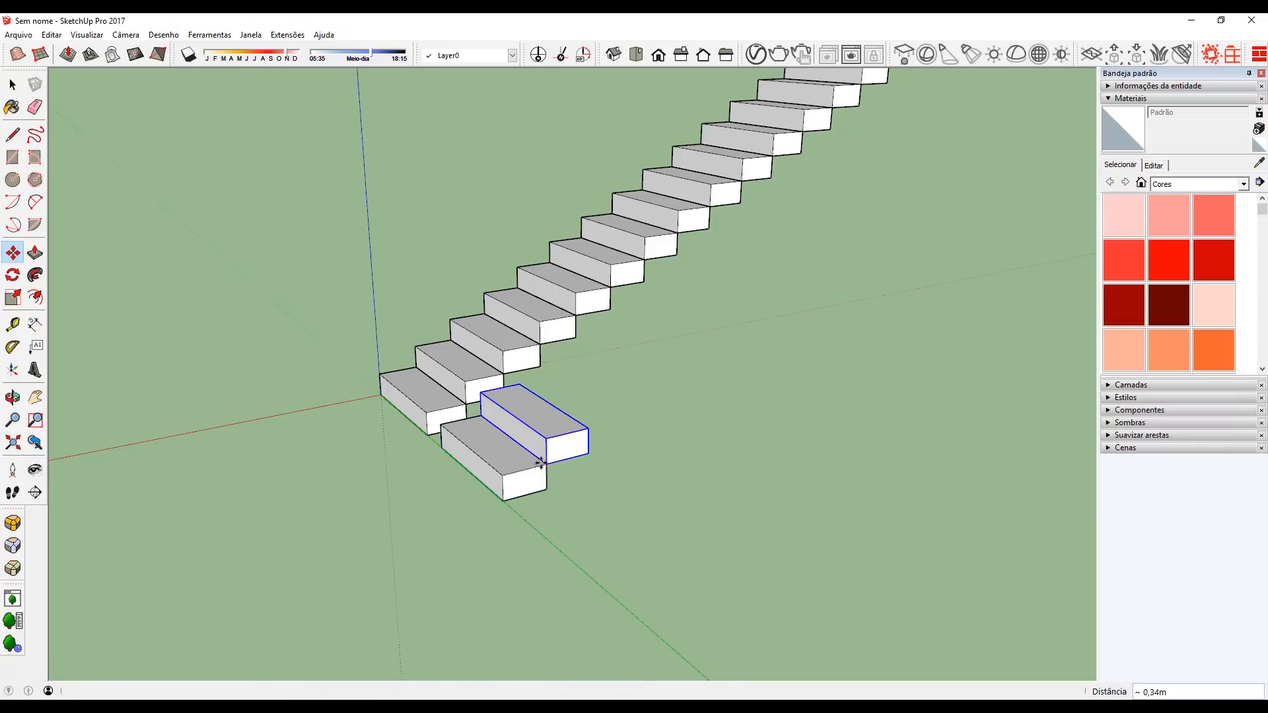
{"action": "type", "text": "x15"}
{"action": "key", "text": "Return"}
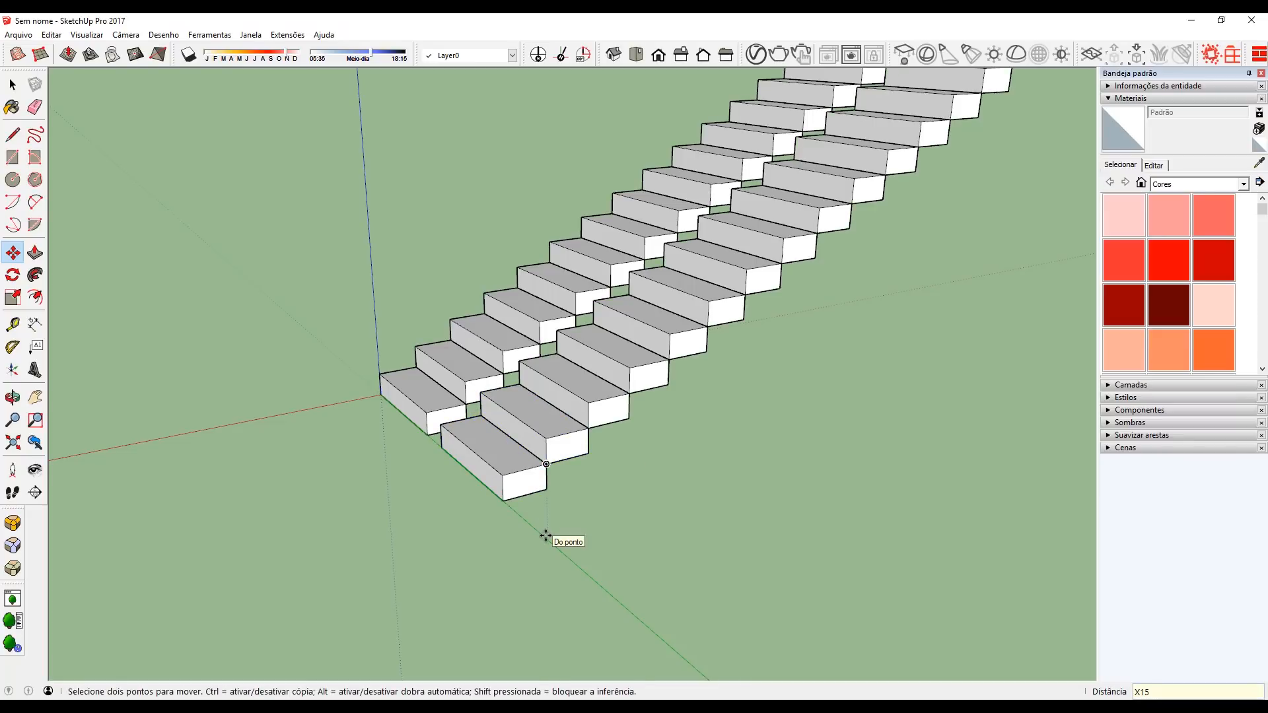
Step: Examine the two staircases from several sides, selecting individual component and group steps
{"action": "key", "text": "o"}
{"action": "left_click_drag", "start_coordinate": [544, 533], "coordinate": [592, 498]}
{"action": "key", "text": "space"}
{"action": "left_click", "coordinate": [624, 456]}
{"action": "left_click", "coordinate": [704, 442]}
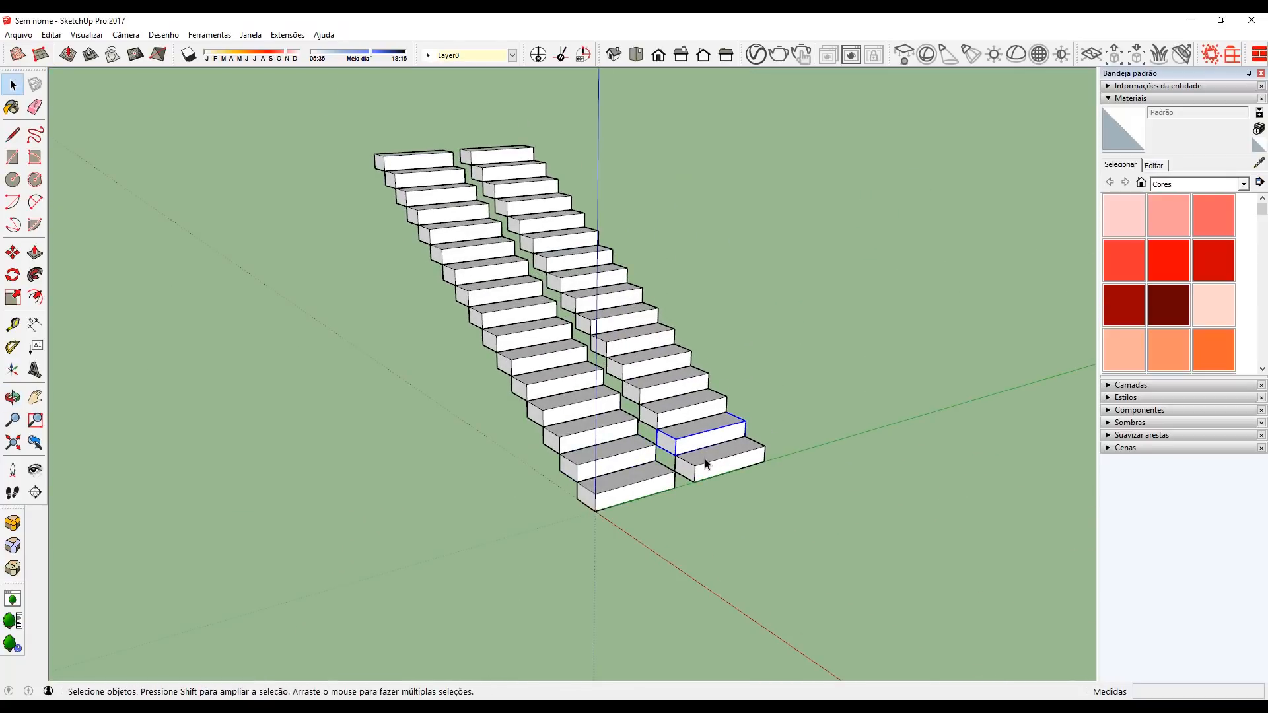
{"action": "left_click", "coordinate": [708, 466]}
{"action": "left_click", "coordinate": [619, 462]}
{"action": "left_click", "coordinate": [593, 439]}
{"action": "middle_click_drag", "start_coordinate": [513, 452], "coordinate": [713, 465]}
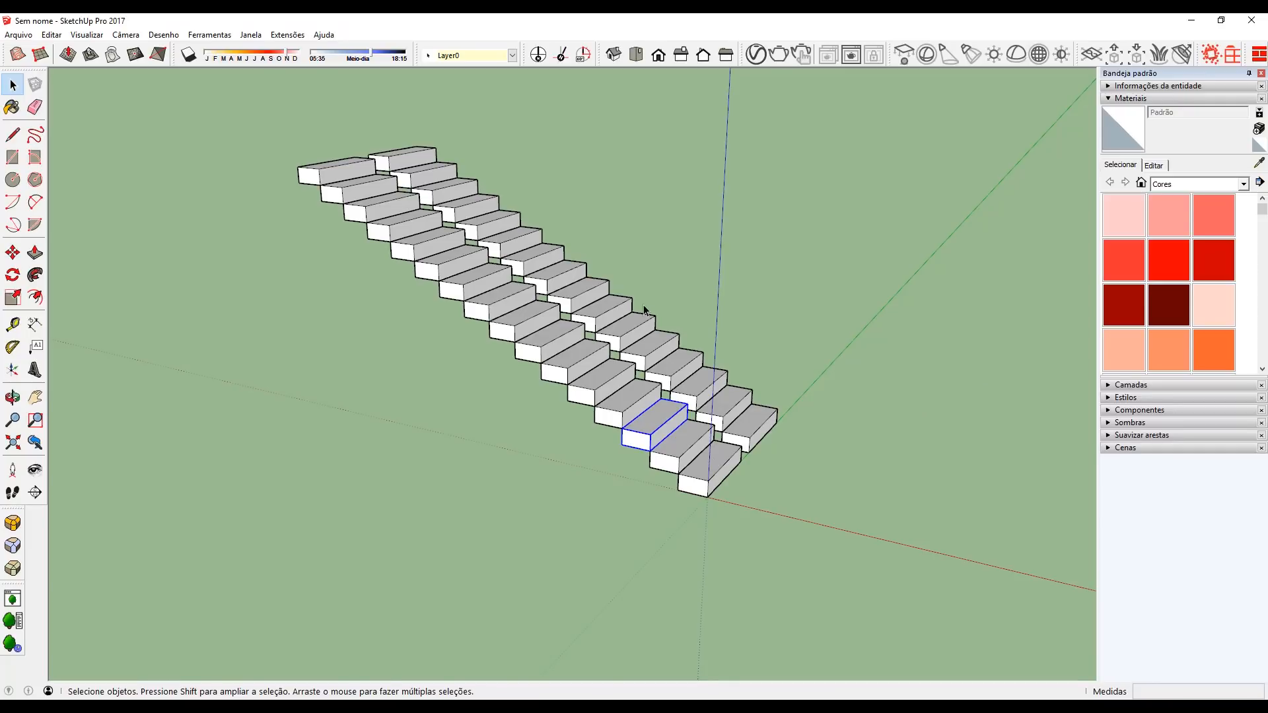
{"action": "middle_click_drag", "start_coordinate": [645, 309], "coordinate": [714, 361]}
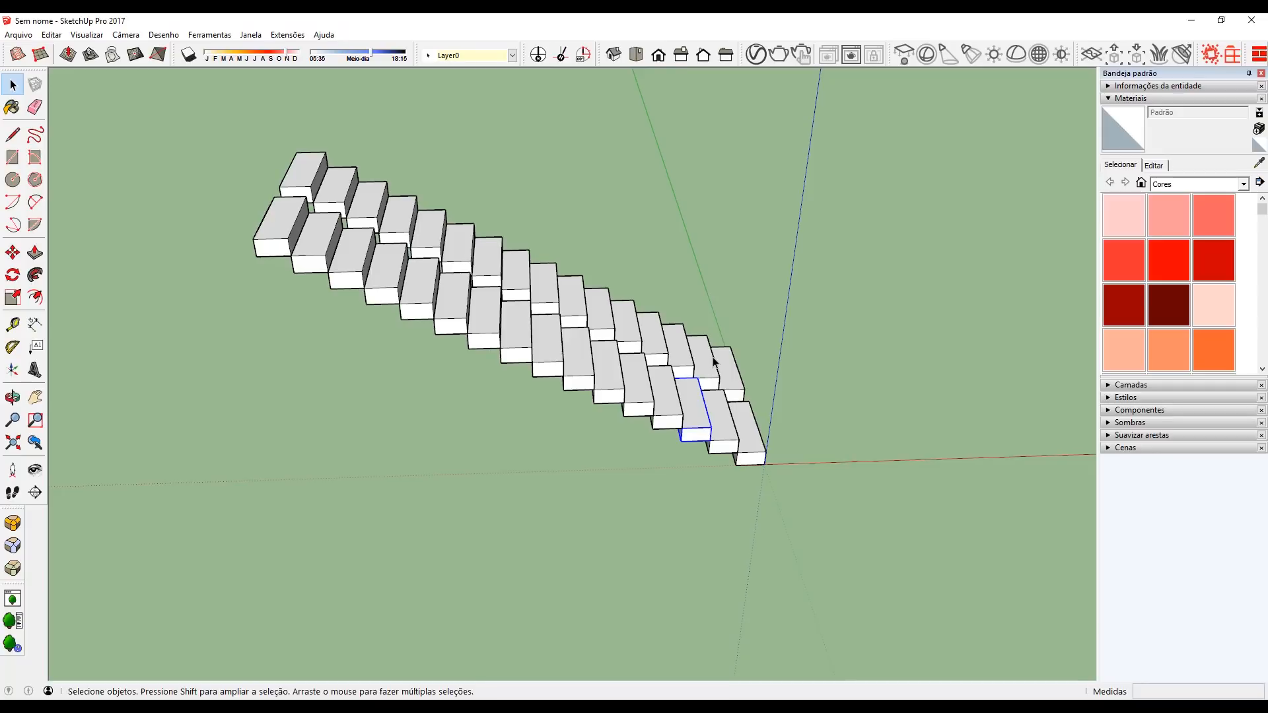
Step: Open the topmost step of the grouped staircase for editing and push its underside up 0.1 m
{"action": "middle_click_drag", "start_coordinate": [309, 270], "coordinate": [509, 126]}
{"action": "double_click", "coordinate": [503, 100]}
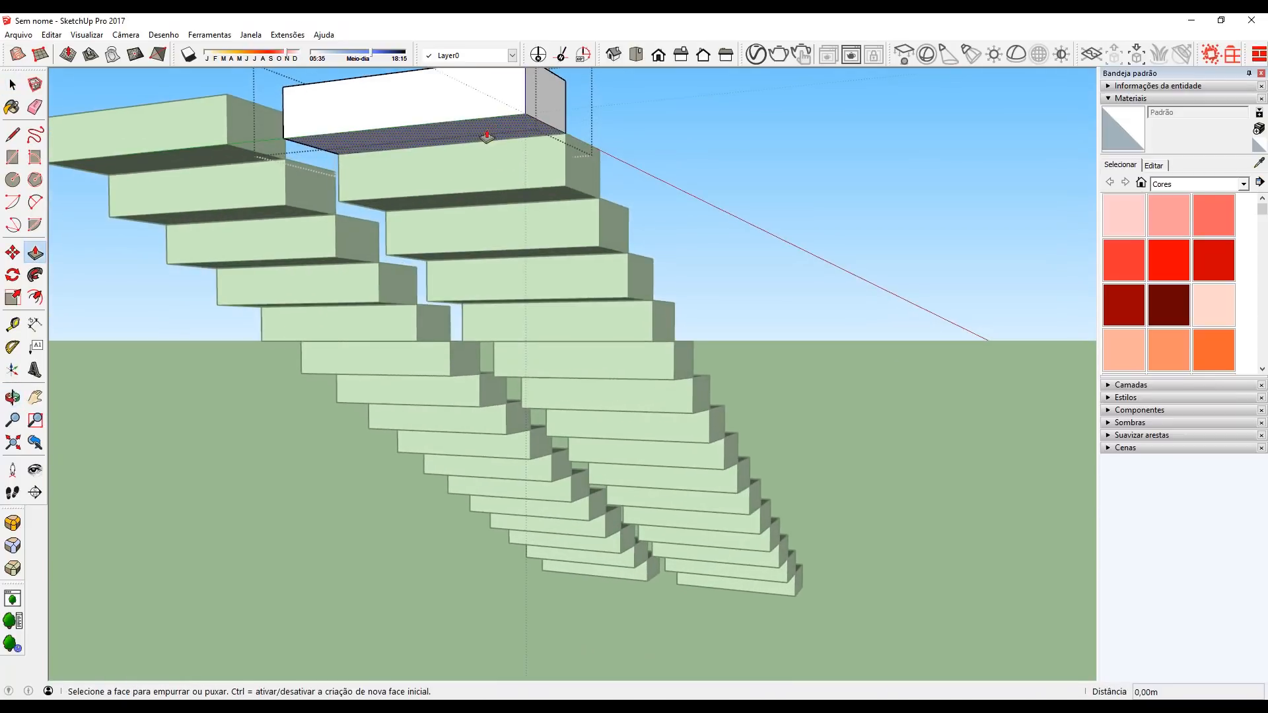
{"action": "key", "text": "p"}
{"action": "left_click", "coordinate": [509, 124]}
{"action": "type", "text": ",1"}
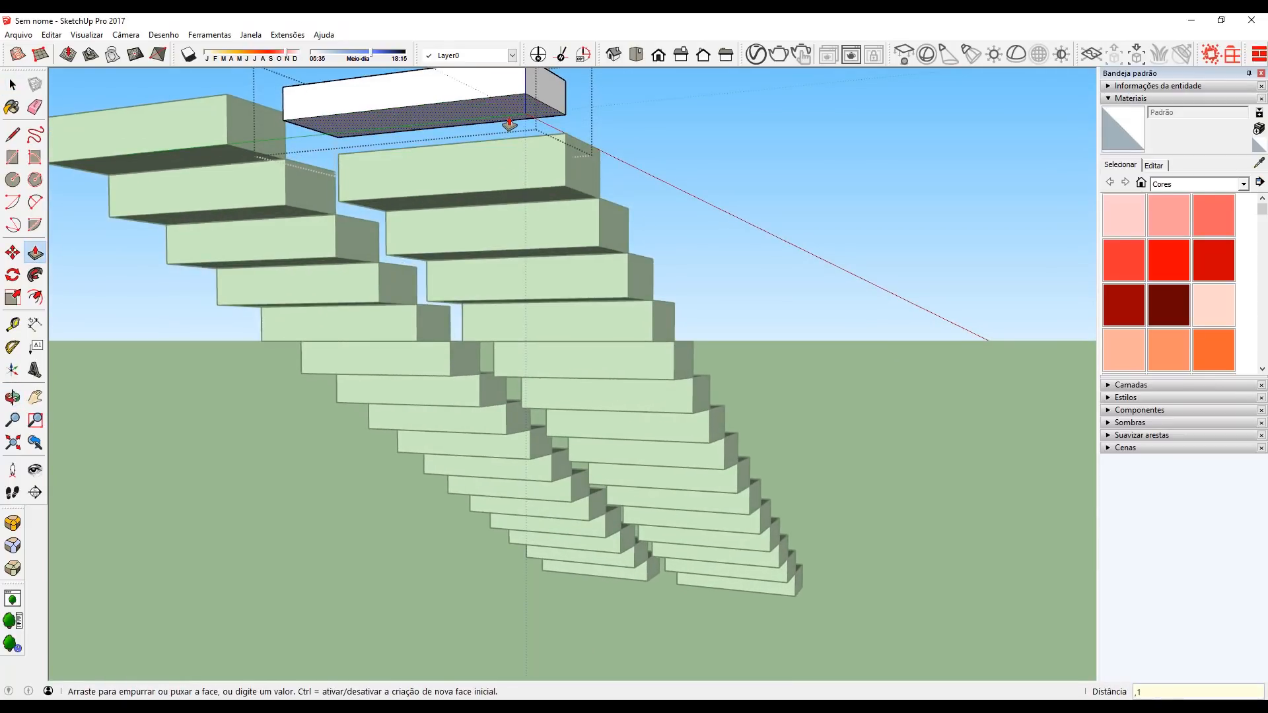
{"action": "key", "text": "Return"}
{"action": "key", "text": "space"}
Step: Inspect the grouped steps below the thinned one, opening the next group and selecting several others individually
{"action": "double_click", "coordinate": [514, 160]}
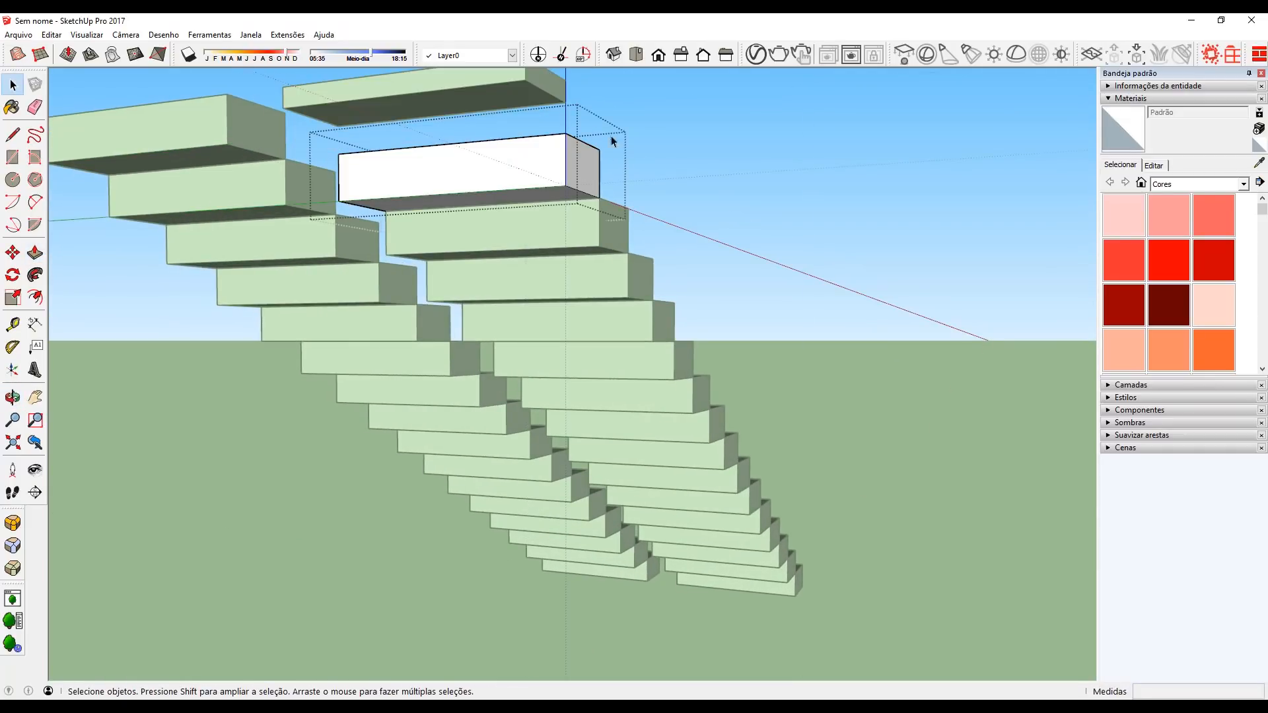
{"action": "left_click", "coordinate": [600, 186]}
{"action": "middle_click_drag", "start_coordinate": [620, 223], "coordinate": [578, 330]}
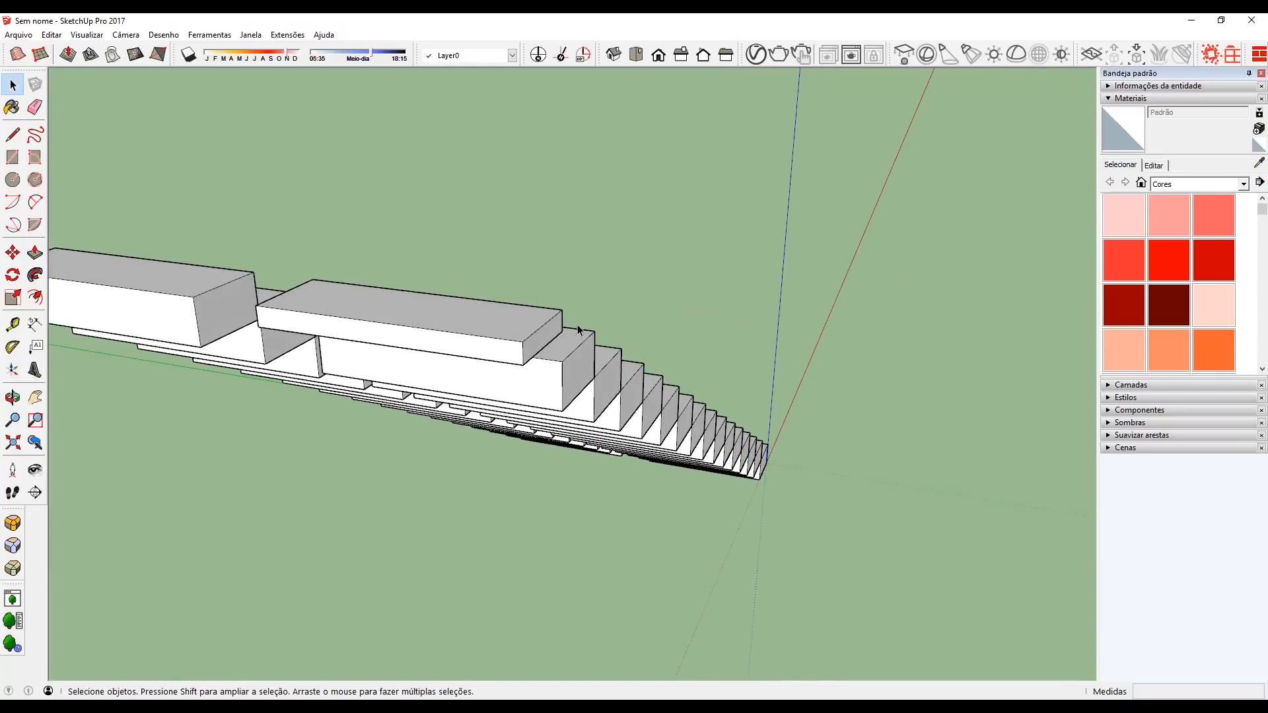
{"action": "left_click", "coordinate": [534, 338]}
{"action": "left_click", "coordinate": [630, 396]}
{"action": "left_click", "coordinate": [652, 406]}
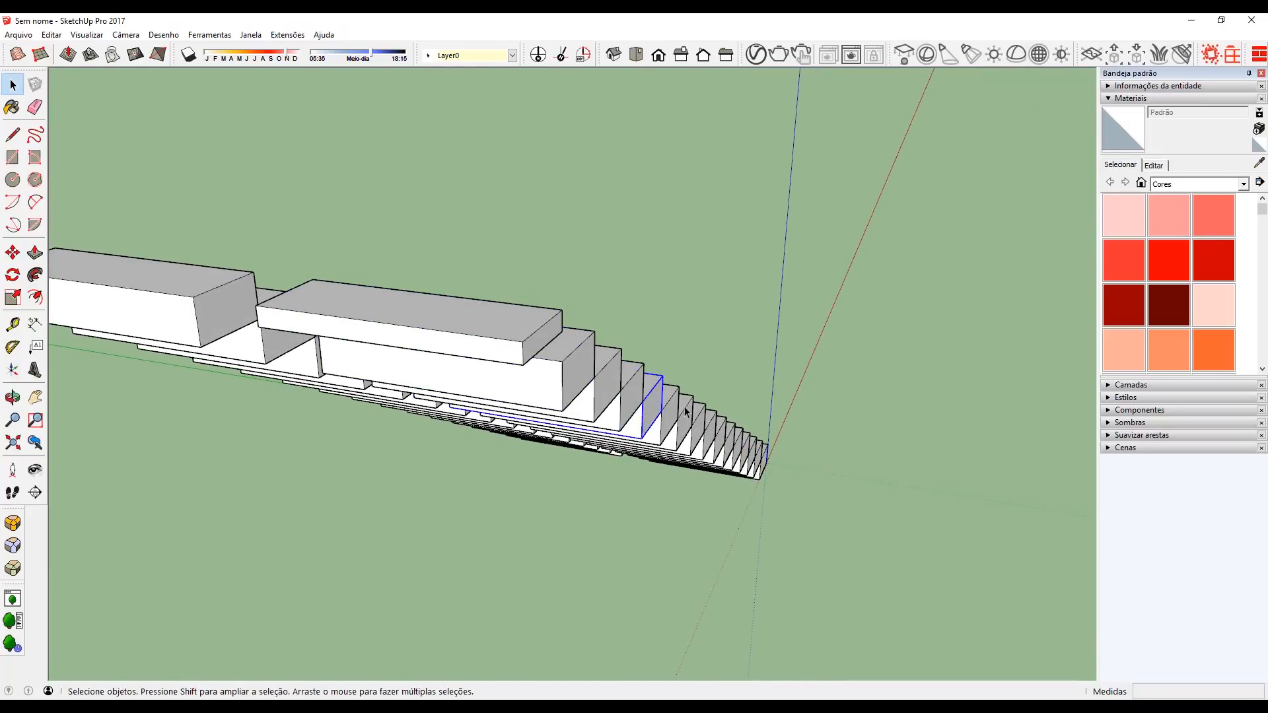
{"action": "left_click", "coordinate": [698, 429]}
Step: Open the lowest step of the component staircase, push its underside up 0.10 m, and leave component editing
{"action": "middle_click_drag", "start_coordinate": [896, 365], "coordinate": [490, 275]}
{"action": "double_click", "coordinate": [486, 420]}
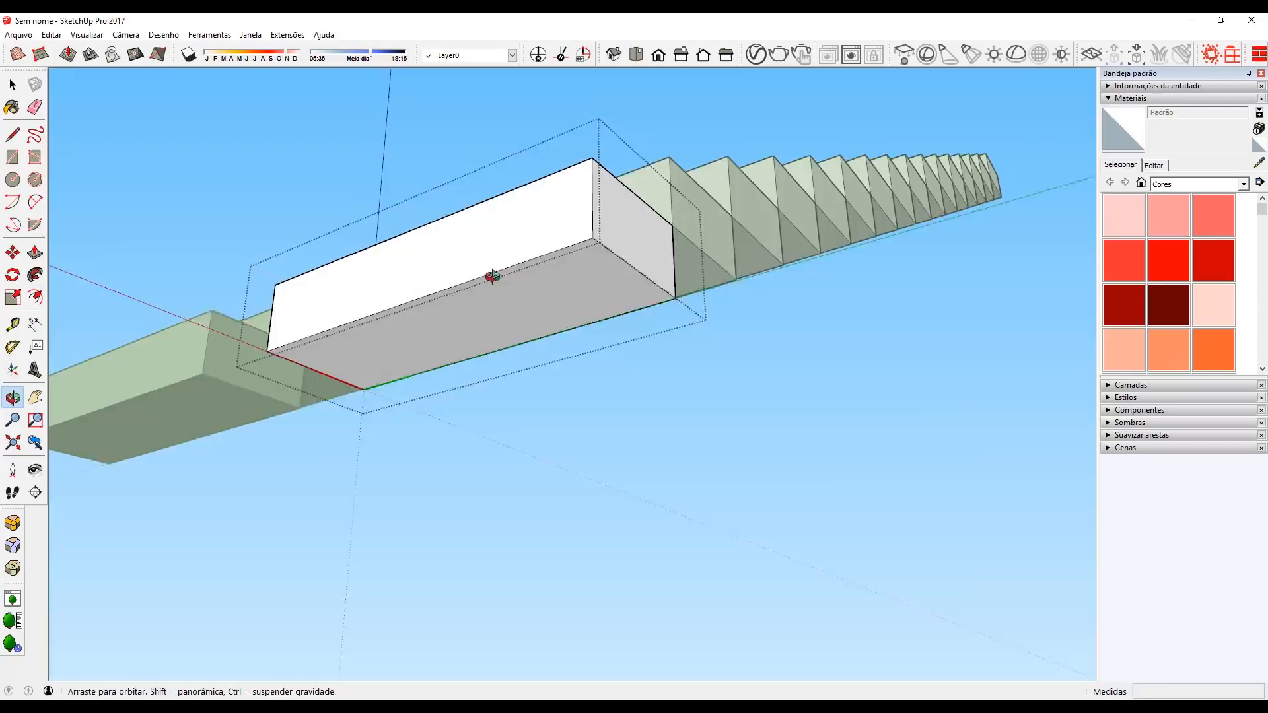
{"action": "key", "text": "p"}
{"action": "left_click_drag", "start_coordinate": [470, 304], "coordinate": [470, 283]}
{"action": "middle_click_drag", "start_coordinate": [527, 221], "coordinate": [687, 350]}
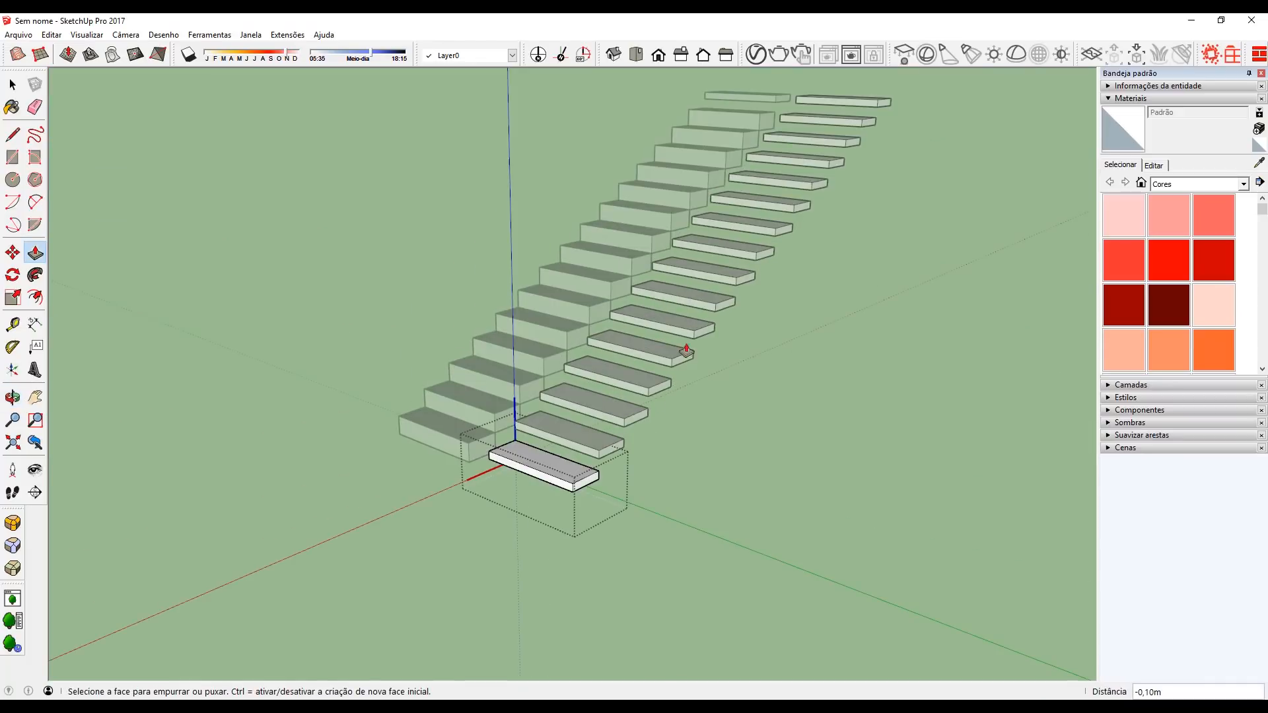
{"action": "scroll", "coordinate": [889, 190], "scroll_direction": "down", "scroll_amount": 1}
{"action": "key", "text": "space"}
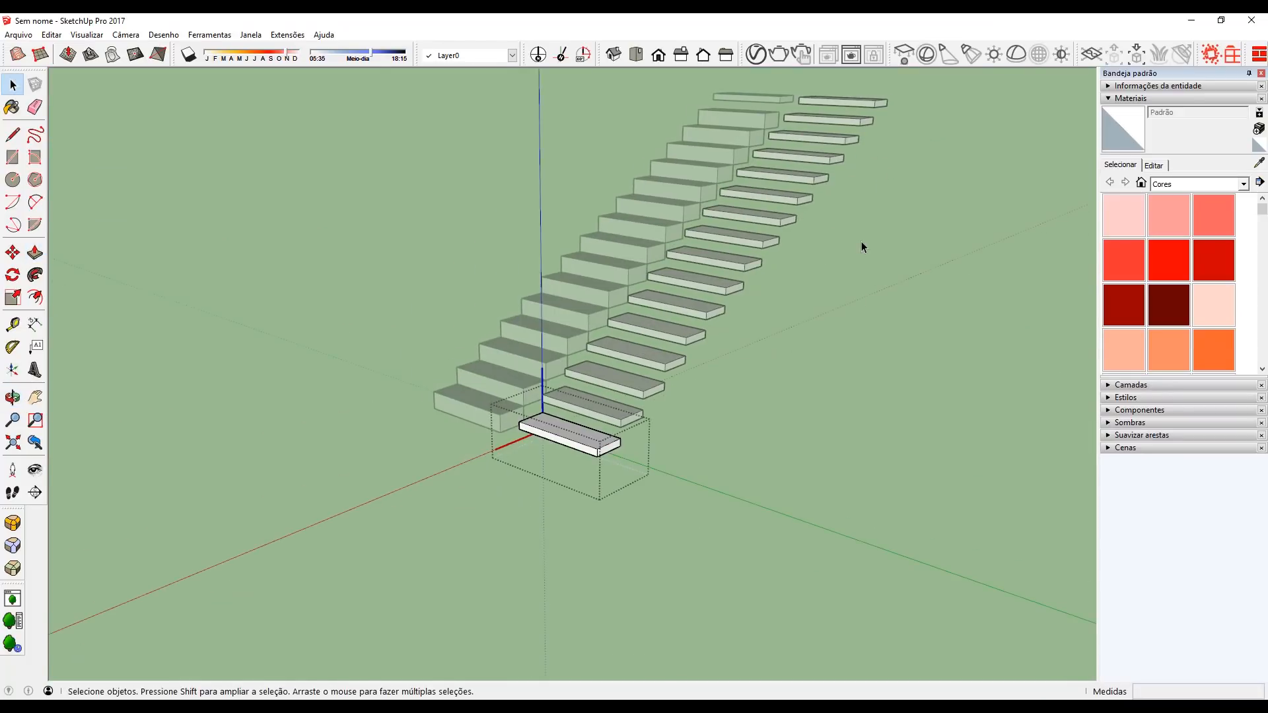
{"action": "left_click", "coordinate": [862, 247]}
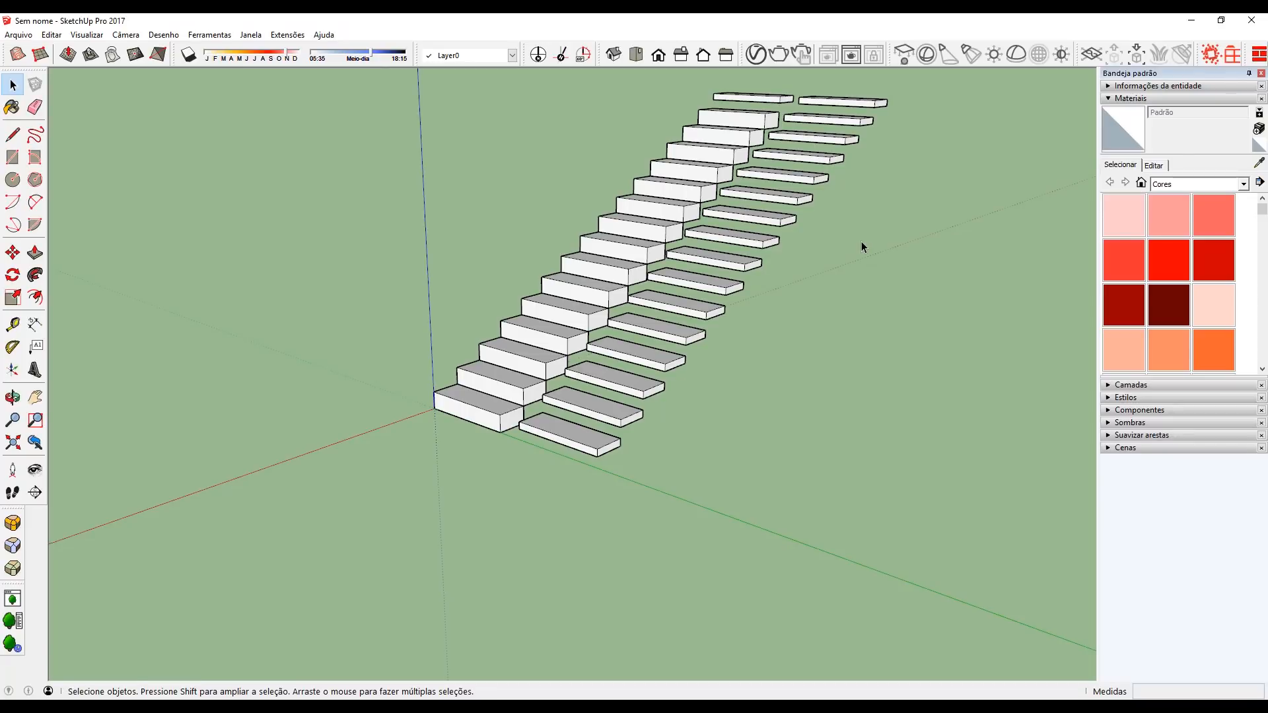
Step: Open the lowest component step for editing and pull its top face up 0.01 m as a new separate layer
{"action": "scroll", "coordinate": [588, 410], "scroll_direction": "up", "scroll_amount": 5}
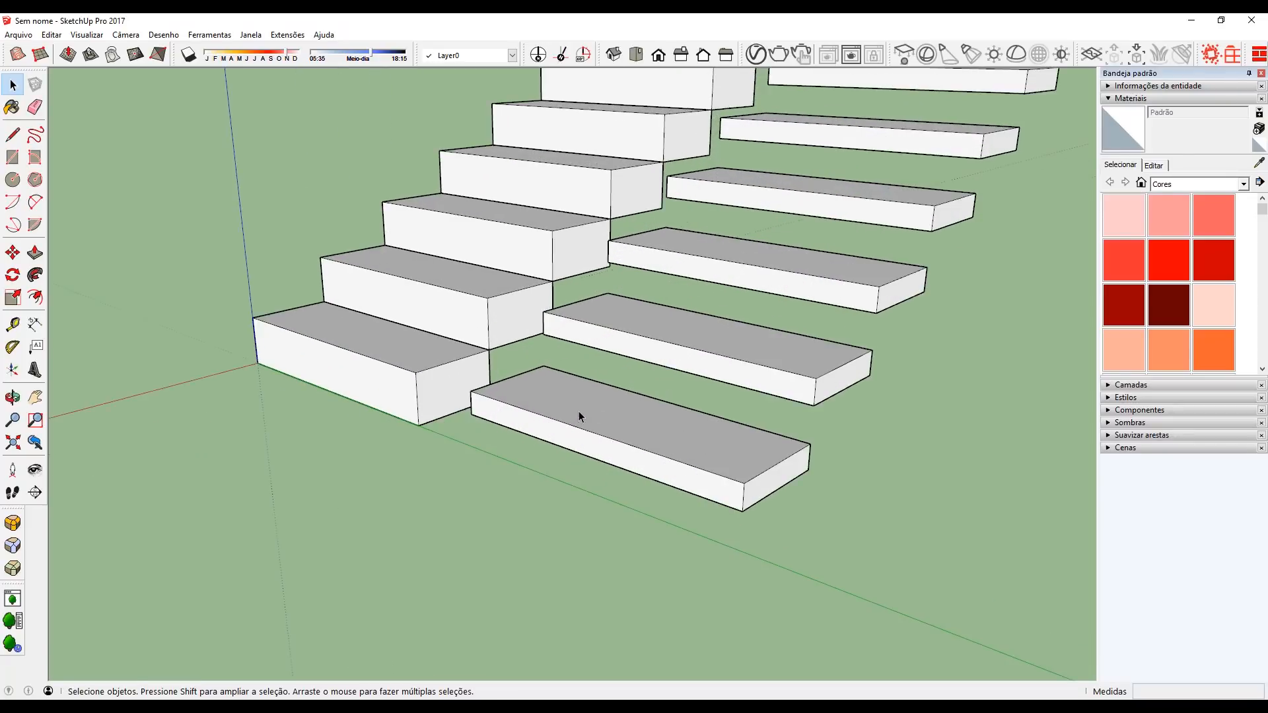
{"action": "double_click", "coordinate": [579, 411]}
{"action": "scroll", "coordinate": [581, 416], "scroll_direction": "up", "scroll_amount": 4}
{"action": "key", "text": "p"}
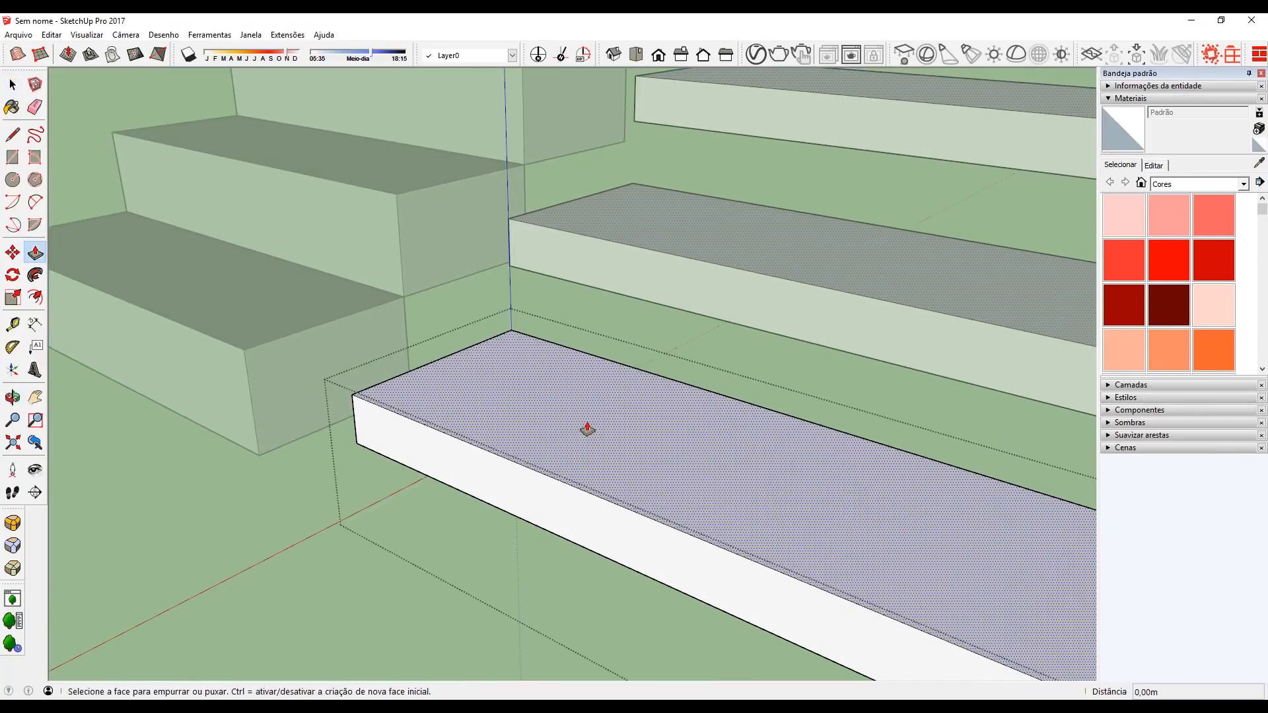
{"action": "left_click", "coordinate": [584, 424]}
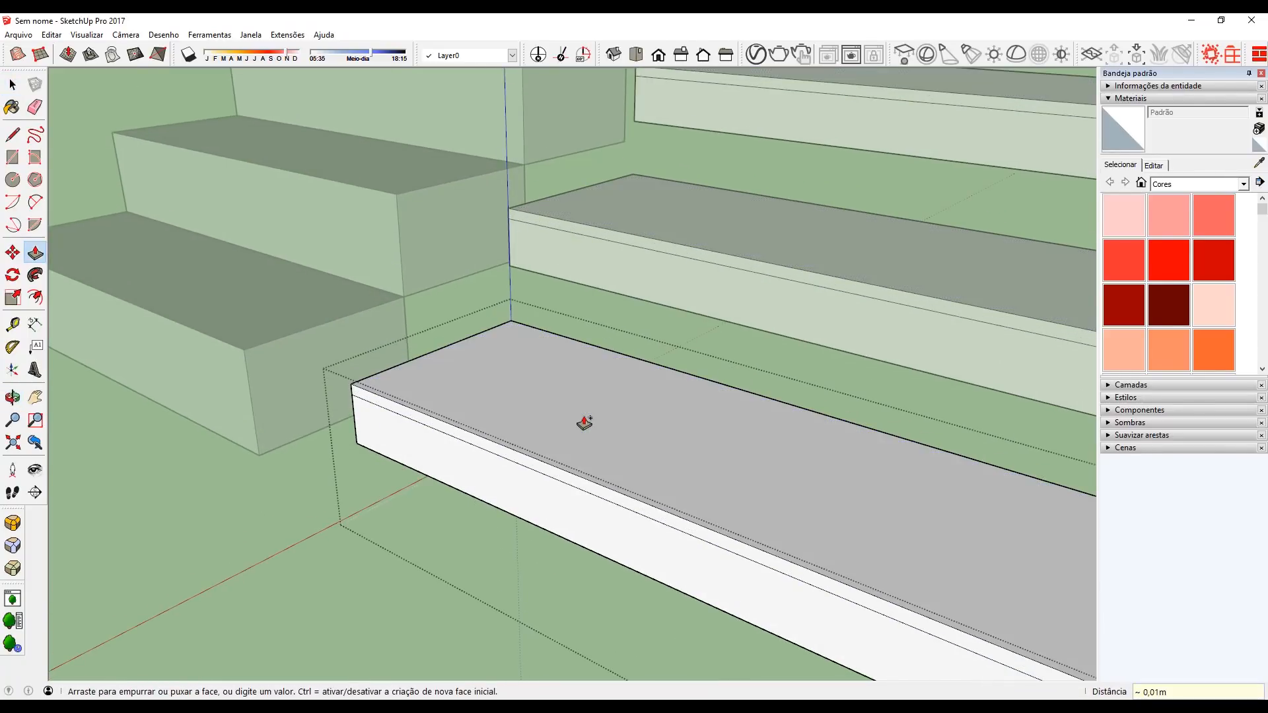
{"action": "type", "text": ",01"}
{"action": "key", "text": "Return"}
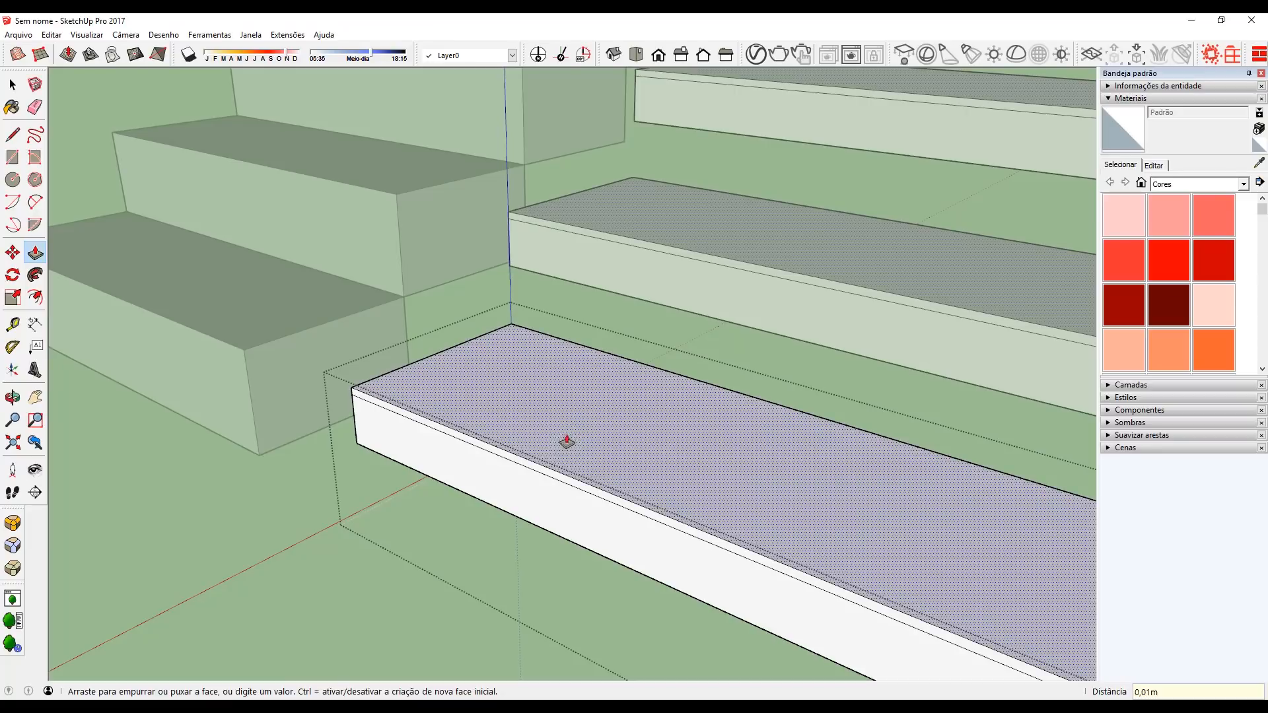
Step: Extend the thin top layer's front and side edges outward by the same 0.01 m to form an overhang
{"action": "double_click", "coordinate": [541, 470]}
{"action": "scroll", "coordinate": [438, 415], "scroll_direction": "down", "scroll_amount": 4}
{"action": "middle_click_drag", "start_coordinate": [651, 422], "coordinate": [634, 442]}
{"action": "scroll", "coordinate": [541, 459], "scroll_direction": "up", "scroll_amount": 2}
{"action": "double_click", "coordinate": [506, 465]}
{"action": "middle_click_drag", "start_coordinate": [505, 344], "coordinate": [626, 376]}
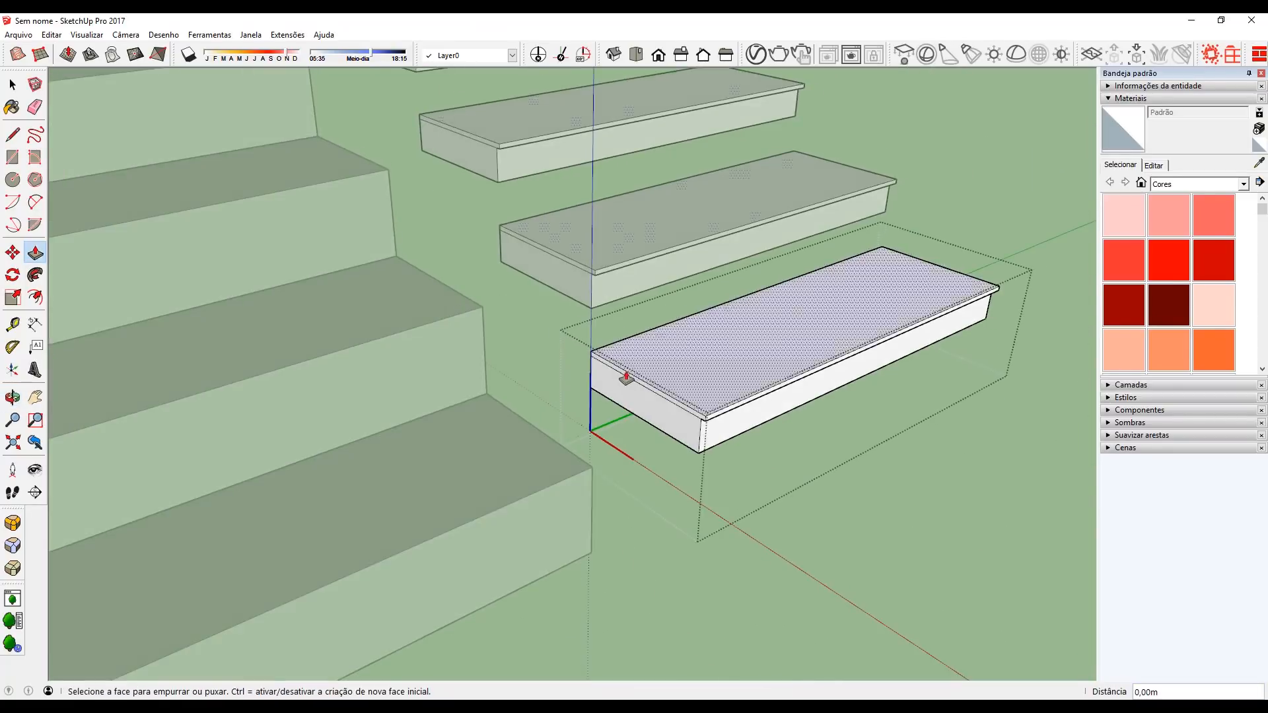
{"action": "scroll", "coordinate": [625, 377], "scroll_direction": "up", "scroll_amount": 2}
{"action": "left_click", "coordinate": [641, 384]}
{"action": "left_click", "coordinate": [641, 385]}
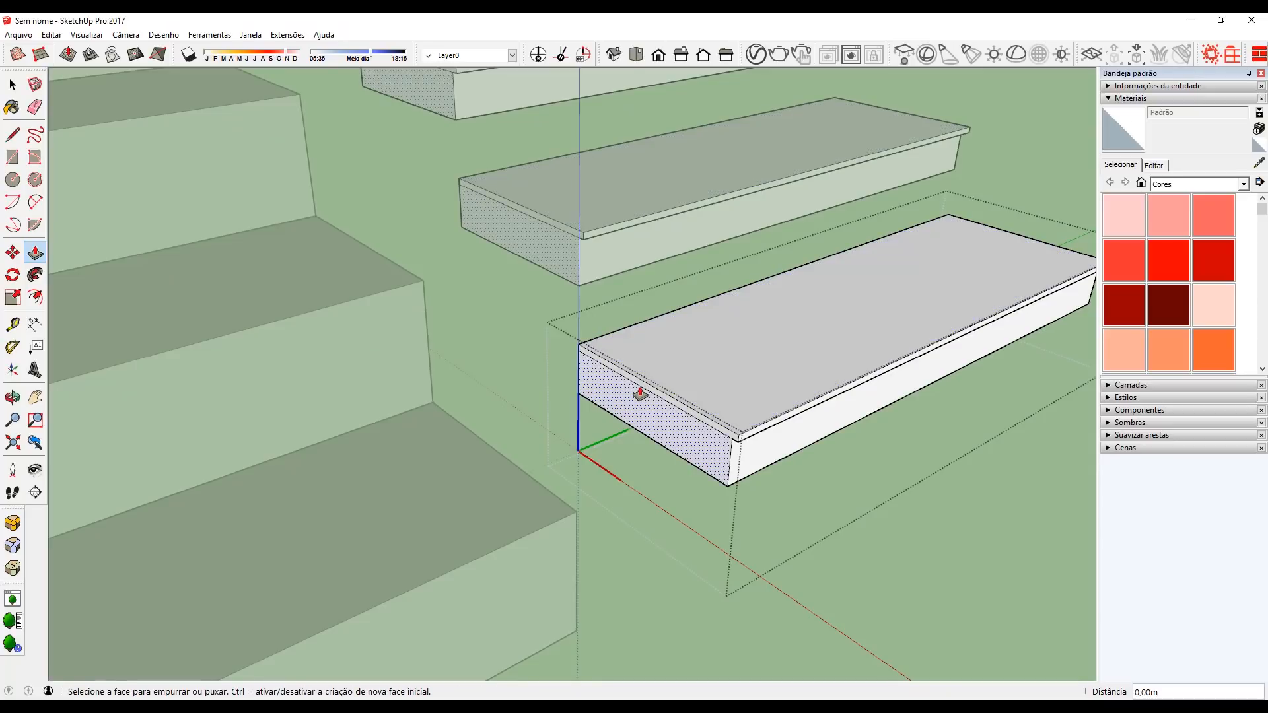
{"action": "double_click", "coordinate": [642, 390]}
{"action": "key", "text": "space"}
Step: Offset the outline of the component step's top face inward by about 0.05 m
{"action": "middle_click_drag", "start_coordinate": [781, 413], "coordinate": [604, 394]}
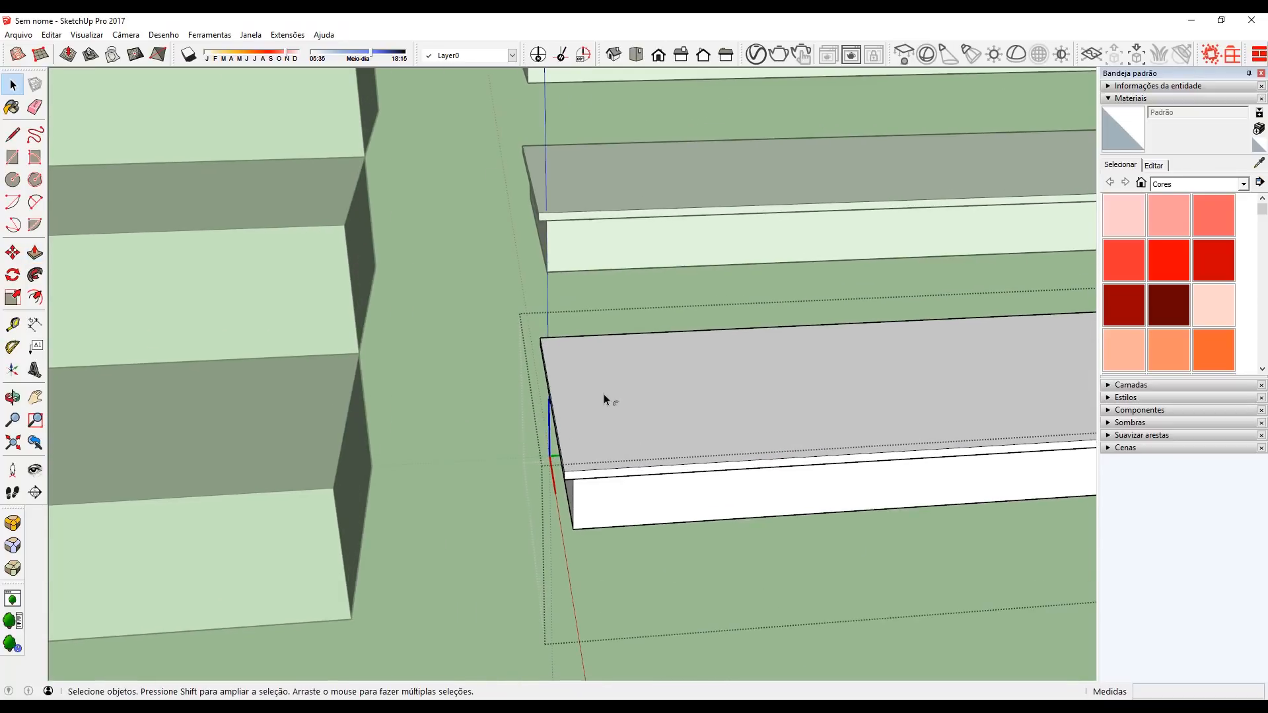
{"action": "key", "text": "f"}
{"action": "left_click", "coordinate": [604, 394]}
{"action": "left_click", "coordinate": [593, 397]}
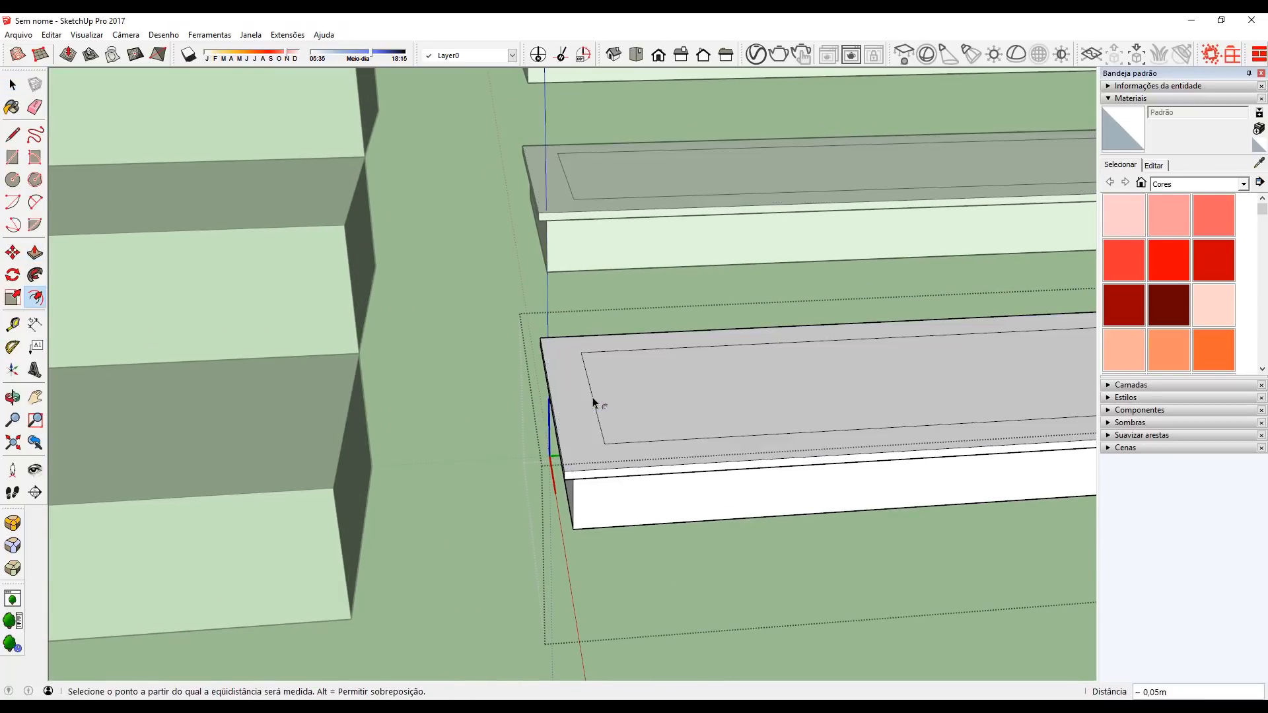
Step: Recess the inner panel of the component step's top face with a Push/Pull distance of 0.005 m
{"action": "key", "text": "p"}
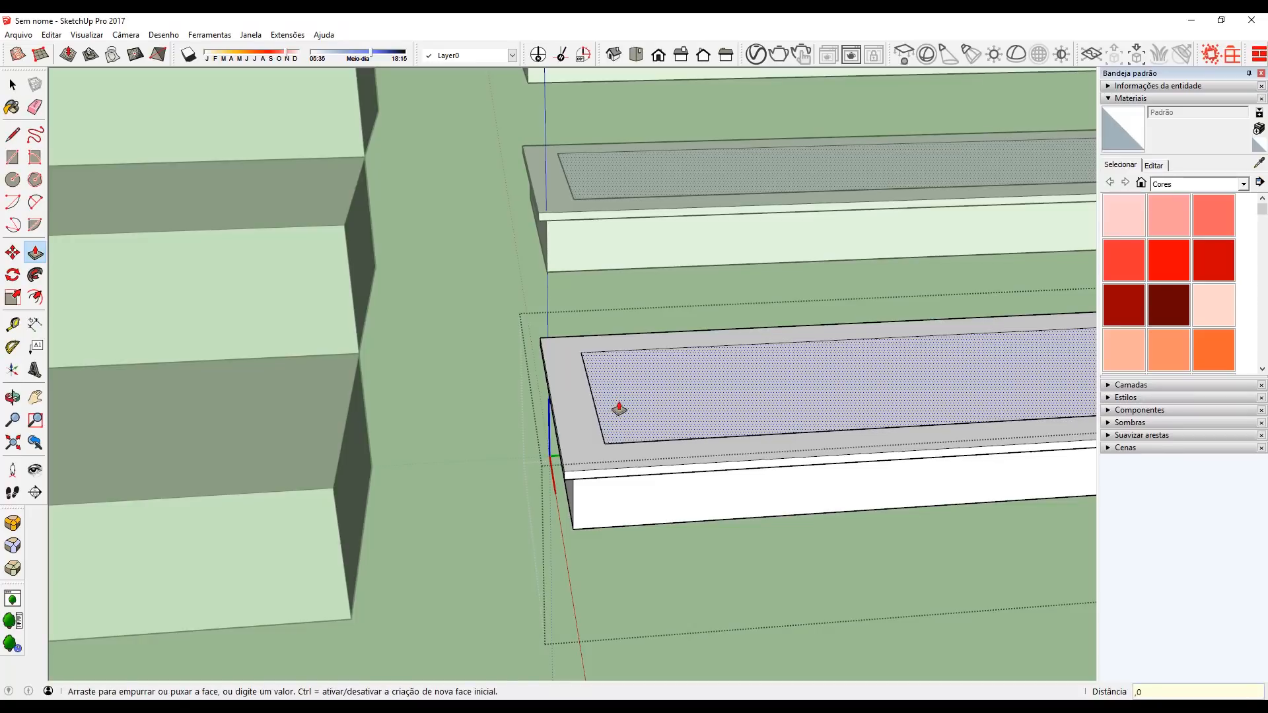
{"action": "left_click", "coordinate": [619, 409]}
{"action": "middle_click_drag", "start_coordinate": [679, 405], "coordinate": [759, 357]}
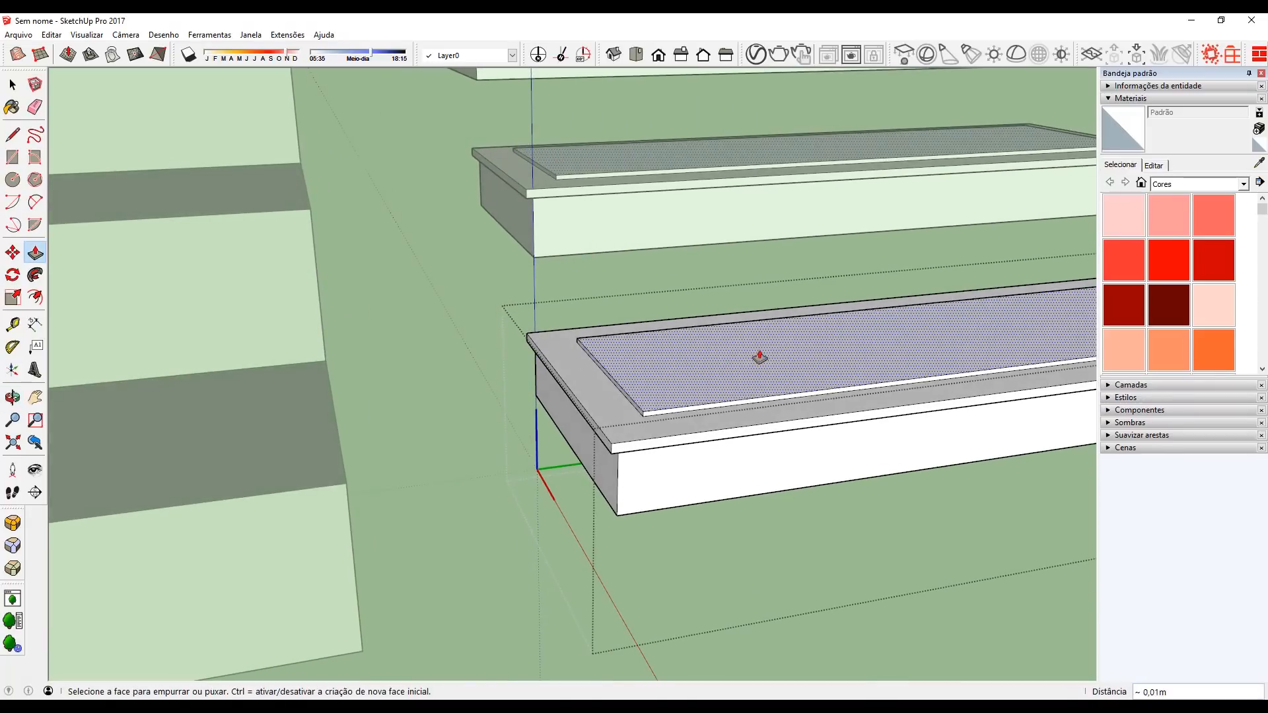
{"action": "type", "text": ",00"}
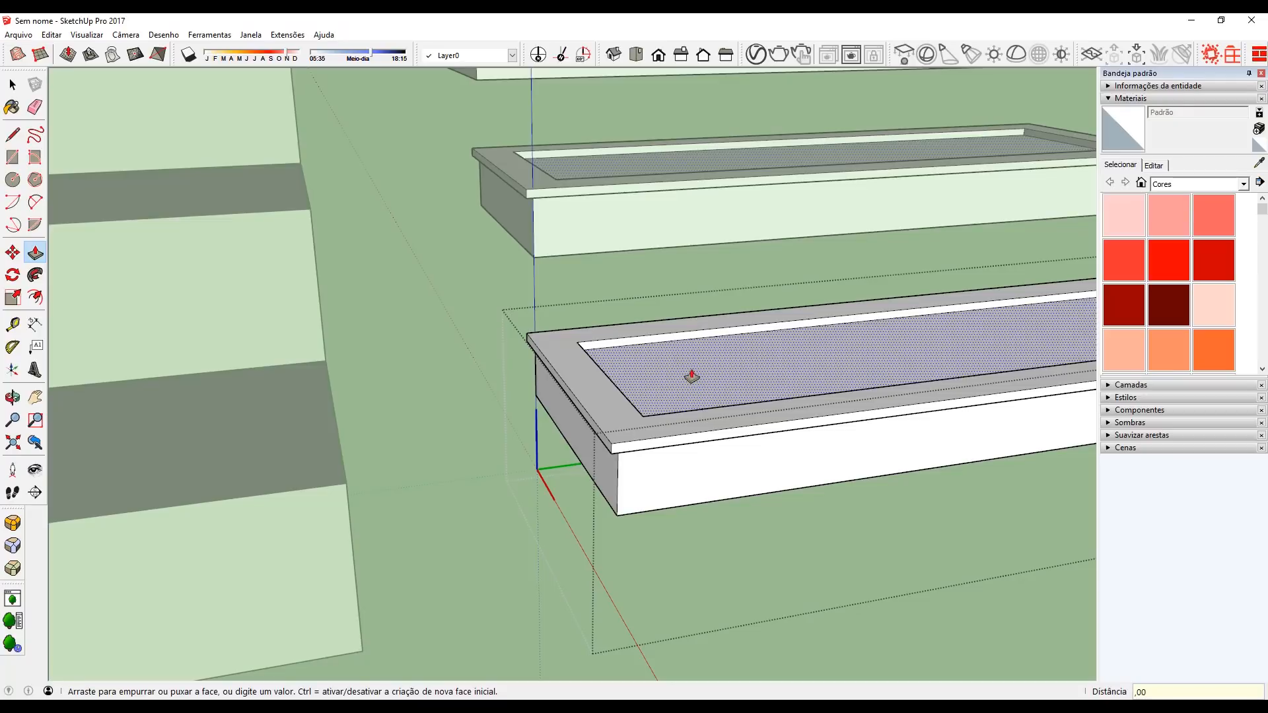
{"action": "type", "text": "5"}
{"action": "key", "text": "Return"}
Step: Paint the recessed panel with the Cáqui de pedra escovada material from the Pedra collection
{"action": "left_click", "coordinate": [1199, 184]}
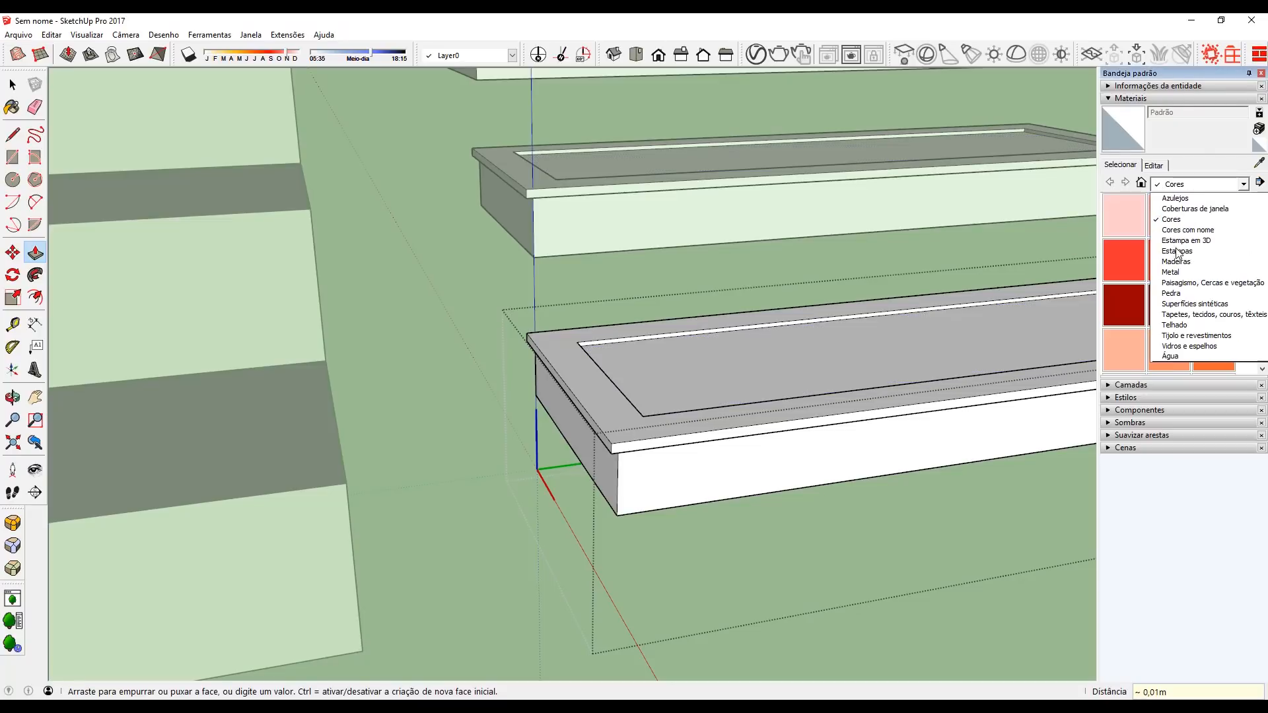
{"action": "left_click", "coordinate": [1180, 253]}
{"action": "left_click", "coordinate": [1198, 184]}
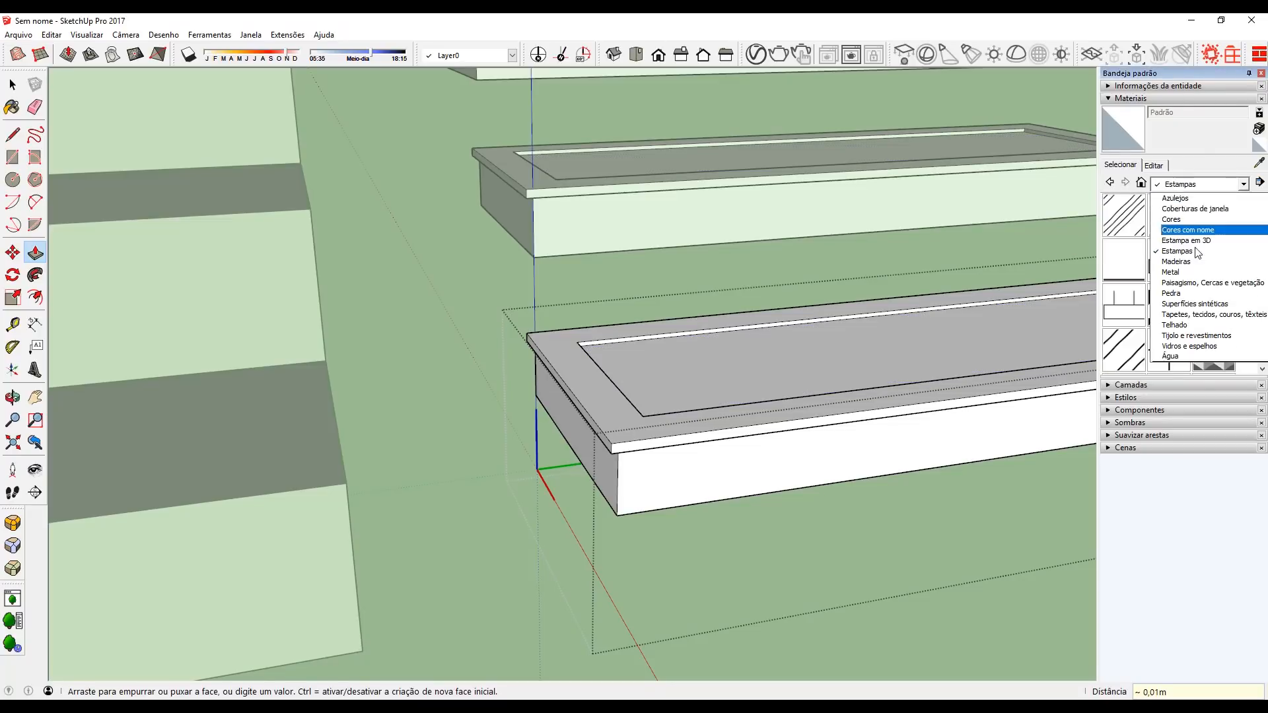
{"action": "left_click", "coordinate": [1189, 287]}
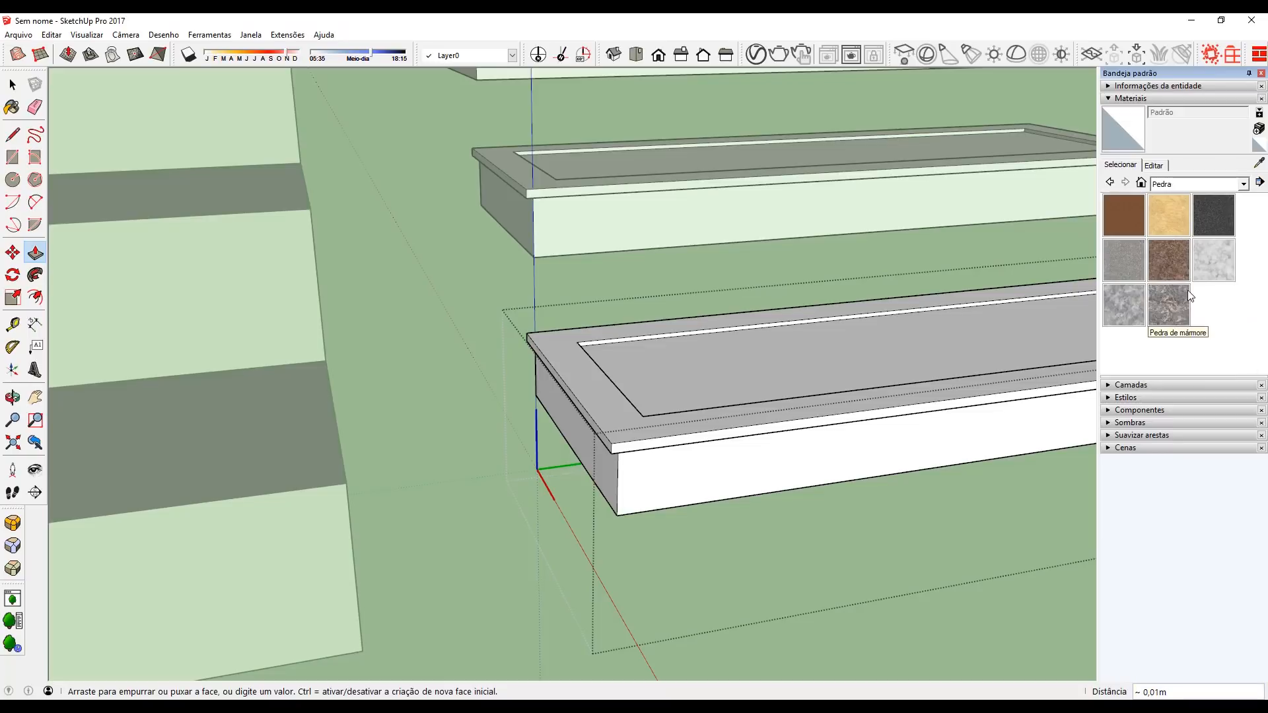
{"action": "left_click", "coordinate": [1179, 225]}
{"action": "left_click", "coordinate": [938, 332]}
{"action": "middle_click_drag", "start_coordinate": [934, 334], "coordinate": [425, 339]}
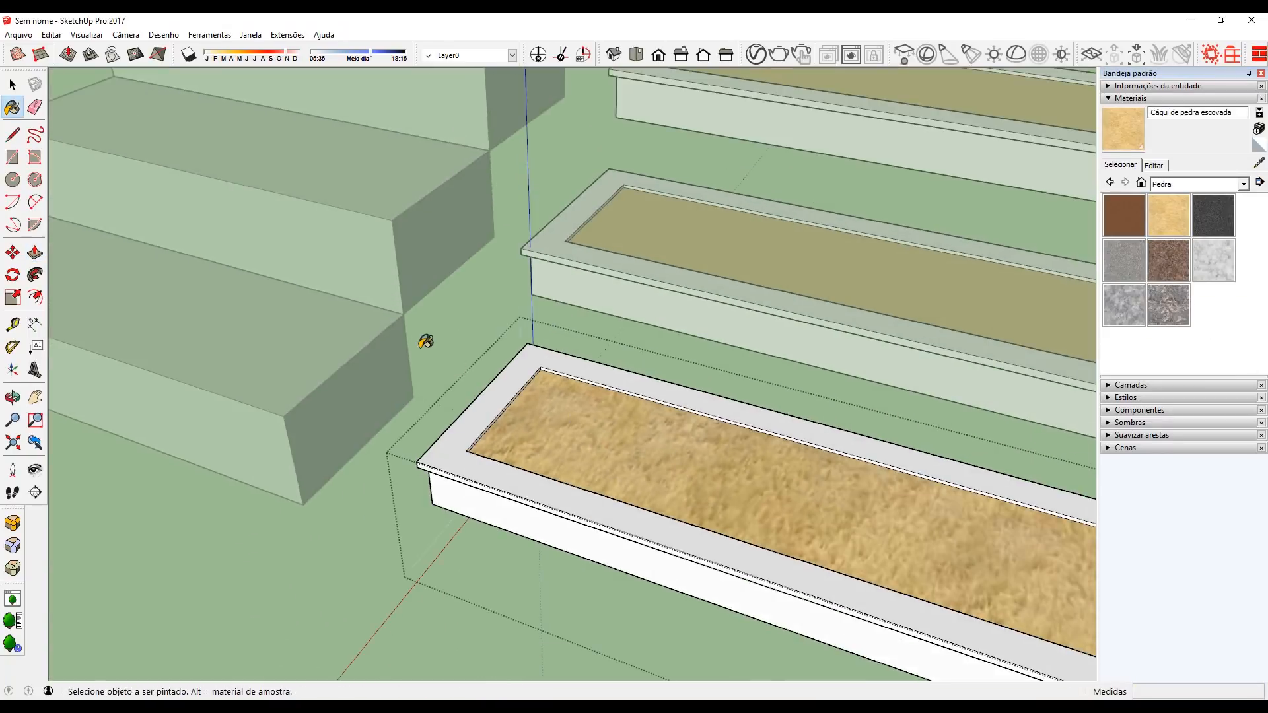
{"action": "scroll", "coordinate": [429, 324], "scroll_direction": "down", "scroll_amount": 3}
{"action": "key", "text": "space"}
Step: Compare the edited component staircase with the grouped staircase, from the overall view to the upper steps
{"action": "scroll", "coordinate": [776, 416], "scroll_direction": "down", "scroll_amount": 10}
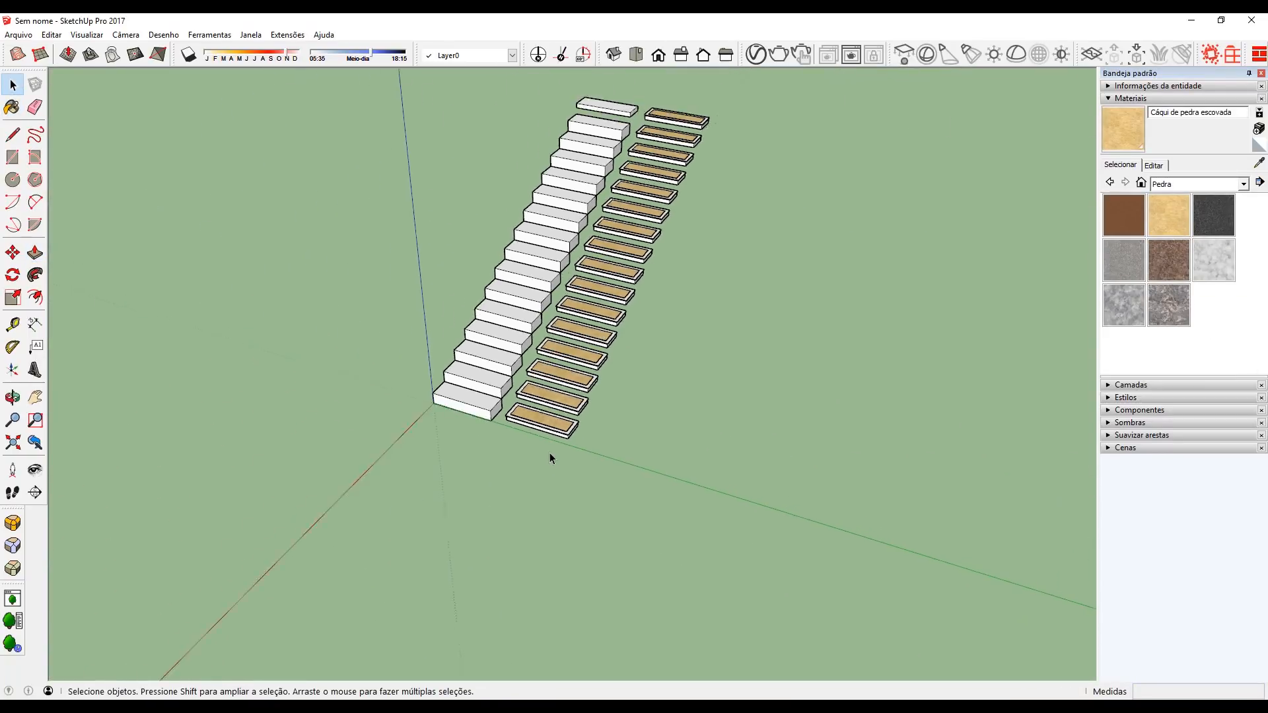
{"action": "mouse_move", "coordinate": [549, 453]}
{"action": "middle_mouse_down"}
{"action": "mouse_move", "coordinate": [580, 451]}
{"action": "mouse_move", "coordinate": [362, 427]}
{"action": "mouse_move", "coordinate": [410, 425]}
{"action": "middle_mouse_up"}
{"action": "scroll", "coordinate": [462, 390], "scroll_direction": "up", "scroll_amount": 2}
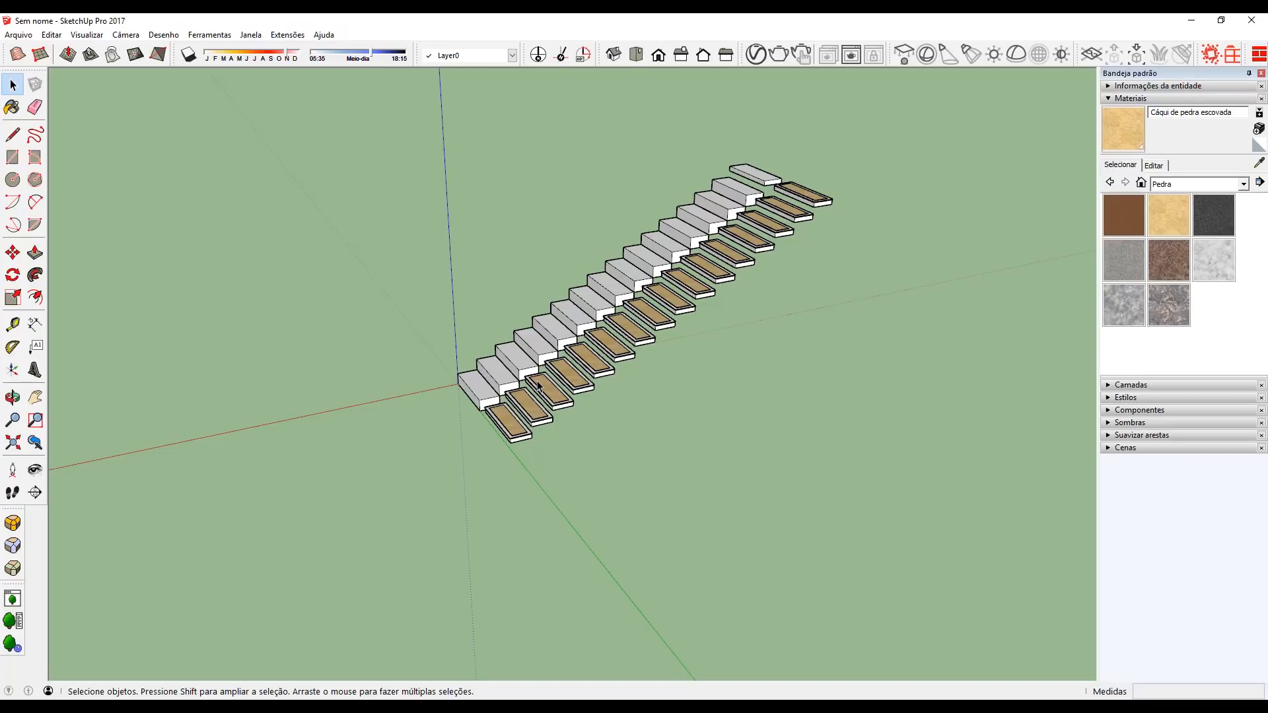
{"action": "scroll", "coordinate": [836, 210], "scroll_direction": "up", "scroll_amount": 5}
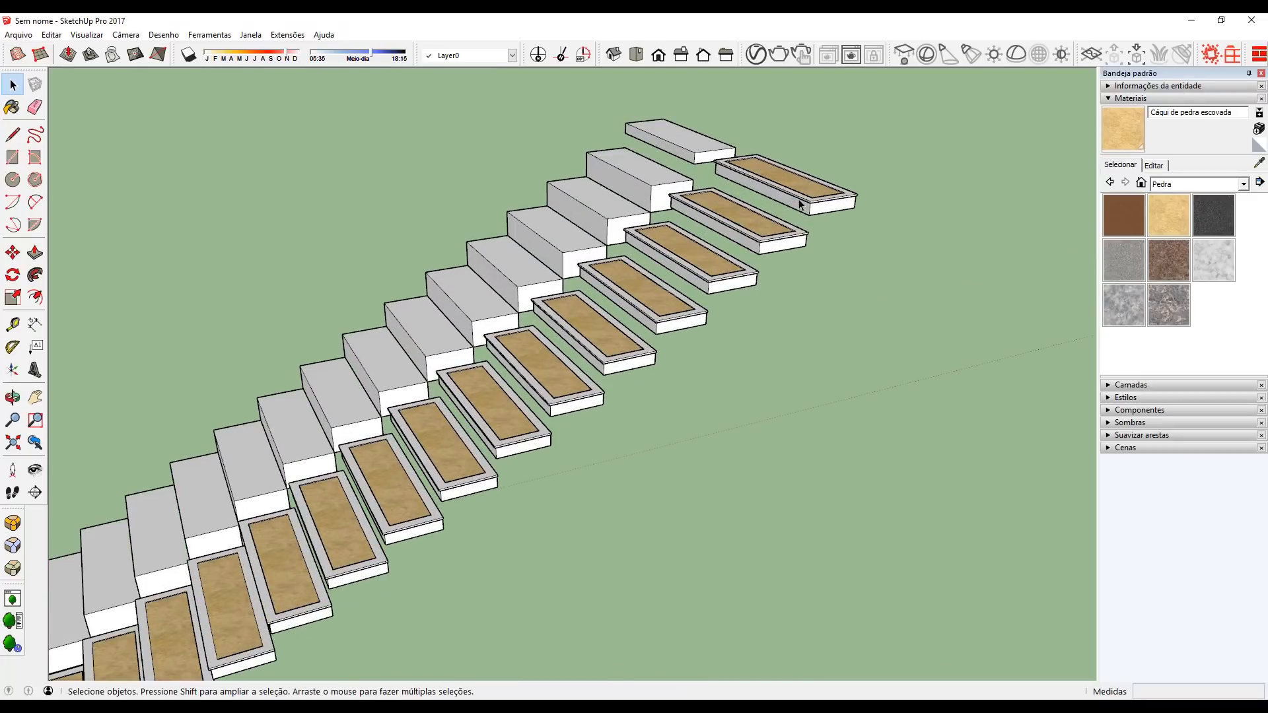
Step: Undo the material, recess and offset edits on the component steps and leave component editing
{"action": "left_click", "coordinate": [803, 204]}
{"action": "middle_click_drag", "start_coordinate": [806, 198], "coordinate": [739, 176]}
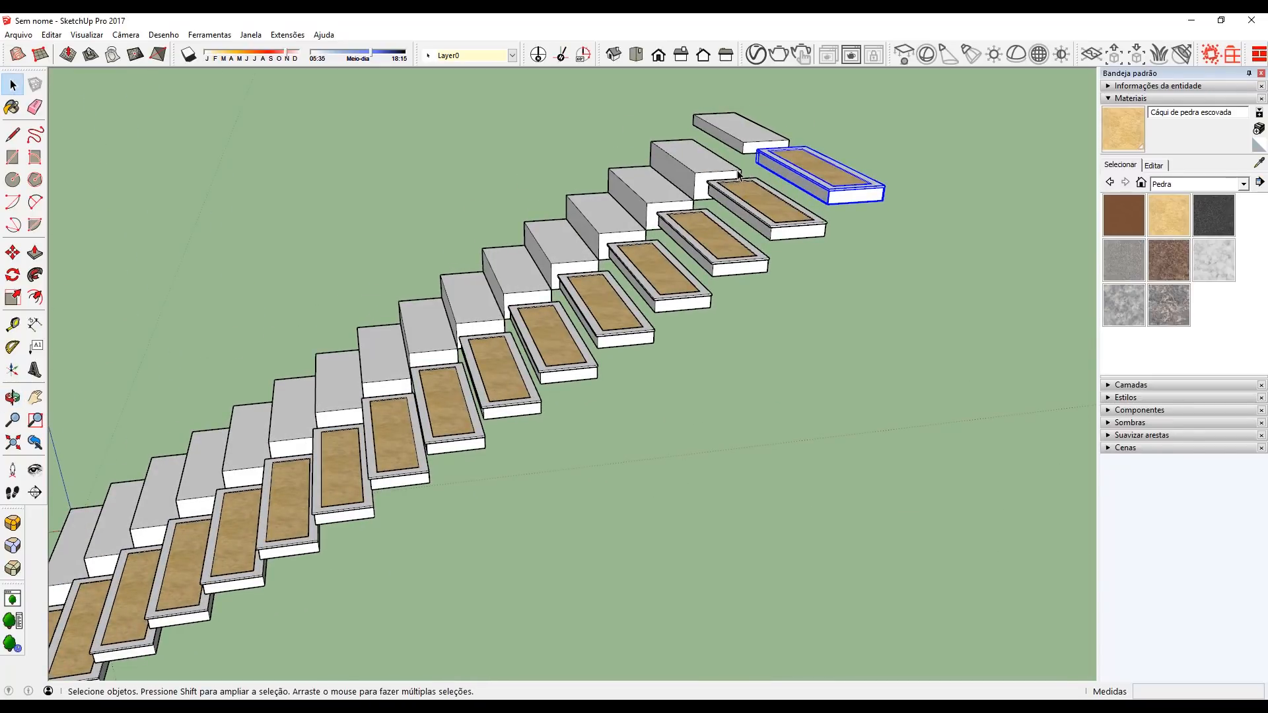
{"action": "key", "text": "ctrl+z"}
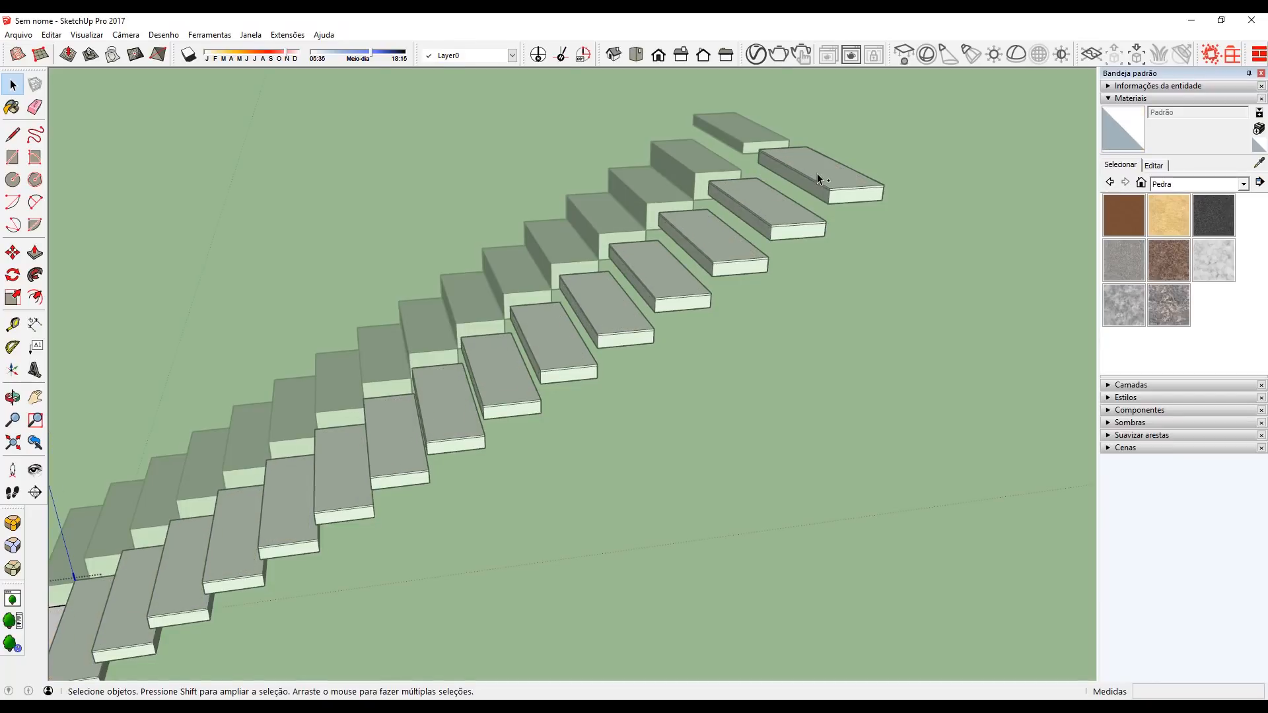
{"action": "scroll", "coordinate": [818, 173], "scroll_direction": "down", "scroll_amount": 6}
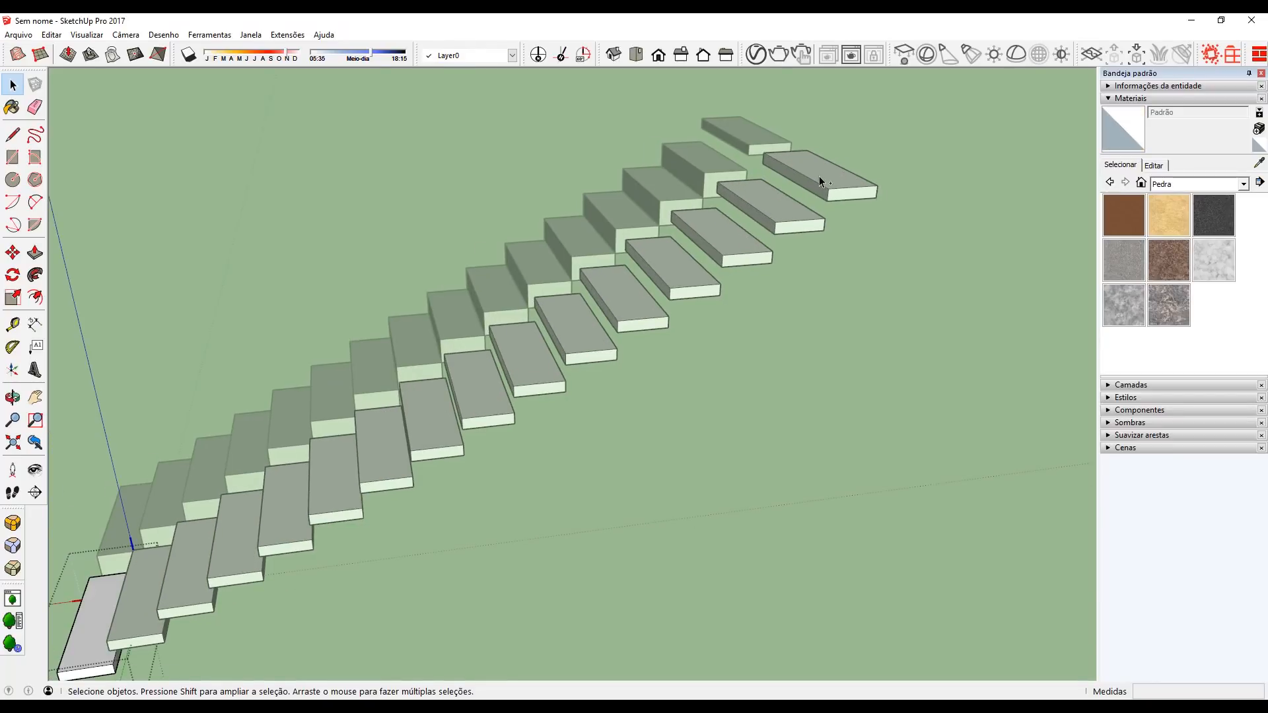
{"action": "left_click", "coordinate": [804, 267]}
{"action": "middle_click_drag", "start_coordinate": [545, 319], "coordinate": [591, 356]}
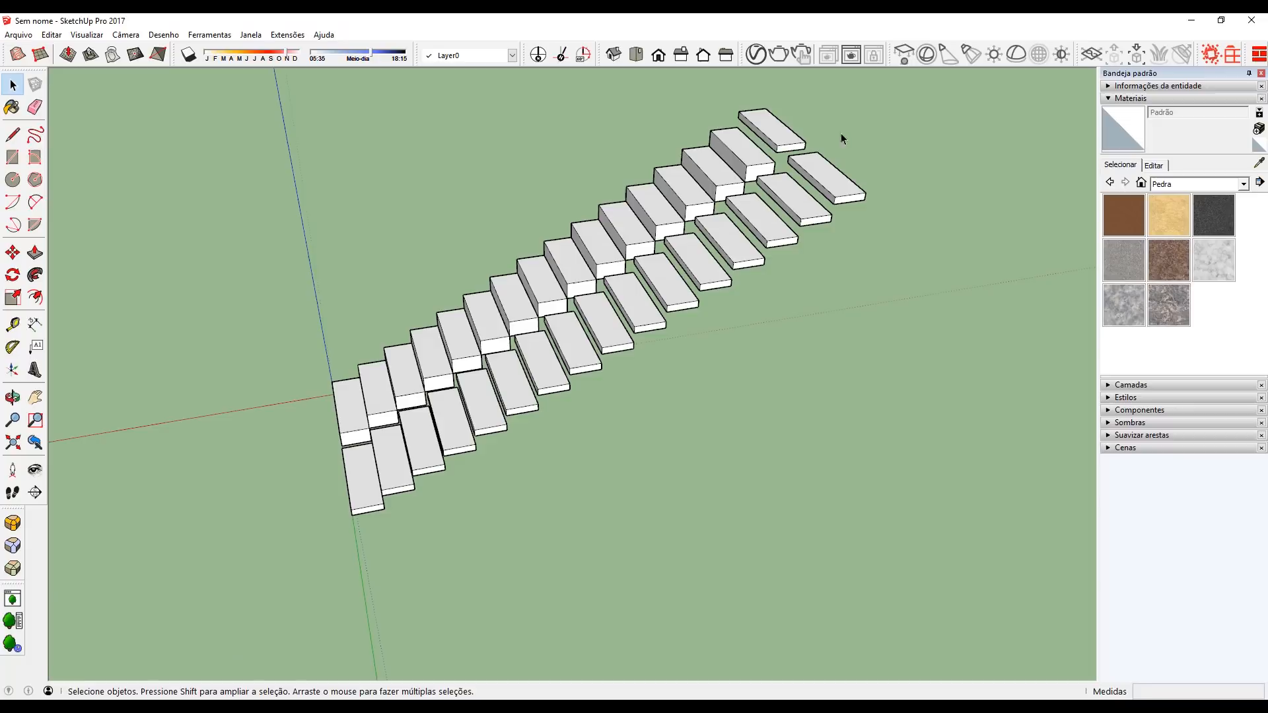
Step: Make the uppermost step of the component staircase unique
{"action": "left_click", "coordinate": [836, 195]}
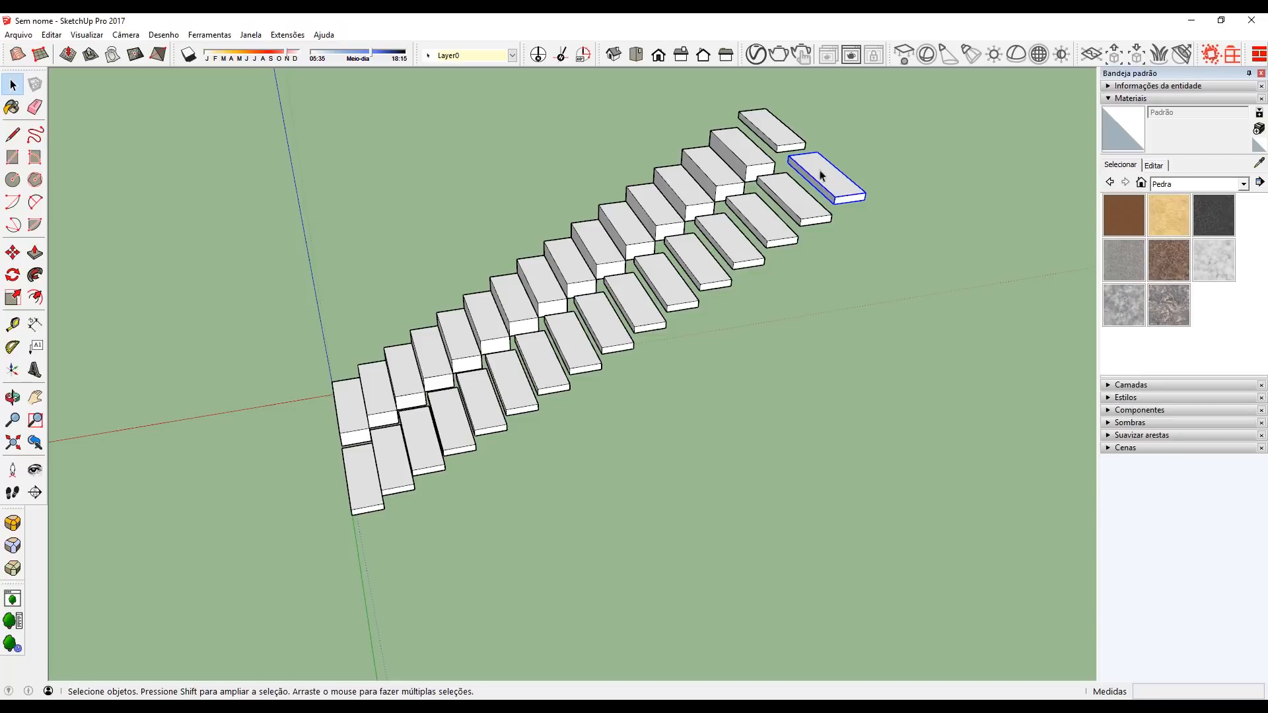
{"action": "middle_click_drag", "start_coordinate": [381, 471], "coordinate": [582, 347]}
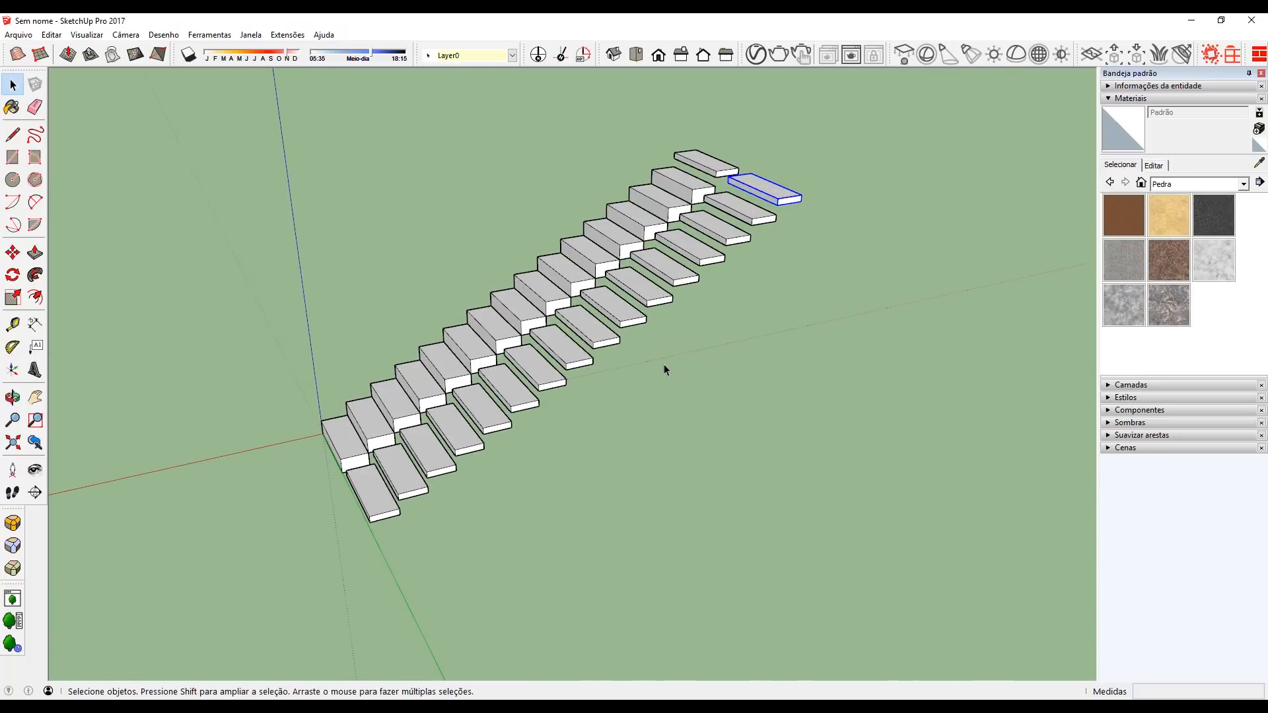
{"action": "right_click", "coordinate": [760, 186]}
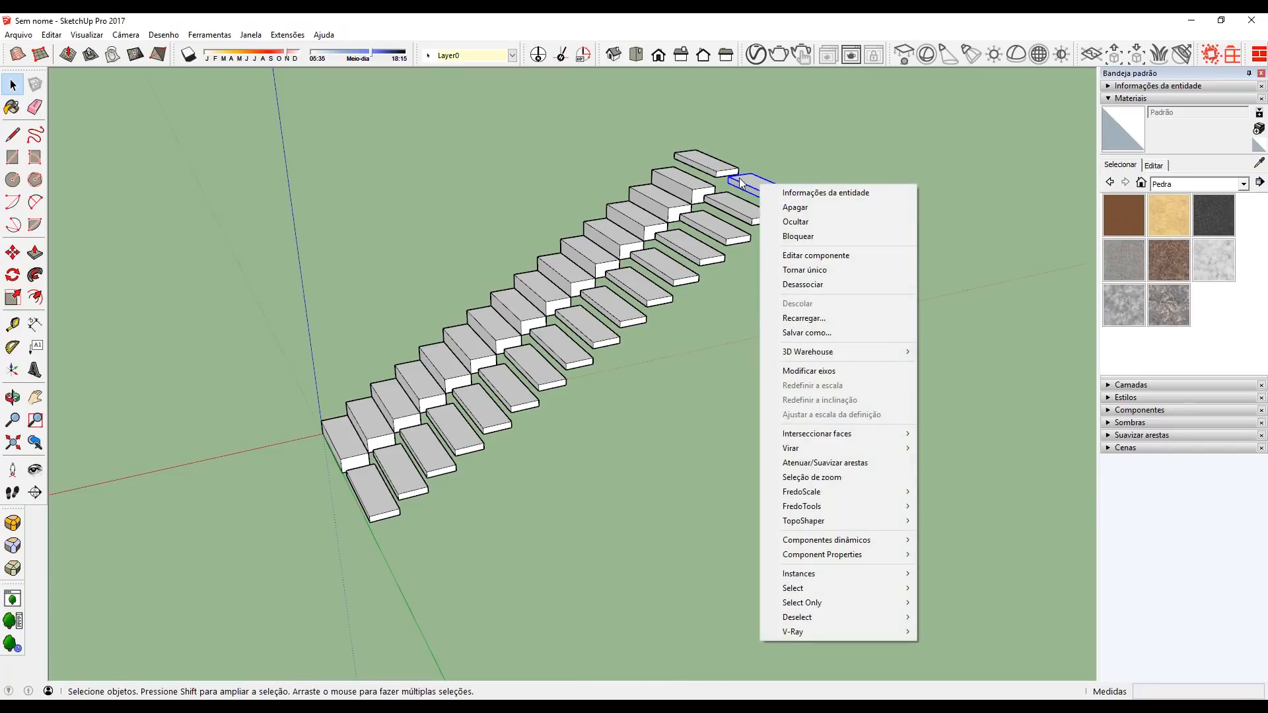
{"action": "left_click", "coordinate": [789, 270]}
{"action": "middle_click_drag", "start_coordinate": [807, 241], "coordinate": [733, 195]}
{"action": "scroll", "coordinate": [793, 291], "scroll_direction": "up", "scroll_amount": 10}
{"action": "key", "text": "p"}
{"action": "left_click_drag", "start_coordinate": [734, 195], "coordinate": [853, 177]}
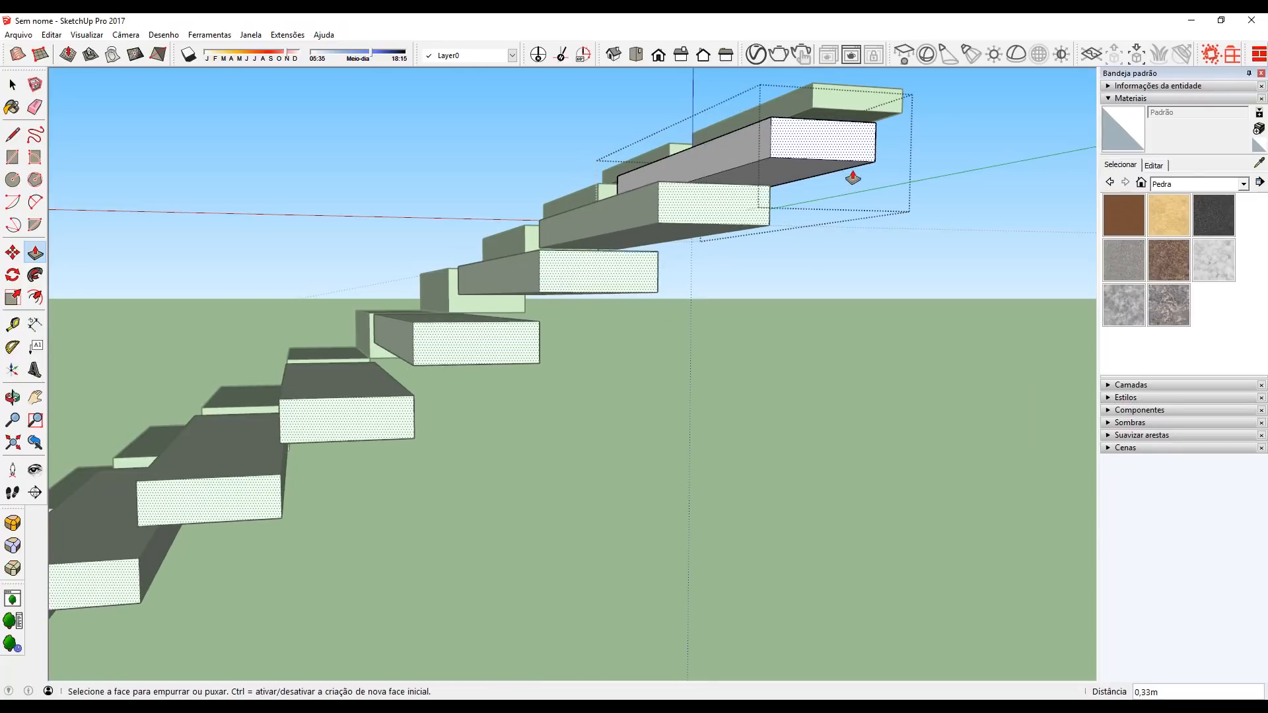
{"action": "middle_click_drag", "start_coordinate": [853, 177], "coordinate": [688, 235]}
{"action": "key", "text": "space"}
{"action": "scroll", "coordinate": [690, 235], "scroll_direction": "down", "scroll_amount": 1}
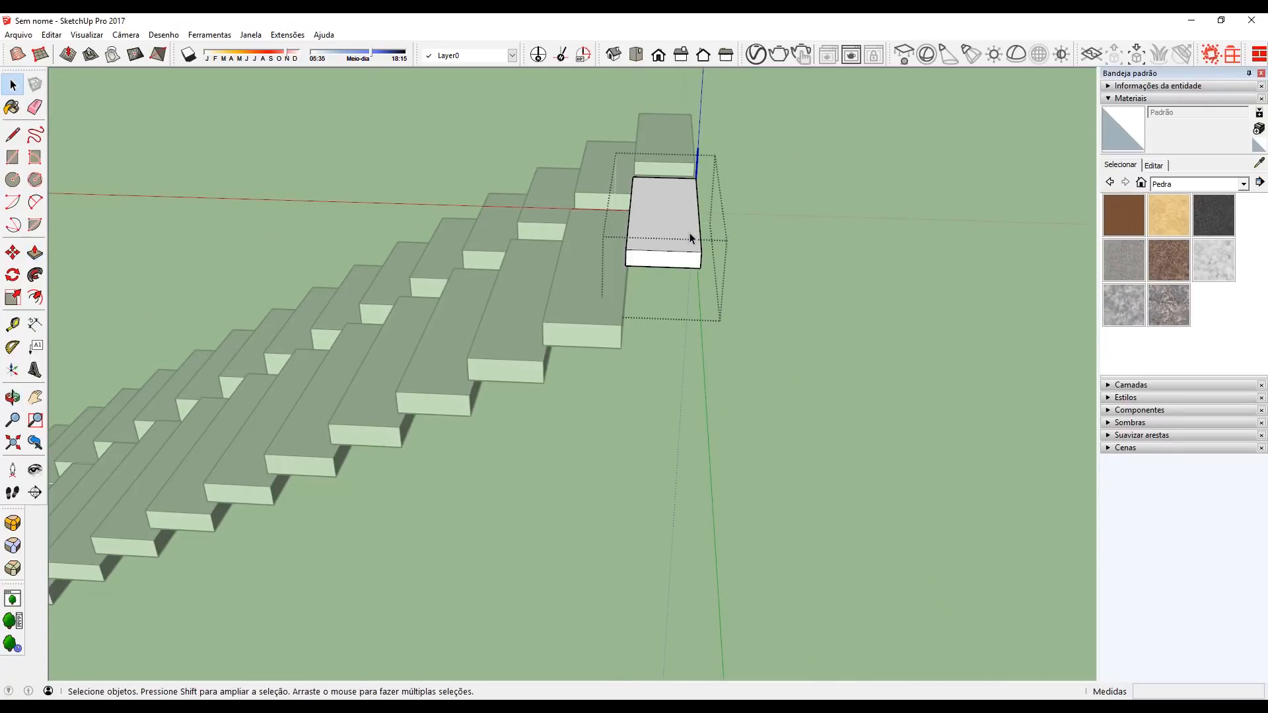
{"action": "key", "text": "p"}
{"action": "middle_click_drag", "start_coordinate": [693, 190], "coordinate": [704, 230]}
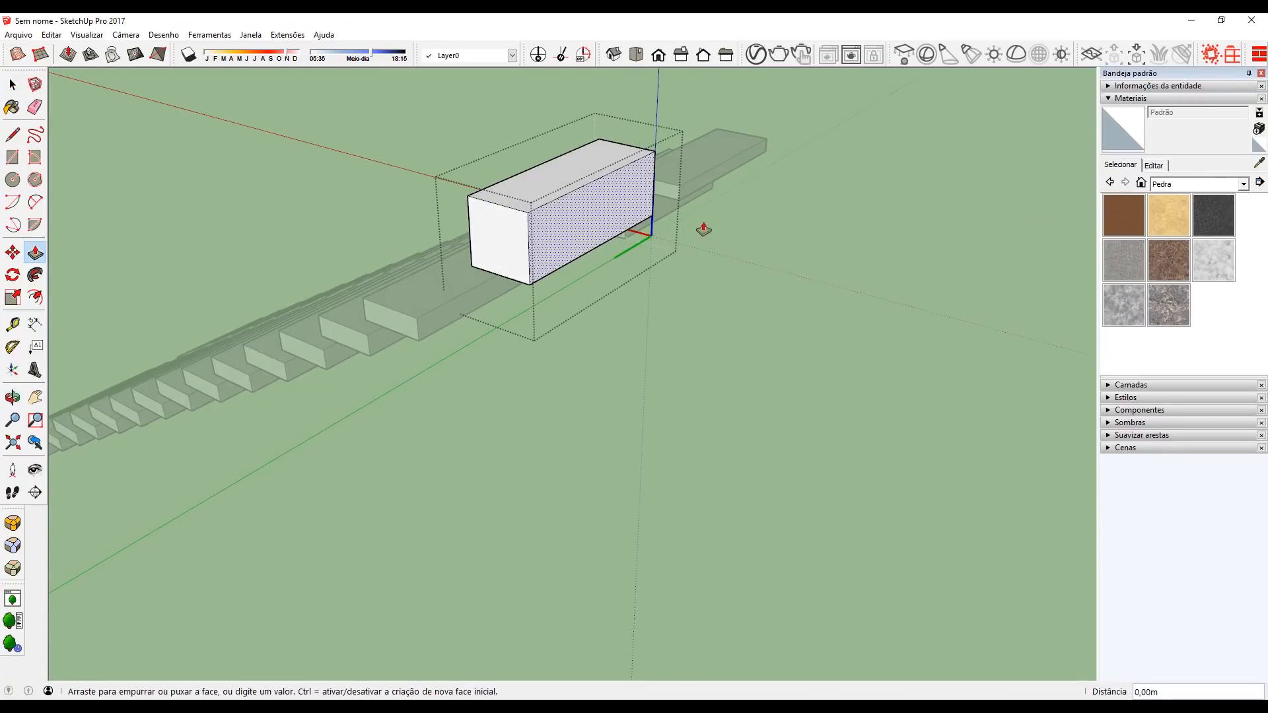
{"action": "middle_click_drag", "start_coordinate": [799, 233], "coordinate": [604, 249]}
{"action": "key", "text": "space"}
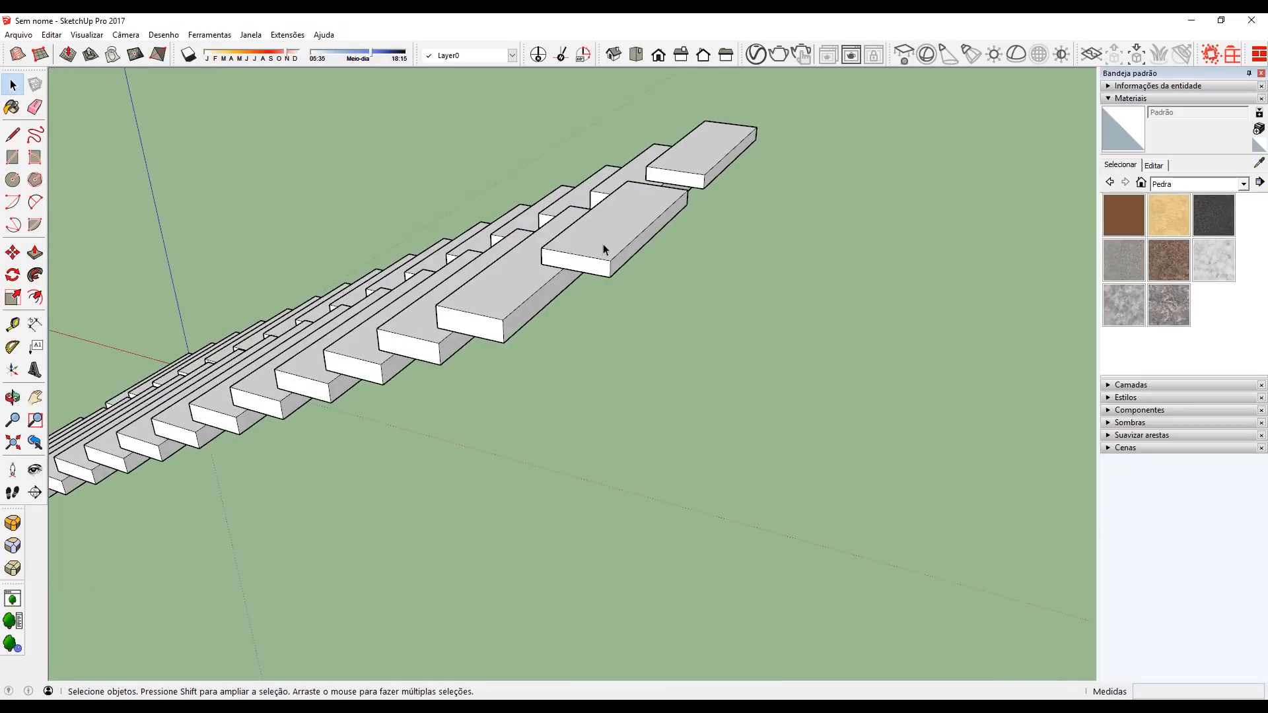
Step: Extend the unique uppermost step into a landing by pulling its outer long side face 0.7 m, then close the component
{"action": "double_click", "coordinate": [604, 243]}
{"action": "key", "text": "p"}
{"action": "left_click", "coordinate": [634, 249]}
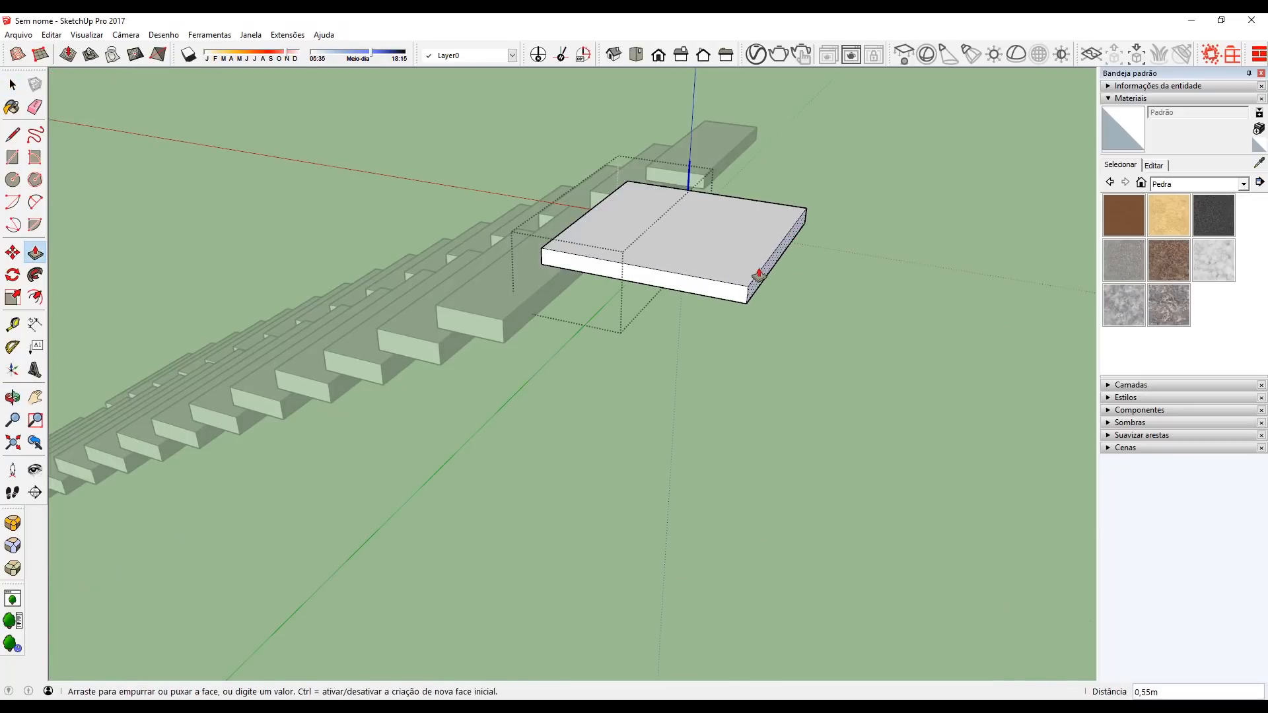
{"action": "type", "text": ",7"}
{"action": "key", "text": "Return"}
{"action": "key", "text": "space"}
{"action": "left_click", "coordinate": [640, 404]}
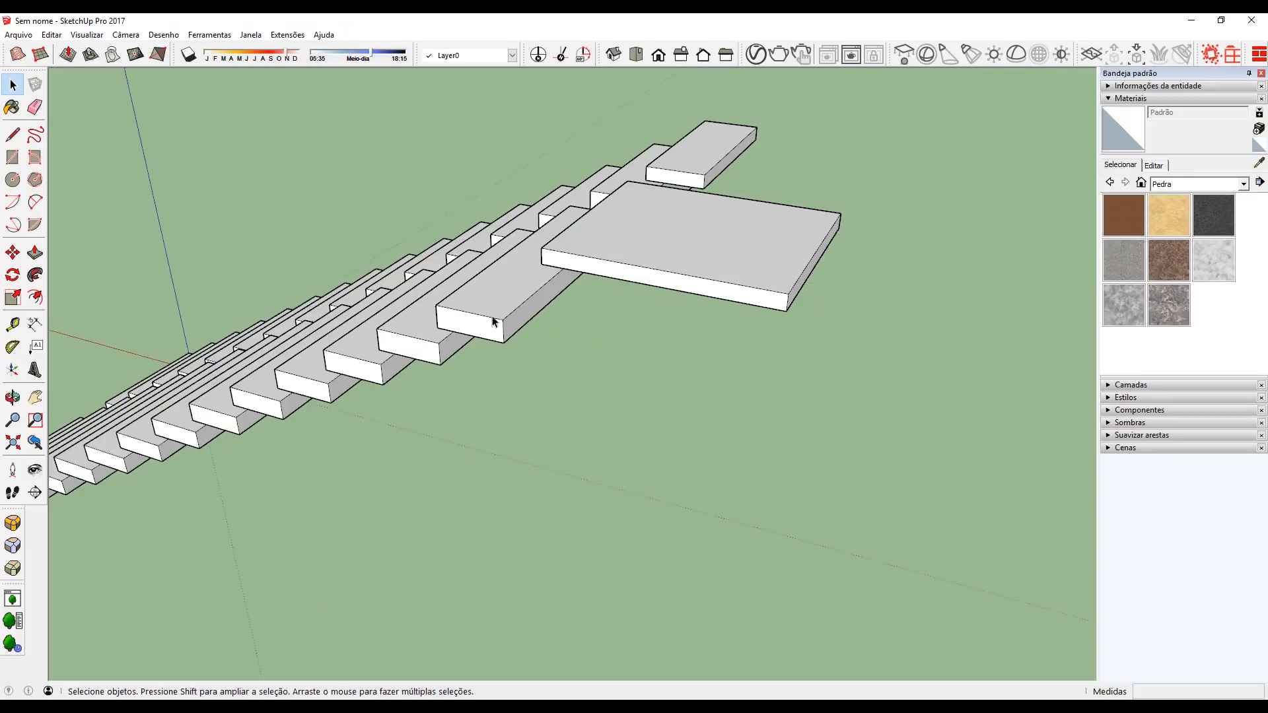
{"action": "middle_click_drag", "start_coordinate": [493, 321], "coordinate": [703, 236]}
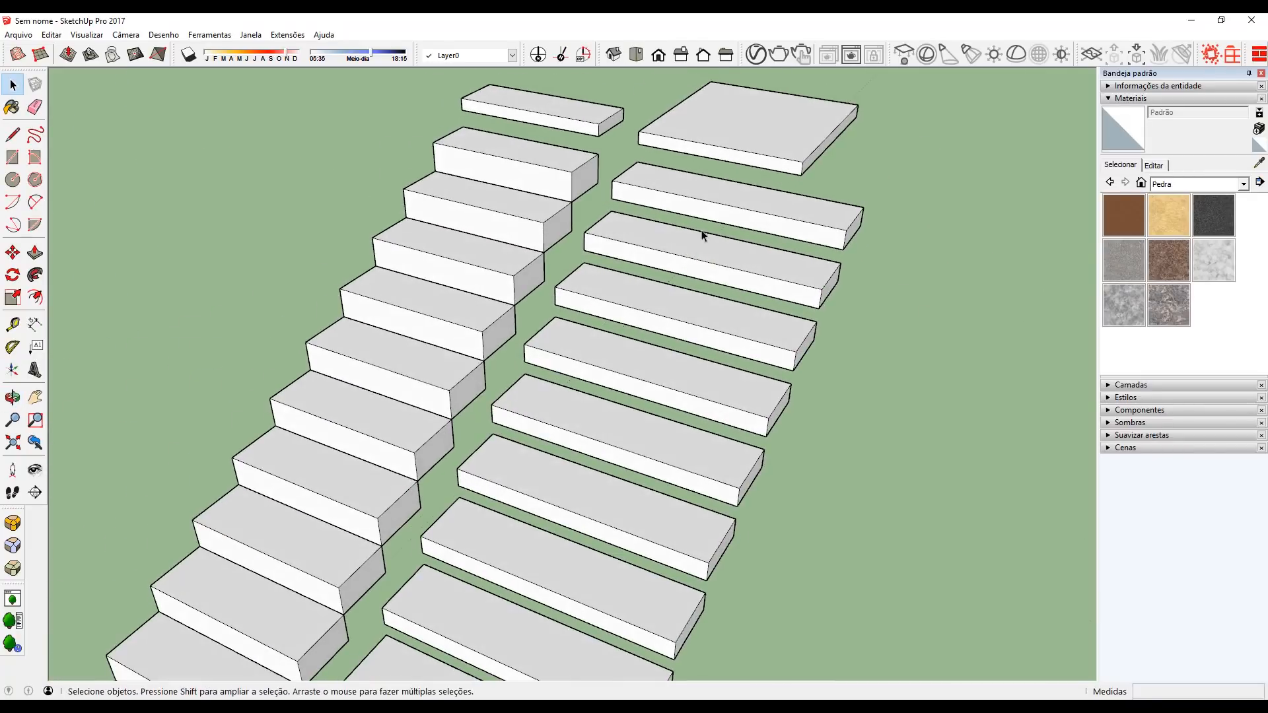
{"action": "scroll", "coordinate": [722, 183], "scroll_direction": "down", "scroll_amount": 2}
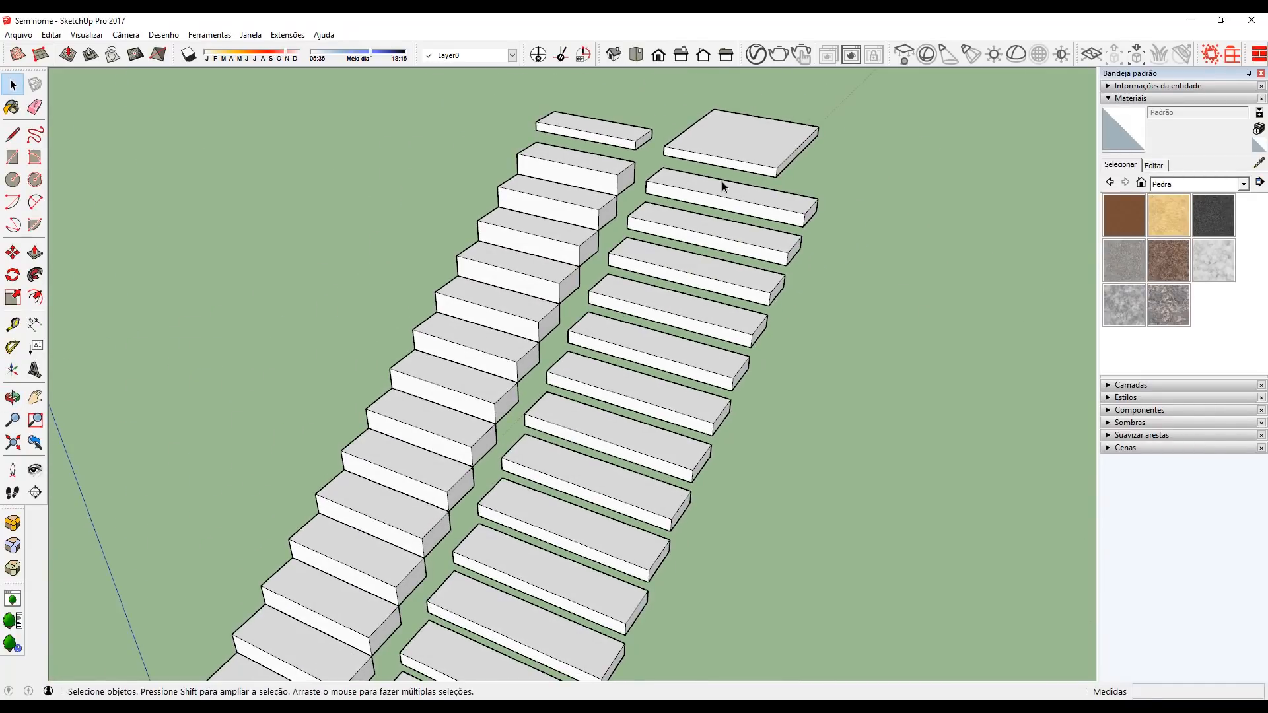
{"action": "middle_click_drag", "start_coordinate": [801, 203], "coordinate": [442, 169]}
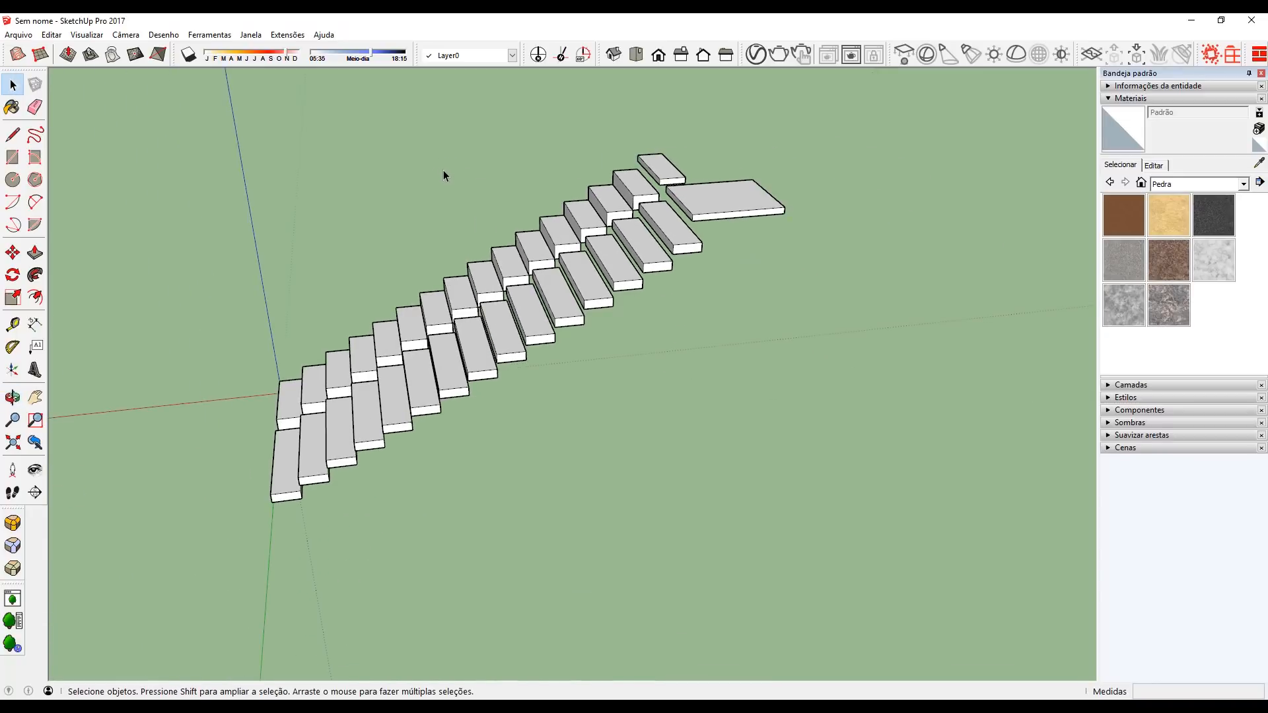
Step: Copy the landing outward in line beside itself and repeat the copy x5 to form a row of slabs
{"action": "scroll", "coordinate": [712, 208], "scroll_direction": "up", "scroll_amount": 2}
{"action": "left_click", "coordinate": [711, 208]}
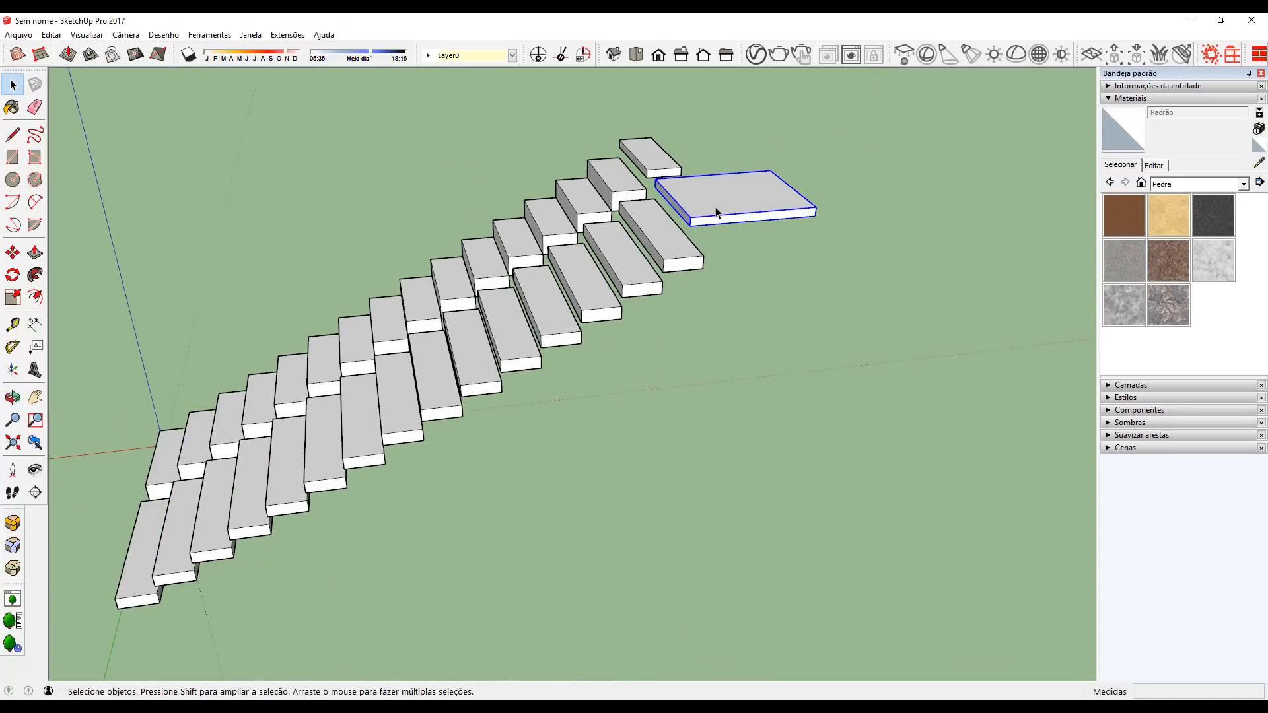
{"action": "scroll", "coordinate": [716, 206], "scroll_direction": "up", "scroll_amount": 3}
{"action": "middle_click_drag", "start_coordinate": [716, 206], "coordinate": [595, 210]}
{"action": "key", "text": "m"}
{"action": "left_click", "coordinate": [623, 260]}
{"action": "key", "text": "ctrl"}
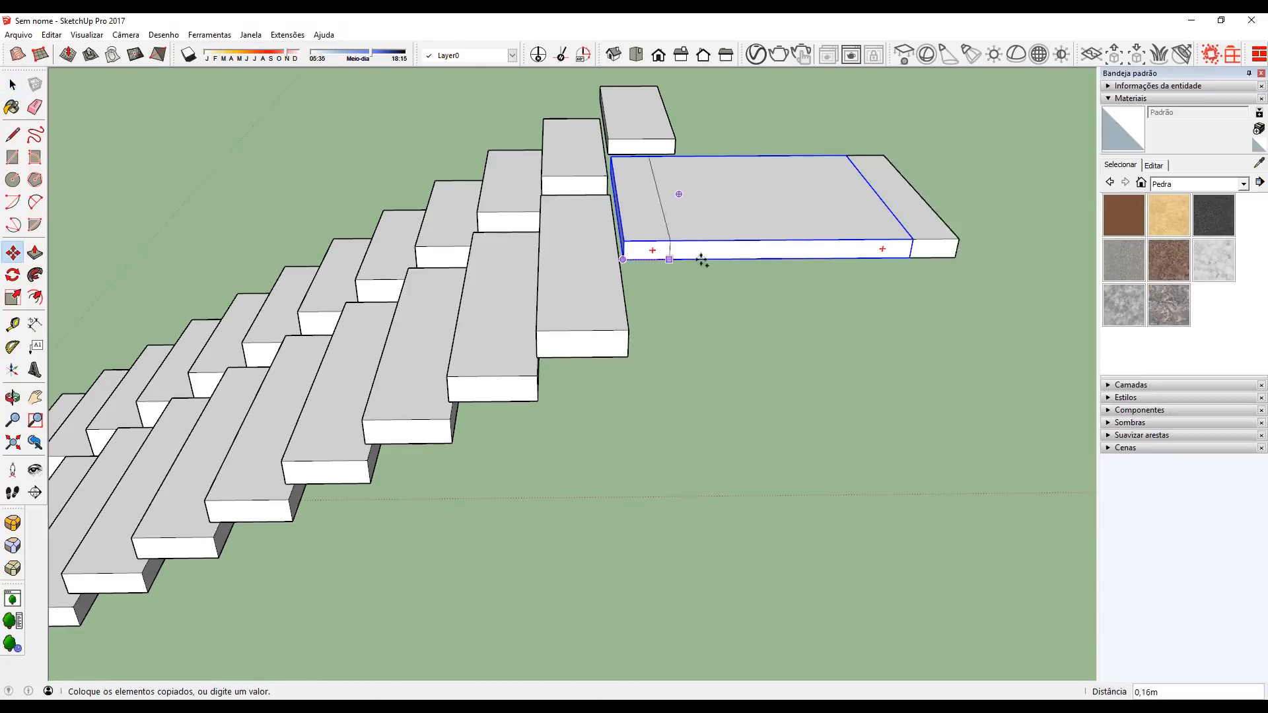
{"action": "left_click", "coordinate": [932, 259]}
{"action": "scroll", "coordinate": [628, 226], "scroll_direction": "down", "scroll_amount": 5}
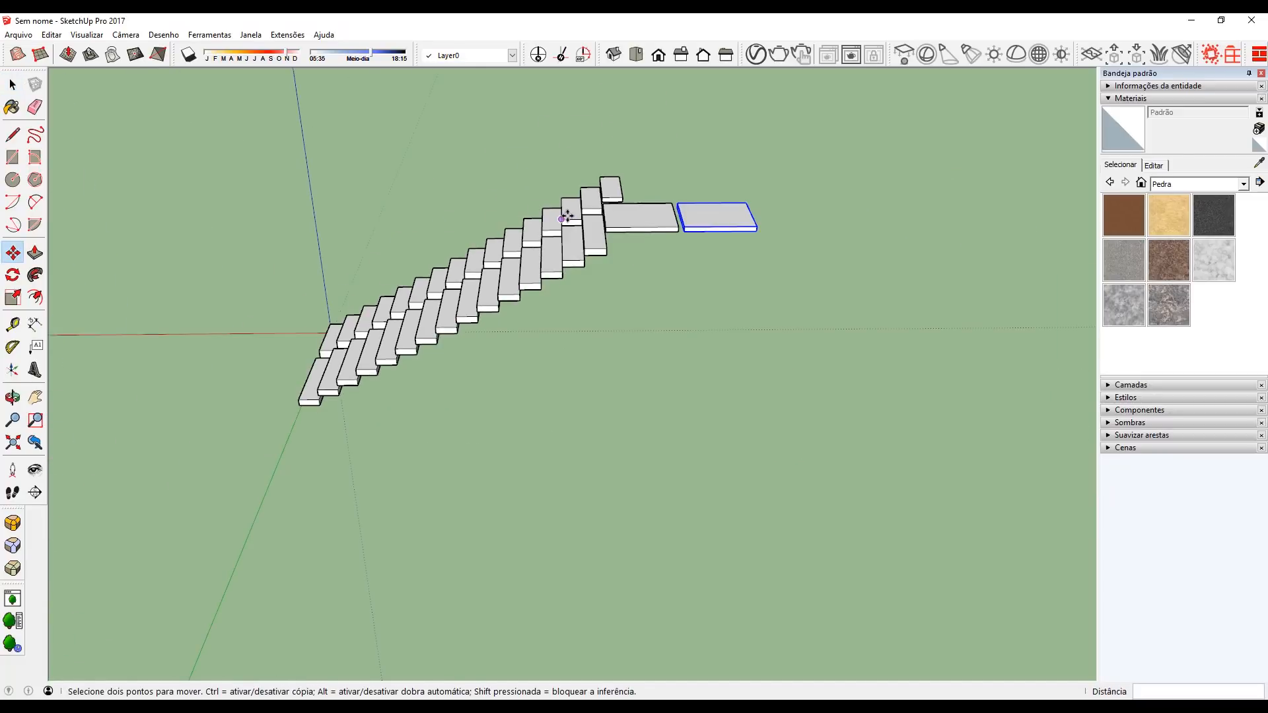
{"action": "type", "text": "x5"}
{"action": "key", "text": "Return"}
{"action": "key", "text": "space"}
{"action": "scroll", "coordinate": [701, 231], "scroll_direction": "up", "scroll_amount": 6}
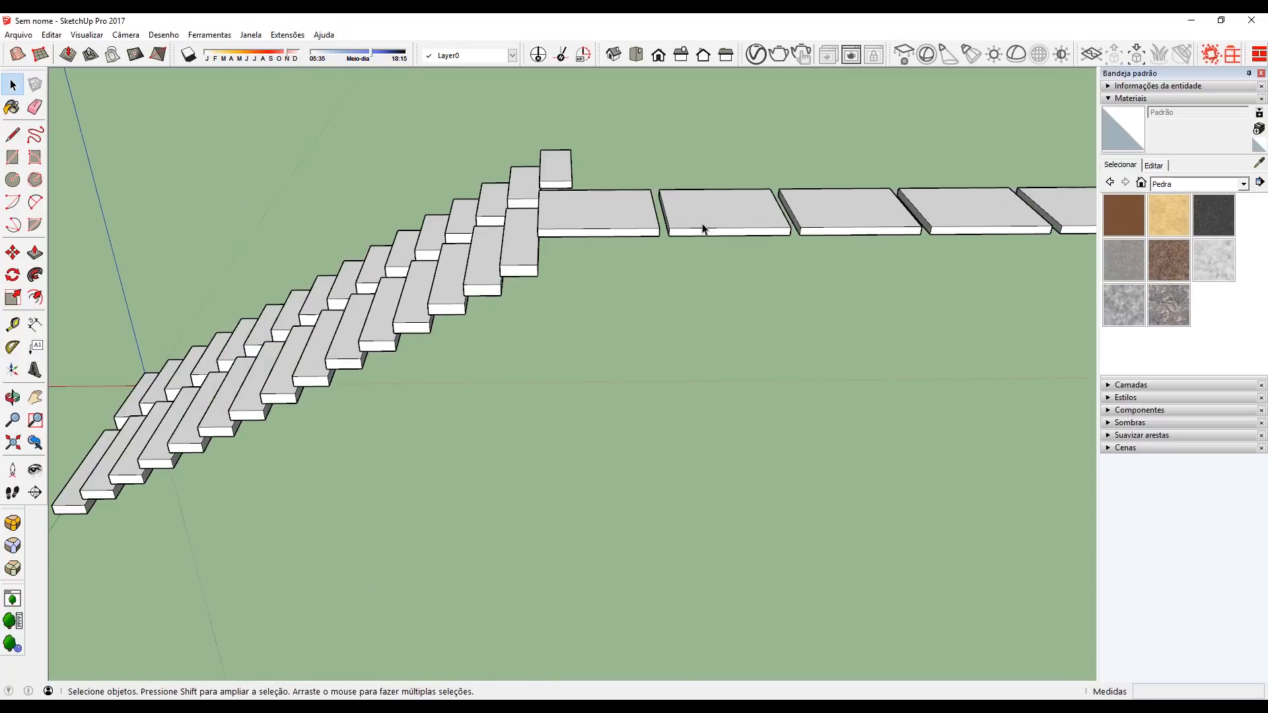
Step: Open the second landing slab and select all its geometry to examine which other pieces are linked to it
{"action": "double_click", "coordinate": [700, 228]}
{"action": "triple_click", "coordinate": [700, 229]}
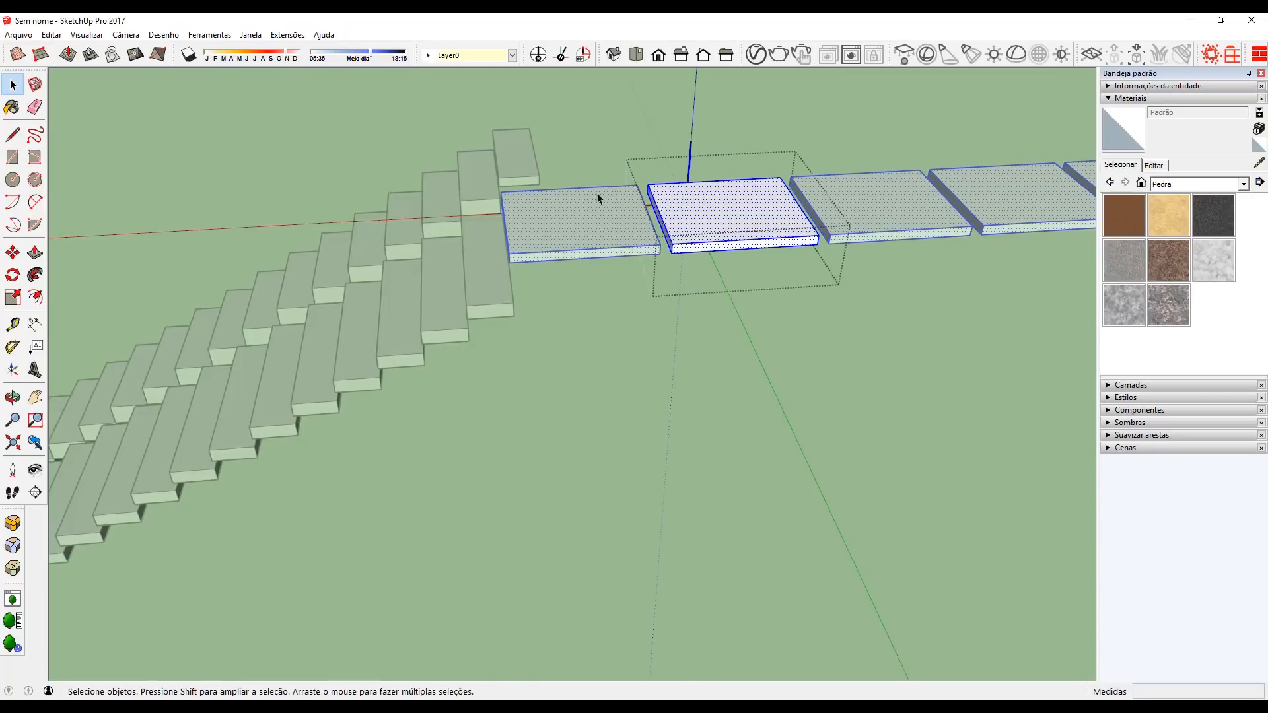
{"action": "middle_click_drag", "start_coordinate": [595, 209], "coordinate": [830, 165]}
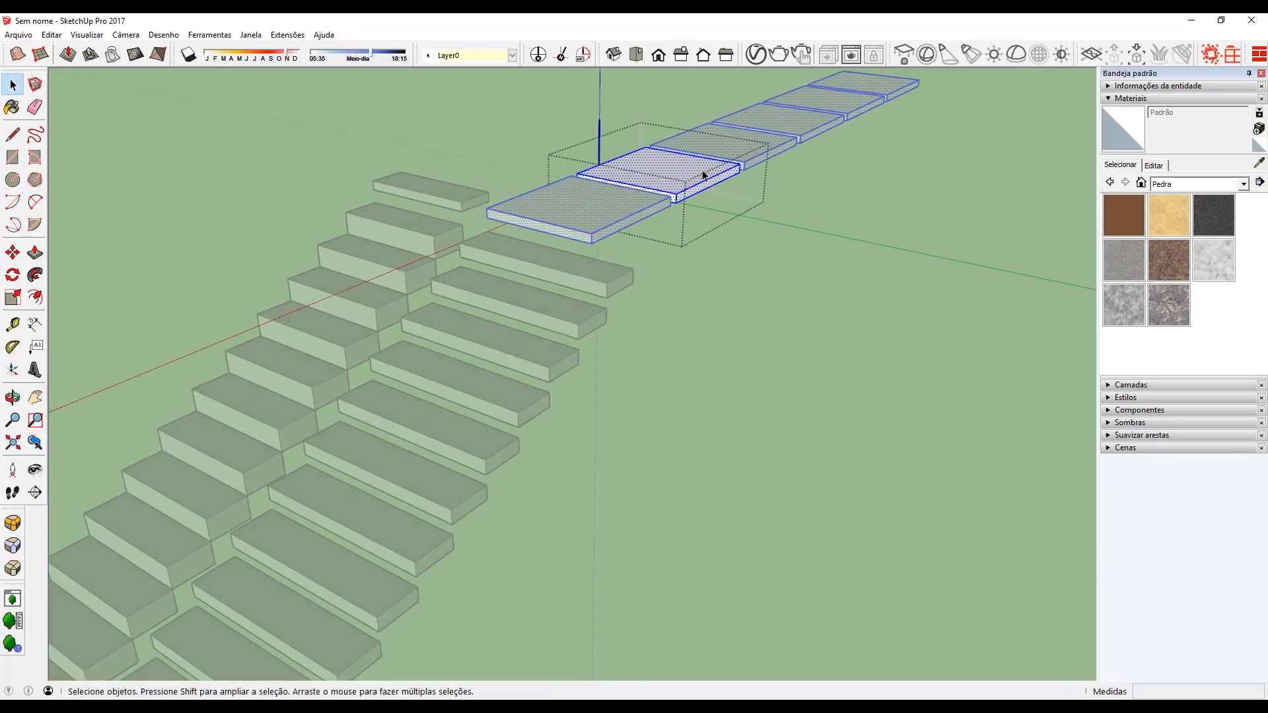
{"action": "middle_click_drag", "start_coordinate": [622, 164], "coordinate": [716, 140]}
{"action": "scroll", "coordinate": [548, 211], "scroll_direction": "up", "scroll_amount": 3}
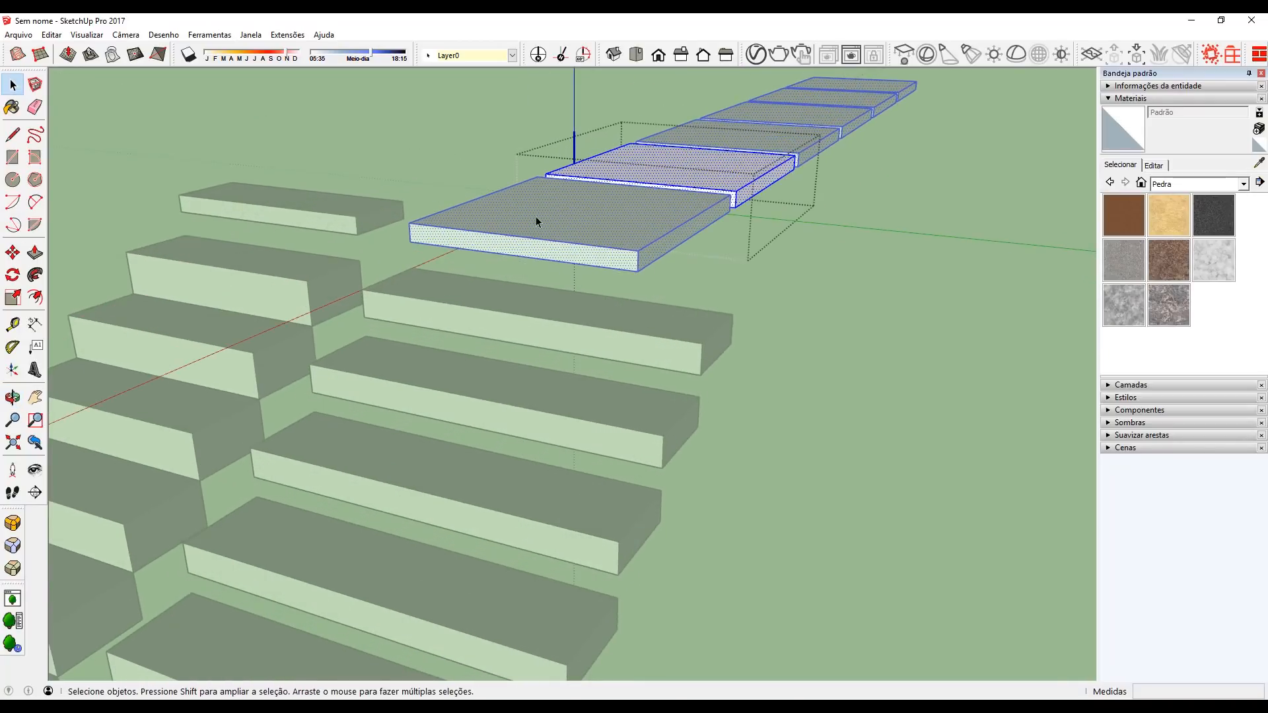
{"action": "key", "text": "Escape"}
{"action": "middle_click_drag", "start_coordinate": [589, 220], "coordinate": [481, 206]}
{"action": "middle_click_drag", "start_coordinate": [565, 232], "coordinate": [474, 276]}
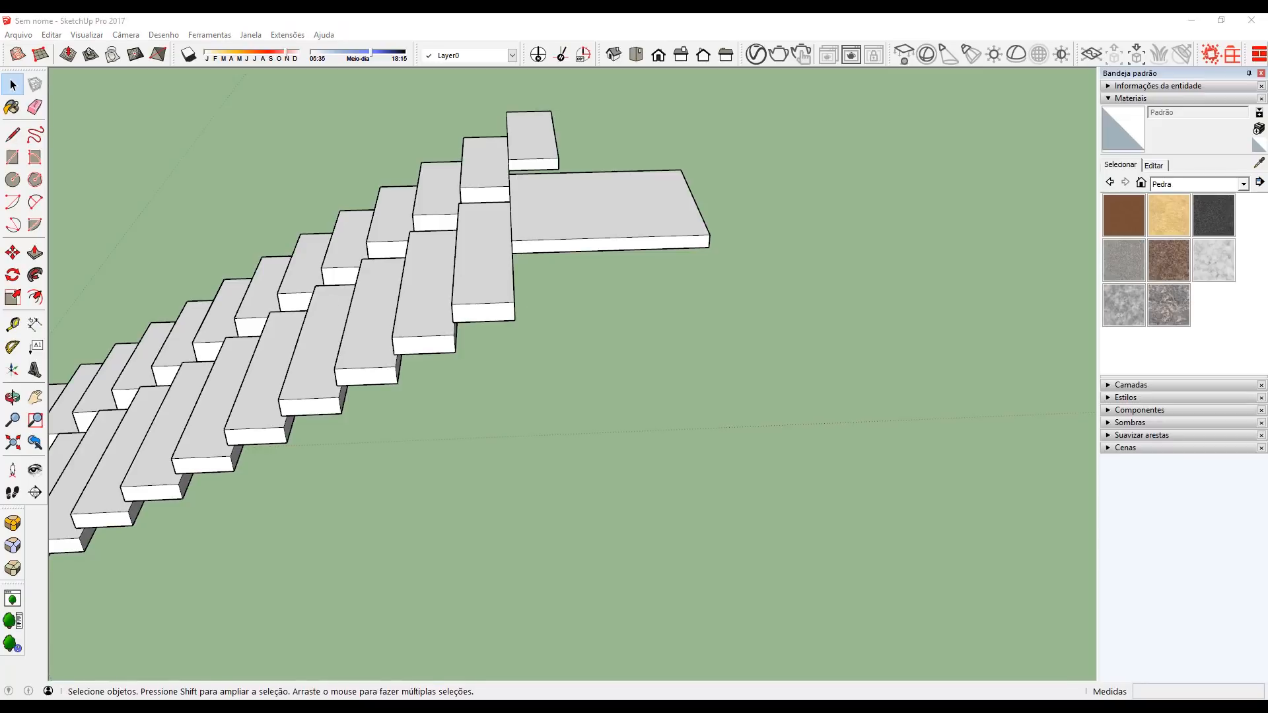
{"action": "scroll", "coordinate": [542, 310], "scroll_direction": "down", "scroll_amount": 5}
{"action": "middle_click_drag", "start_coordinate": [549, 348], "coordinate": [600, 241]}
{"action": "scroll", "coordinate": [604, 240], "scroll_direction": "down", "scroll_amount": 3}
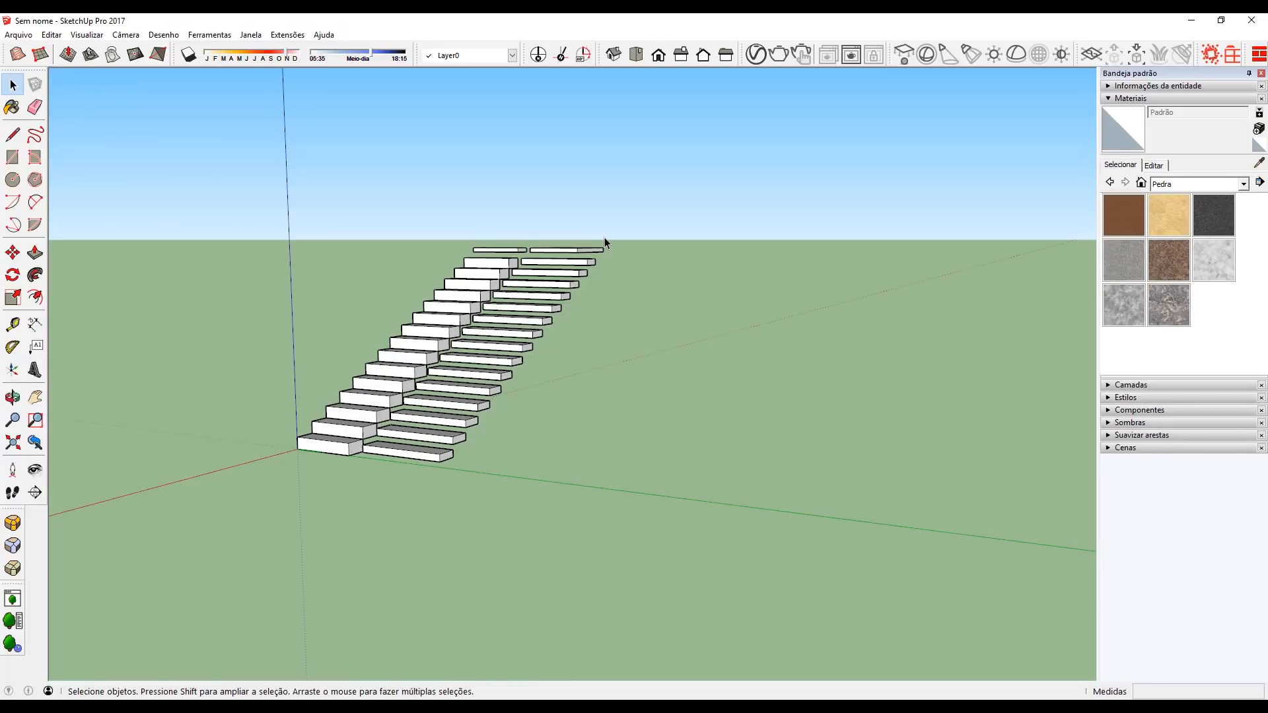
{"action": "double_click", "coordinate": [603, 247]}
{"action": "middle_click_drag", "start_coordinate": [632, 246], "coordinate": [565, 364]}
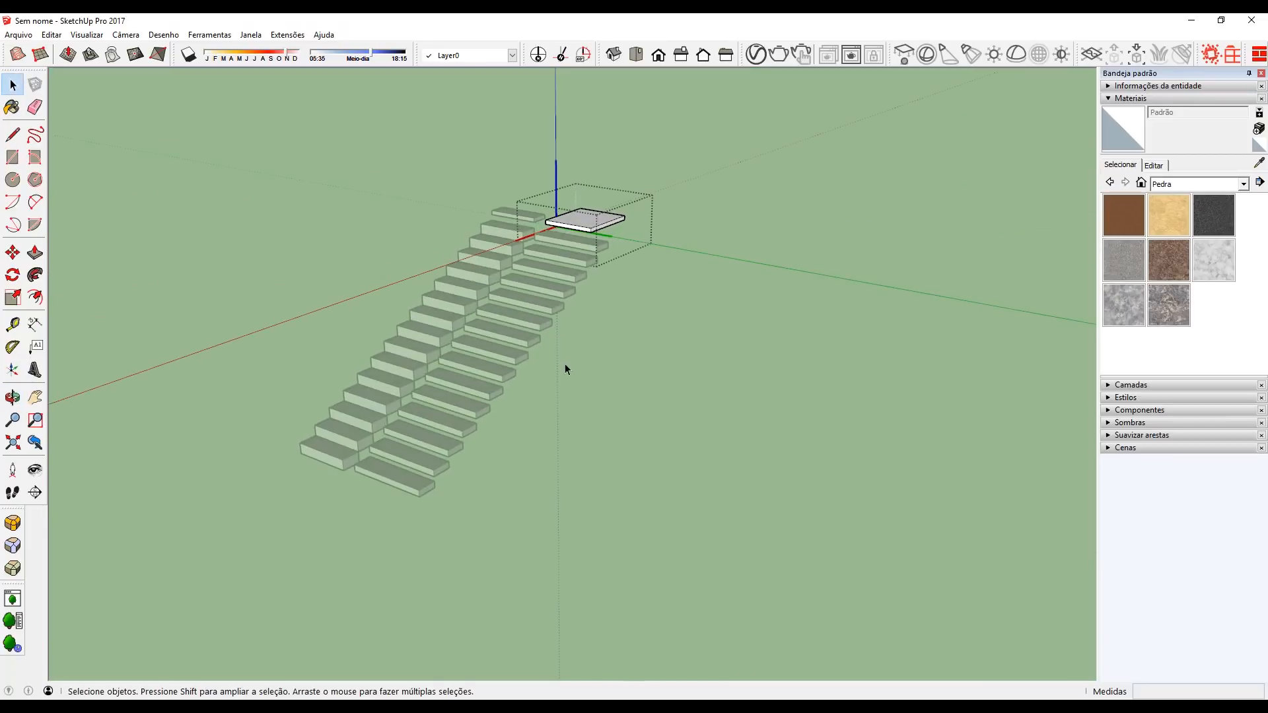
{"action": "left_click", "coordinate": [730, 319]}
Step: Delete both staircases from the model
{"action": "mouse_move", "coordinate": [674, 239]}
{"action": "middle_mouse_down"}
{"action": "mouse_move", "coordinate": [580, 250]}
{"action": "mouse_move", "coordinate": [669, 224]}
{"action": "middle_mouse_up"}
{"action": "left_click_drag", "start_coordinate": [668, 229], "coordinate": [314, 535]}
{"action": "key", "text": "Delete"}
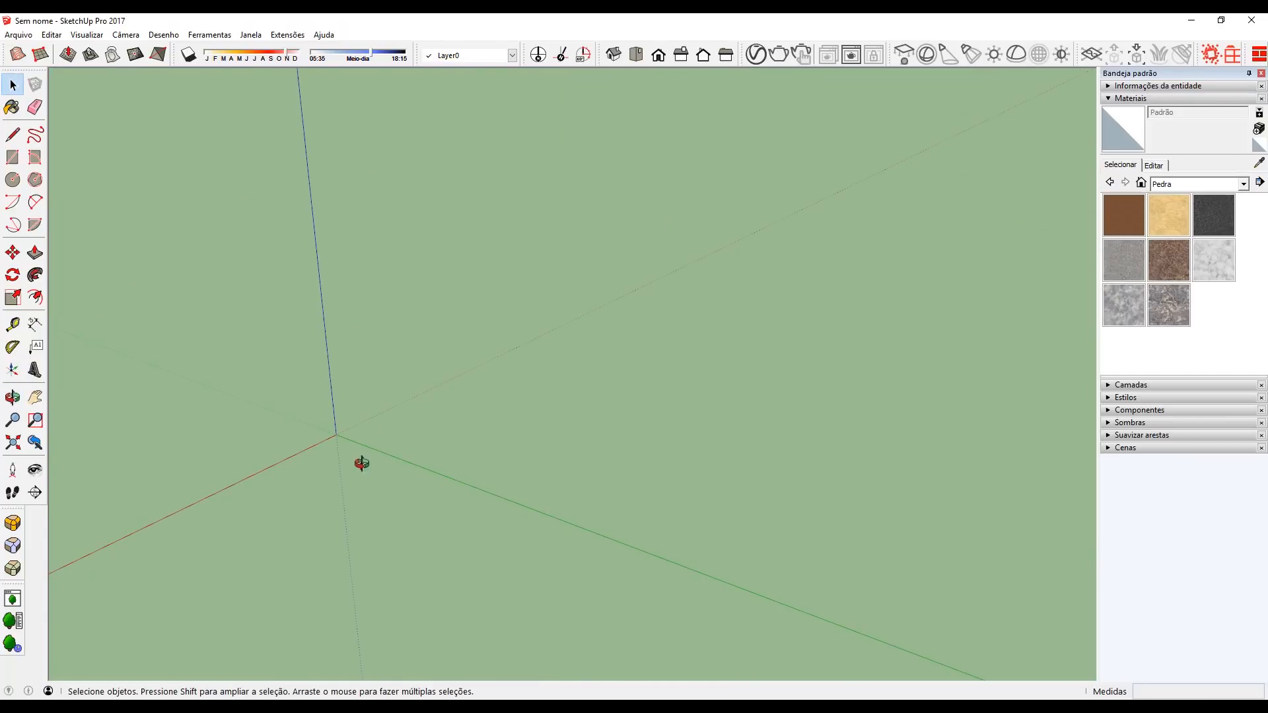
Step: Draw a rectangle on the ground from the origin, pull it up about 2.03 m into a box, and select the whole box
{"action": "key", "text": "r"}
{"action": "left_click", "coordinate": [306, 409]}
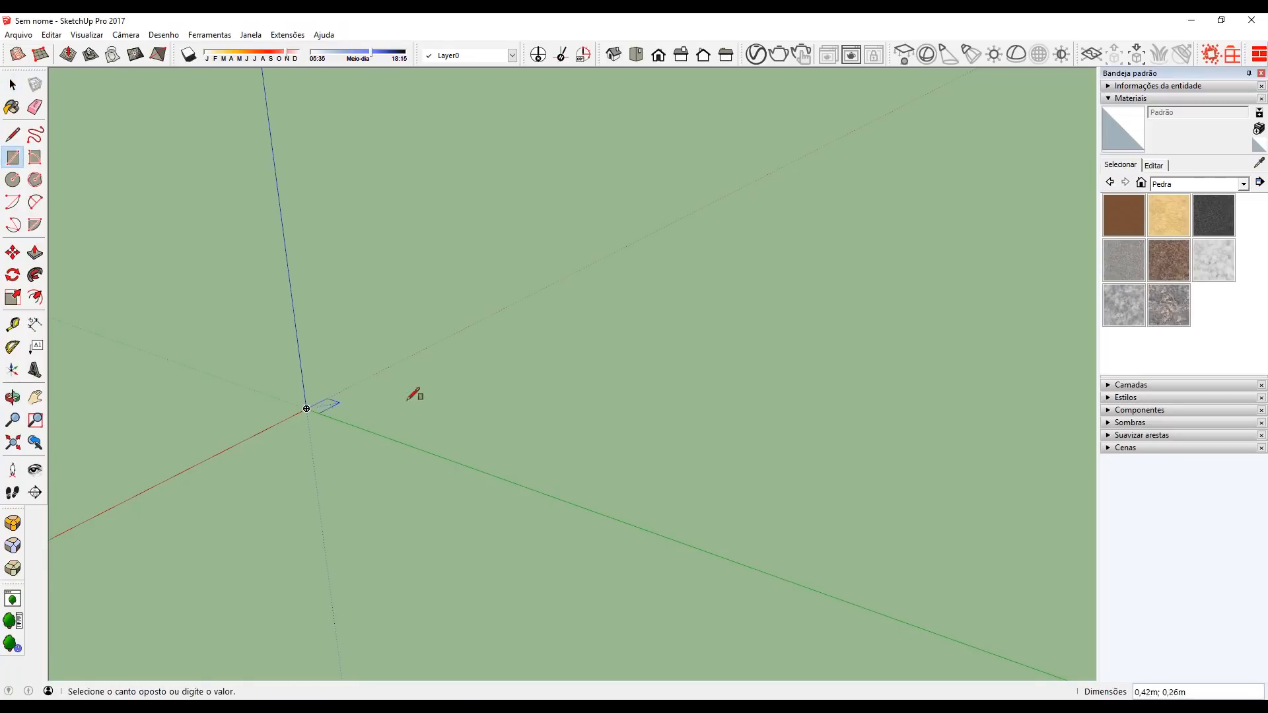
{"action": "left_click", "coordinate": [527, 384]}
{"action": "key", "text": "p"}
{"action": "left_click", "coordinate": [461, 418]}
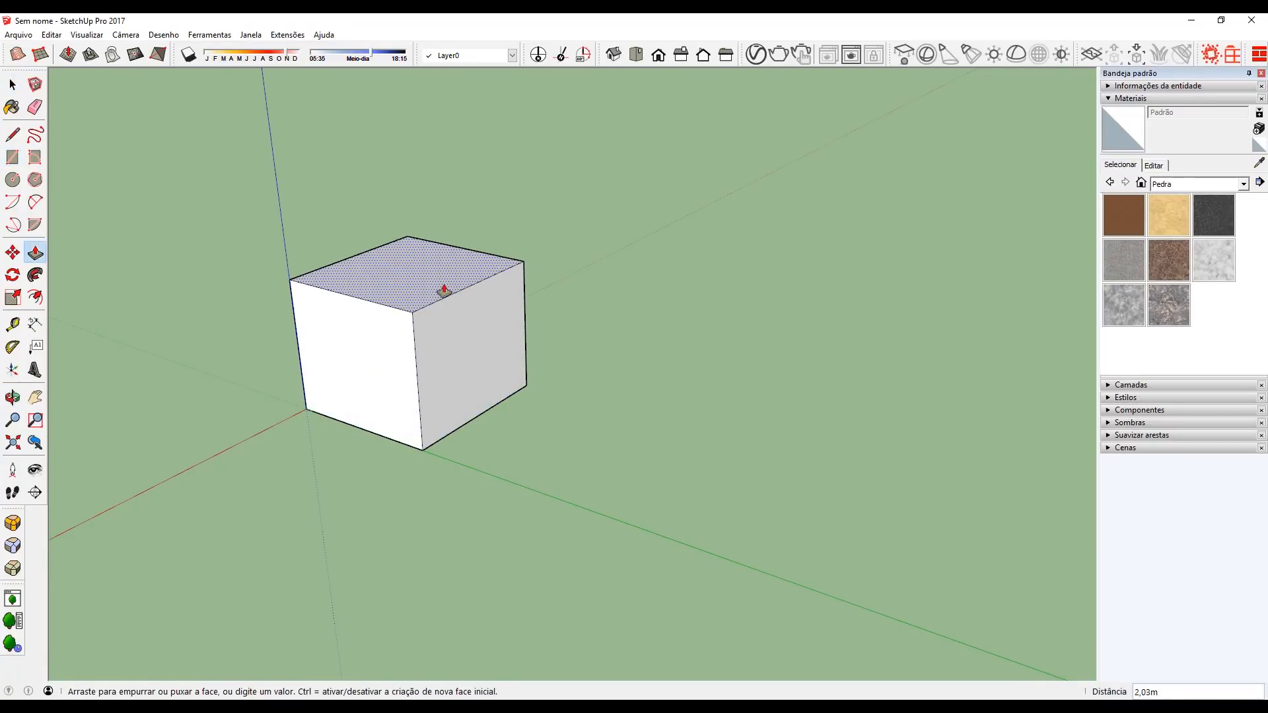
{"action": "left_click", "coordinate": [441, 292]}
{"action": "key", "text": "space"}
{"action": "triple_click", "coordinate": [378, 356]}
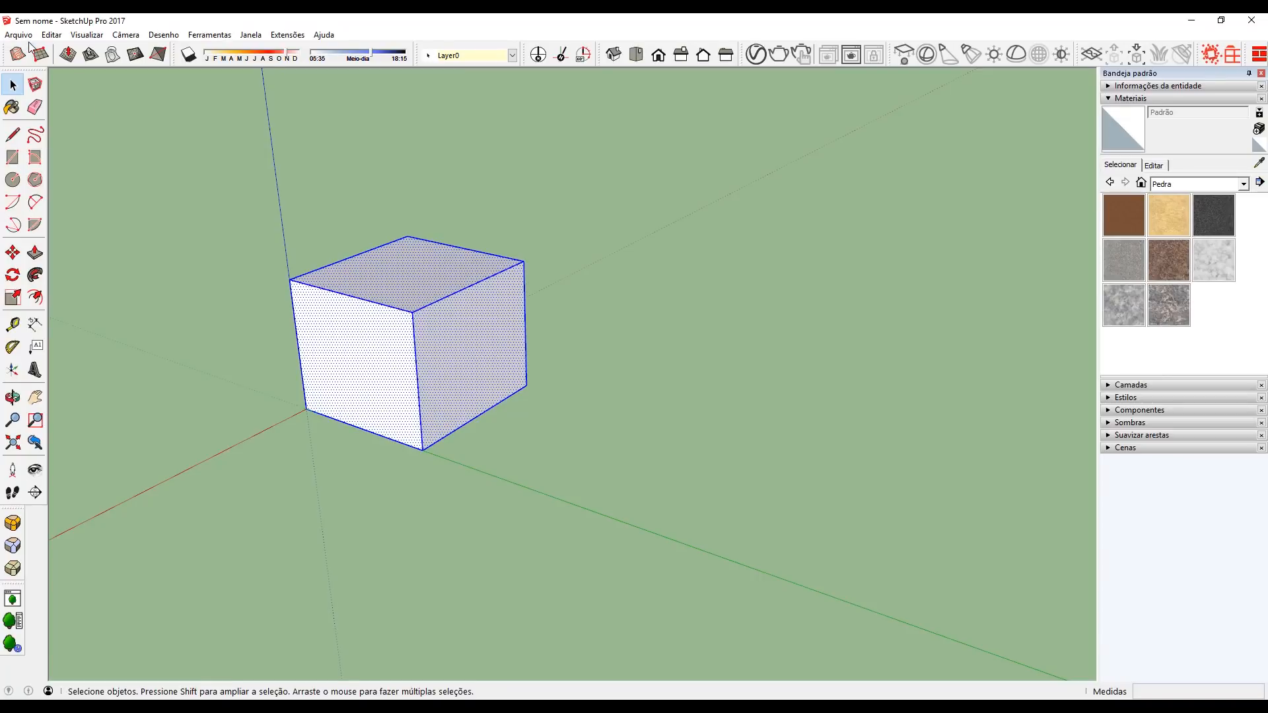
Step: Download the Lamp Post / Poste de Luz 3 model from 3D Warehouse into the model and place it at a distance behind the box
{"action": "left_click", "coordinate": [250, 35]}
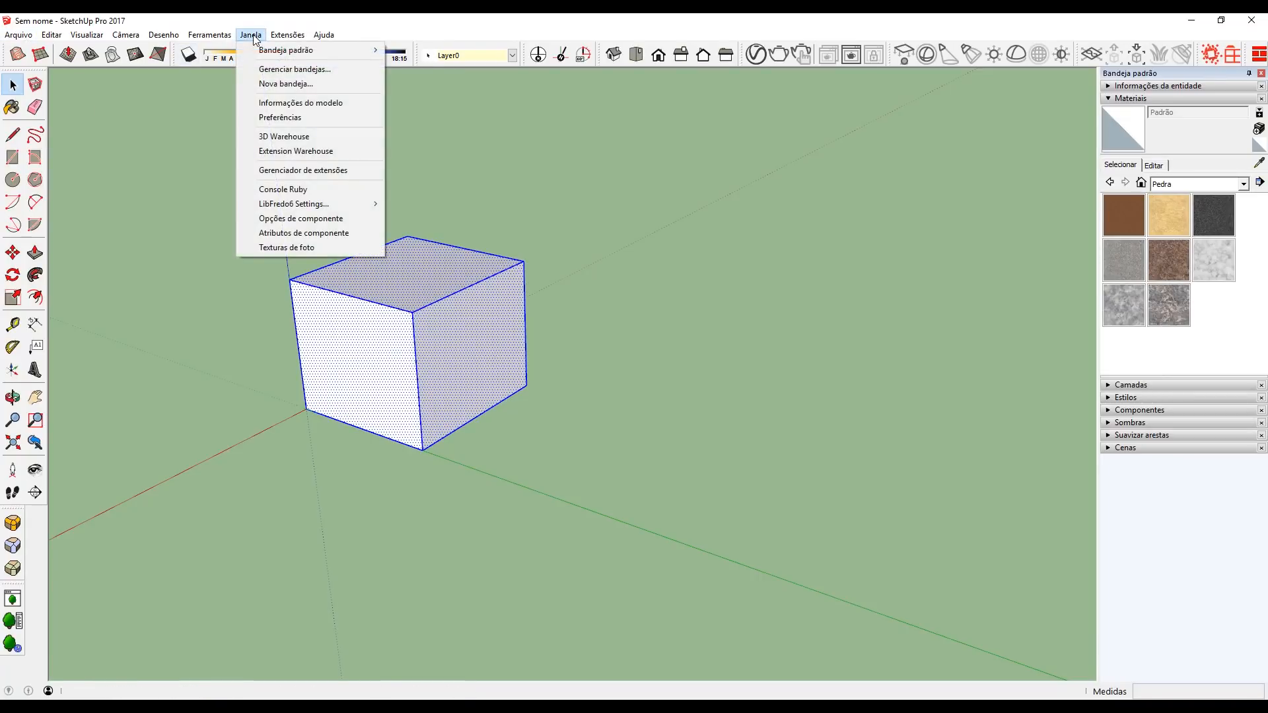
{"action": "left_click", "coordinate": [267, 137]}
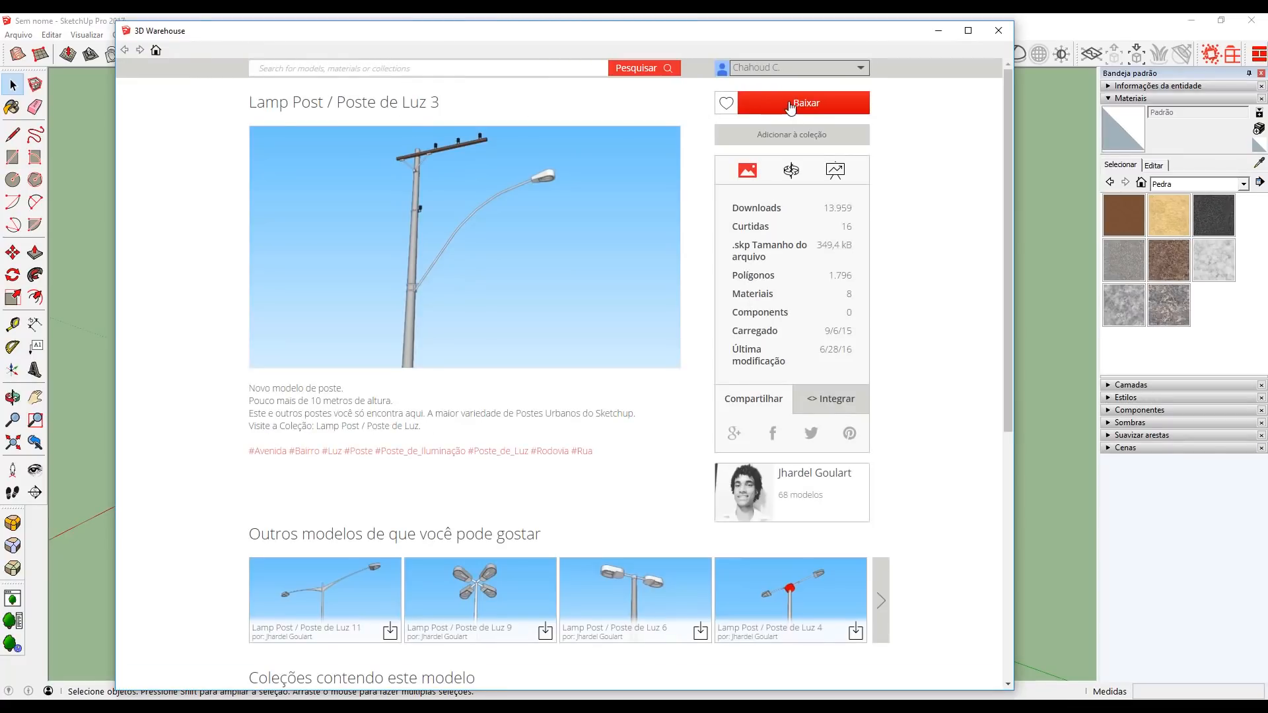
{"action": "left_click", "coordinate": [793, 110]}
{"action": "left_click", "coordinate": [538, 395]}
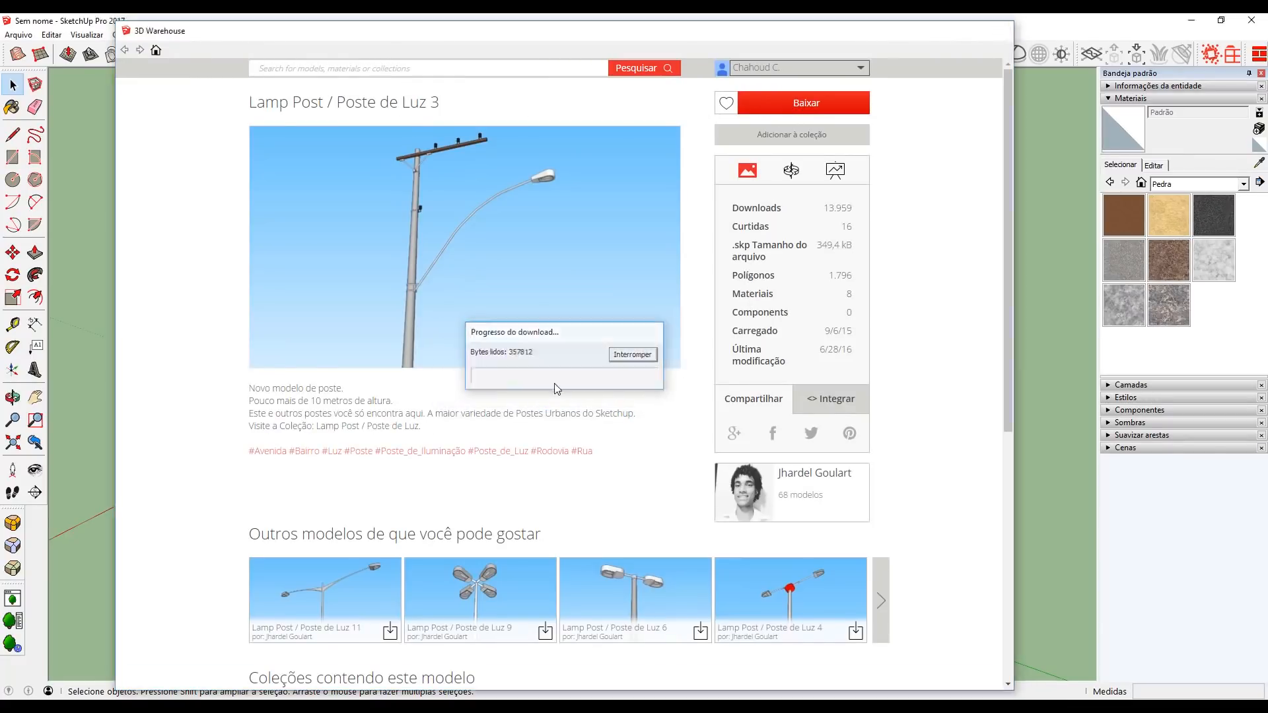
{"action": "left_click", "coordinate": [792, 295]}
{"action": "scroll", "coordinate": [792, 294], "scroll_direction": "down", "scroll_amount": 3}
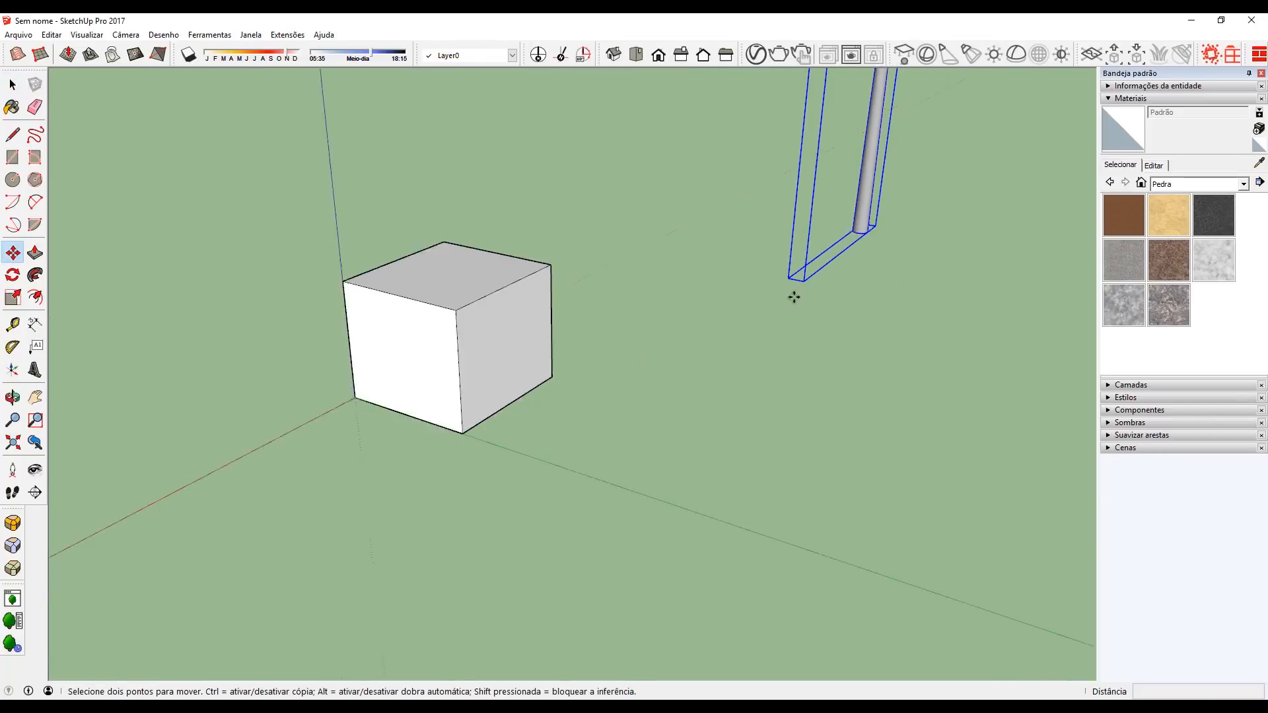
{"action": "scroll", "coordinate": [700, 345], "scroll_direction": "down", "scroll_amount": 3}
{"action": "middle_click_drag", "start_coordinate": [616, 377], "coordinate": [546, 390]}
{"action": "key", "text": "space"}
{"action": "scroll", "coordinate": [645, 343], "scroll_direction": "up", "scroll_amount": 3}
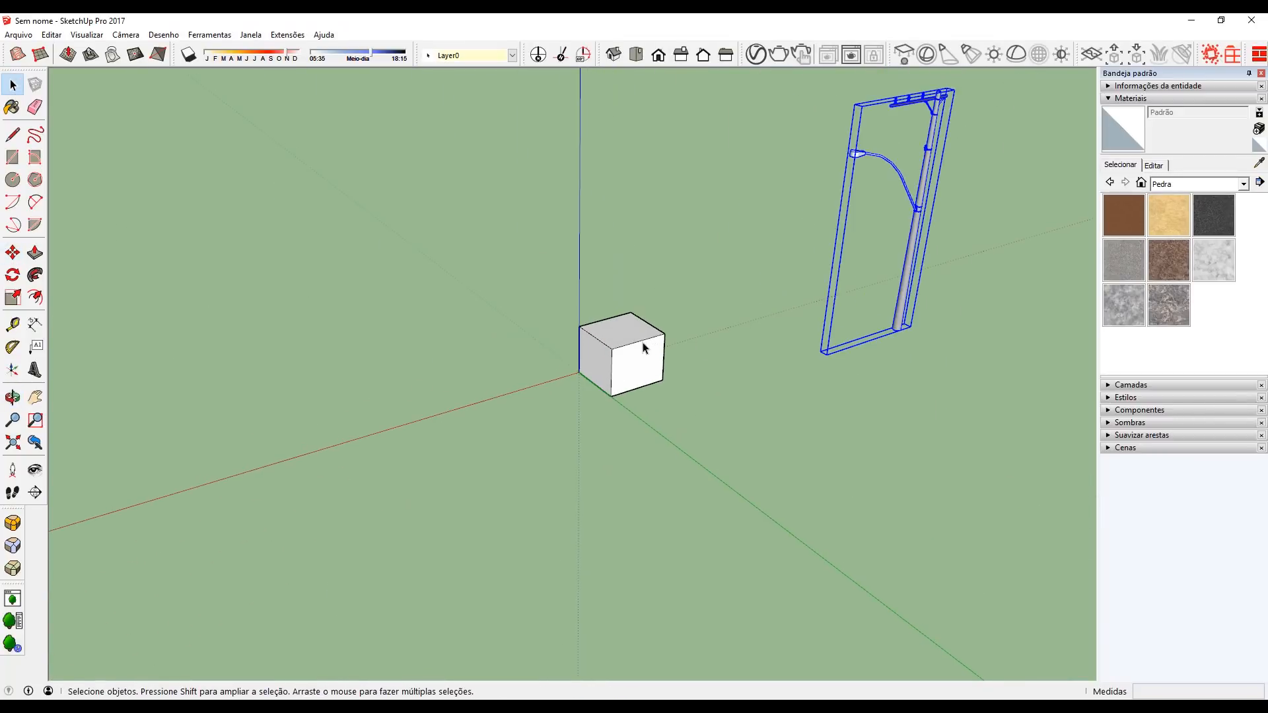
Step: Delete the lamp post behind the box
{"action": "left_click", "coordinate": [643, 342]}
{"action": "scroll", "coordinate": [908, 238], "scroll_direction": "down", "scroll_amount": 1}
{"action": "left_click", "coordinate": [911, 237]}
{"action": "key", "text": "Delete"}
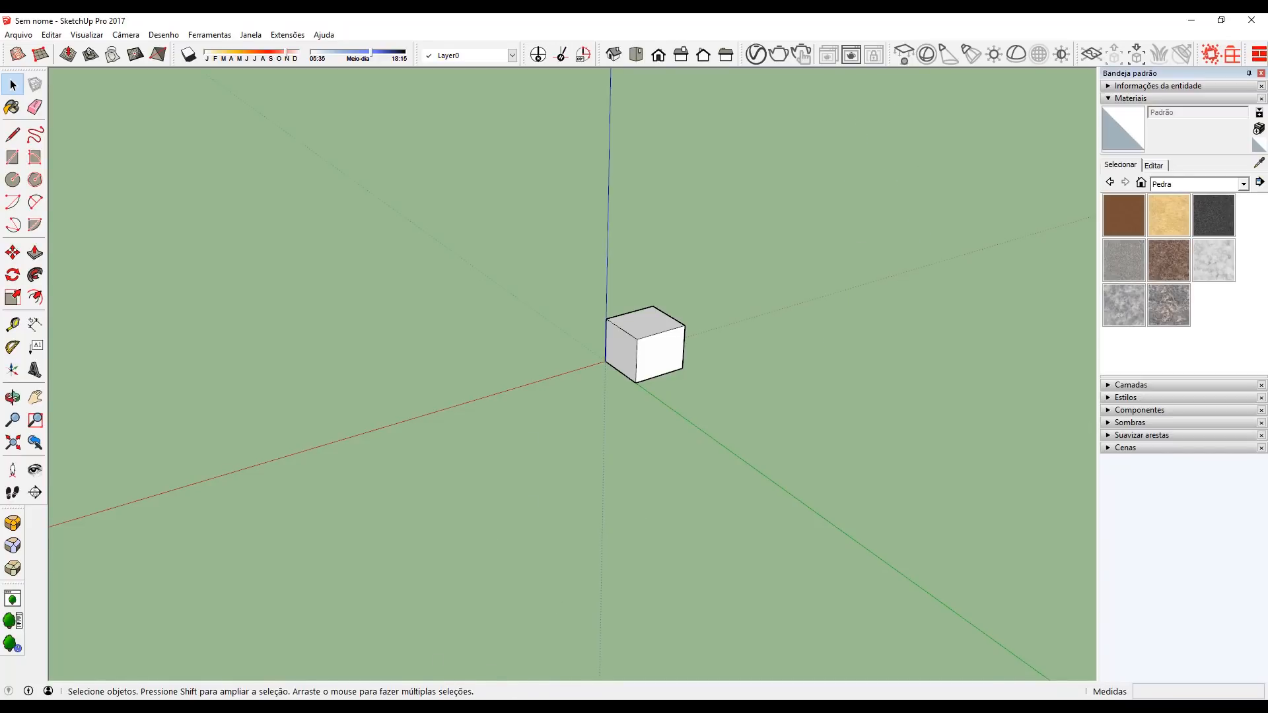
Step: Switch to 3D Warehouse in the browser and download the Roman Classic Corner Post as a SketchUp 2017 model
{"action": "left_click", "coordinate": [405, 654]}
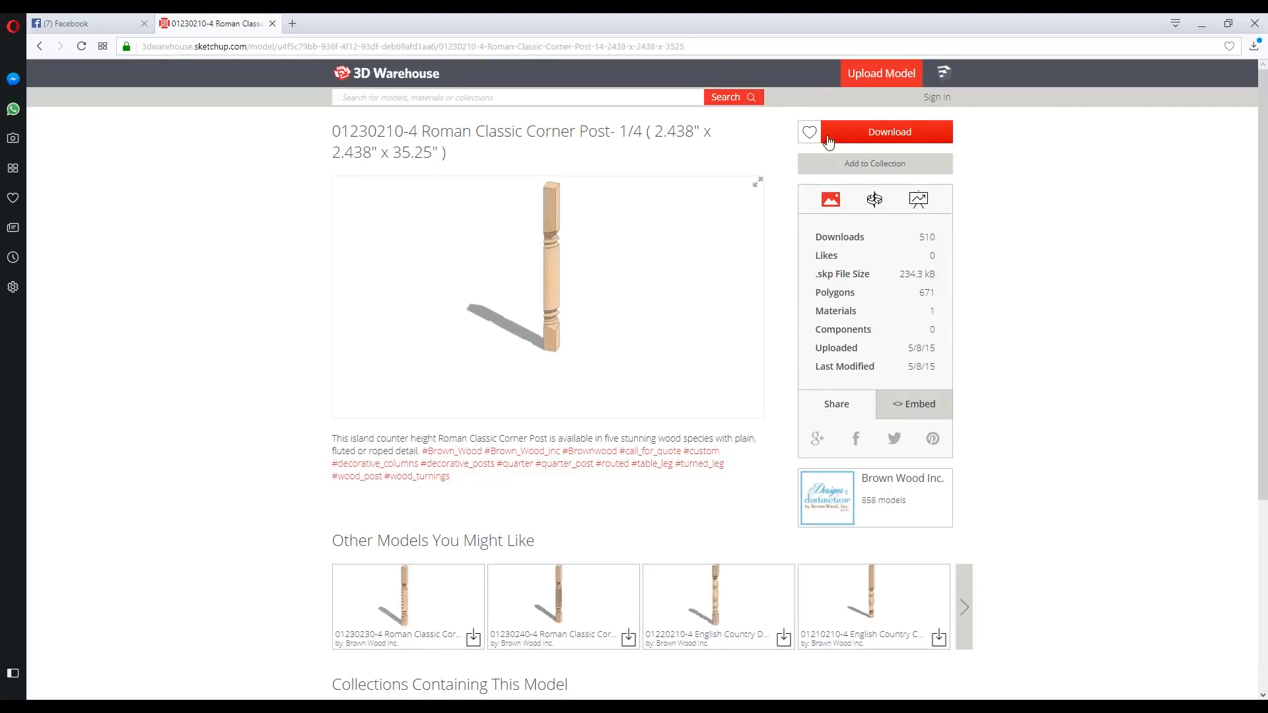
{"action": "left_click", "coordinate": [878, 138]}
{"action": "left_click", "coordinate": [691, 563]}
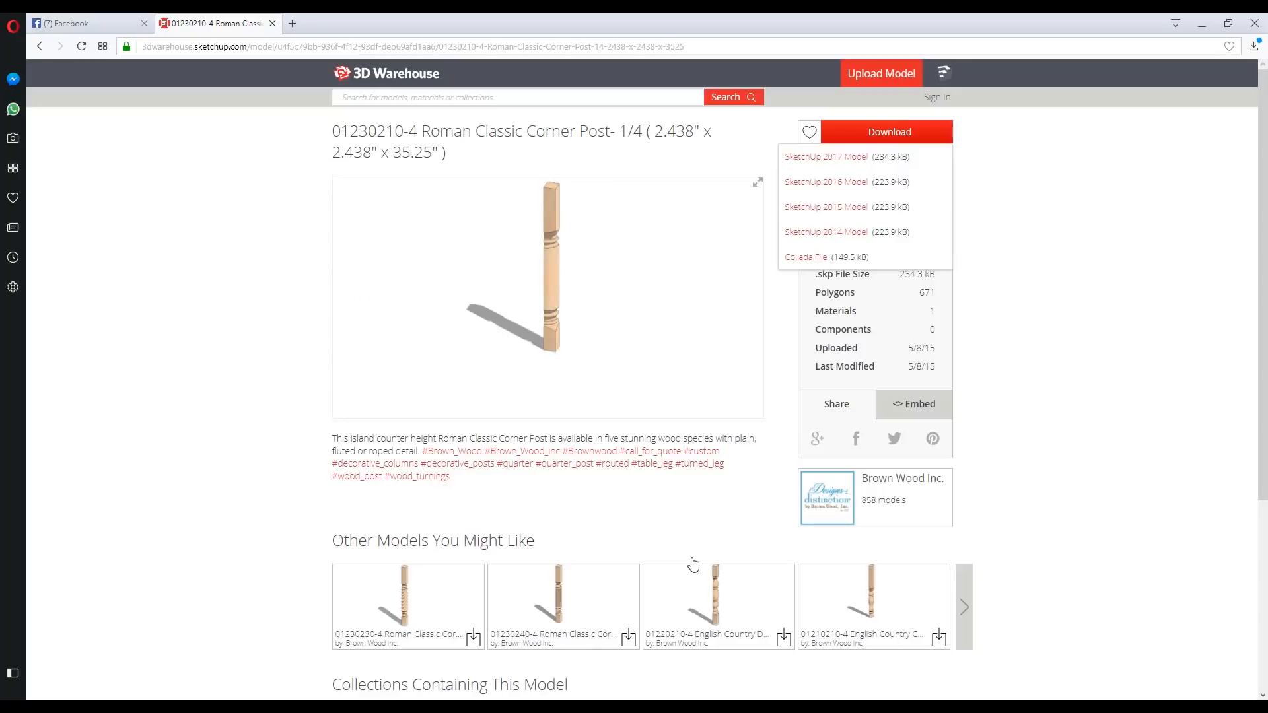
{"action": "left_click", "coordinate": [850, 163]}
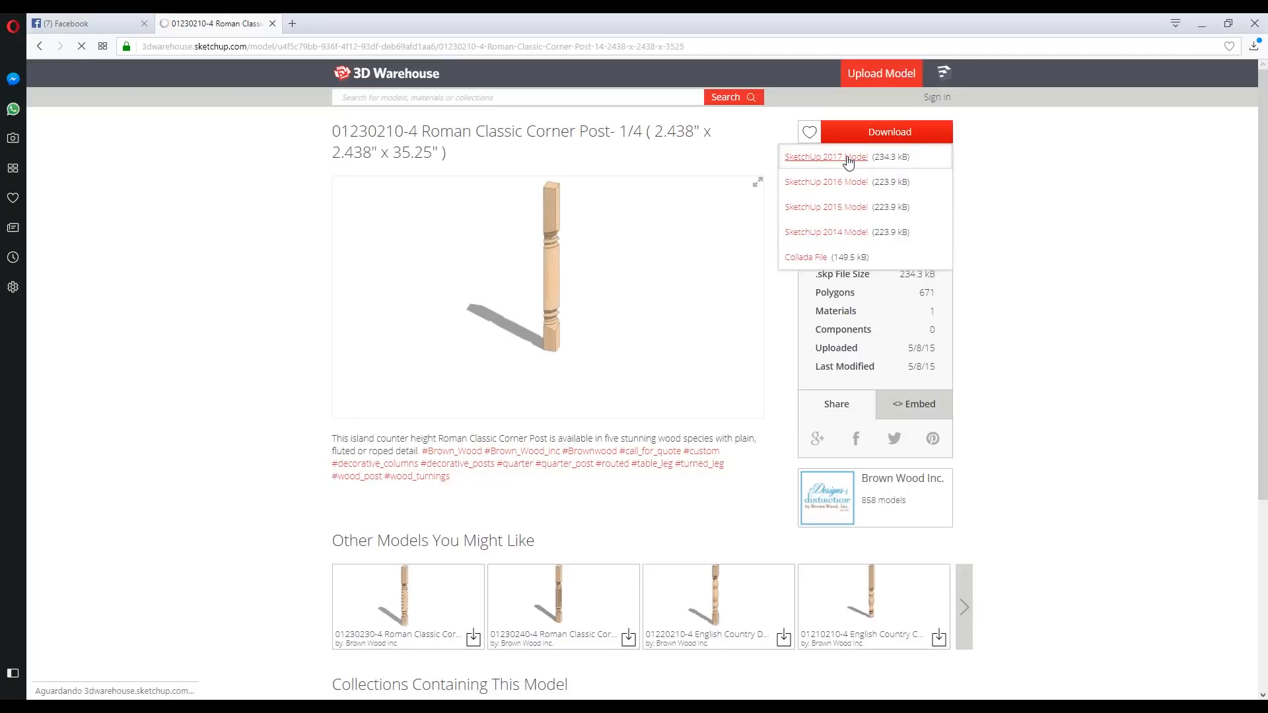
Step: Save the downloaded post to the desktop (Área de Trabalho) under the file name PÓSTE TESTE
{"action": "left_click", "coordinate": [70, 152]}
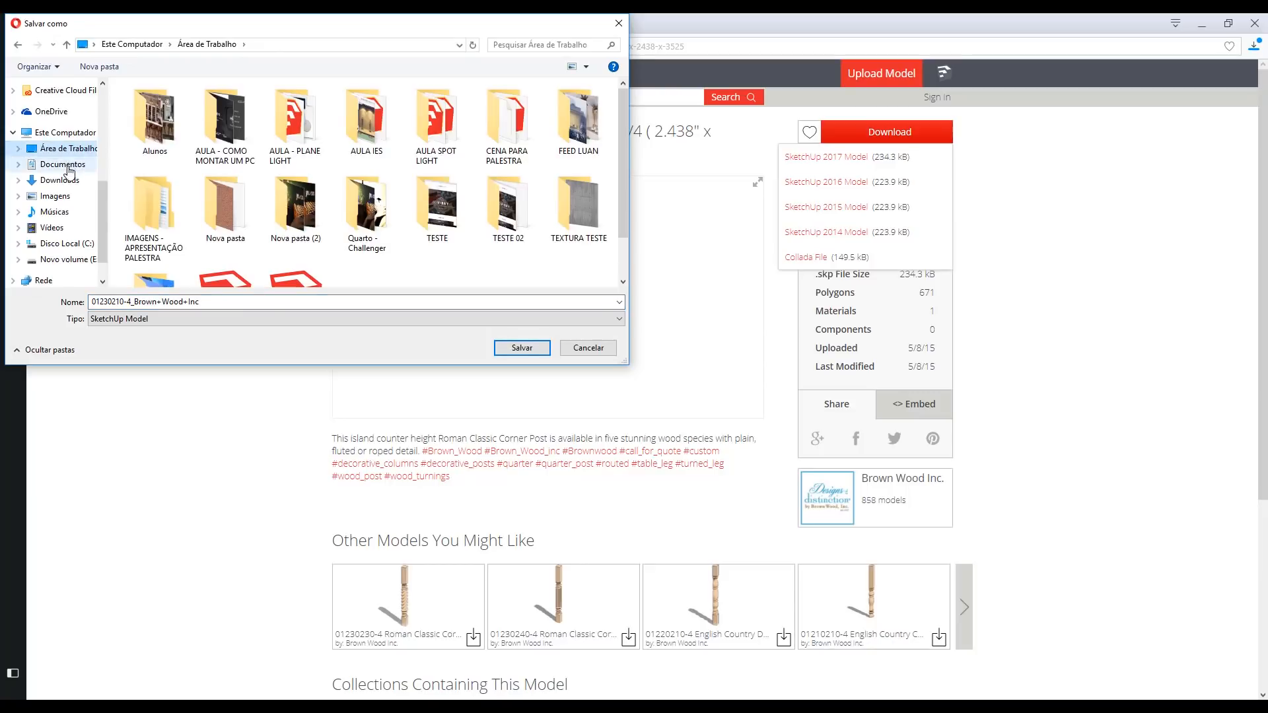
{"action": "left_click", "coordinate": [73, 166]}
{"action": "left_click", "coordinate": [77, 151]}
{"action": "left_click", "coordinate": [223, 304]}
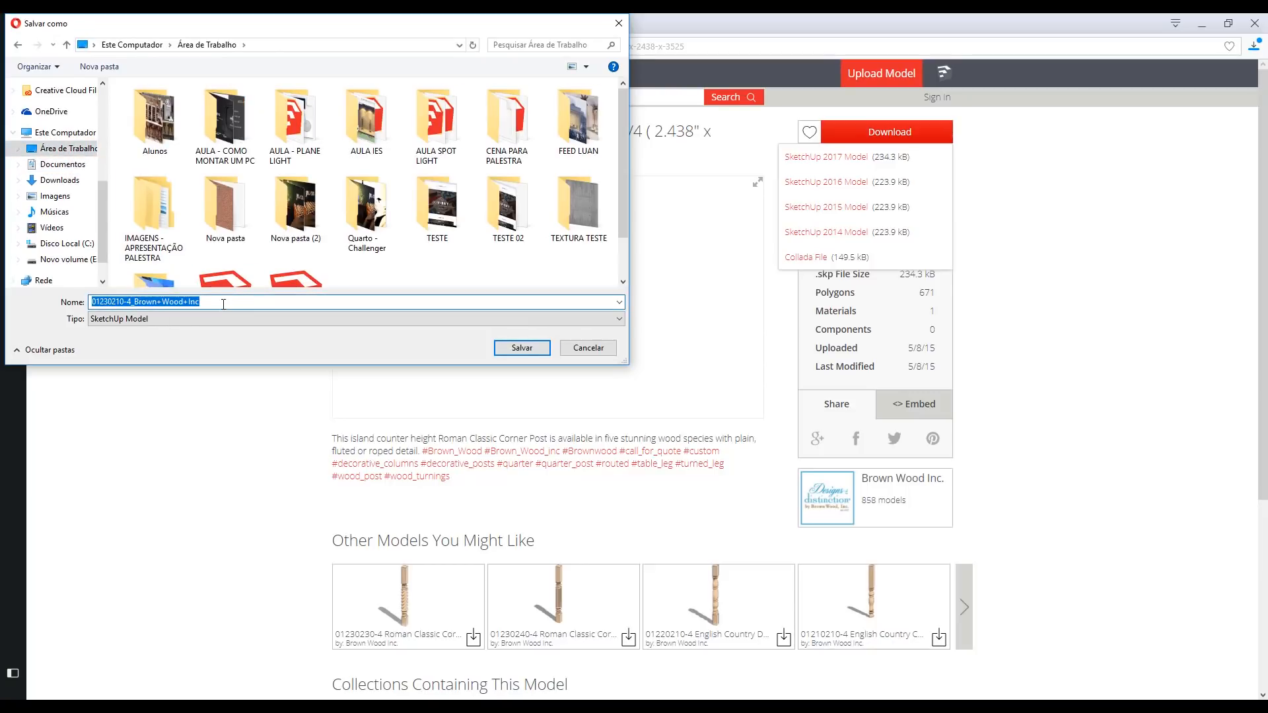
{"action": "type", "text": "PÓSTE TEST"}
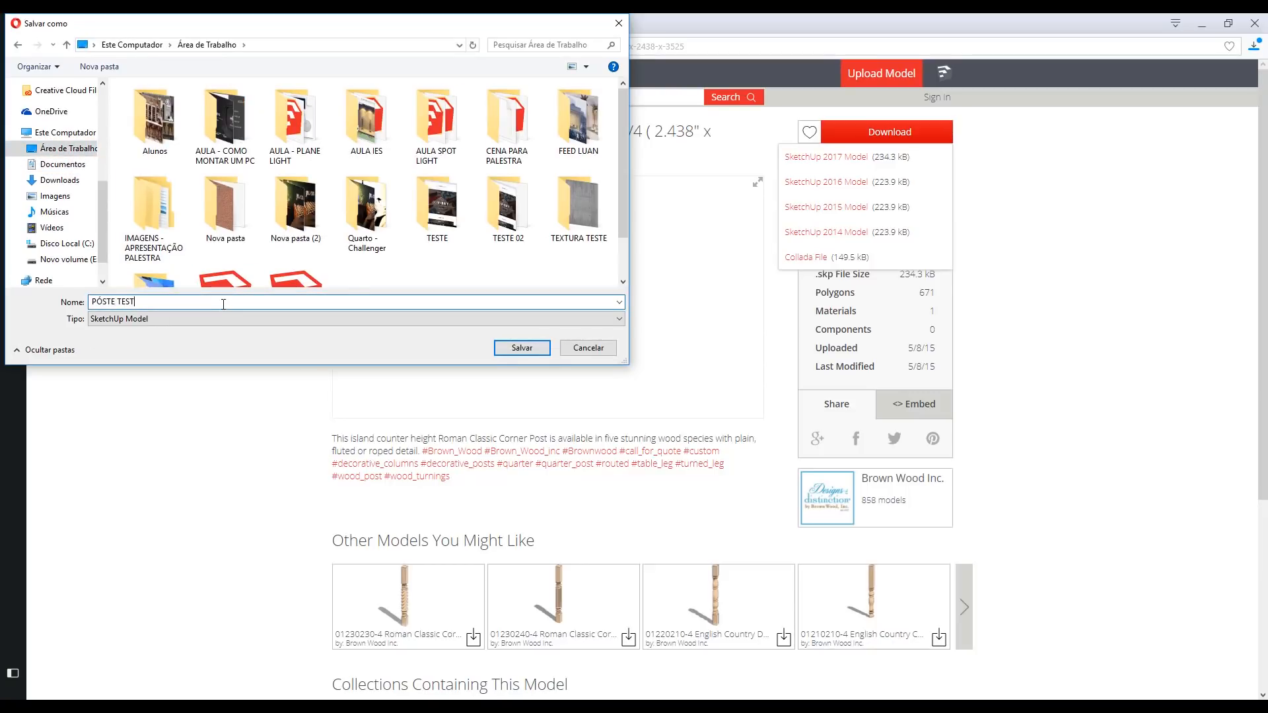
{"action": "type", "text": "E"}
{"action": "key", "text": "Return"}
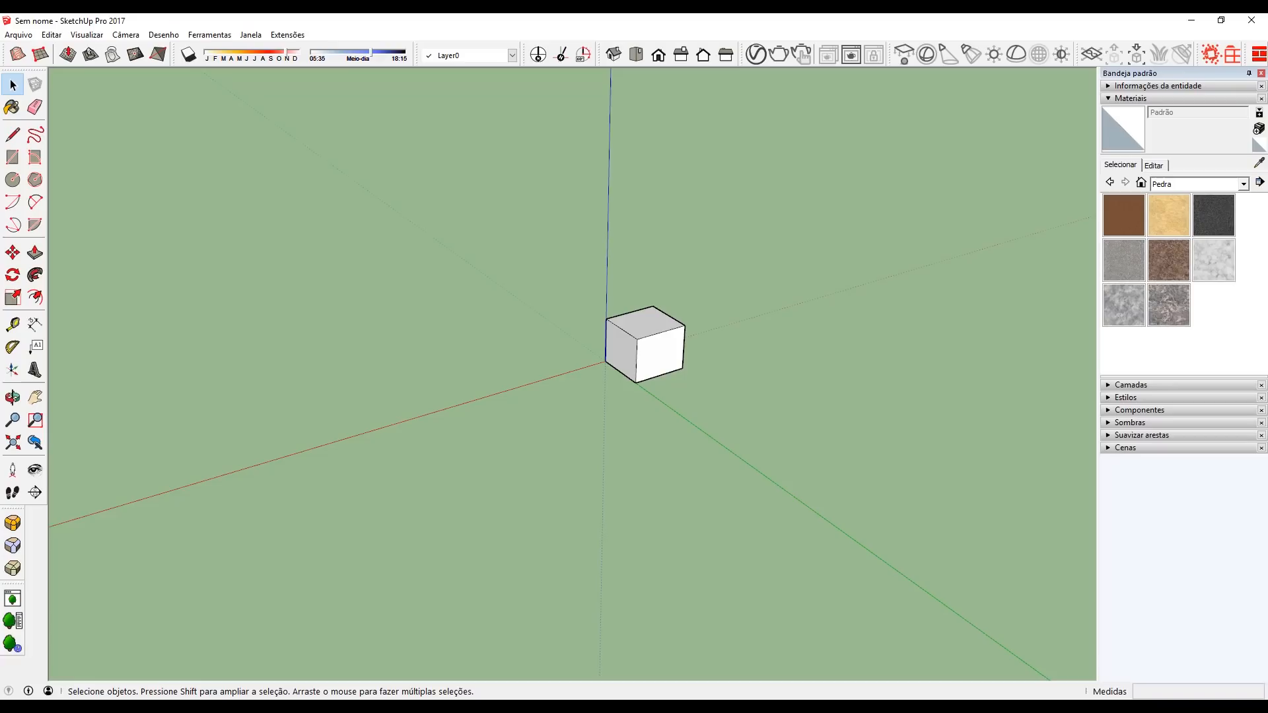
Step: Back in SketchUp, select the whole box and turn it into a component
{"action": "mouse_move", "coordinate": [651, 333]}
{"action": "middle_mouse_down"}
{"action": "mouse_move", "coordinate": [640, 326]}
{"action": "mouse_move", "coordinate": [594, 363]}
{"action": "middle_mouse_up"}
{"action": "scroll", "coordinate": [644, 330], "scroll_direction": "up", "scroll_amount": 2}
{"action": "left_click", "coordinate": [584, 352]}
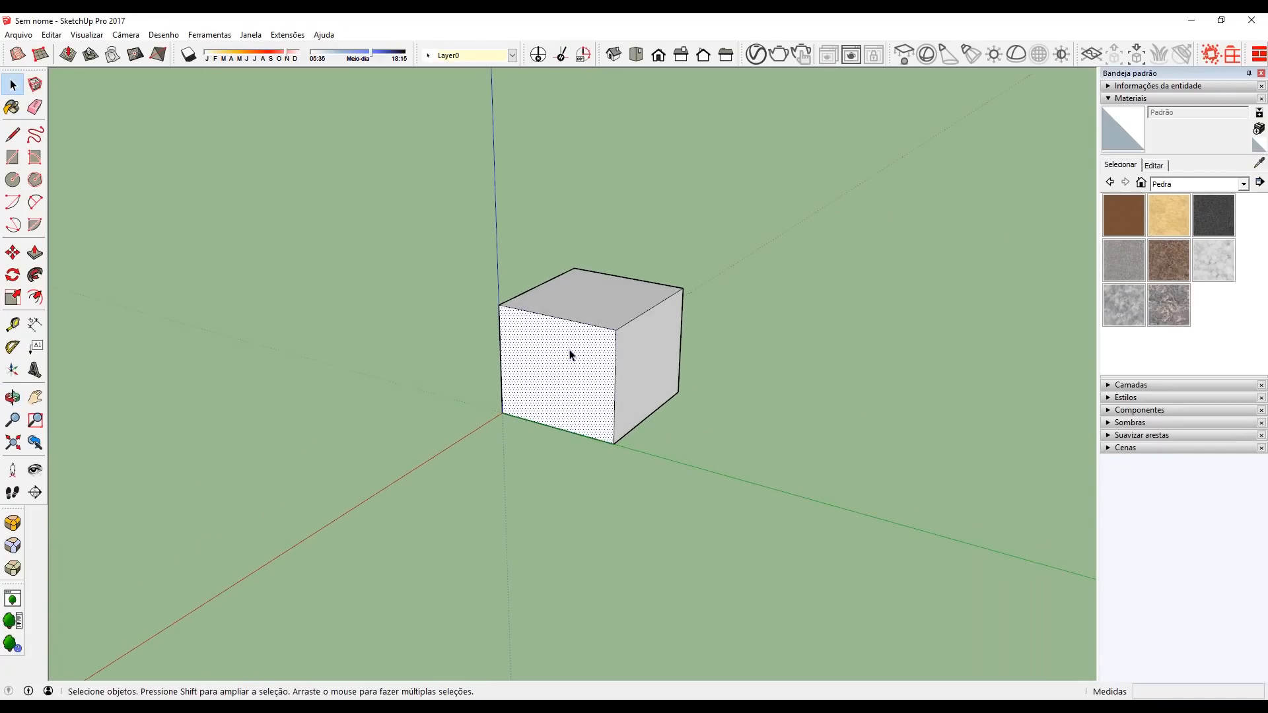
{"action": "triple_click", "coordinate": [569, 354]}
{"action": "right_click", "coordinate": [533, 350]}
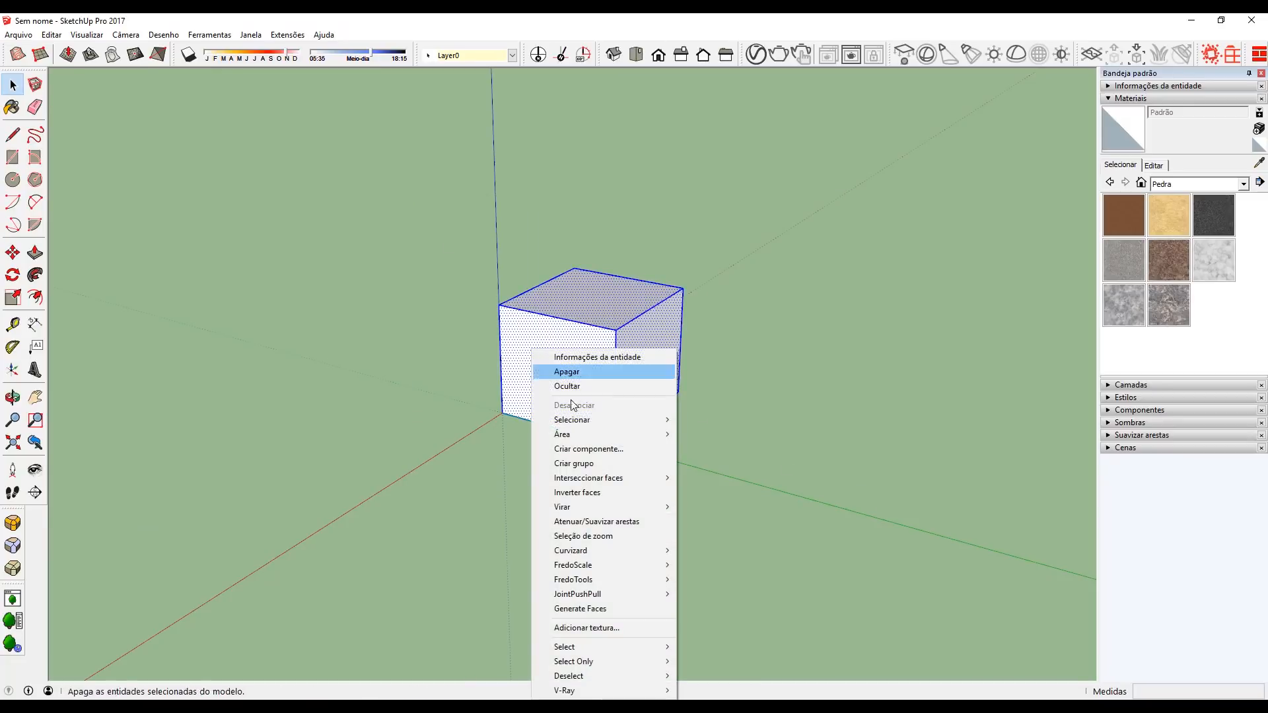
{"action": "left_click", "coordinate": [588, 448]}
{"action": "left_click", "coordinate": [983, 316]}
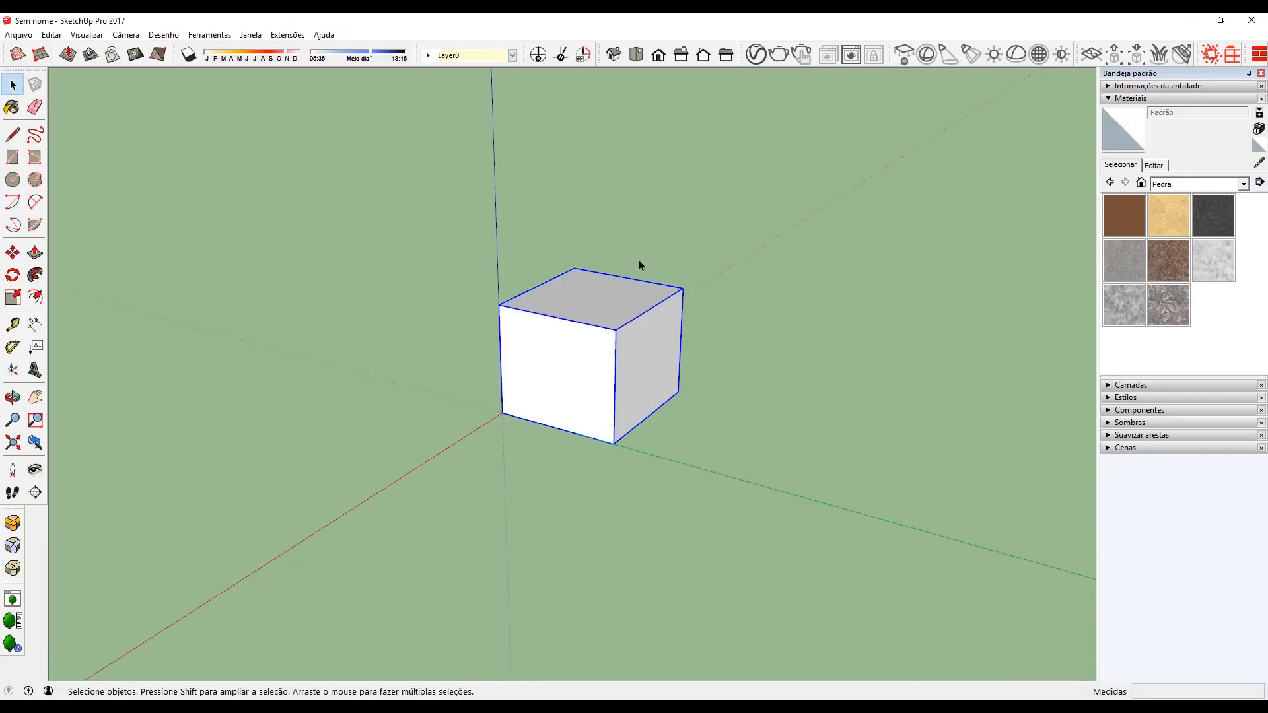
Step: Reload the box component from the PÓSTE TESTE file on the desktop, replacing the box with the wooden post
{"action": "middle_click_drag", "start_coordinate": [640, 265], "coordinate": [486, 376]}
{"action": "right_click", "coordinate": [541, 385]}
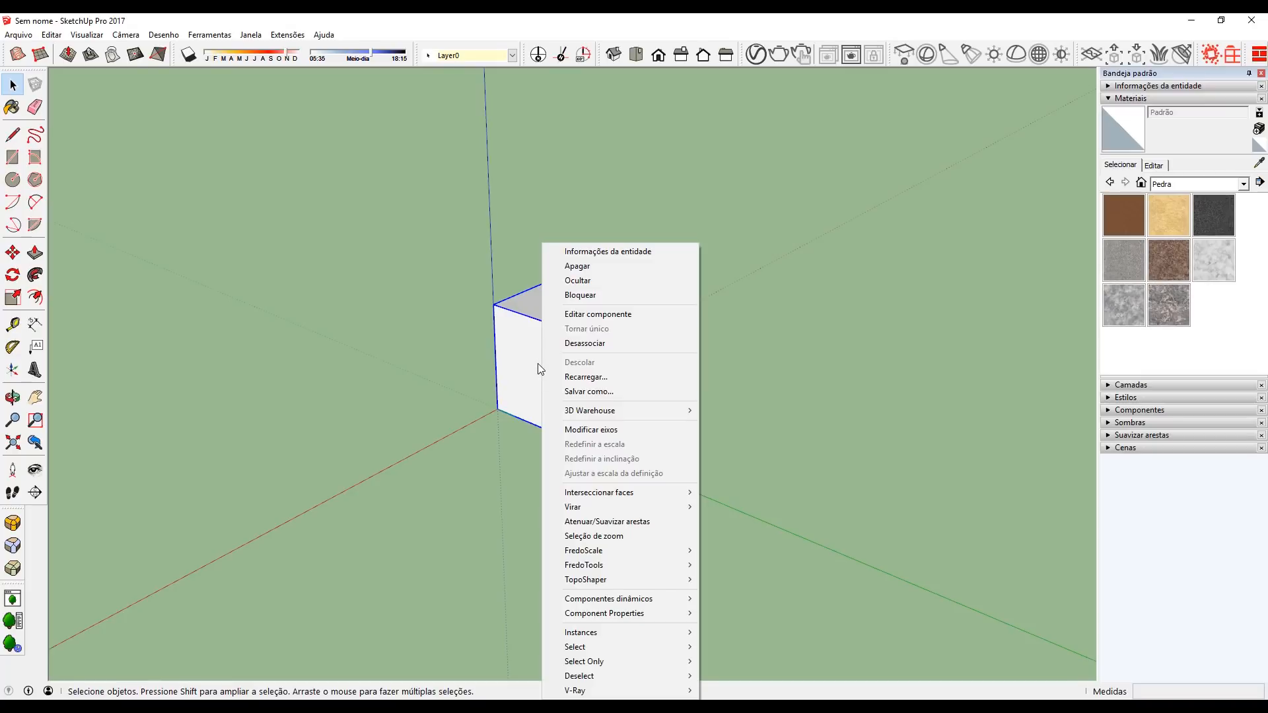
{"action": "left_click", "coordinate": [574, 378]}
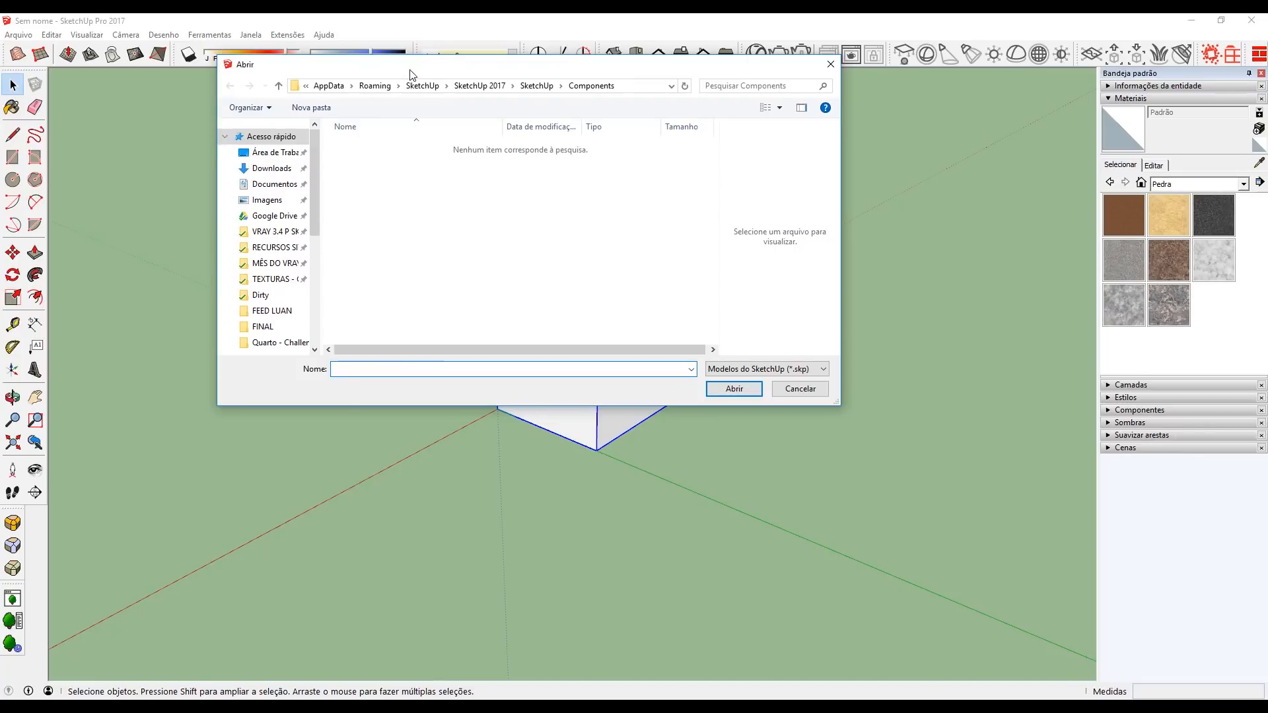
{"action": "left_click_drag", "start_coordinate": [430, 66], "coordinate": [851, 141]}
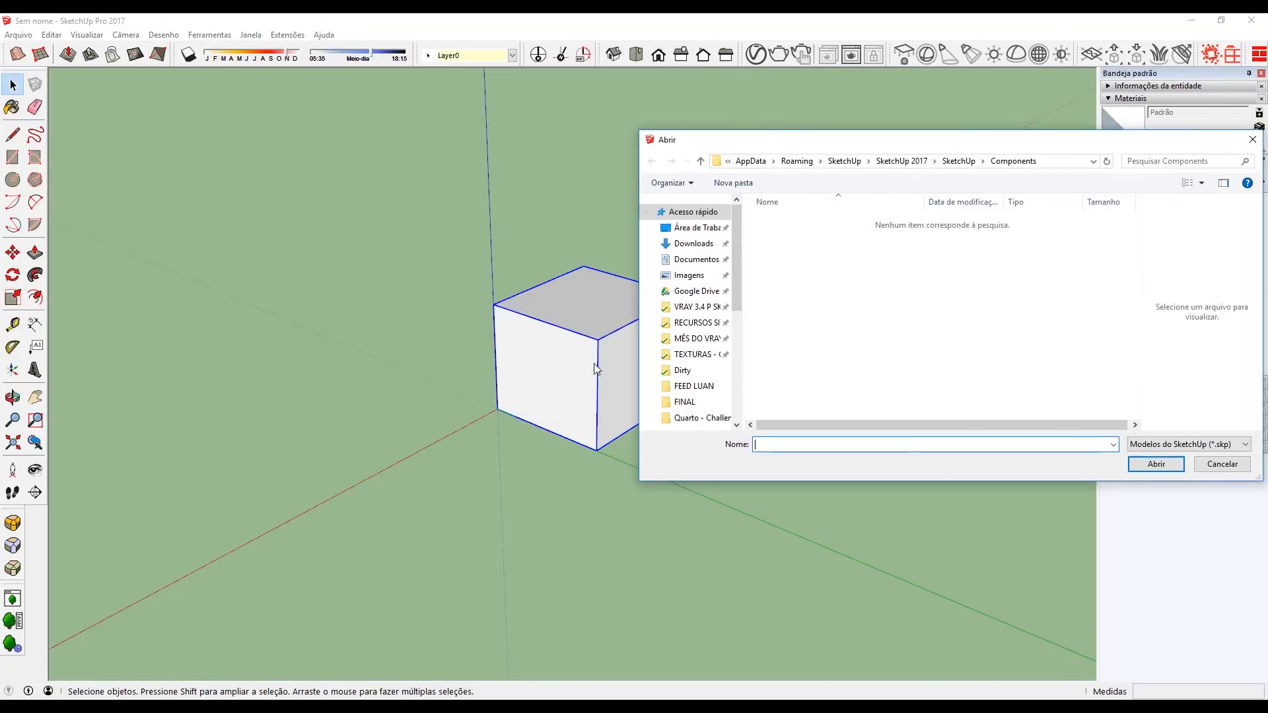
{"action": "left_click", "coordinate": [702, 230]}
{"action": "scroll", "coordinate": [781, 260], "scroll_direction": "down", "scroll_amount": 3}
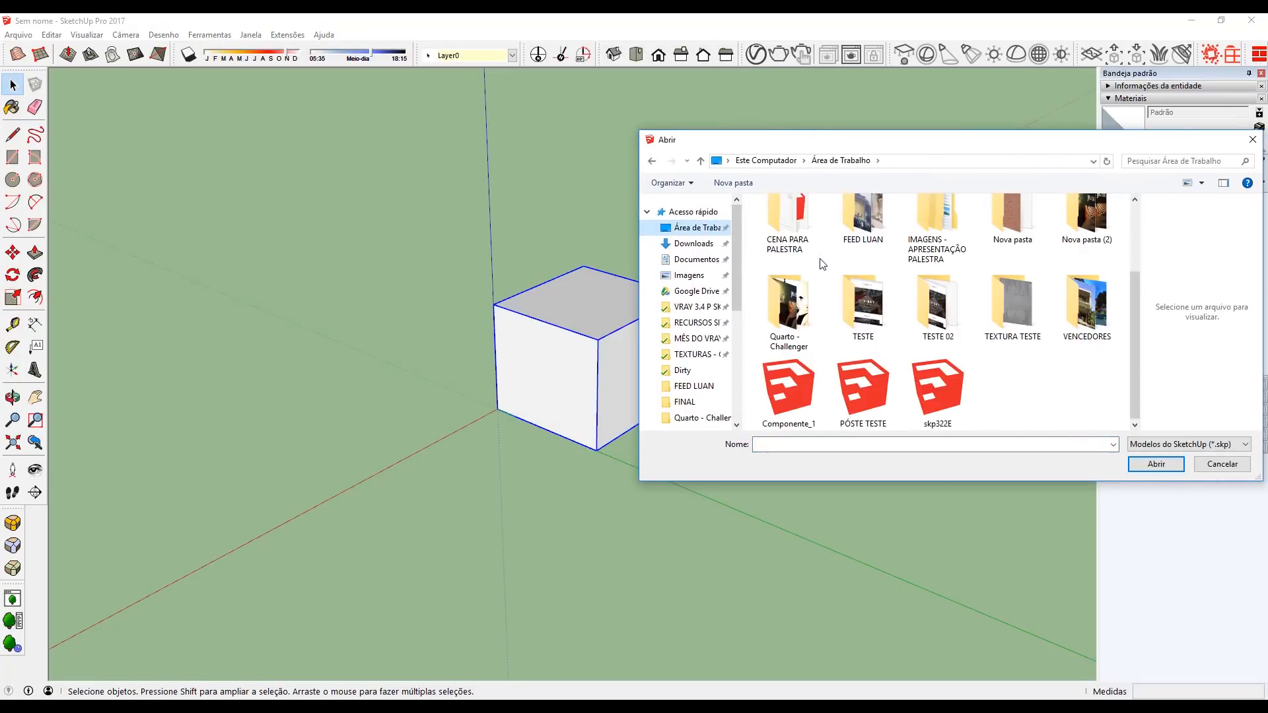
{"action": "double_click", "coordinate": [860, 395]}
{"action": "scroll", "coordinate": [622, 308], "scroll_direction": "up", "scroll_amount": 3}
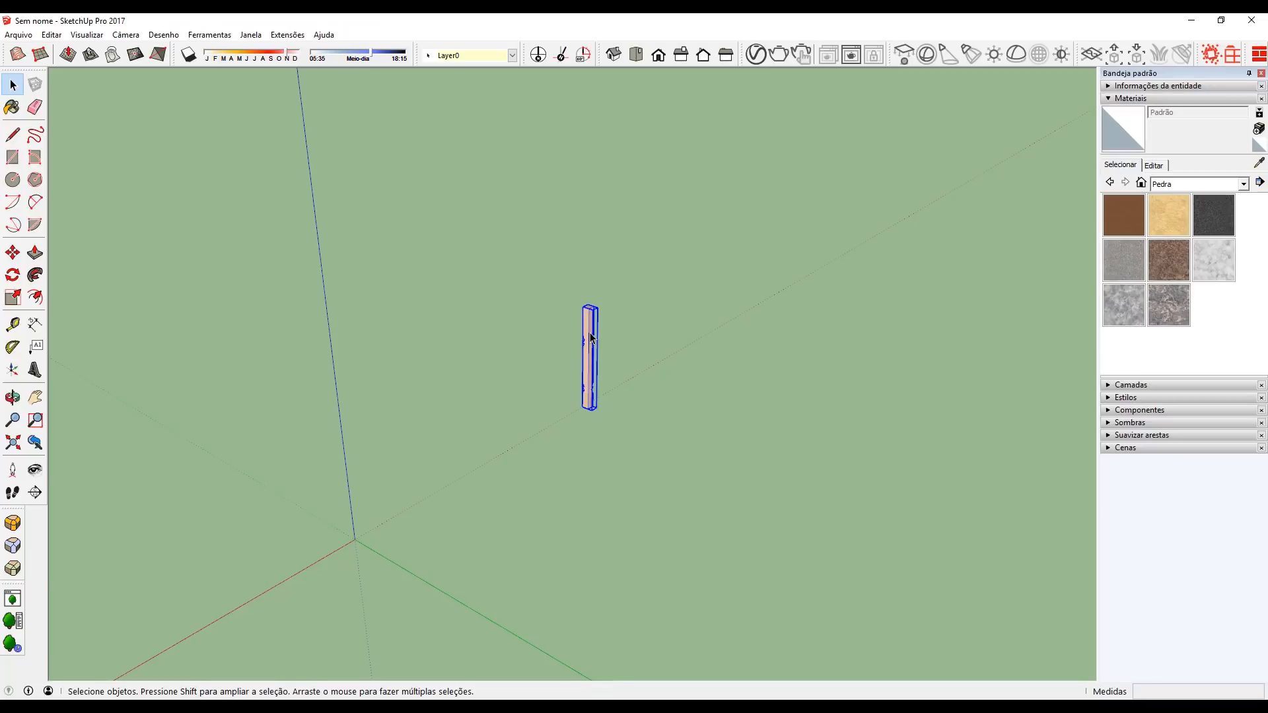
{"action": "right_click", "coordinate": [589, 332]}
{"action": "left_click", "coordinate": [569, 327]}
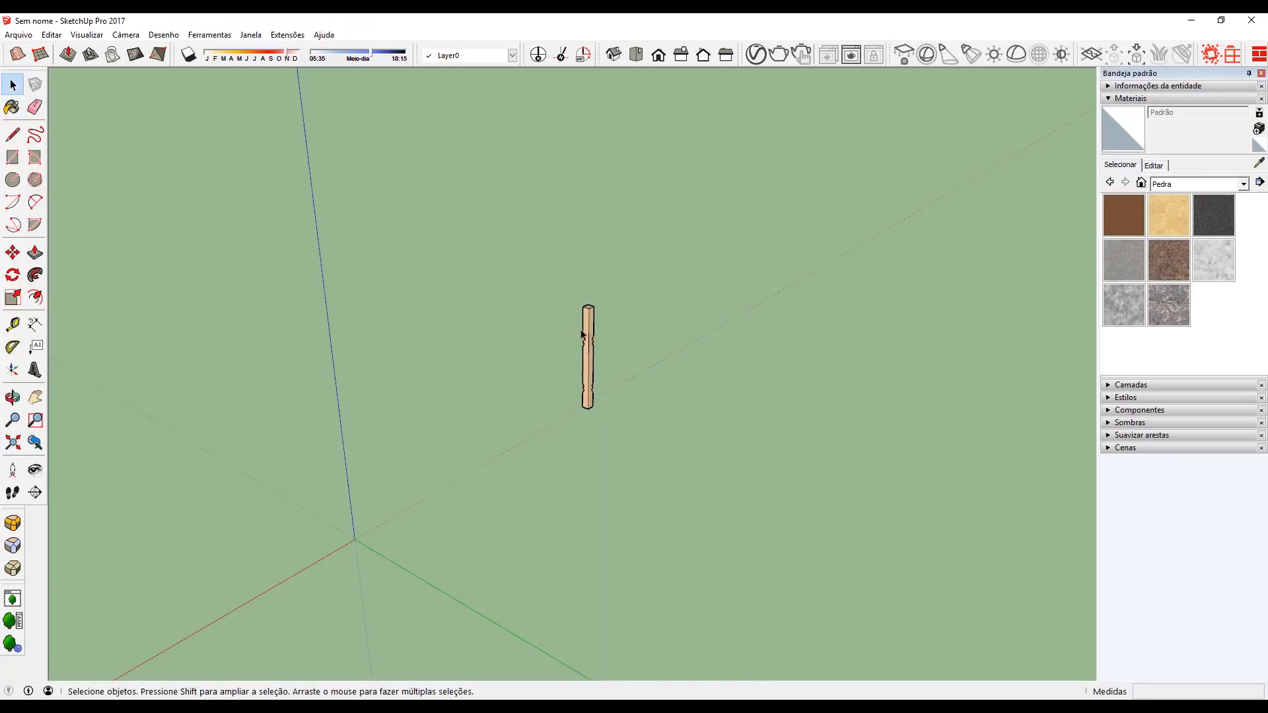
{"action": "middle_click_drag", "start_coordinate": [596, 336], "coordinate": [388, 373]}
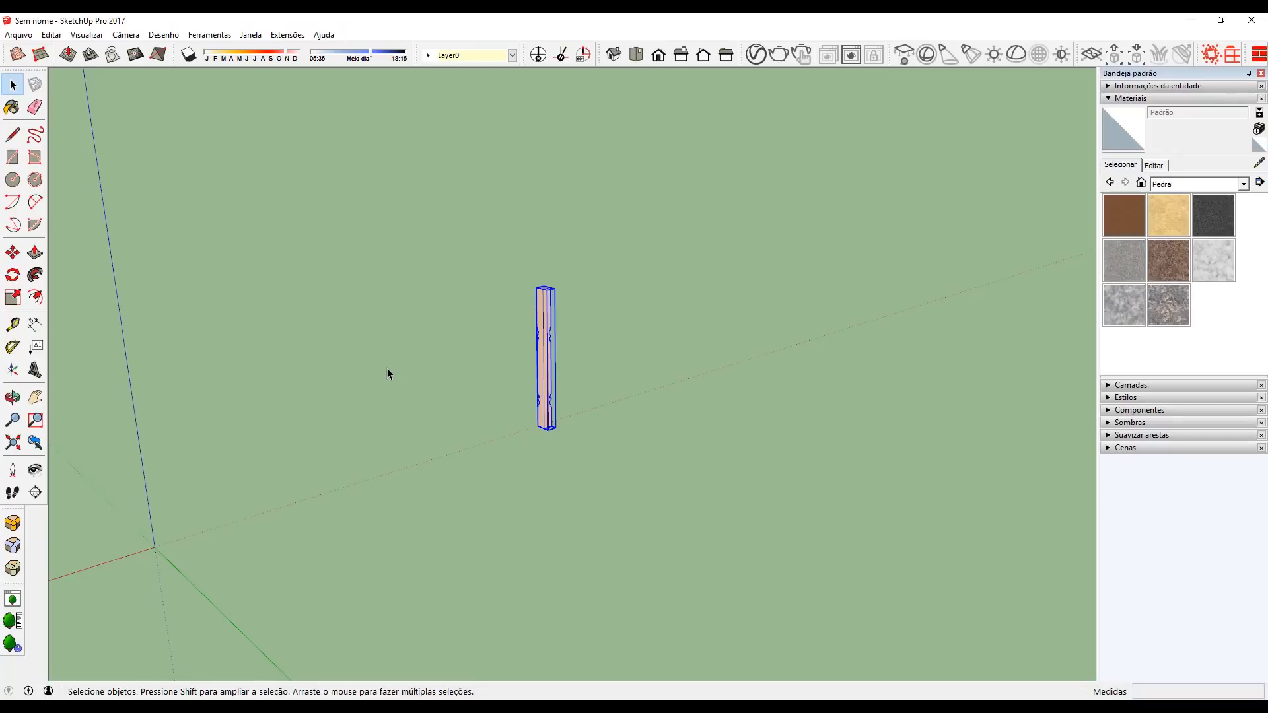
{"action": "middle_click_drag", "start_coordinate": [423, 339], "coordinate": [541, 372]}
{"action": "scroll", "coordinate": [540, 368], "scroll_direction": "up", "scroll_amount": 4}
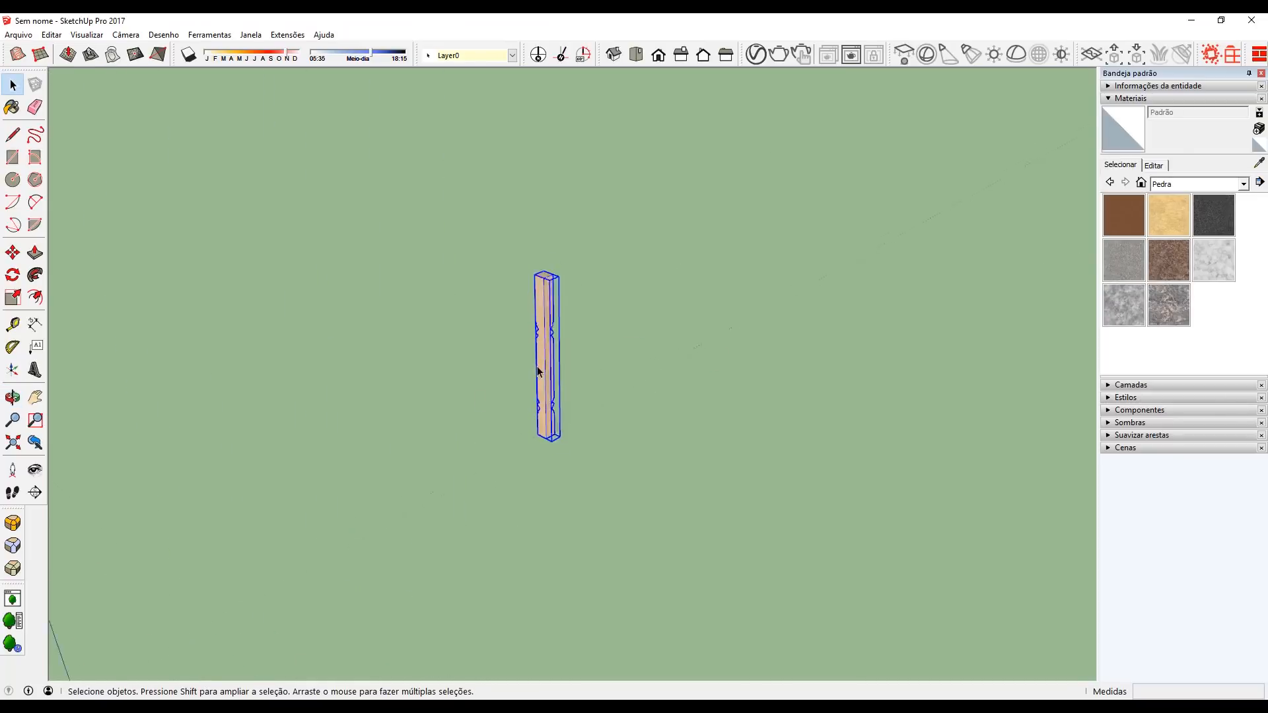
Step: Examine the save-as options of the post component, including the desktop folder and file type, and close them without saving
{"action": "right_click", "coordinate": [550, 346]}
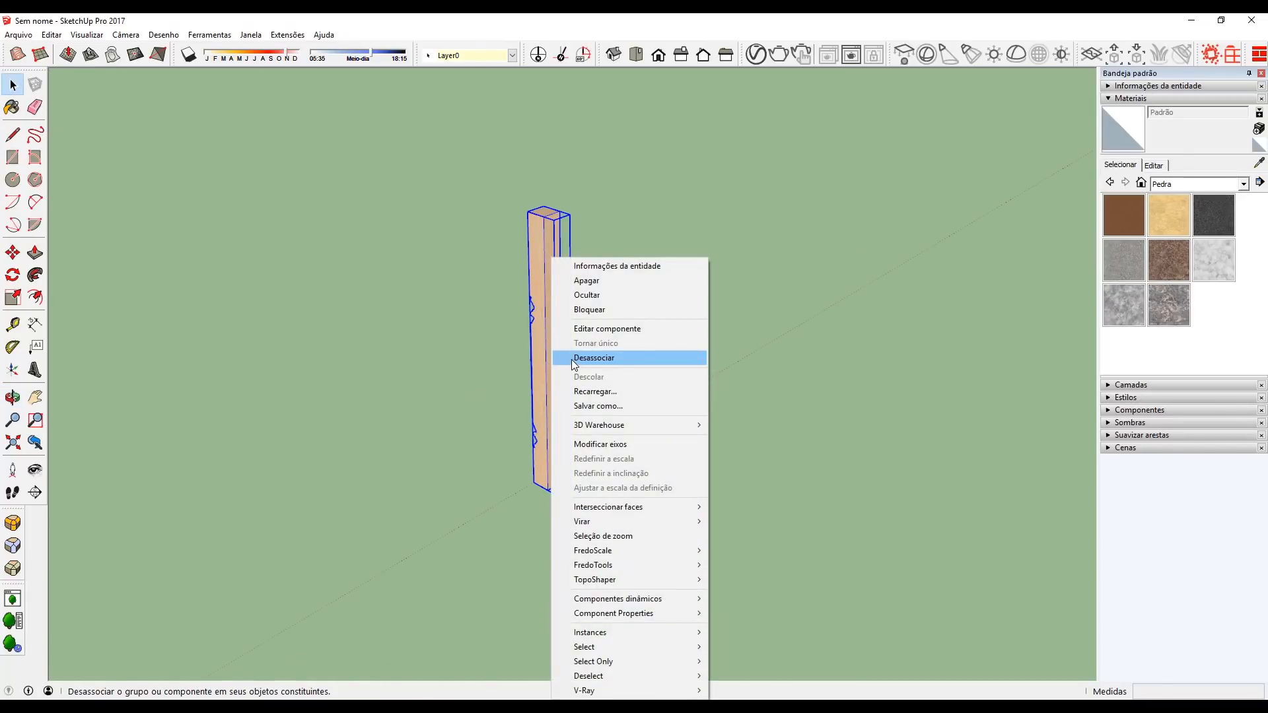
{"action": "left_click", "coordinate": [609, 408]}
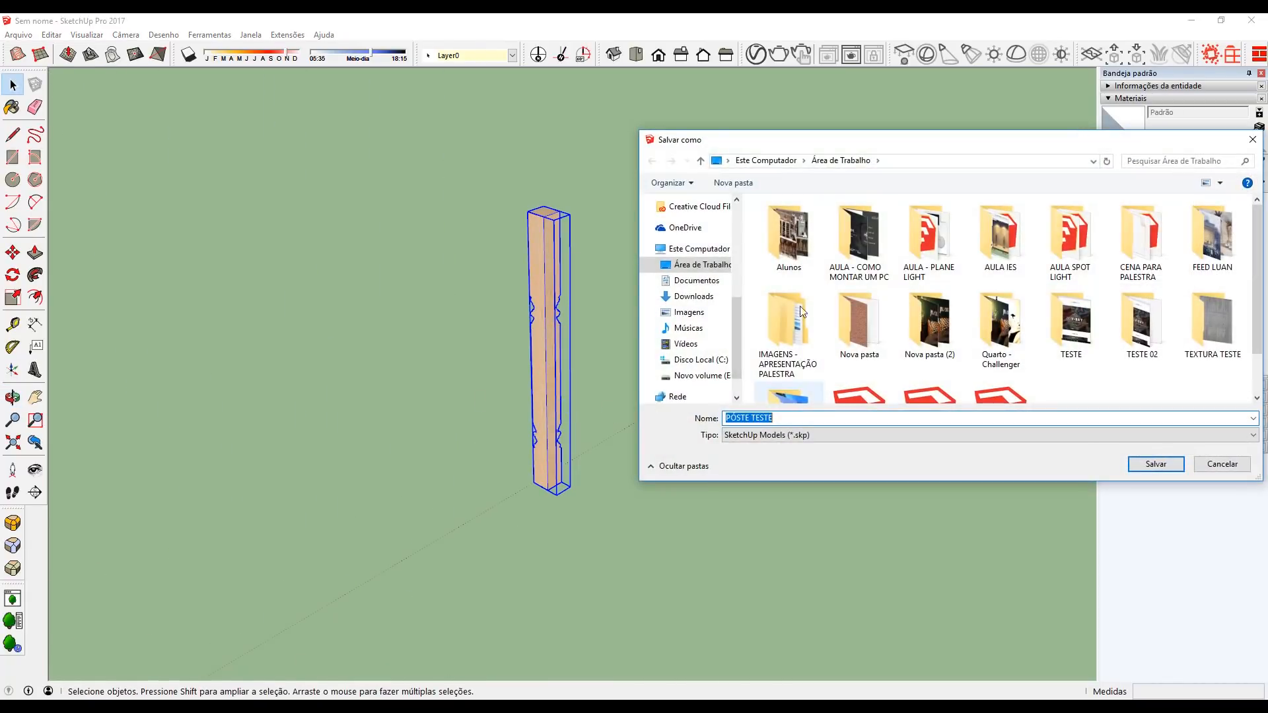
{"action": "left_click", "coordinate": [697, 280]}
{"action": "left_click", "coordinate": [704, 266]}
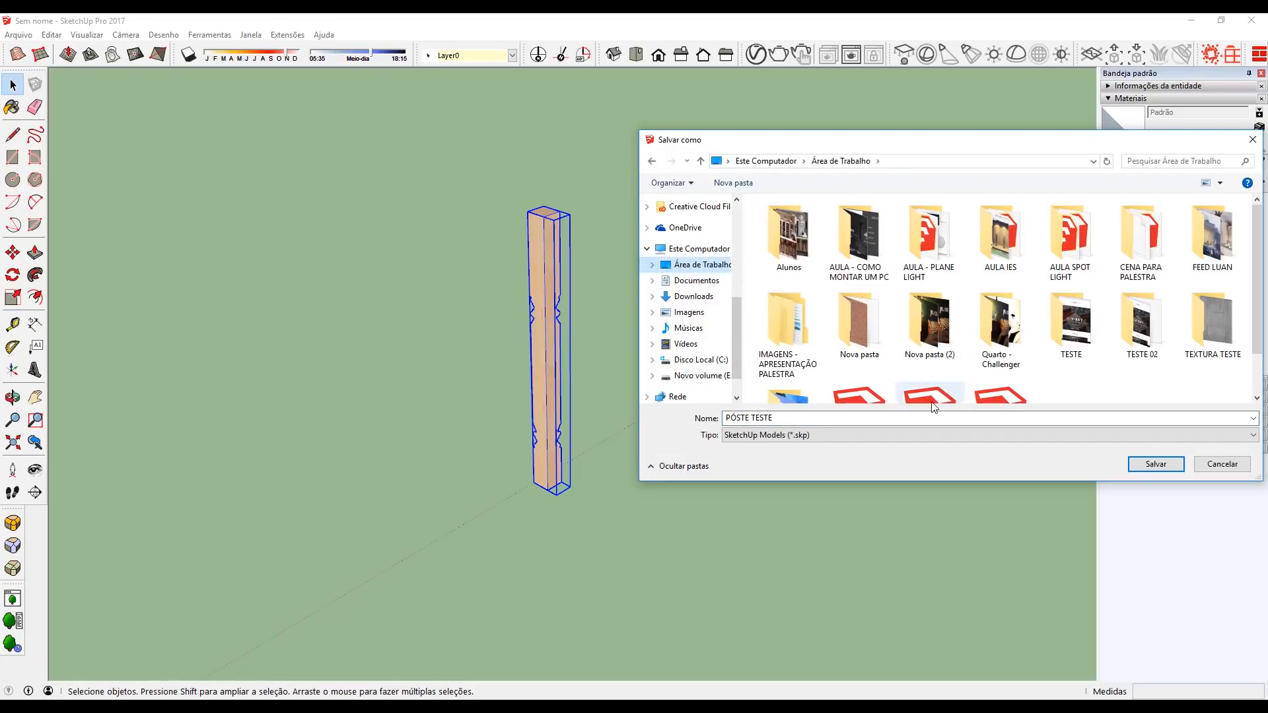
{"action": "left_click", "coordinate": [919, 435]}
{"action": "left_click", "coordinate": [880, 433]}
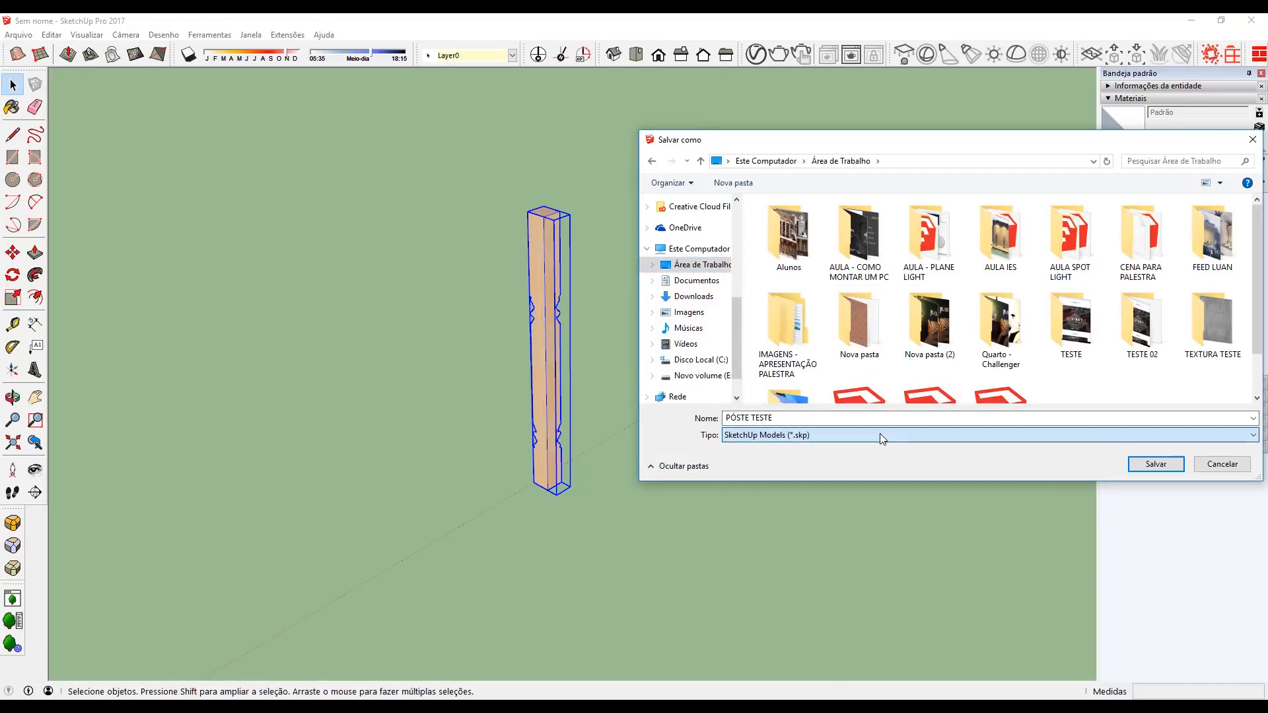
{"action": "left_click", "coordinate": [880, 433]}
{"action": "left_click", "coordinate": [783, 448]}
{"action": "left_click_drag", "start_coordinate": [845, 144], "coordinate": [560, 135]}
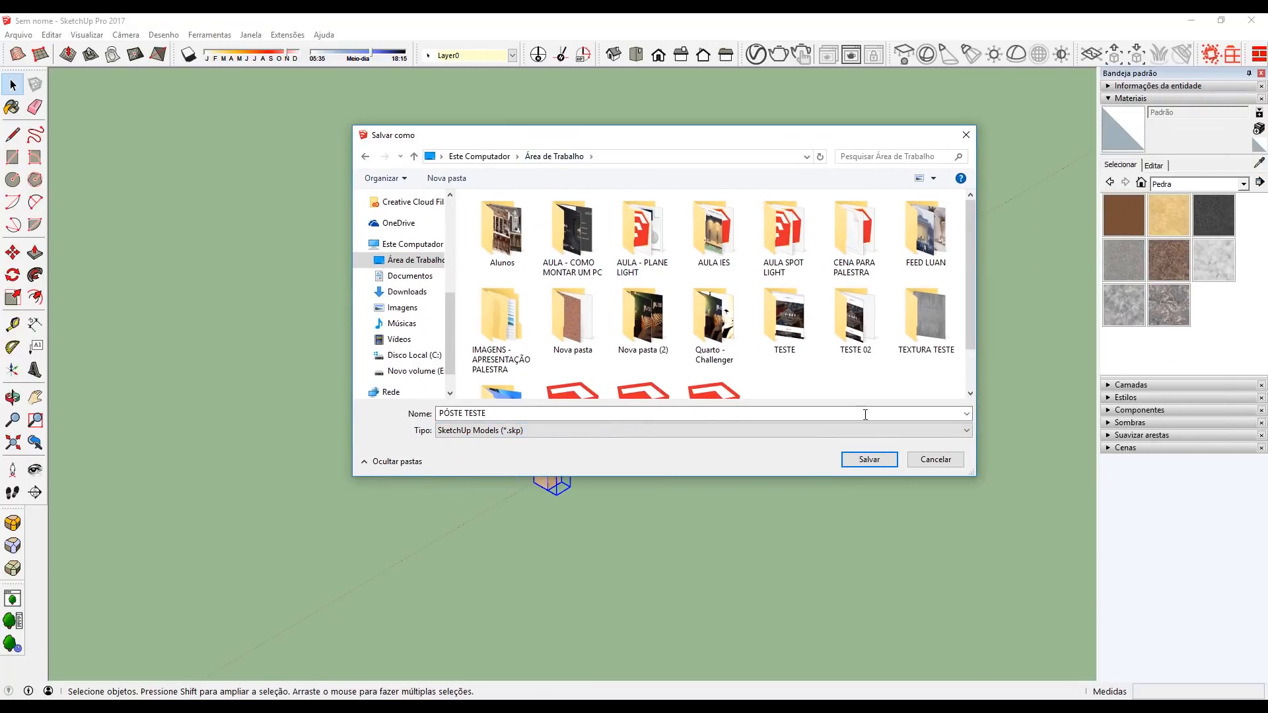
{"action": "left_click", "coordinate": [935, 462]}
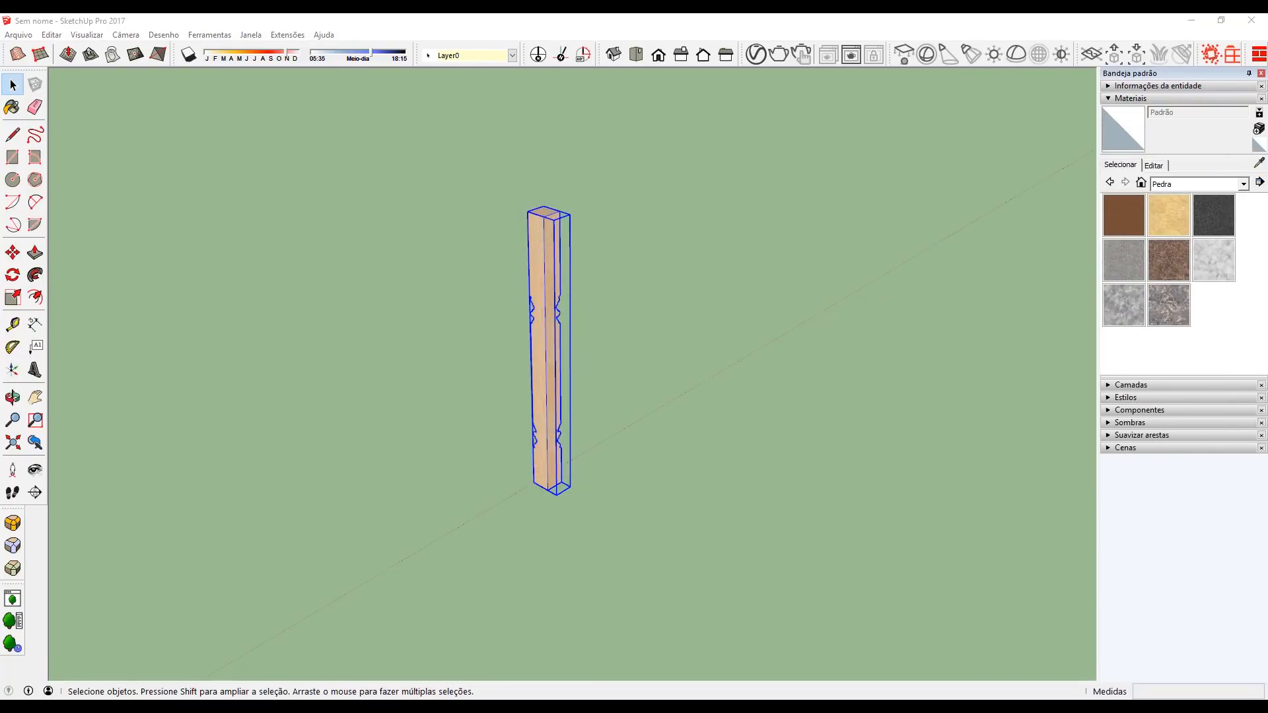
Step: Select the wooden post component and delete it from the model
{"action": "left_click", "coordinate": [191, 502]}
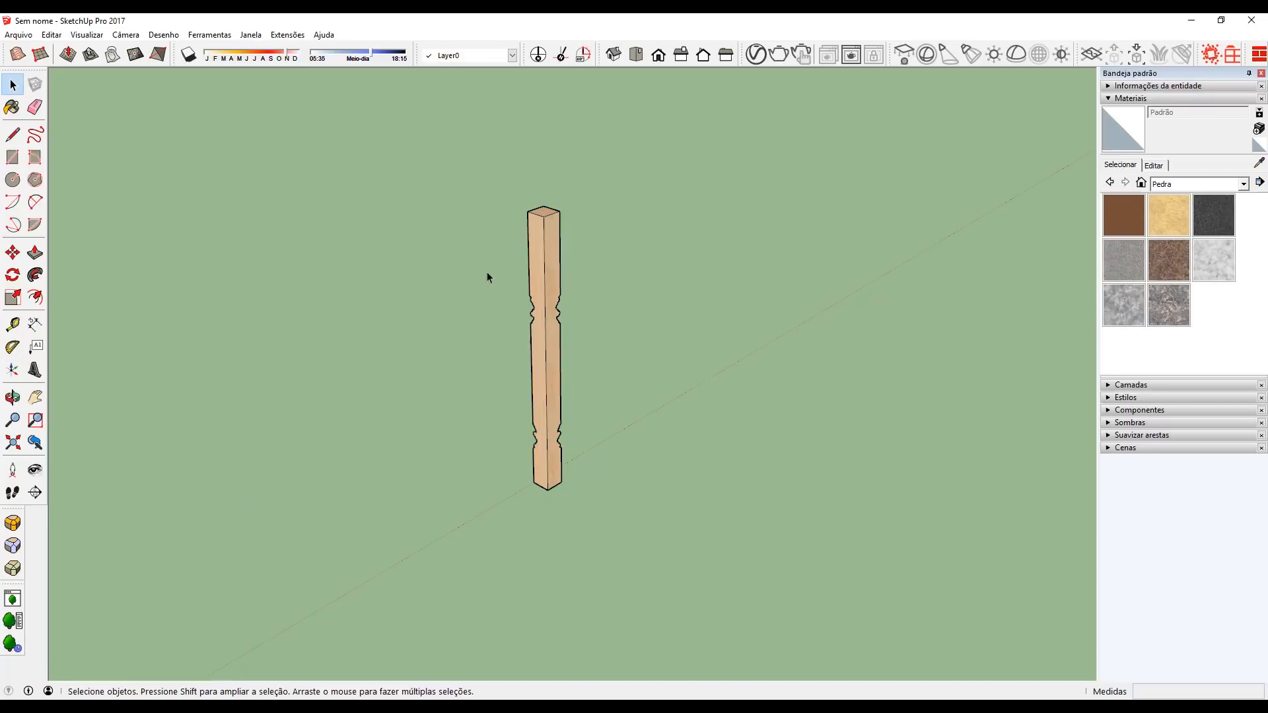
{"action": "left_click_drag", "start_coordinate": [461, 189], "coordinate": [727, 558]}
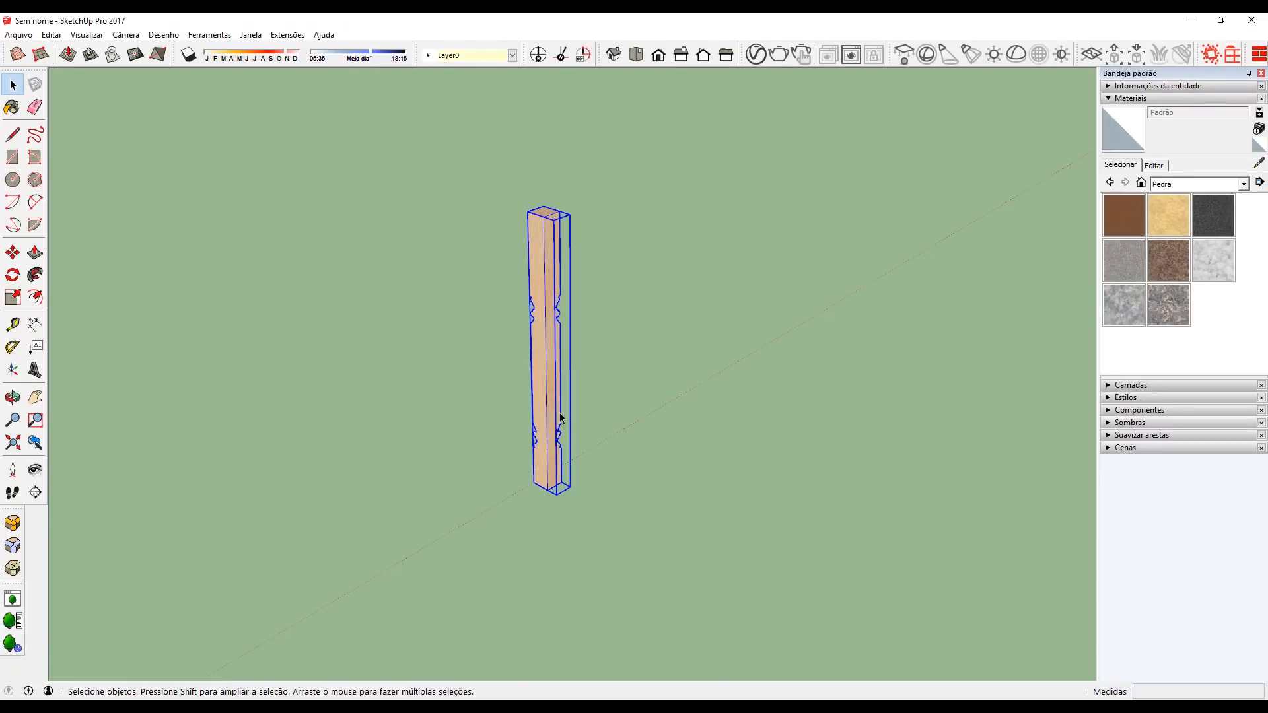
{"action": "left_click", "coordinate": [568, 360]}
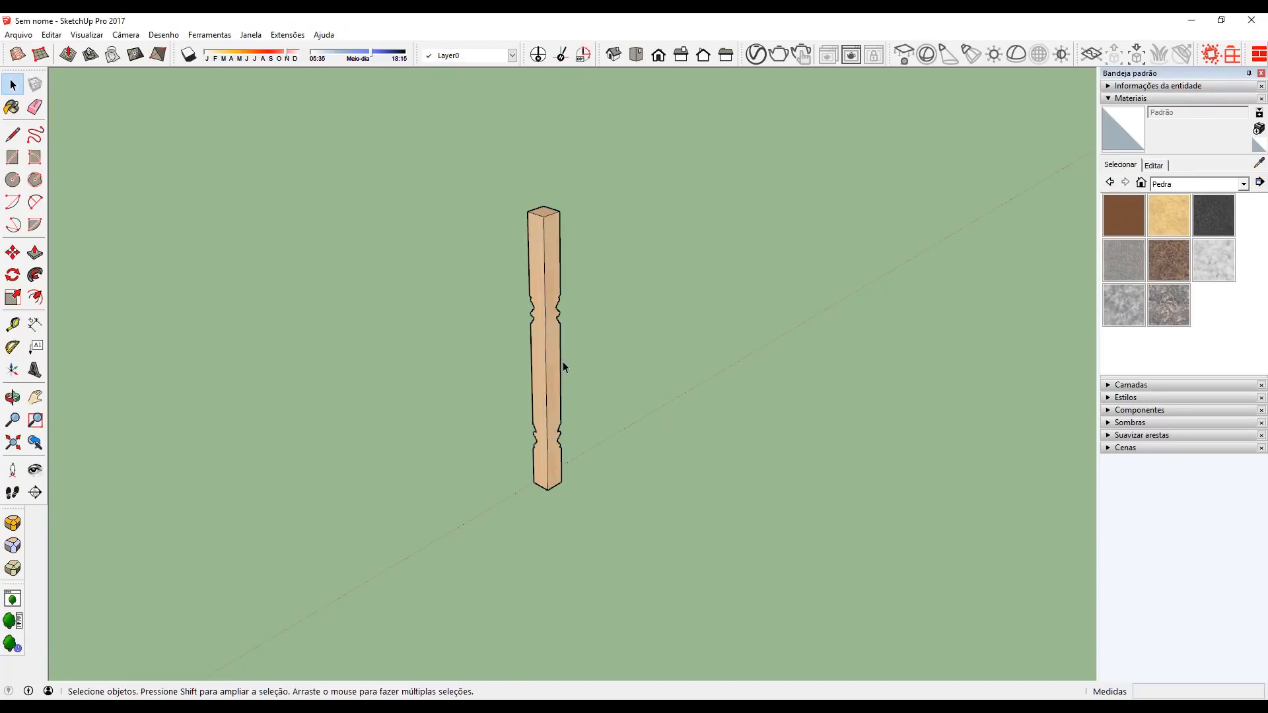
{"action": "left_click", "coordinate": [560, 362]}
{"action": "middle_click_drag", "start_coordinate": [726, 413], "coordinate": [365, 365]}
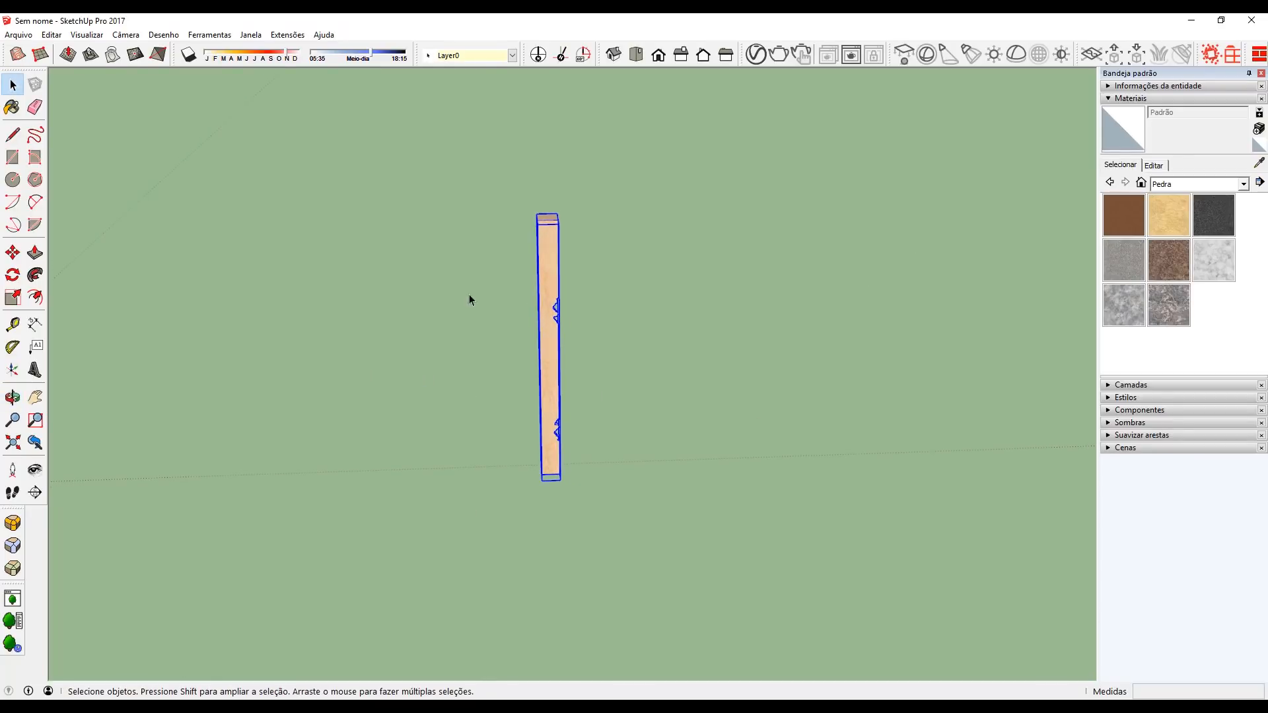
{"action": "key", "text": "Delete"}
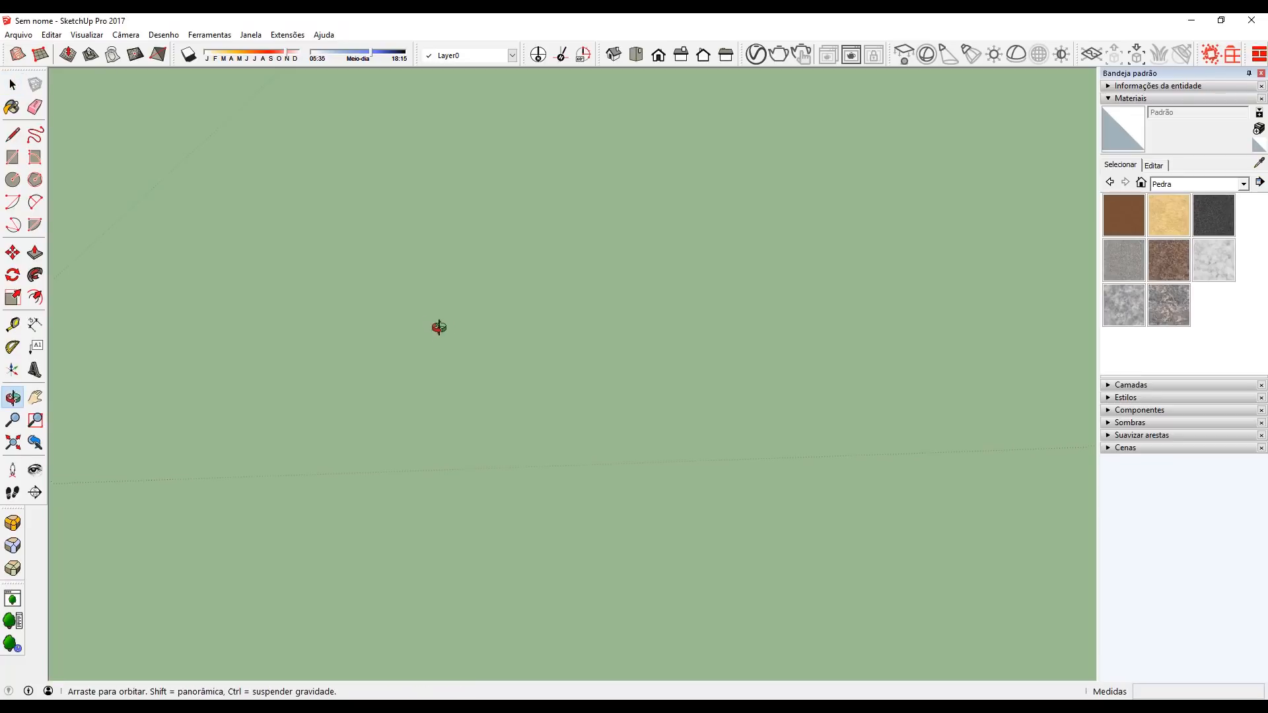
Step: Draw an upright rectangle, taller than it is wide, in the front view just above the horizon
{"action": "middle_click_drag", "start_coordinate": [439, 326], "coordinate": [649, 274]}
{"action": "scroll", "coordinate": [660, 294], "scroll_direction": "down", "scroll_amount": 3}
{"action": "middle_click_drag", "start_coordinate": [671, 316], "coordinate": [547, 434]}
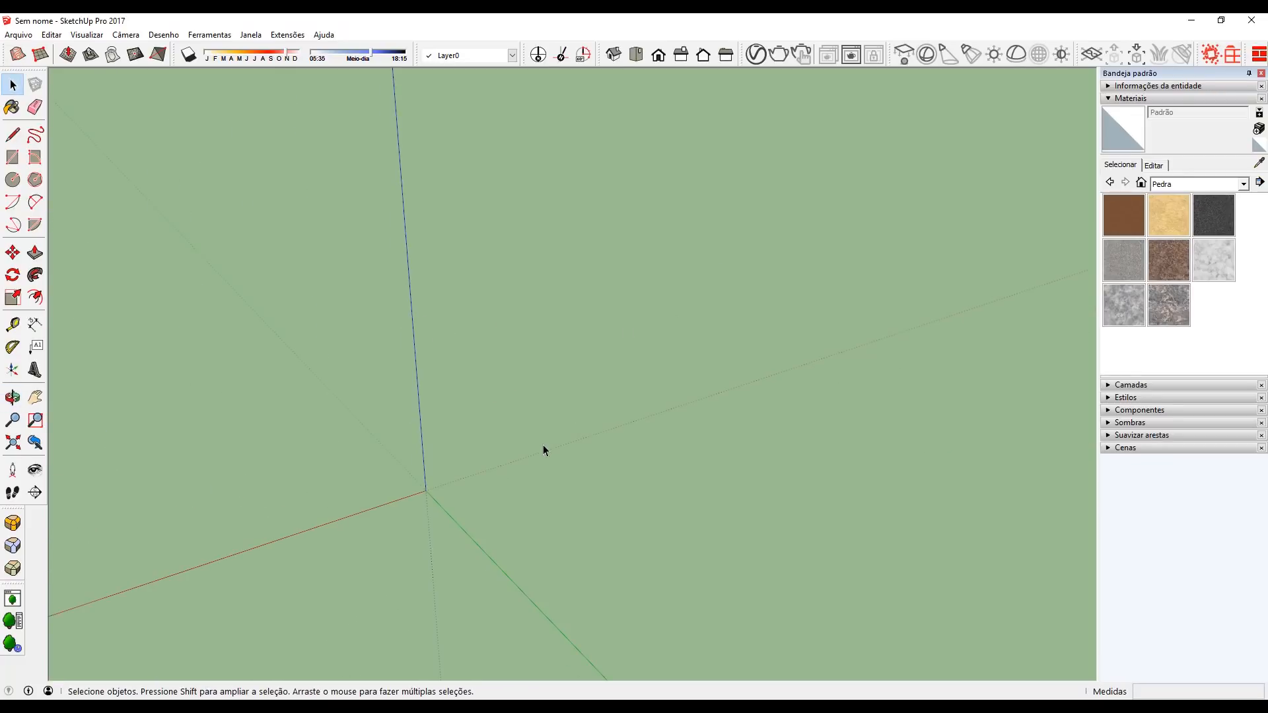
{"action": "key", "text": "l"}
{"action": "middle_click_drag", "start_coordinate": [325, 442], "coordinate": [337, 331]}
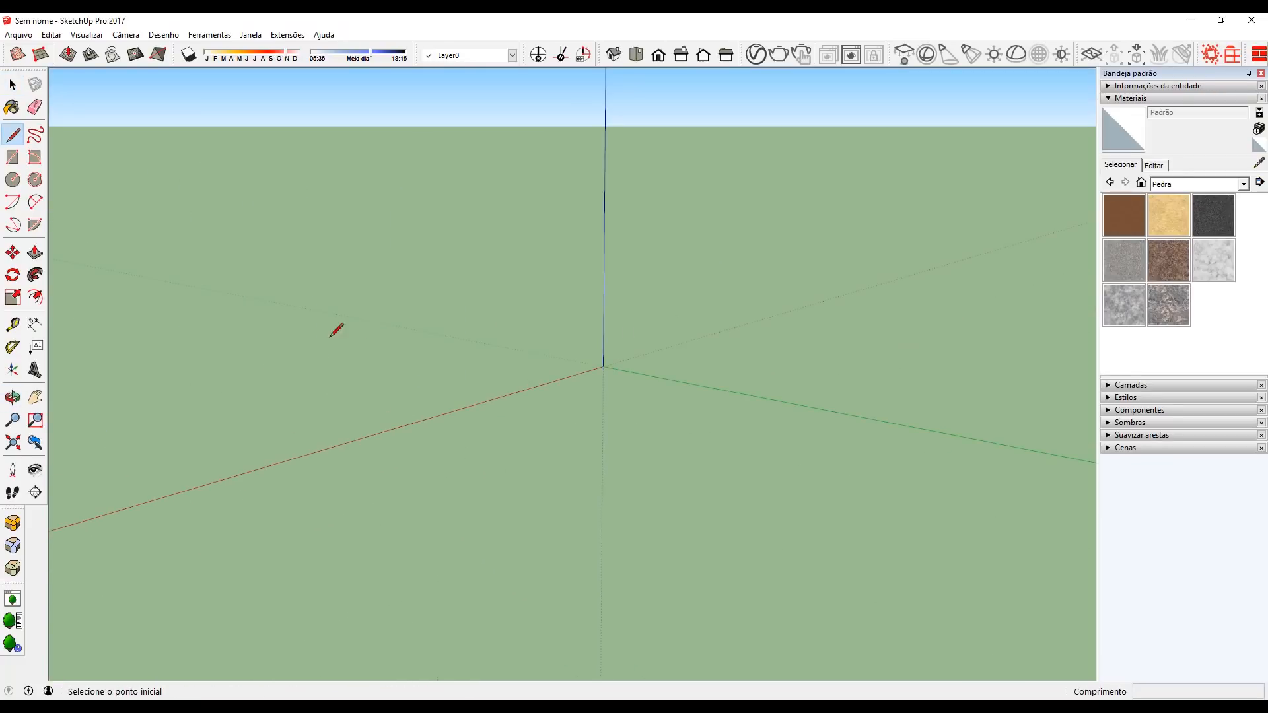
{"action": "left_click", "coordinate": [659, 55]}
{"action": "key", "text": "r"}
{"action": "left_click", "coordinate": [396, 369]}
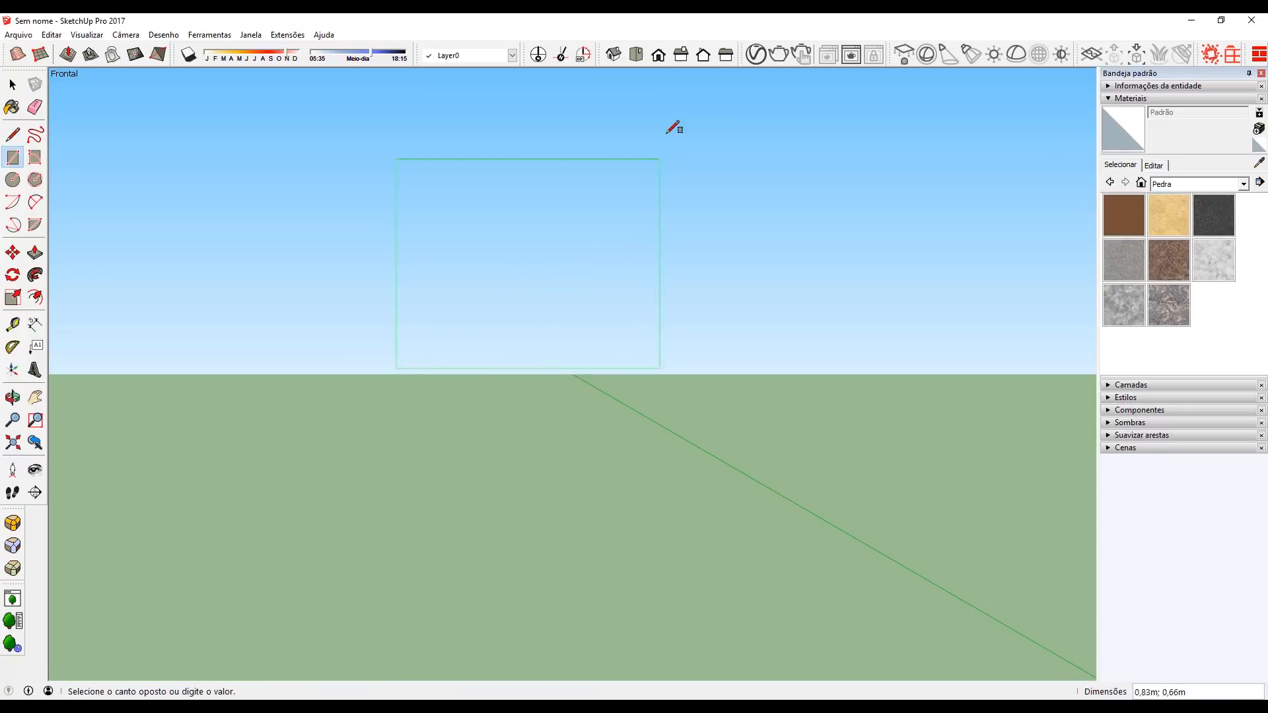
{"action": "left_click", "coordinate": [584, 92]}
Step: Turn the rectangle's face into a component that always faces the camera, with shadows facing the sun, and check its orientation from different angles
{"action": "key", "text": "space"}
{"action": "left_click", "coordinate": [505, 163]}
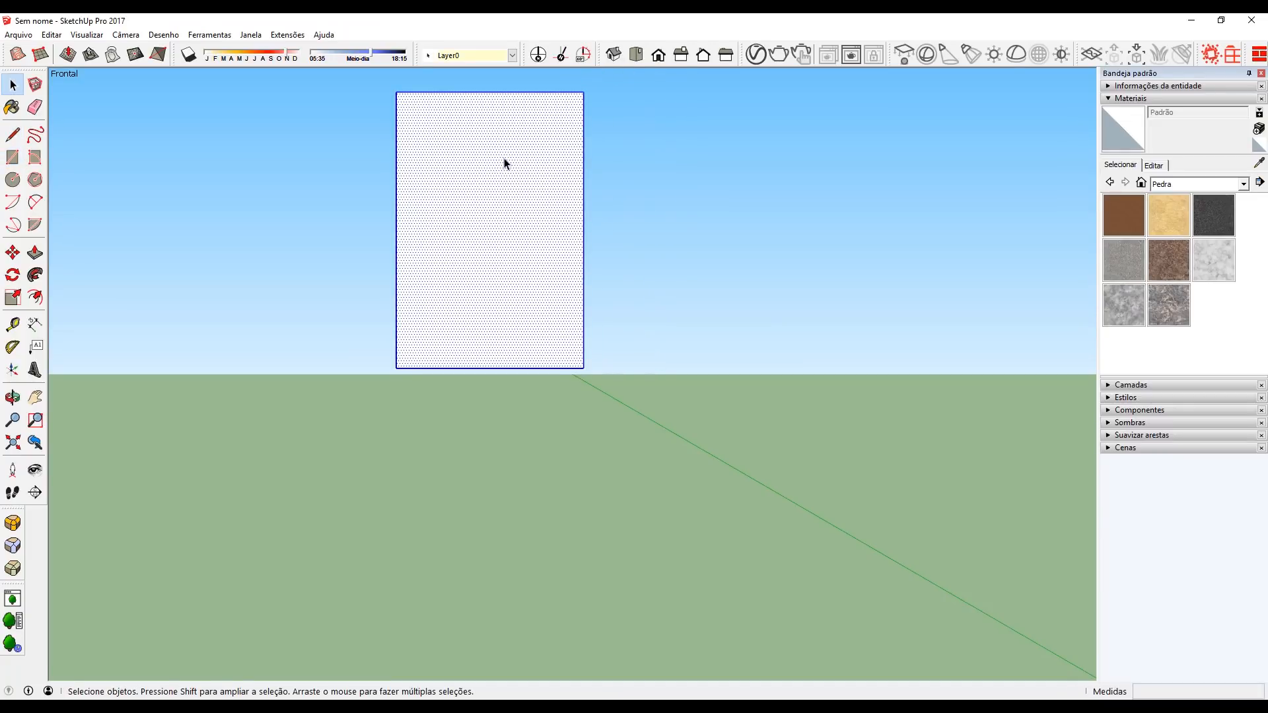
{"action": "right_click", "coordinate": [504, 164]}
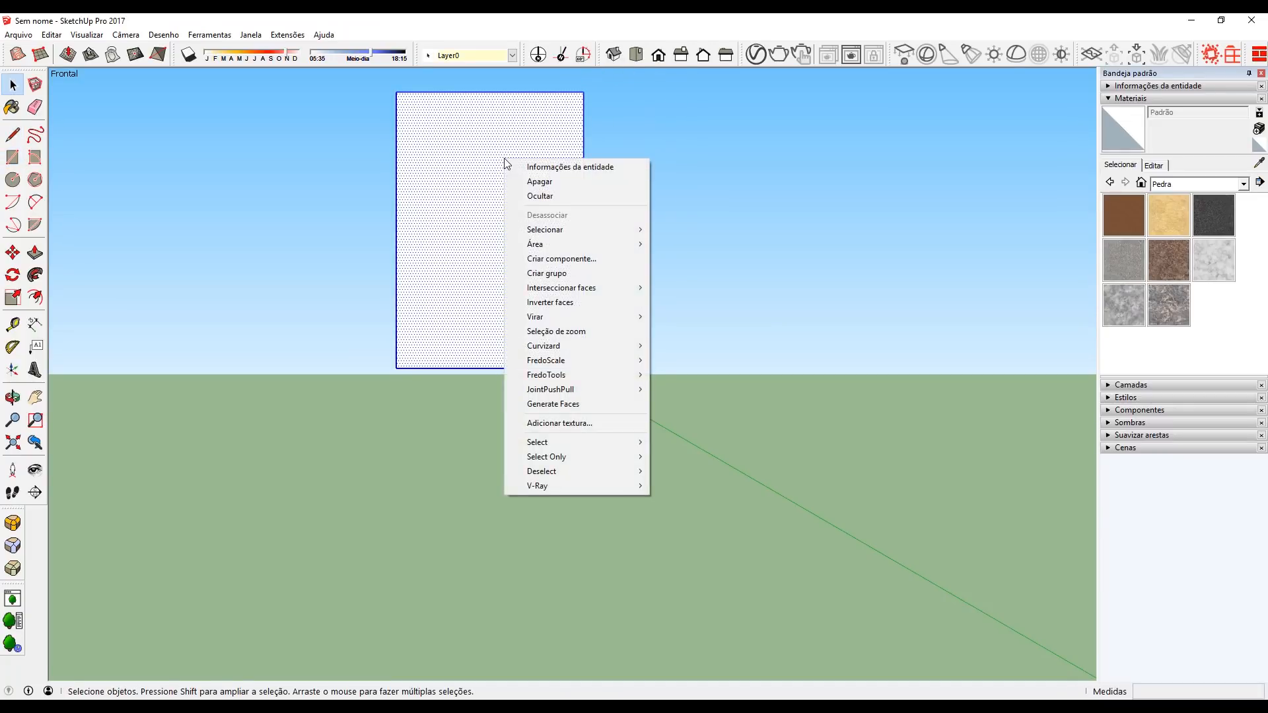
{"action": "left_click", "coordinate": [528, 259]}
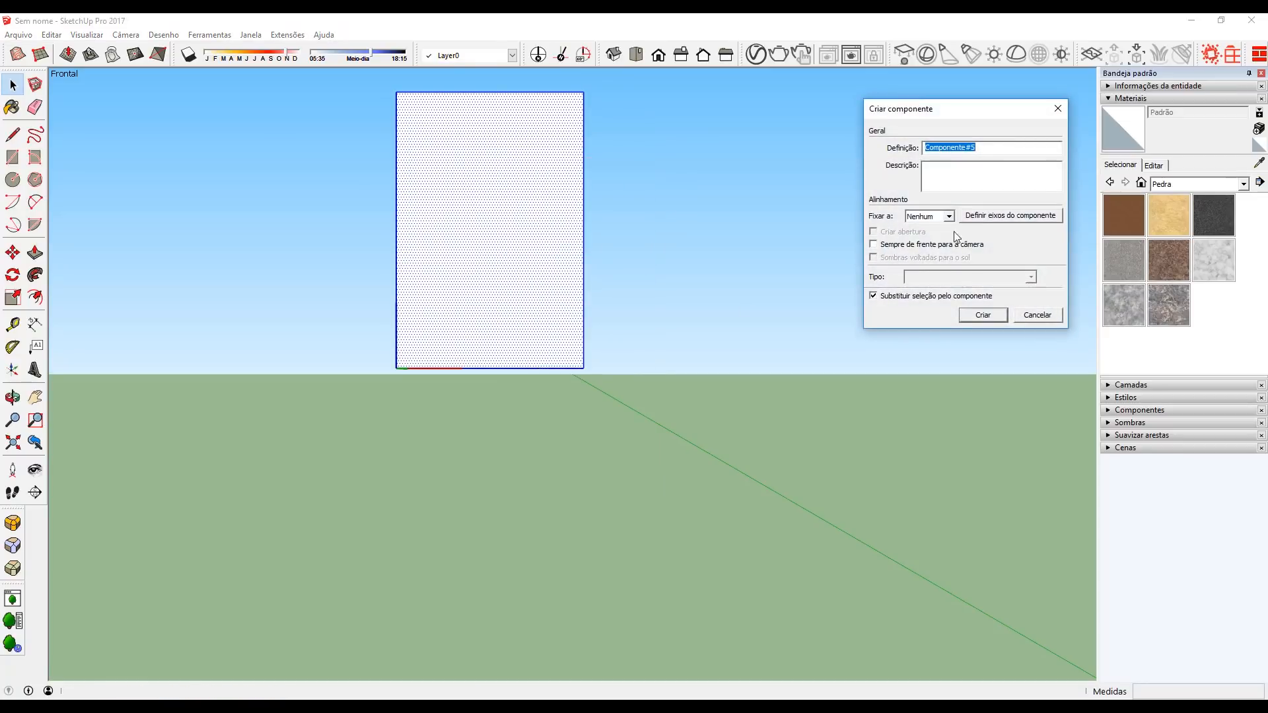
{"action": "left_click_drag", "start_coordinate": [959, 111], "coordinate": [662, 137]}
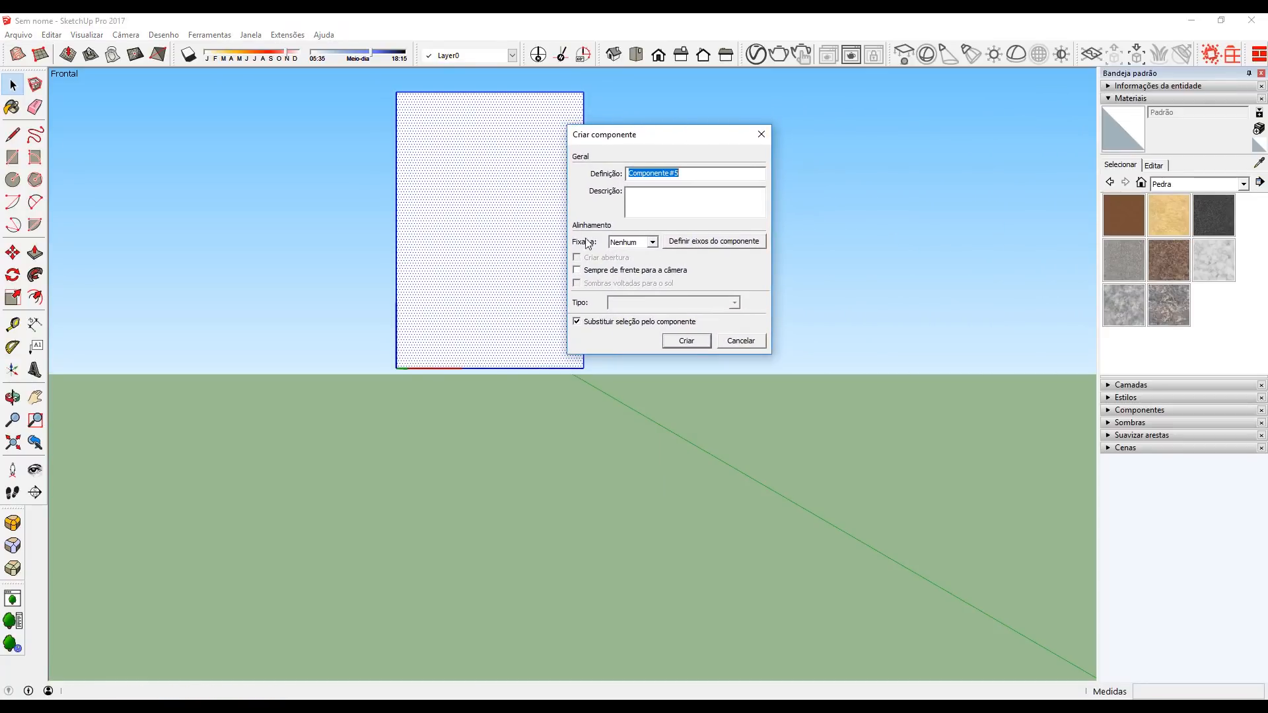
{"action": "left_click", "coordinate": [586, 271]}
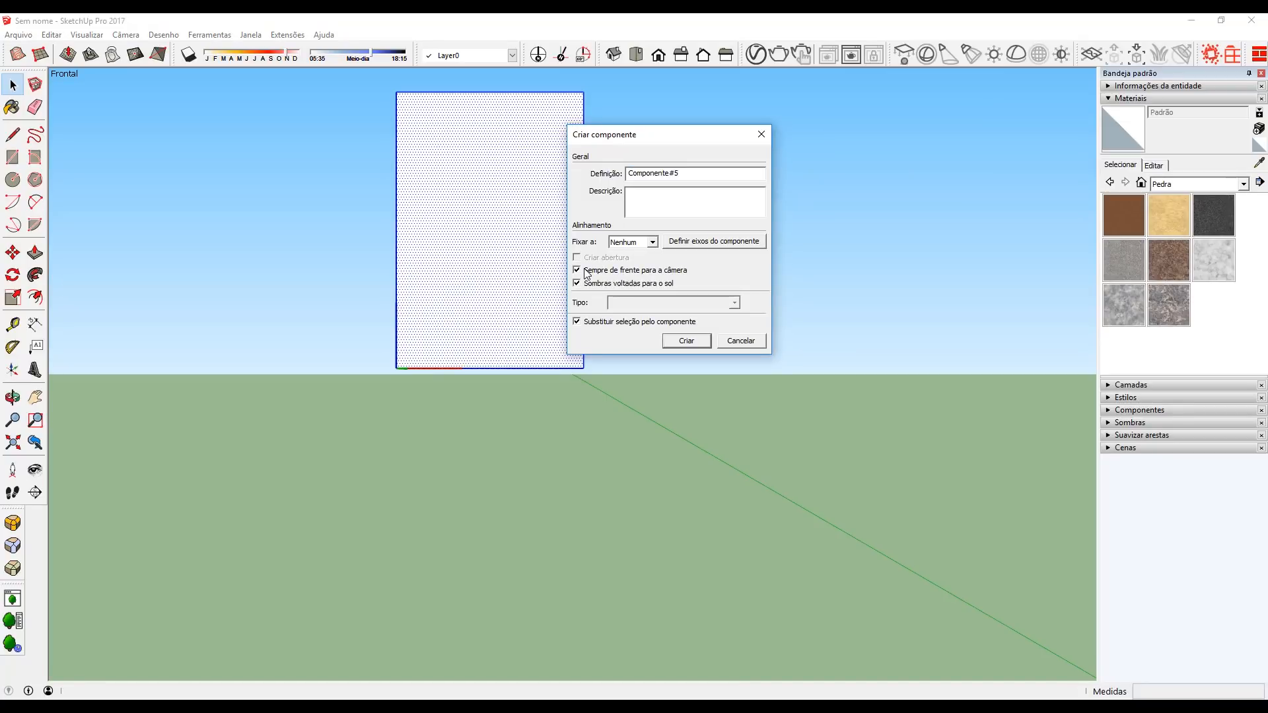
{"action": "left_click", "coordinate": [683, 349]}
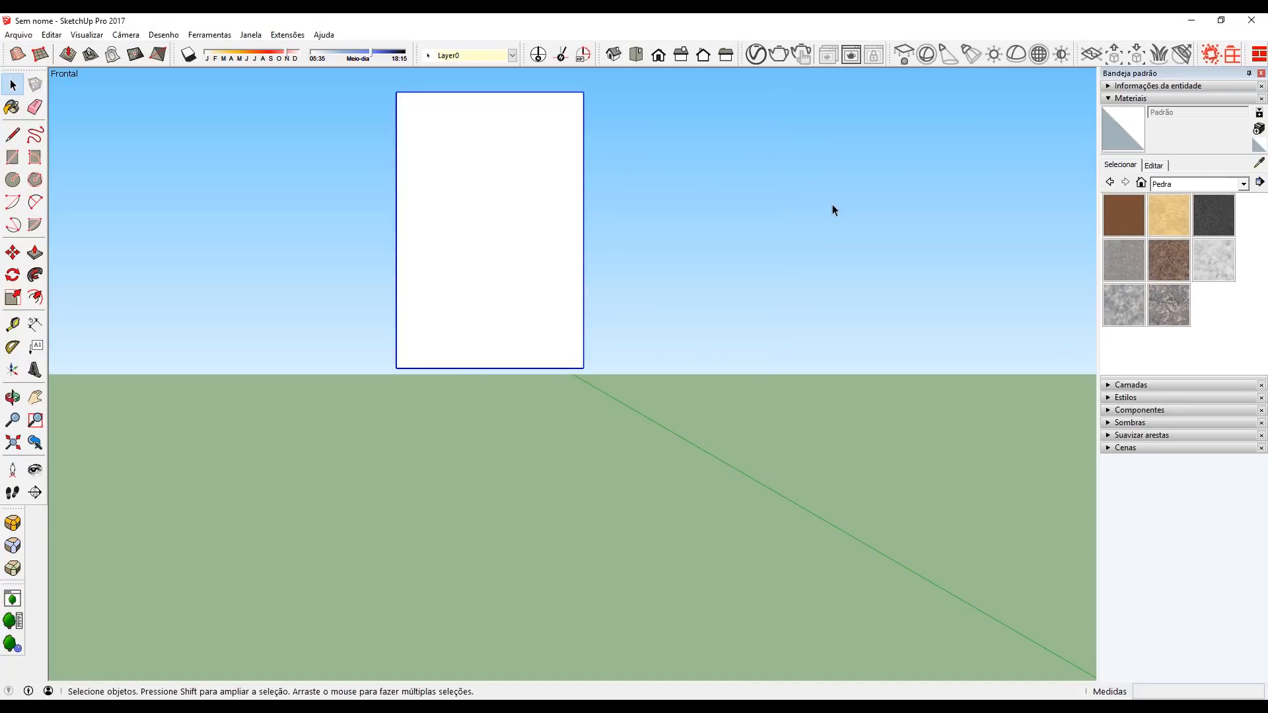
{"action": "middle_click_drag", "start_coordinate": [832, 210], "coordinate": [628, 256]}
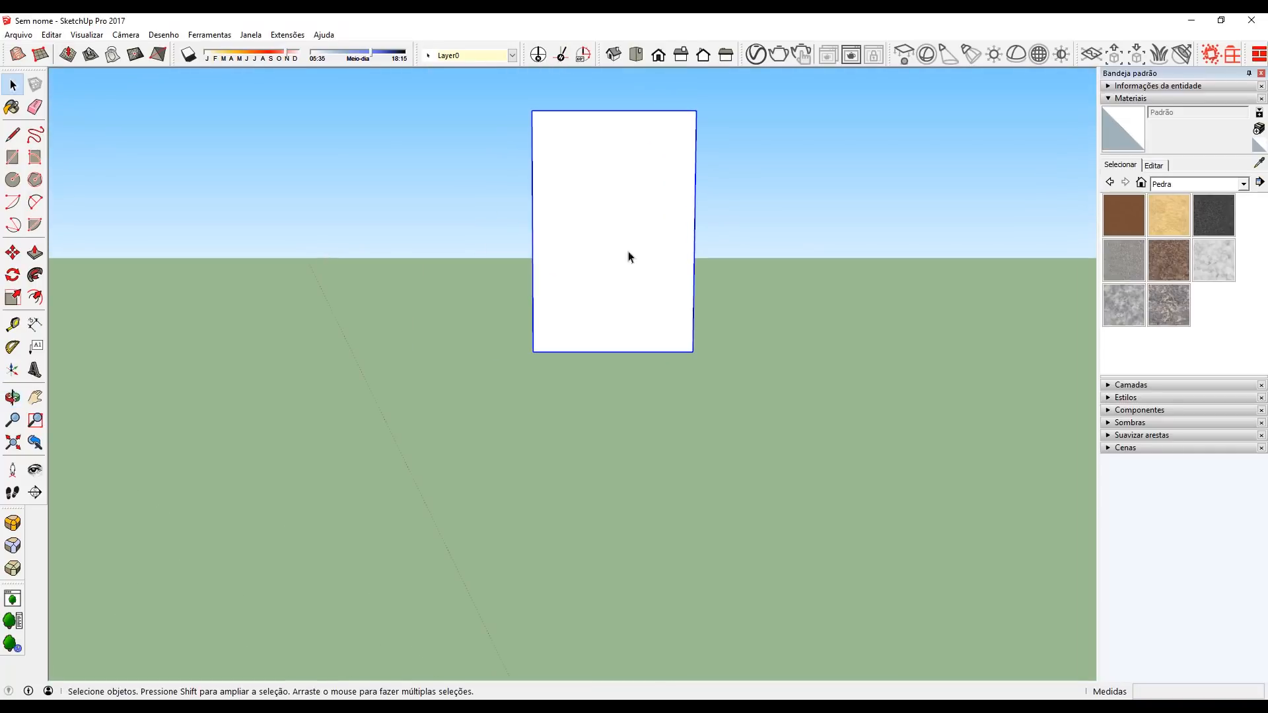
{"action": "middle_click_drag", "start_coordinate": [835, 212], "coordinate": [500, 228]}
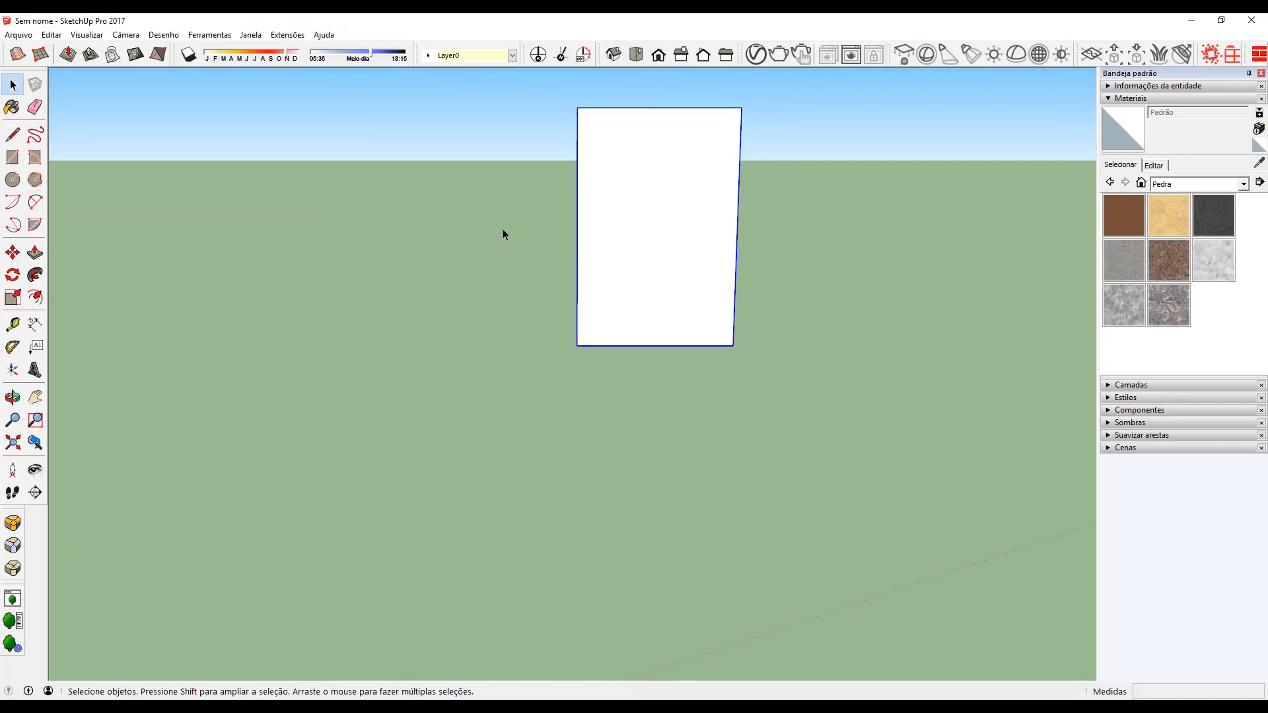
{"action": "middle_click_drag", "start_coordinate": [735, 251], "coordinate": [824, 388]}
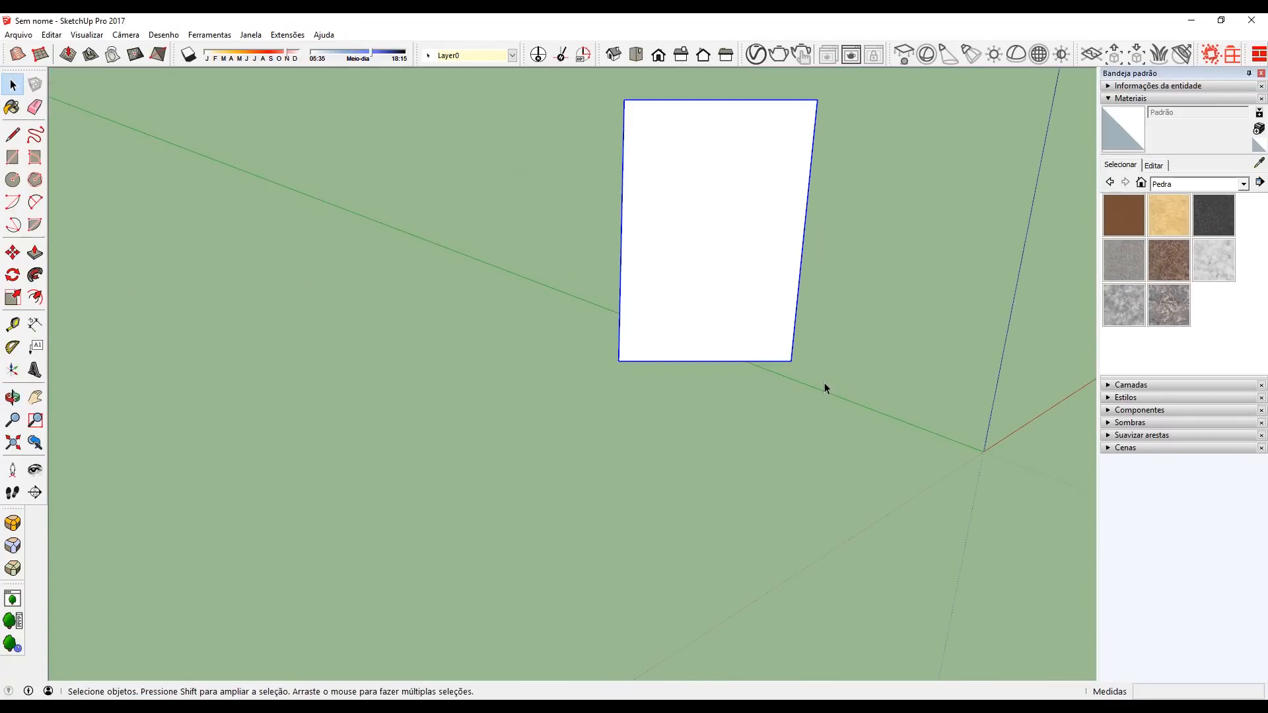